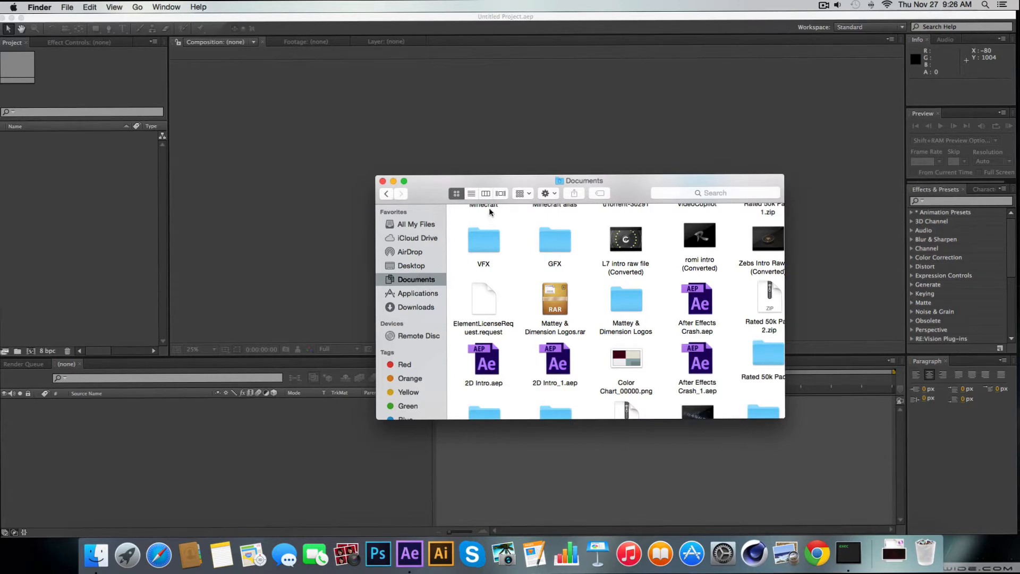
# Open the Zentromo Intro (Complex) project folder inside VFX > Projects in Finder
pyautogui.doubleClick(486, 243)
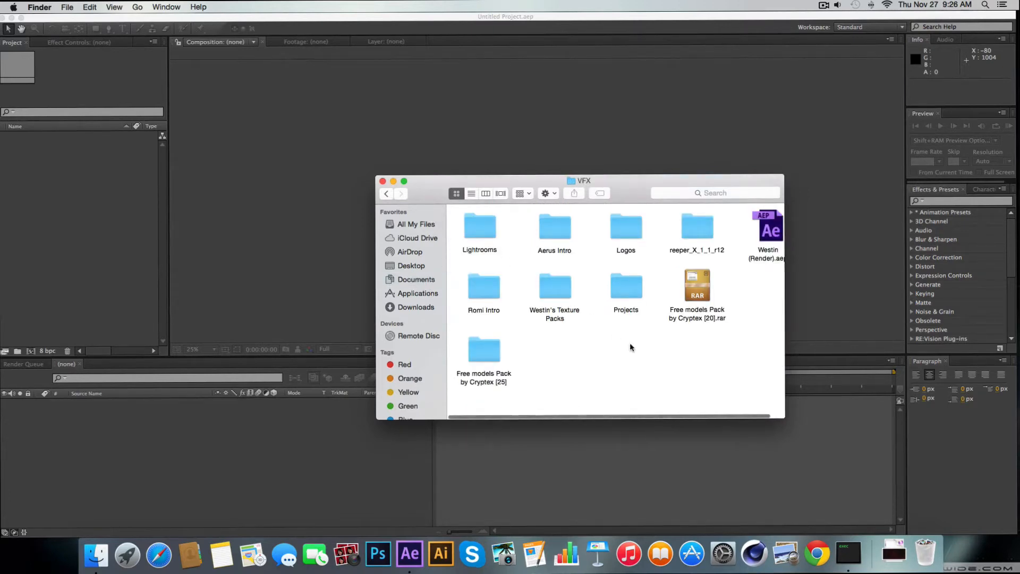
pyautogui.doubleClick(629, 276)
pyautogui.scroll(-3, 633, 278)
pyautogui.scroll(1, 610, 346)
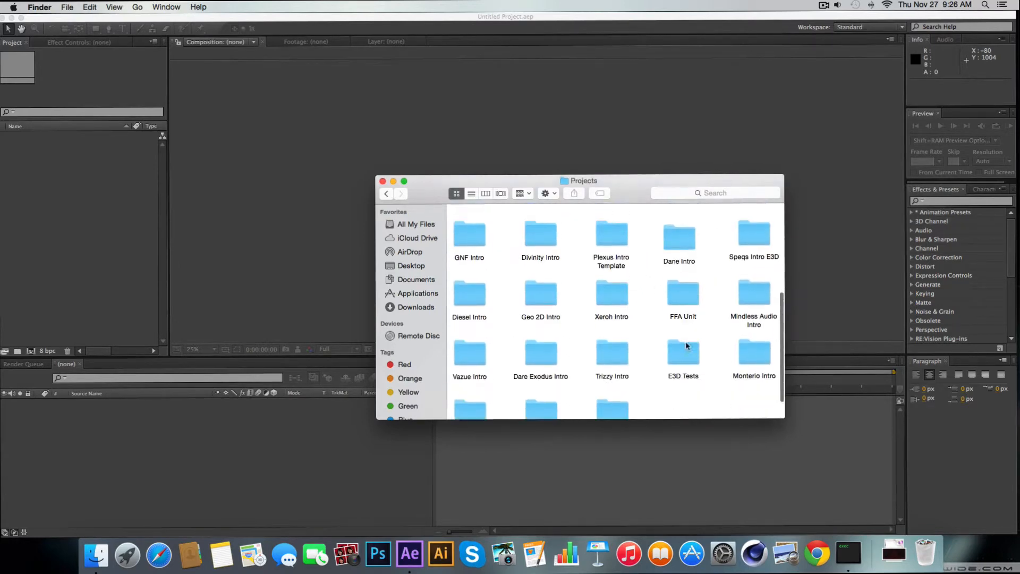
pyautogui.scroll(-1, 611, 345)
pyautogui.doubleClick(541, 383)
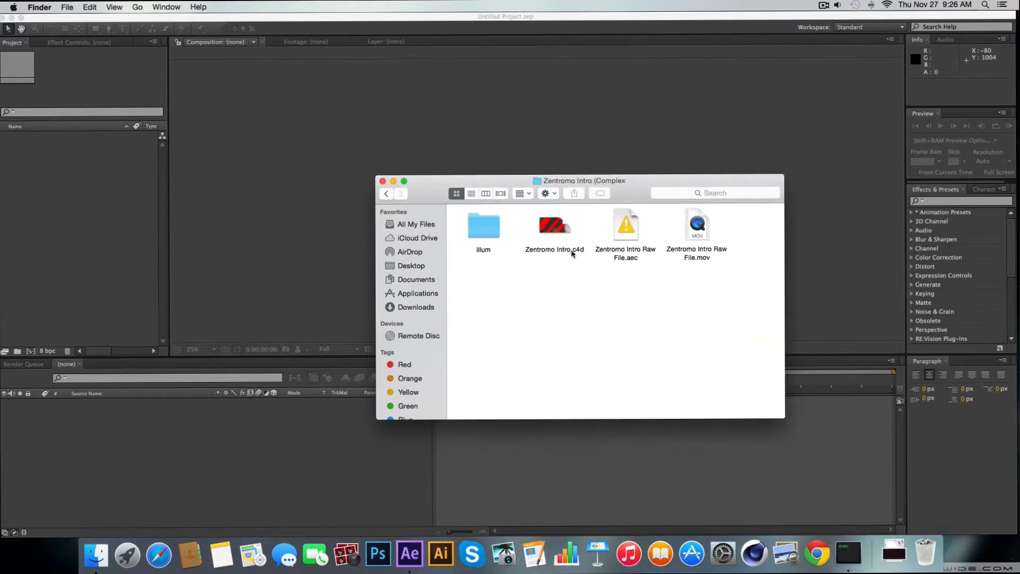
# Import Zentromo Intro Raw File.aec and Zentromo Intro Raw File.mov into the After Effects project
pyautogui.moveTo(738, 273); pyautogui.dragTo(64, 178)
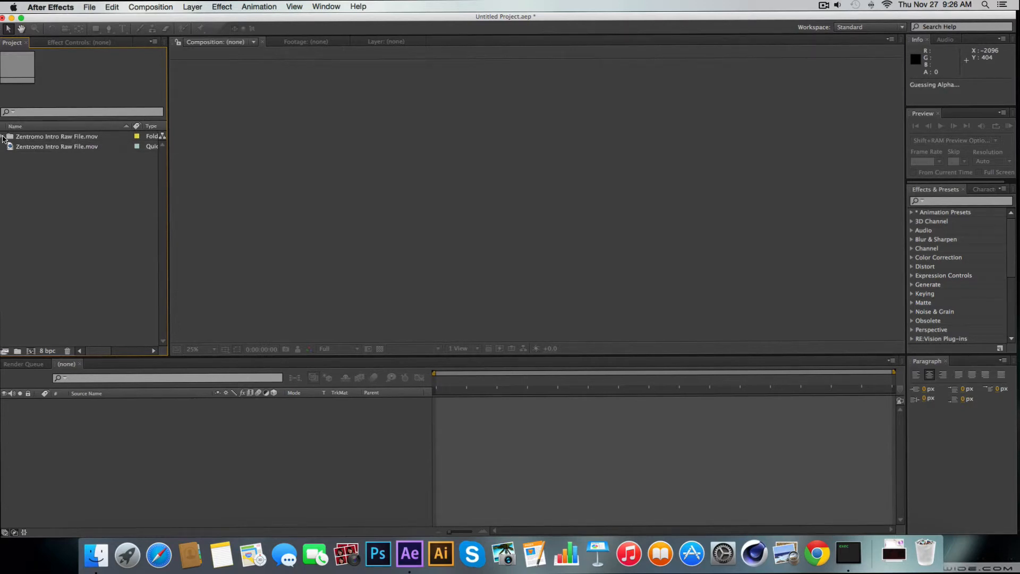
pyautogui.click(60, 148)
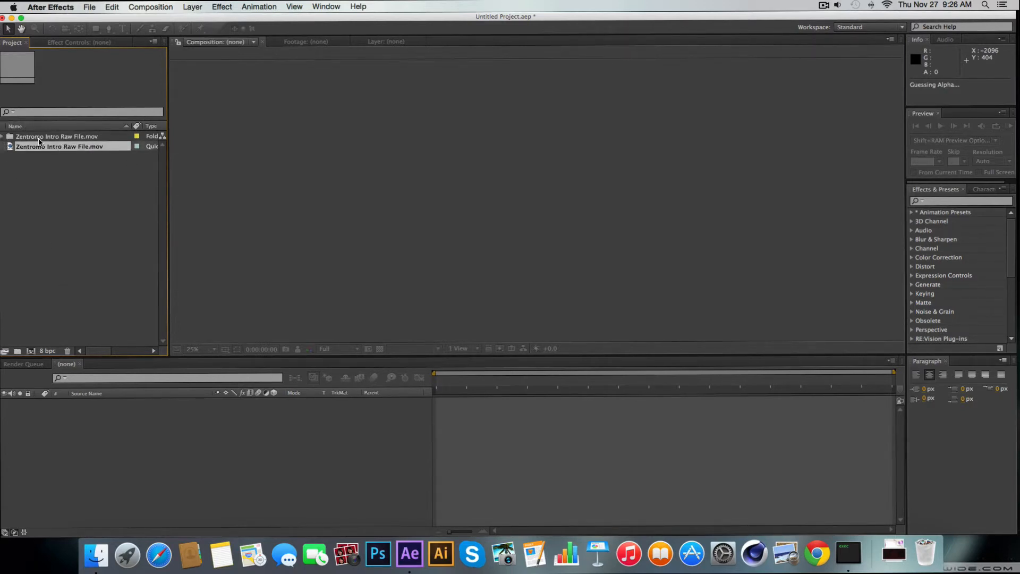
# Examine the Zentromo Intro Raw File.aec file in the Finder folder and return to the After Effects project
pyautogui.click(96, 554)
pyautogui.click(616, 235)
pyautogui.click(631, 303)
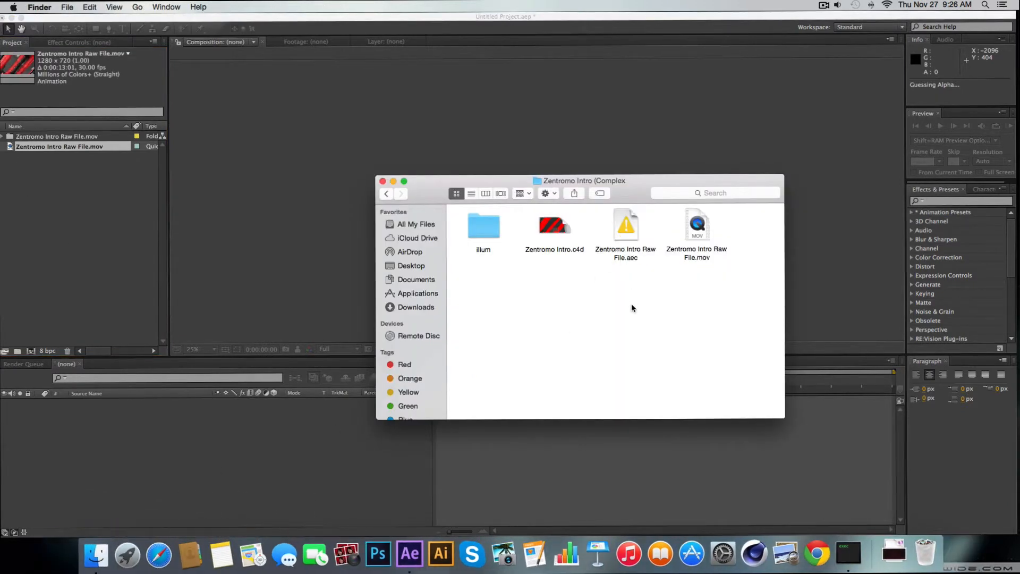
pyautogui.moveTo(628, 363); pyautogui.dragTo(622, 228)
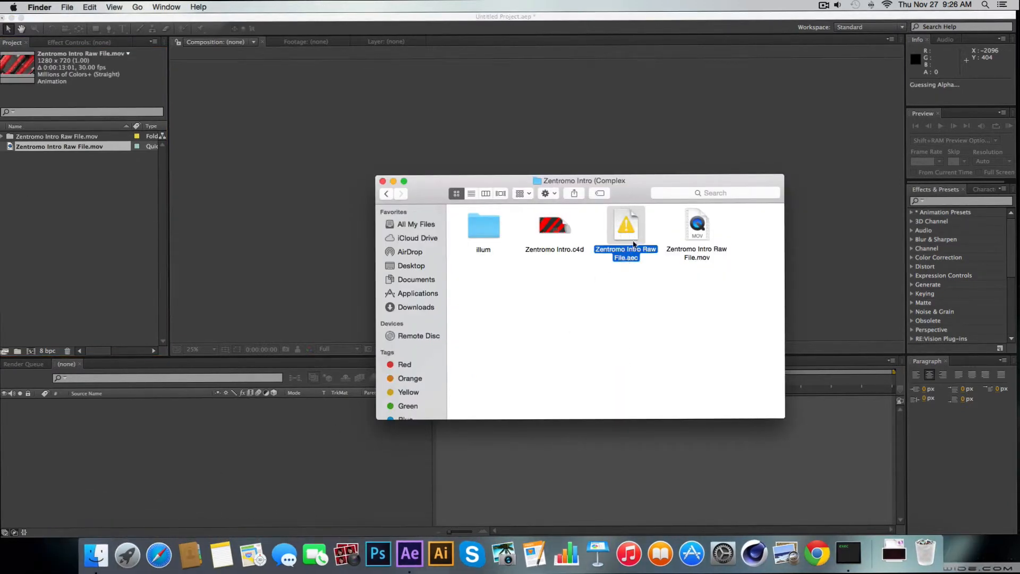
pyautogui.click(646, 278)
pyautogui.click(643, 256)
pyautogui.click(641, 287)
pyautogui.click(2, 255)
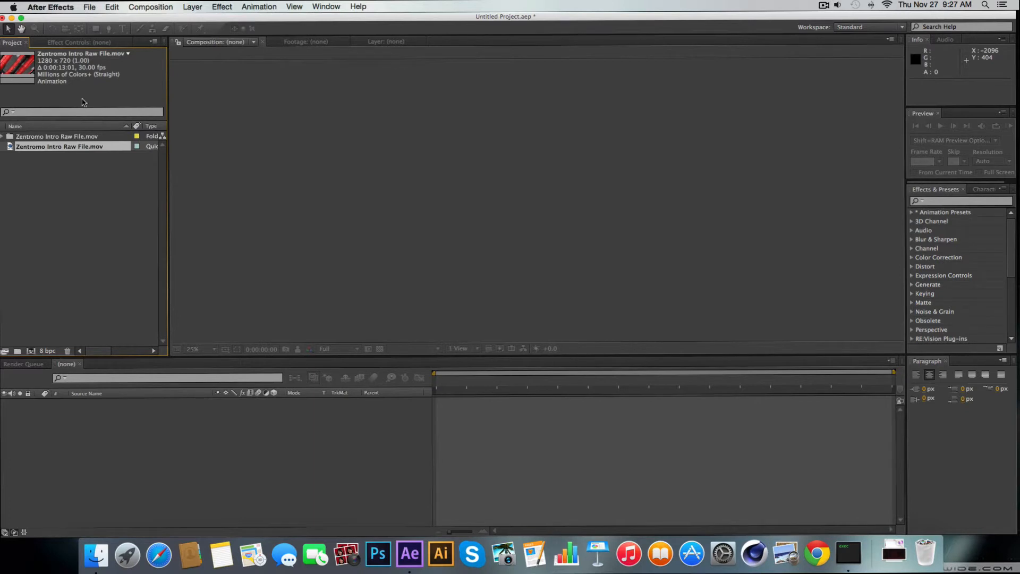
pyautogui.moveTo(157, 17); pyautogui.dragTo(162, 18)
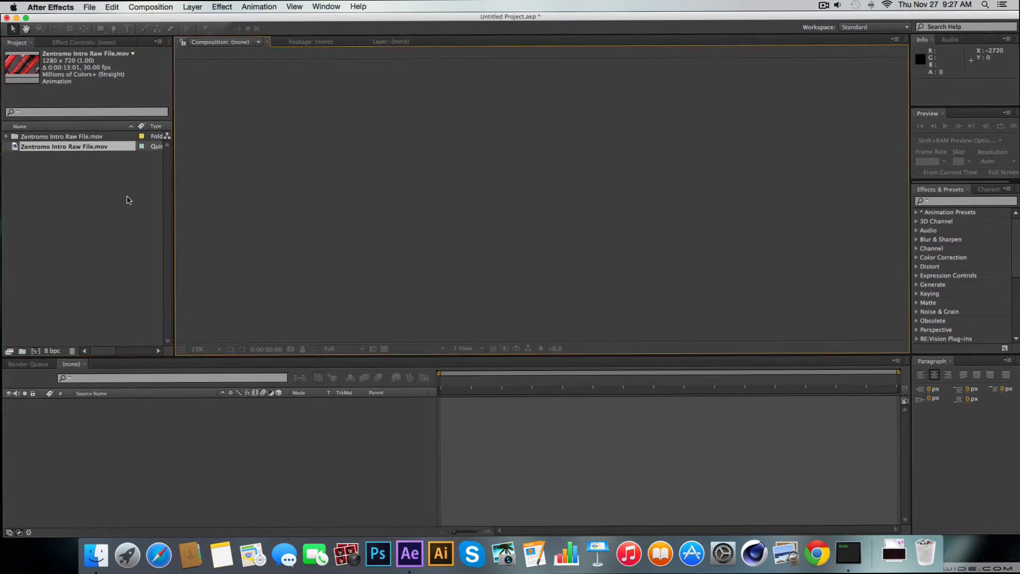
# Delete the imported Zentromo Intro Raw File.mov folder and the separate footage item from the project
pyautogui.click(112, 189)
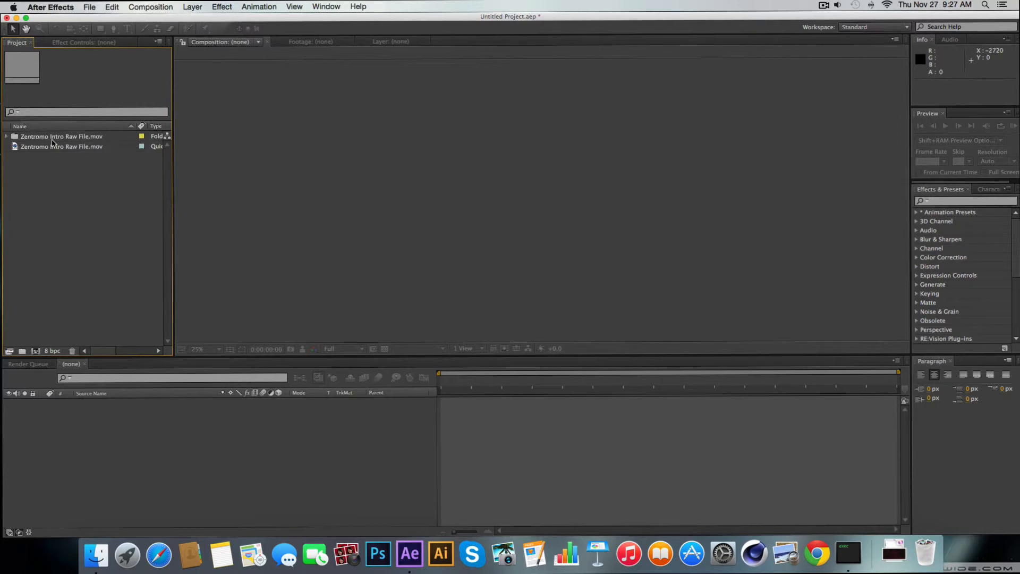
pyautogui.moveTo(97, 246); pyautogui.dragTo(69, 135)
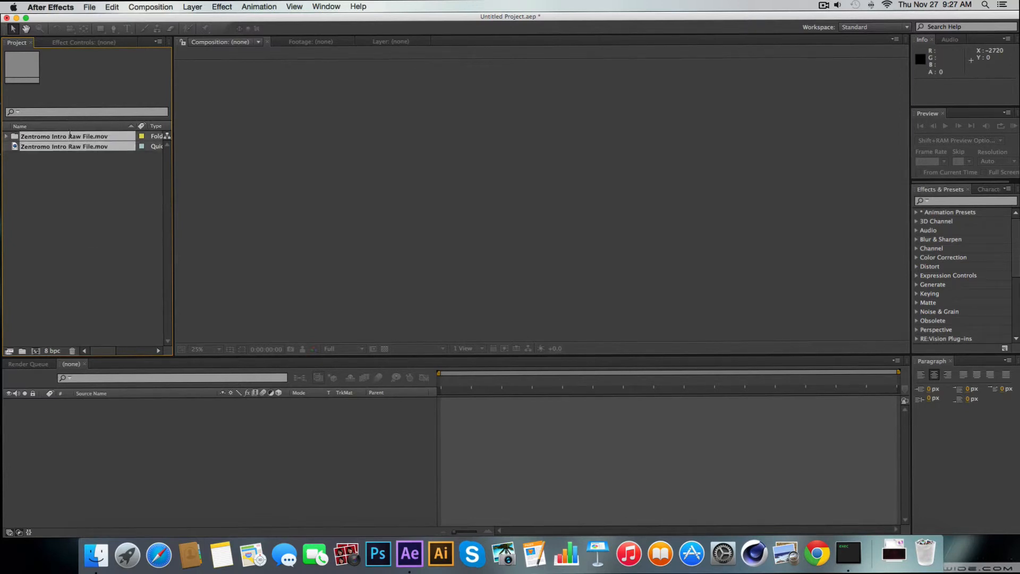
pyautogui.click(70, 202)
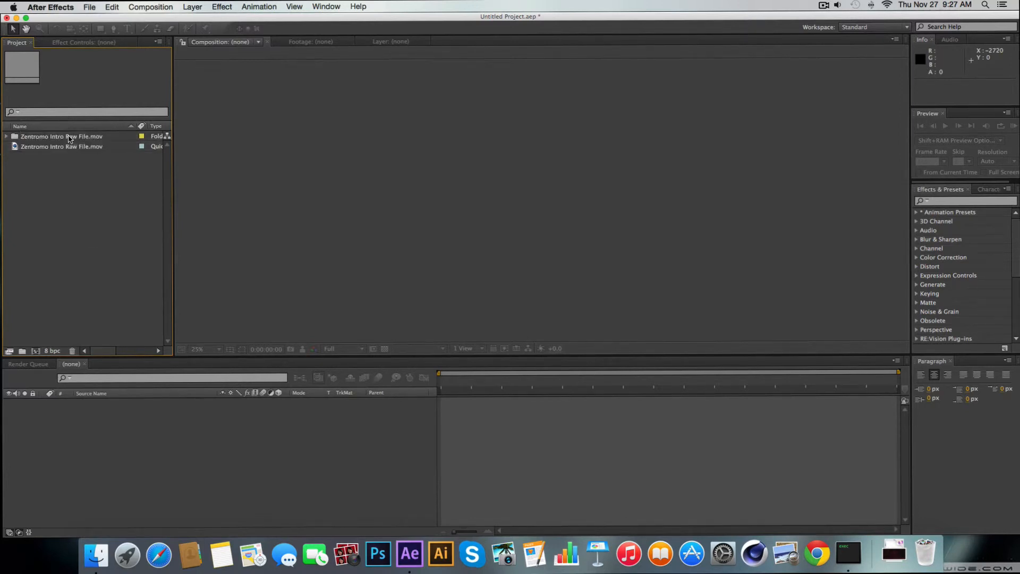
pyautogui.moveTo(88, 206); pyautogui.dragTo(63, 80)
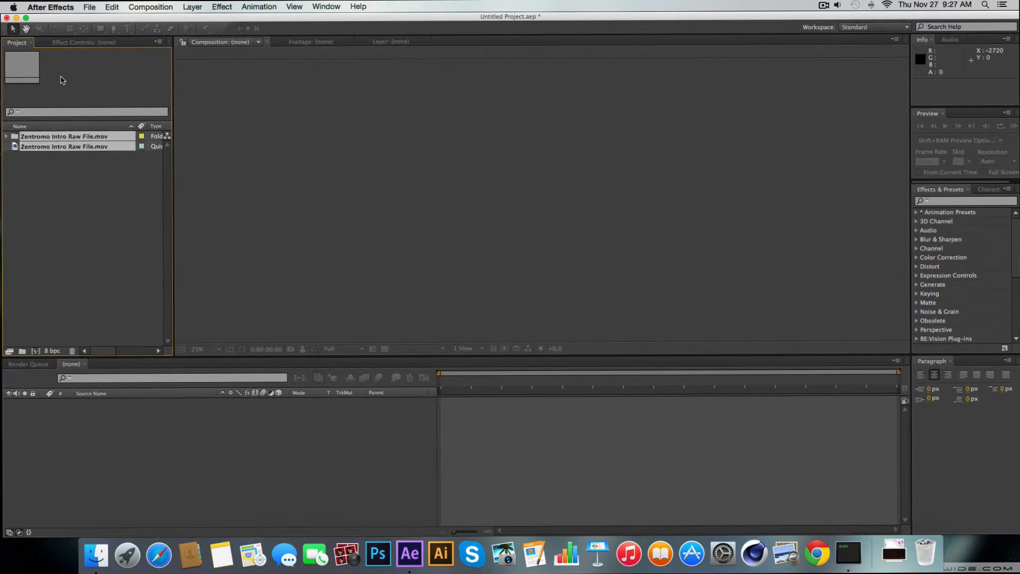
pyautogui.press('Delete')
pyautogui.press('Return')
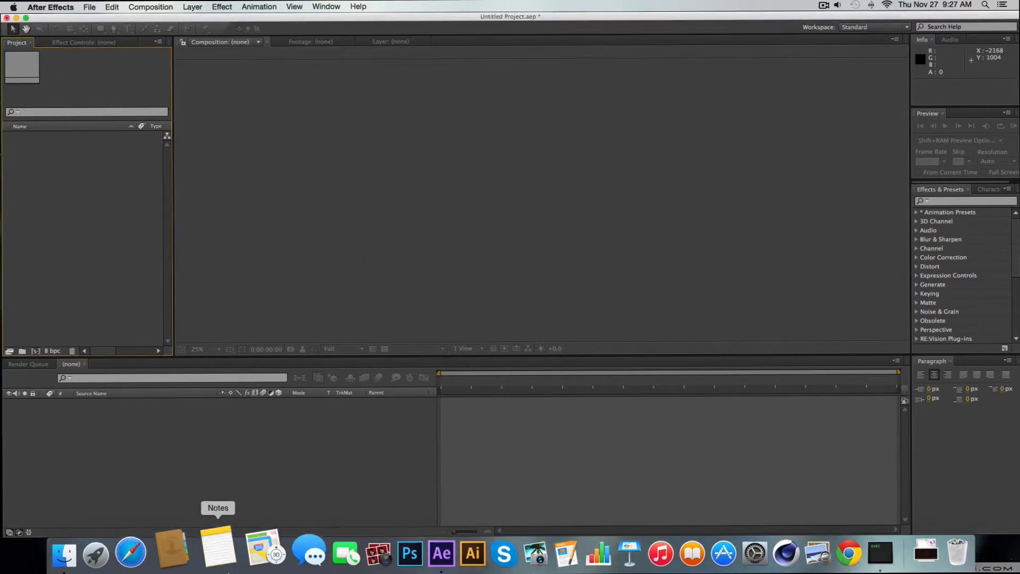
# Import only the Zentromo Intro Raw File.aec file from the Finder folder into the After Effects project
pyautogui.click(80, 550)
pyautogui.moveTo(626, 226); pyautogui.dragTo(84, 211)
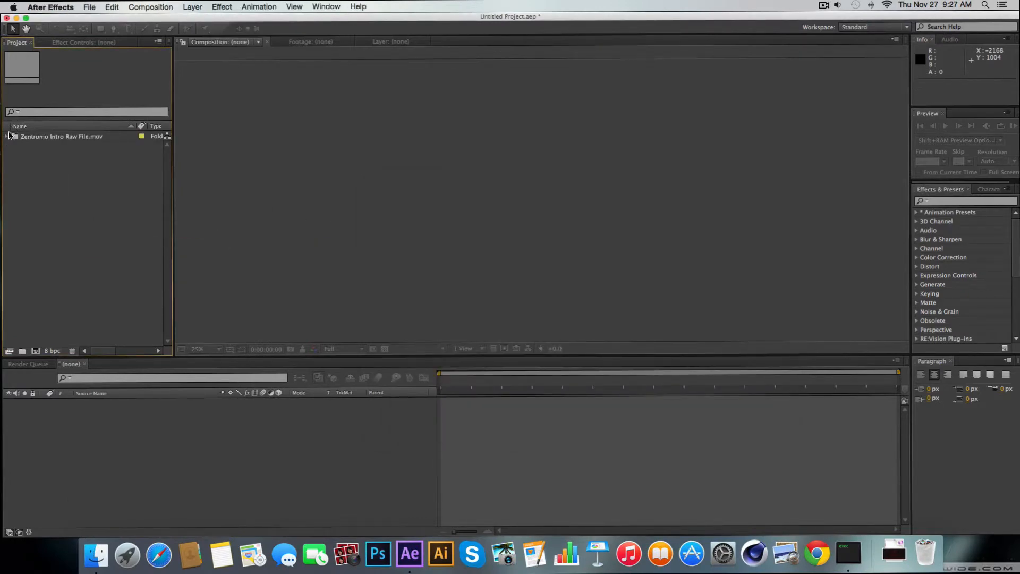
pyautogui.click(56, 137)
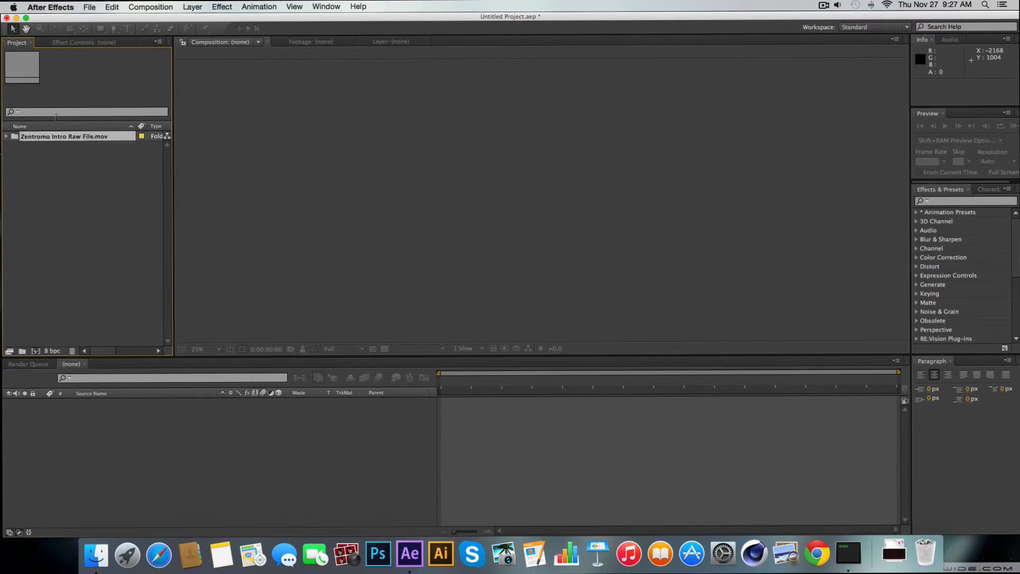
pyautogui.press('Return')
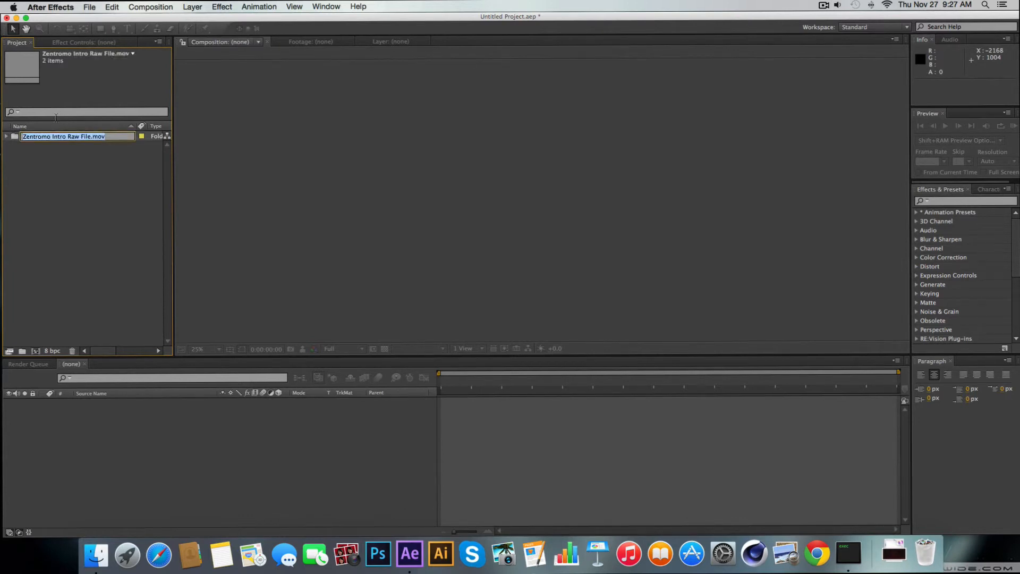
pyautogui.click(77, 187)
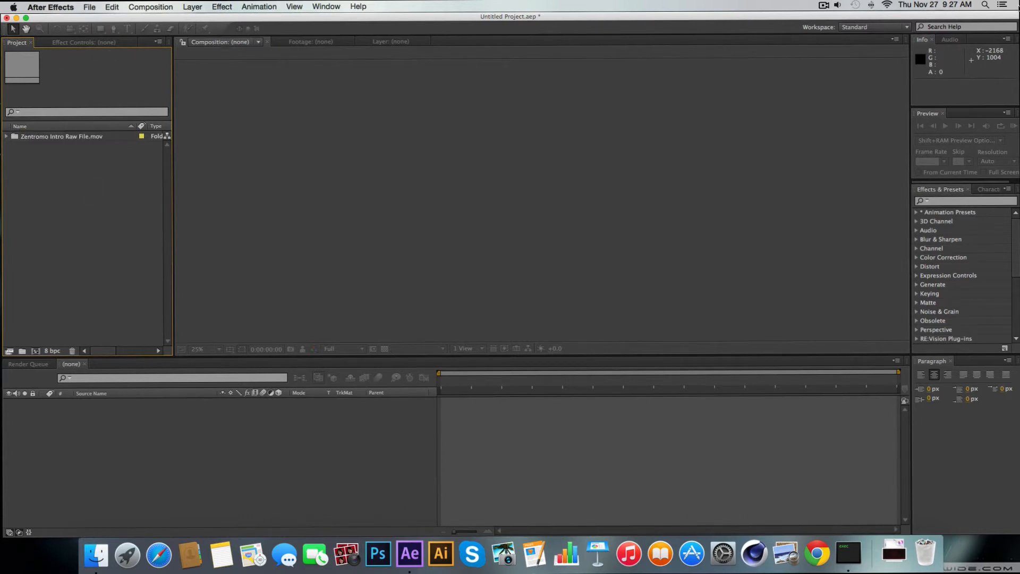
pyautogui.click(830, 6)
pyautogui.click(849, 29)
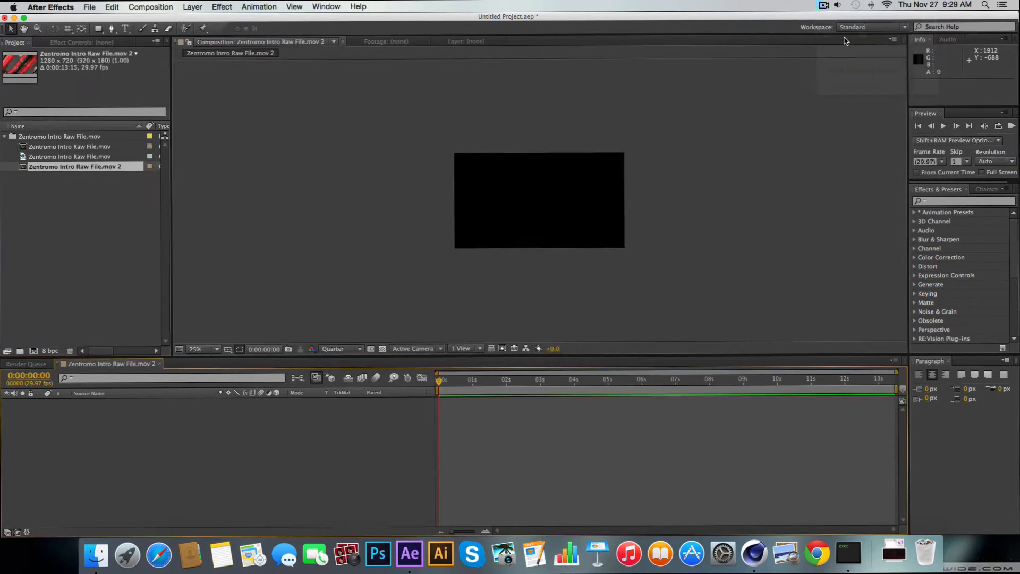
# Delete the empty Zentromo Intro Raw File.mov 2 composition and nest the Zentromo Intro Raw File.mov composition in a new composition
pyautogui.click(105, 166)
pyautogui.press('Delete')
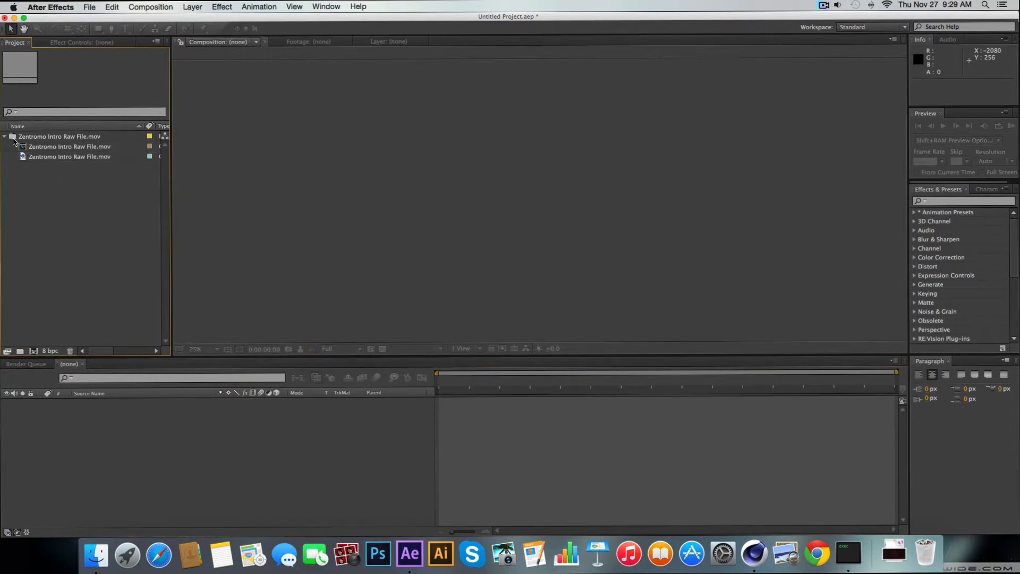
pyautogui.moveTo(114, 219); pyautogui.dragTo(157, 425)
pyautogui.click(125, 195)
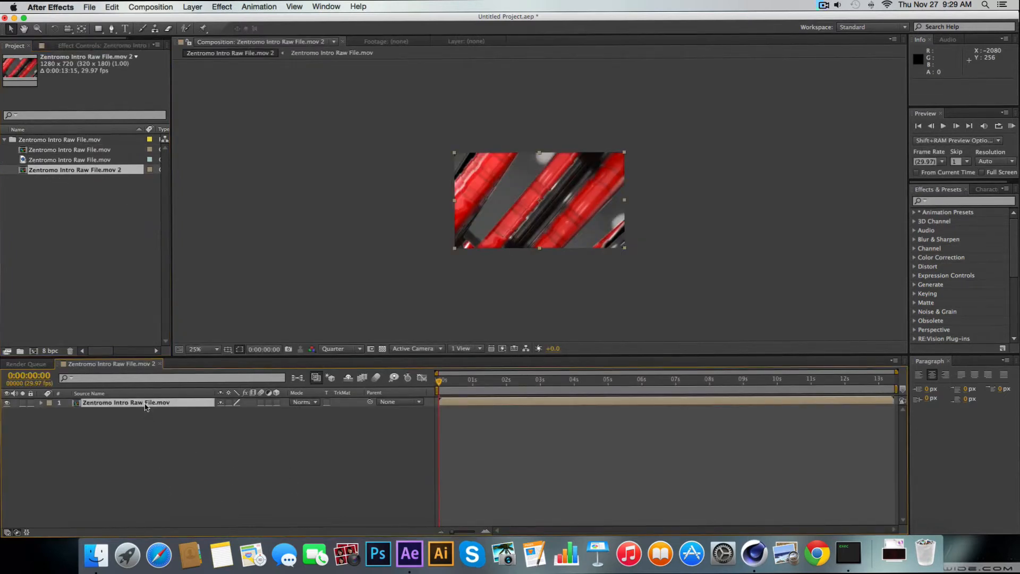
# Open the nested Zentromo Intro Raw File.mov composition and delete its Light layer and all four Real Light layers
pyautogui.doubleClick(148, 404)
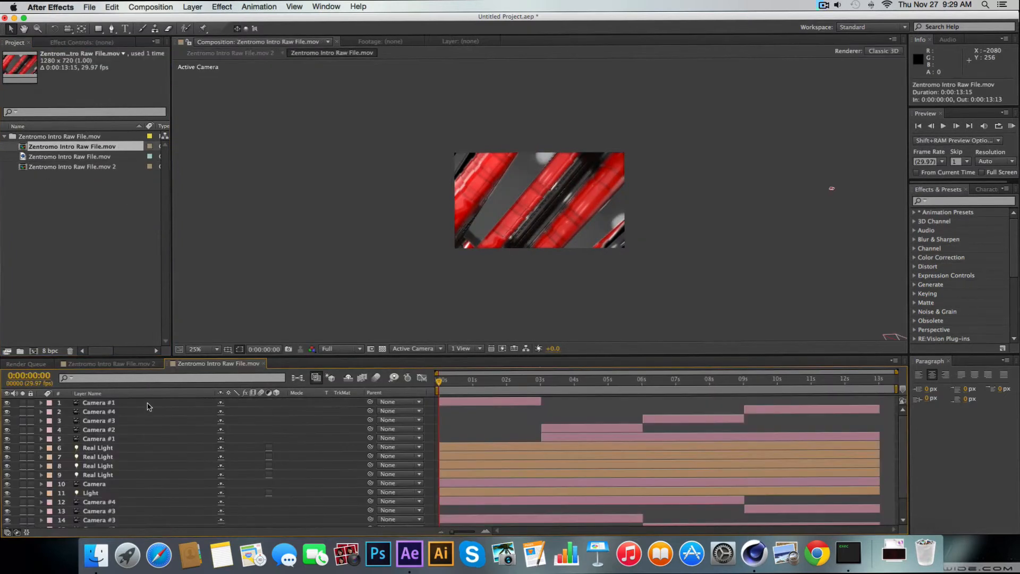
pyautogui.scroll(-3, 113, 431)
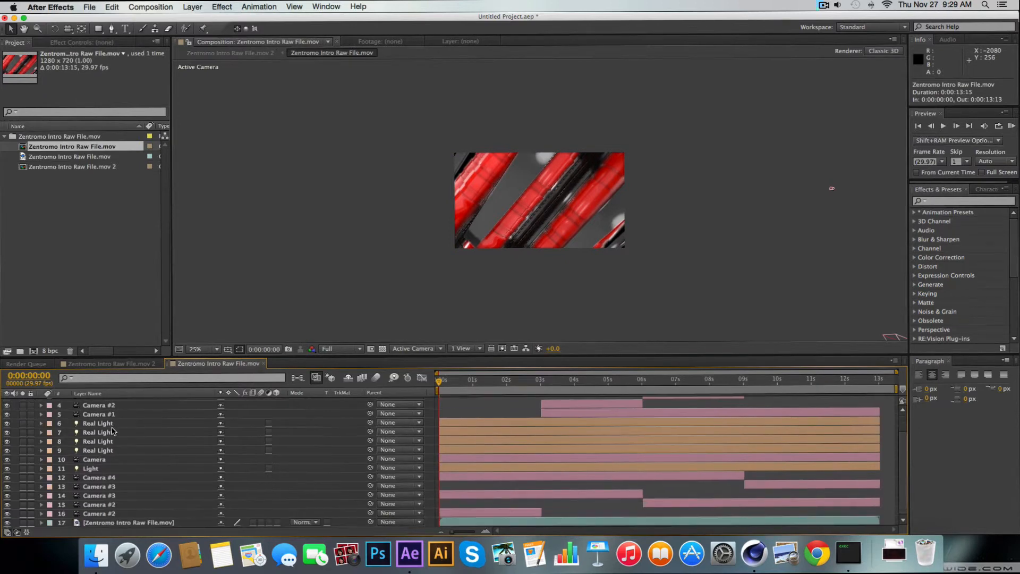
pyautogui.click(92, 470)
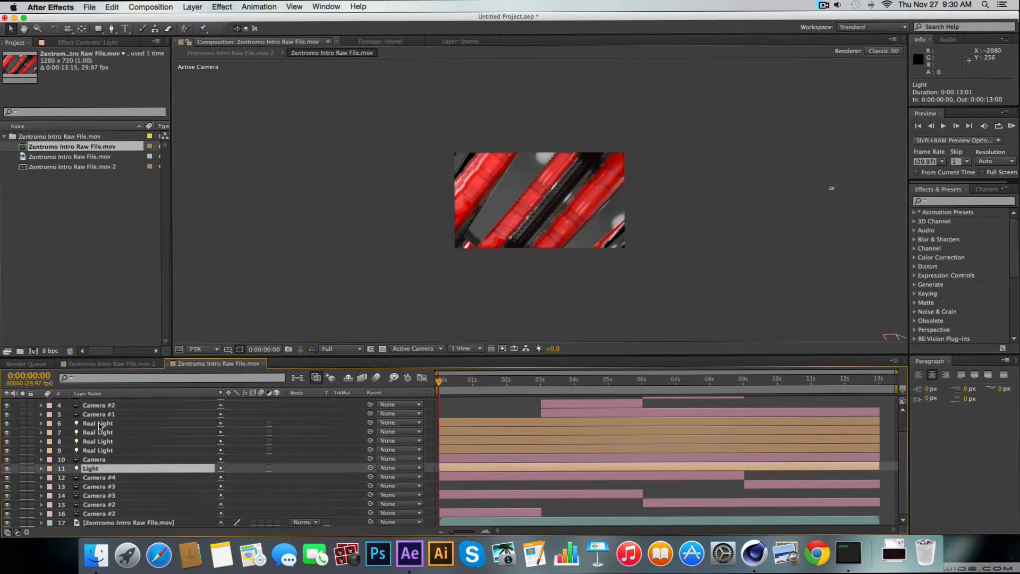
pyautogui.keyDown('ctrl'); pyautogui.click(98, 450); pyautogui.keyUp('ctrl')
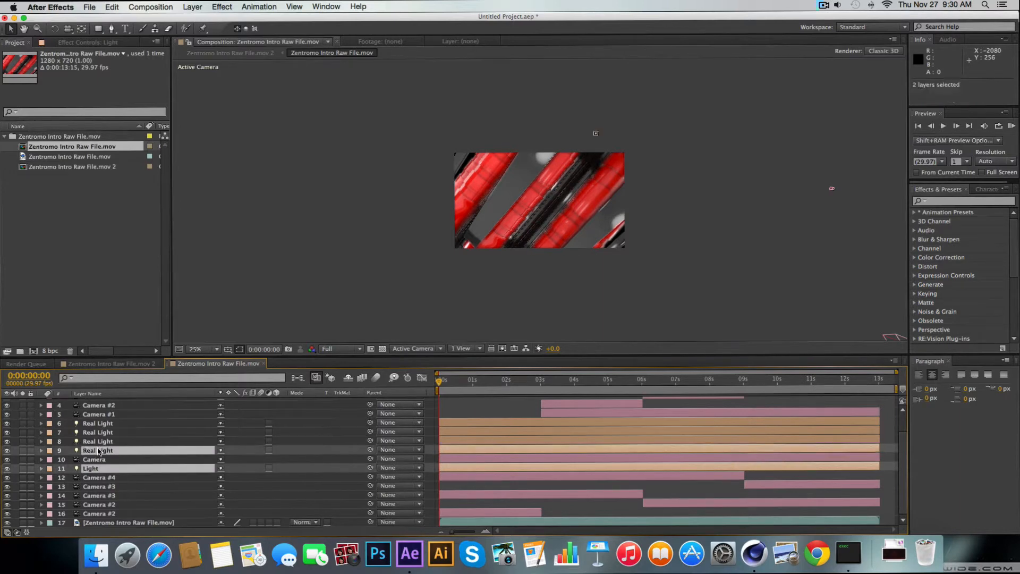
pyautogui.keyDown('ctrl'); pyautogui.click(101, 433); pyautogui.keyUp('ctrl')
pyautogui.keyDown('ctrl'); pyautogui.click(106, 440); pyautogui.keyUp('ctrl')
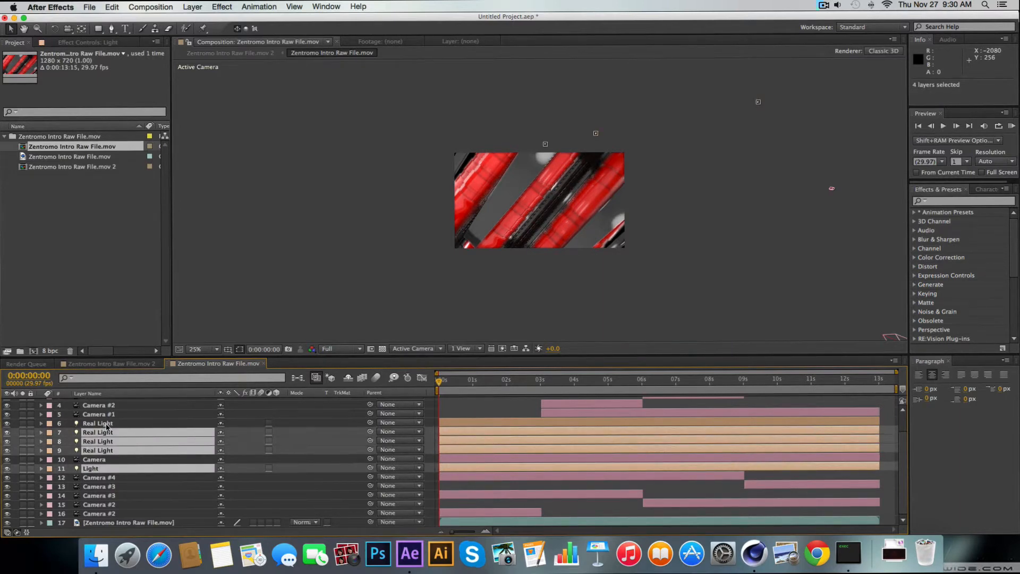
pyautogui.keyDown('ctrl'); pyautogui.click(108, 424); pyautogui.keyUp('ctrl')
pyautogui.press('Delete')
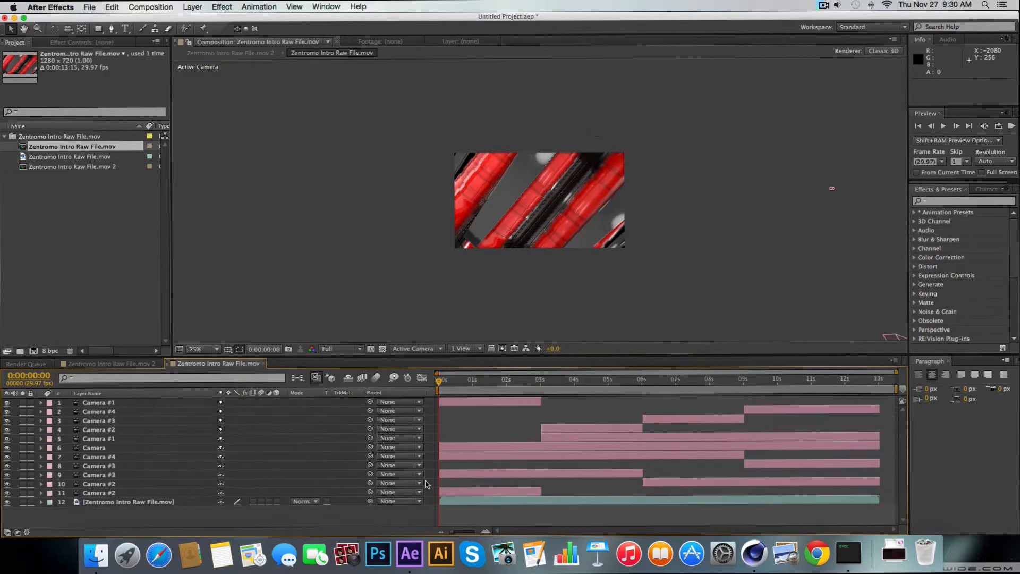
# Delete the long Camera #1 layer starting at 3 seconds and the full-length Camera layer
pyautogui.click(614, 439)
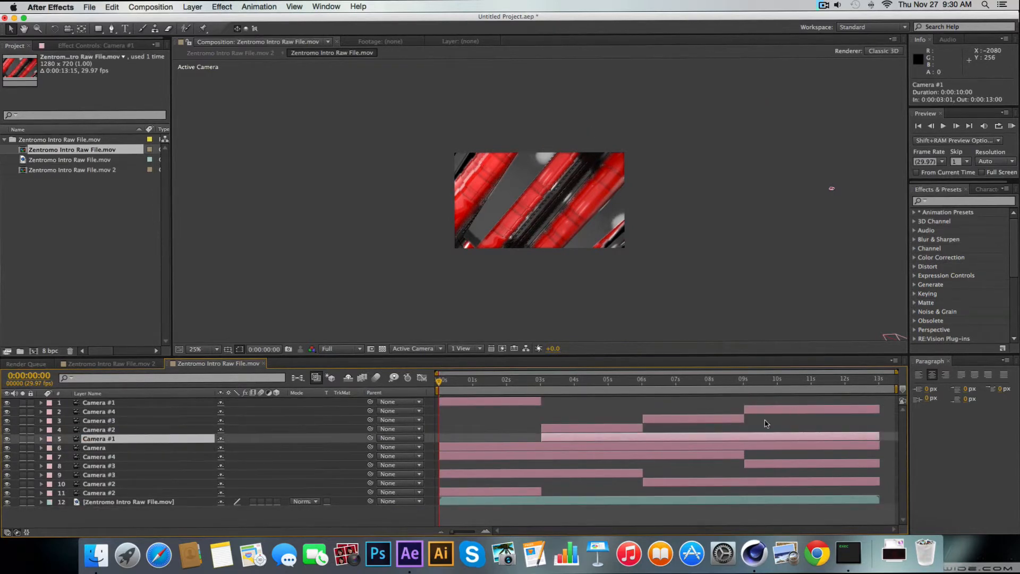
pyautogui.press('Delete')
pyautogui.click(608, 442)
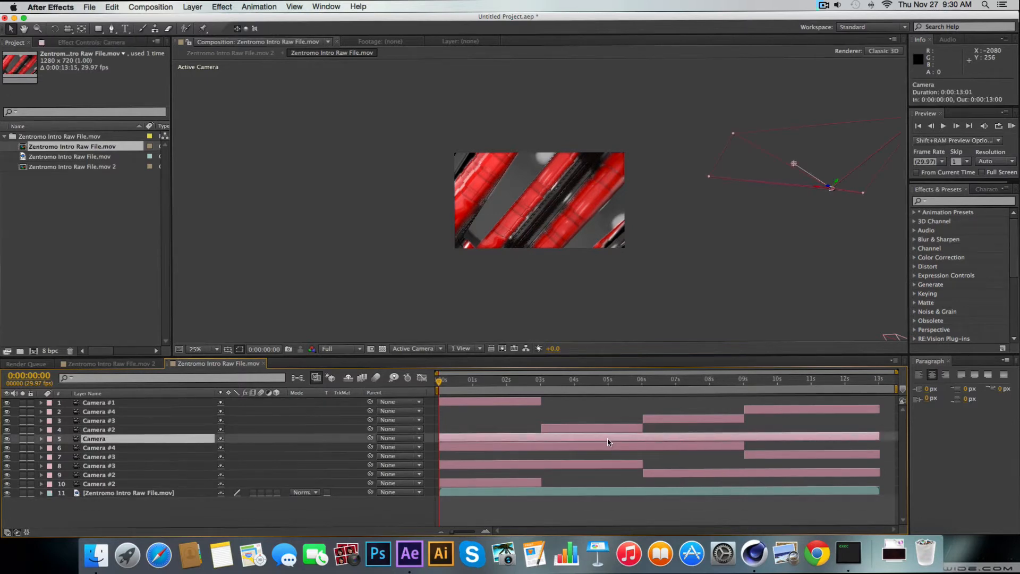
pyautogui.press('Delete')
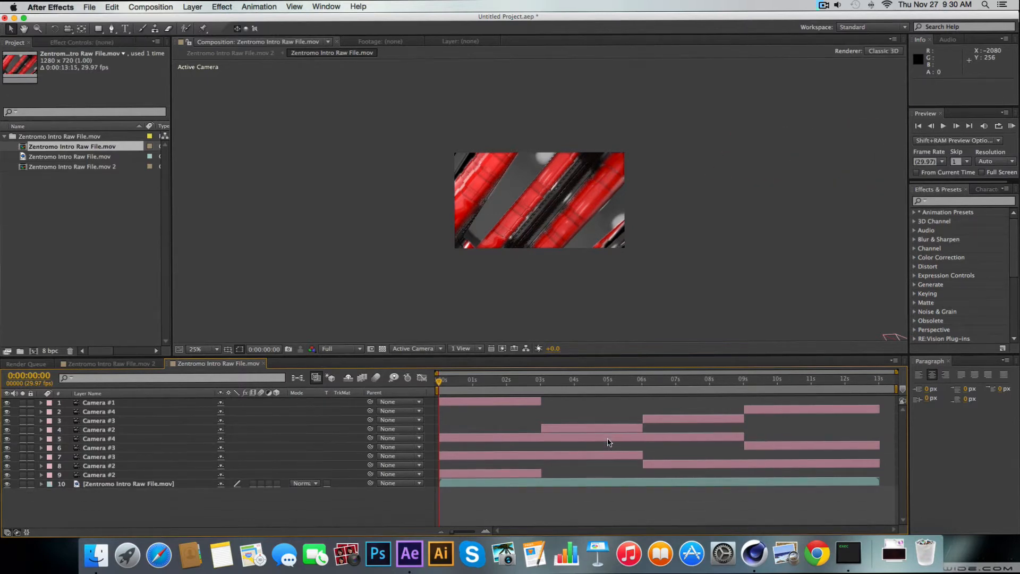
# Delete the Camera #3 layer ending at 6 seconds, the Camera #4 layer ending at 9 seconds and the Camera #2 layer starting at 6 seconds
pyautogui.click(568, 456)
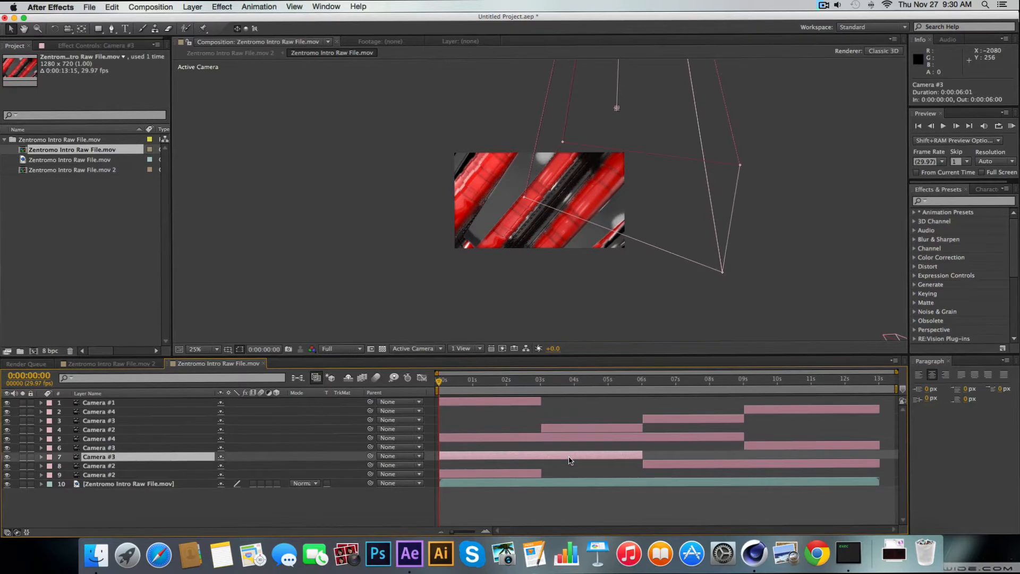
pyautogui.press('Delete')
pyautogui.click(611, 437)
pyautogui.press('Delete')
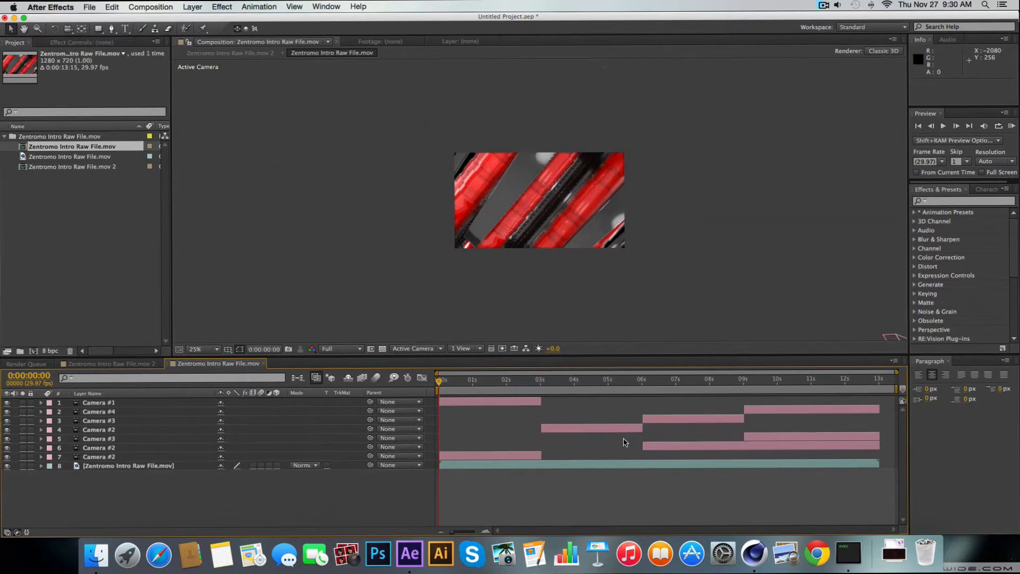
pyautogui.click(671, 445)
pyautogui.press('Delete')
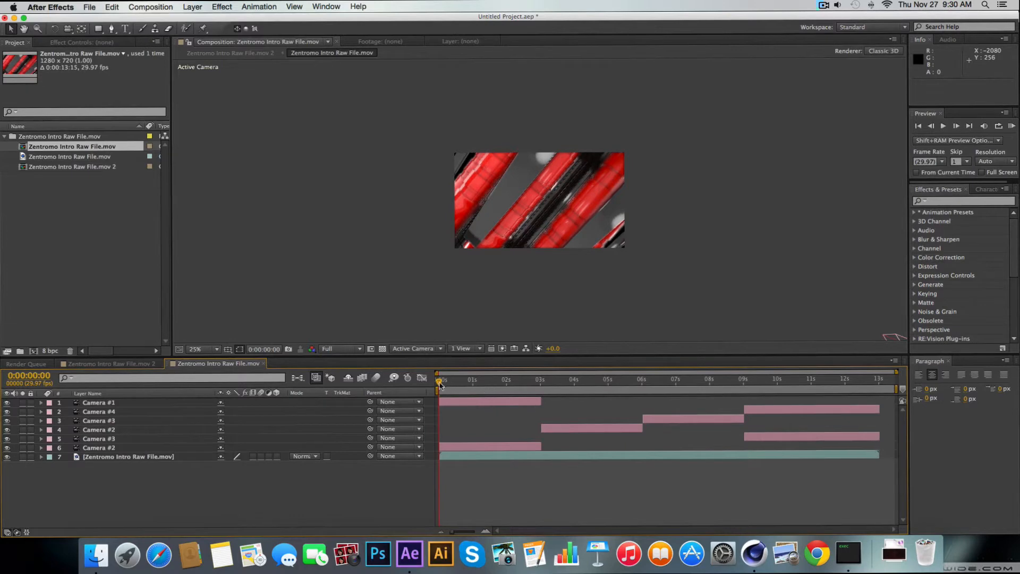
# Reorder the camera layers numerically as Camera #1, both Camera #2 layers, both Camera #3 layers and Camera #4
pyautogui.moveTo(440, 385); pyautogui.dragTo(466, 391)
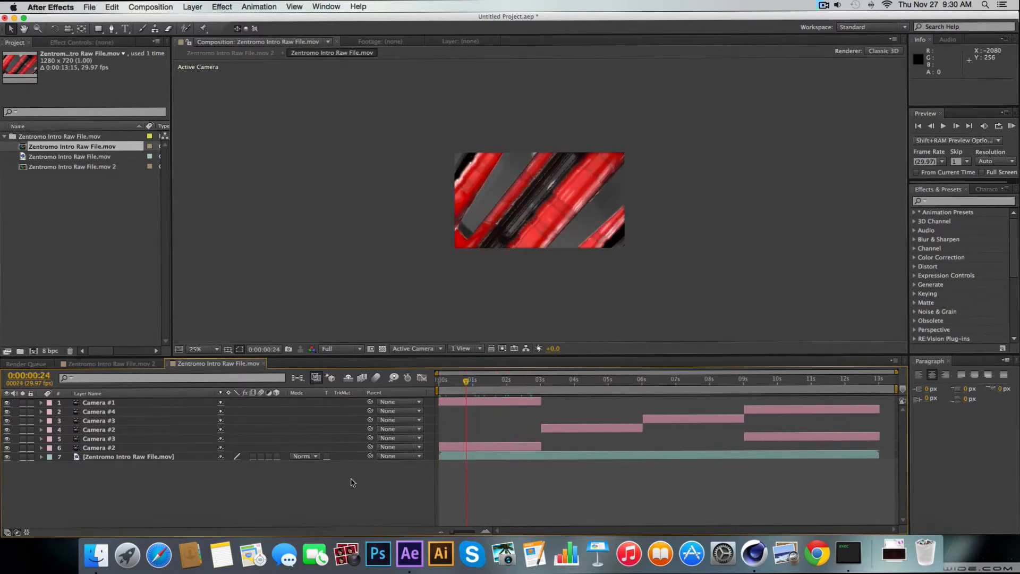
pyautogui.rightClick(333, 477)
pyautogui.click(176, 503)
pyautogui.click(106, 403)
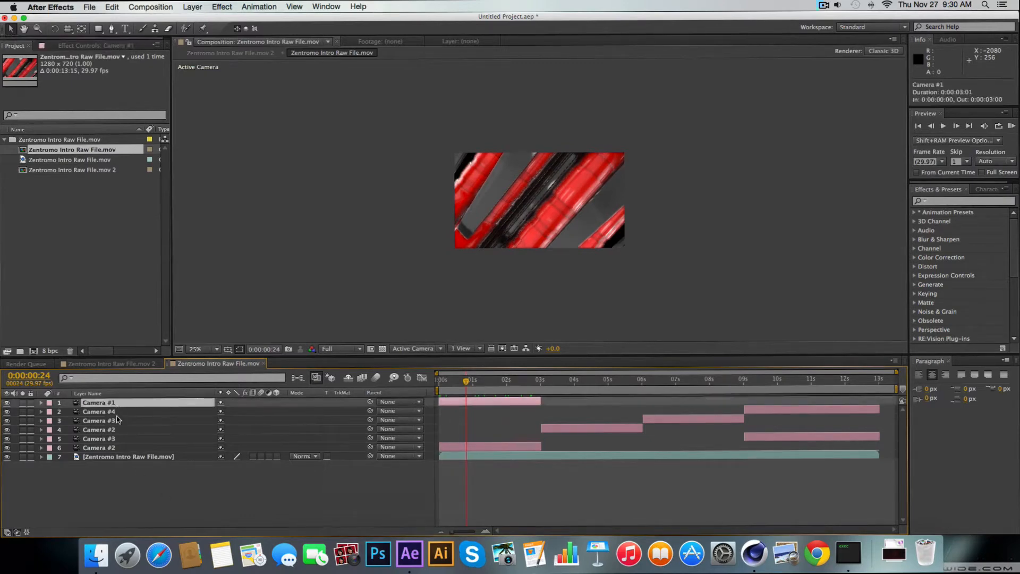
pyautogui.moveTo(113, 432)
pyautogui.mouseDown()
pyautogui.moveTo(119, 410)
pyautogui.moveTo(110, 427)
pyautogui.moveTo(108, 416)
pyautogui.moveTo(113, 438)
pyautogui.moveTo(118, 414)
pyautogui.mouseUp()
pyautogui.click(105, 436)
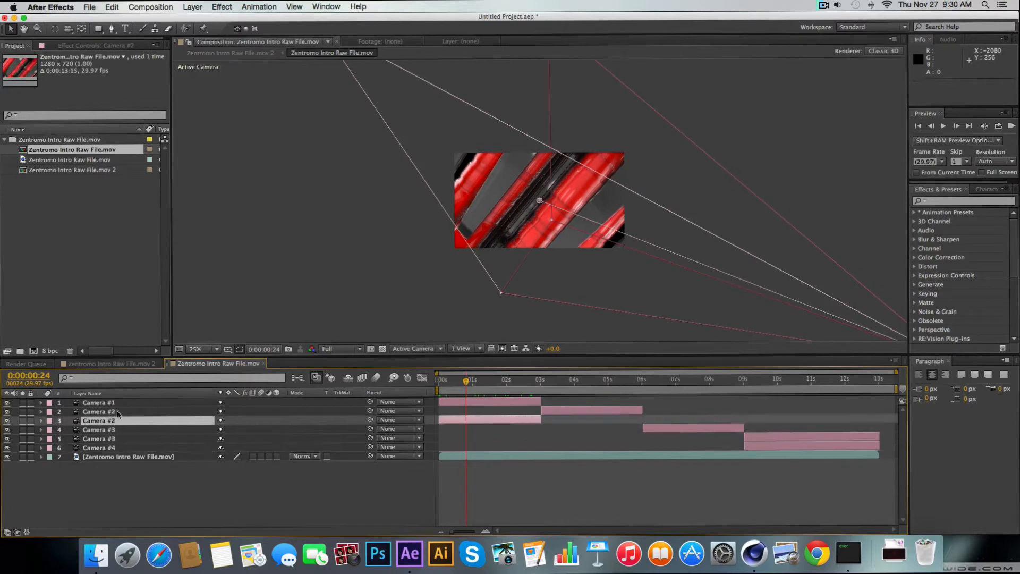
pyautogui.click(118, 466)
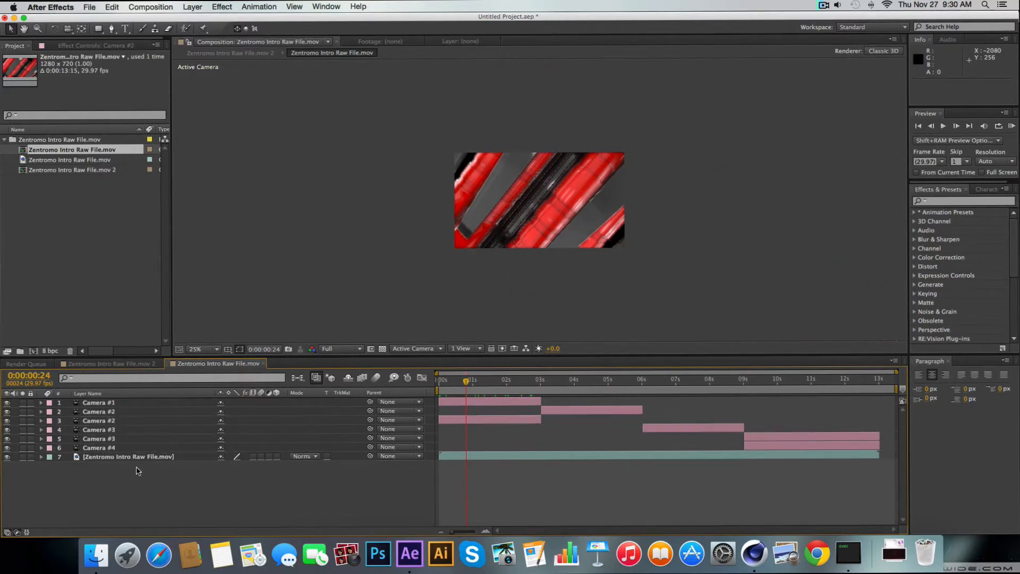
# Create a black 1280 × 720 px solid named Black Solid 1 and place it below all other layers
pyautogui.click(467, 383)
pyautogui.moveTo(484, 384)
pyautogui.mouseDown()
pyautogui.moveTo(773, 392)
pyautogui.moveTo(464, 386)
pyautogui.mouseUp()
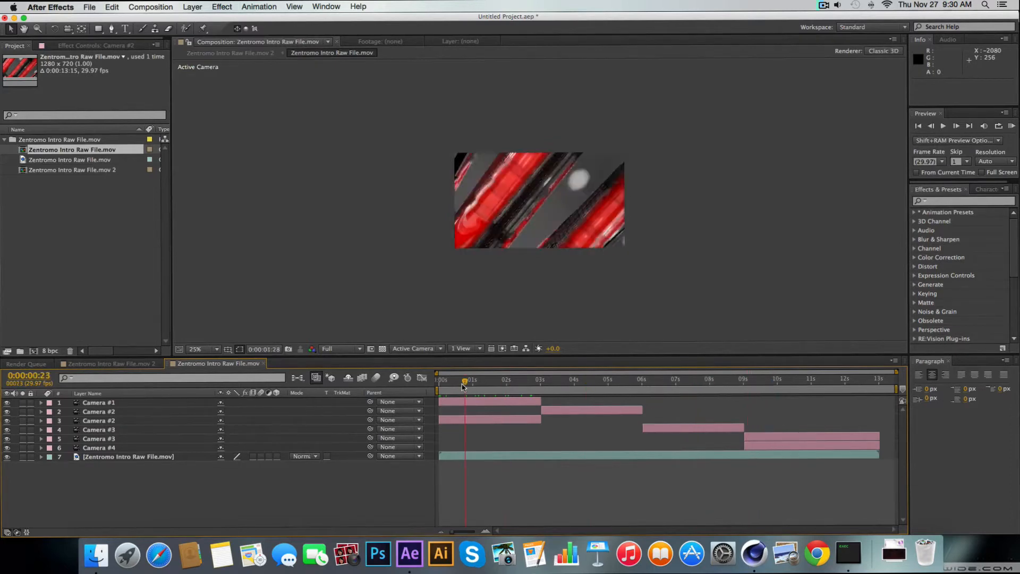
pyautogui.rightClick(195, 503)
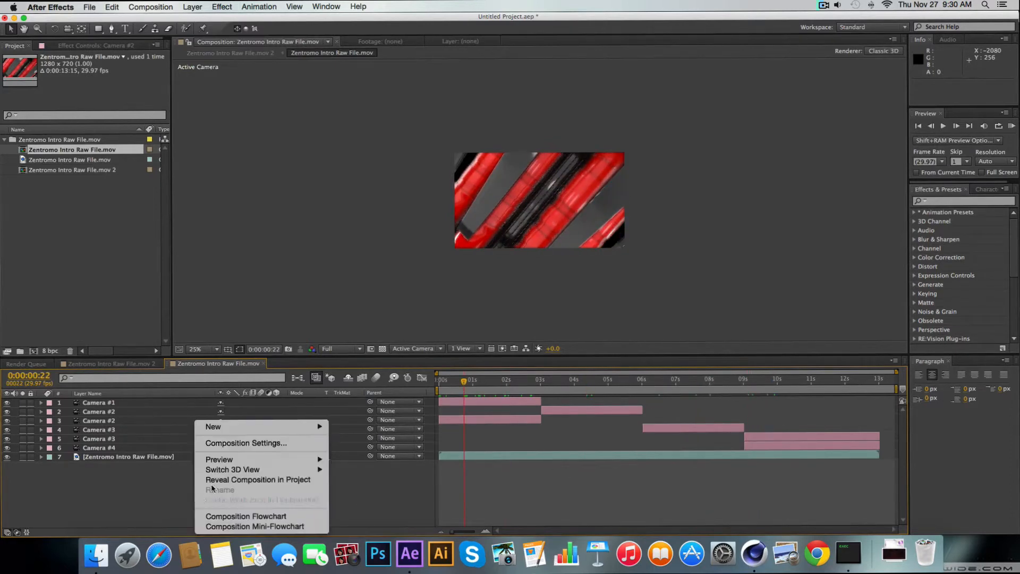
pyautogui.moveTo(297, 427)
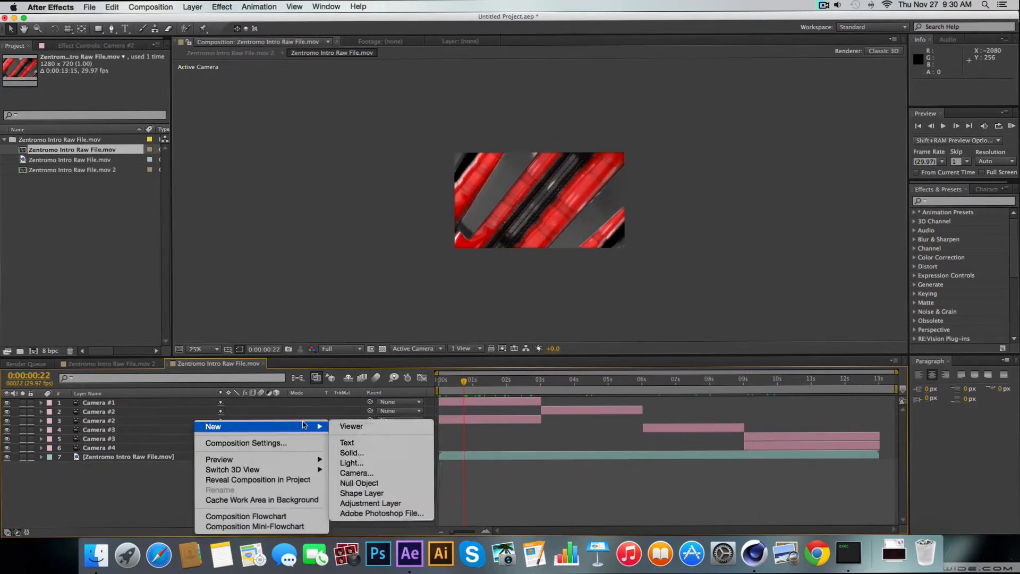
pyautogui.click(393, 452)
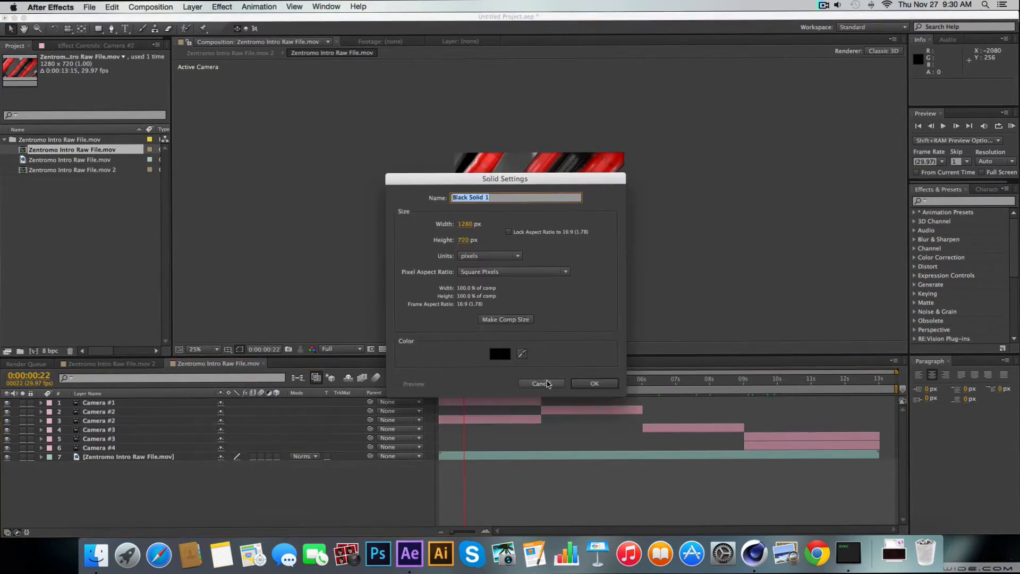
pyautogui.click(588, 383)
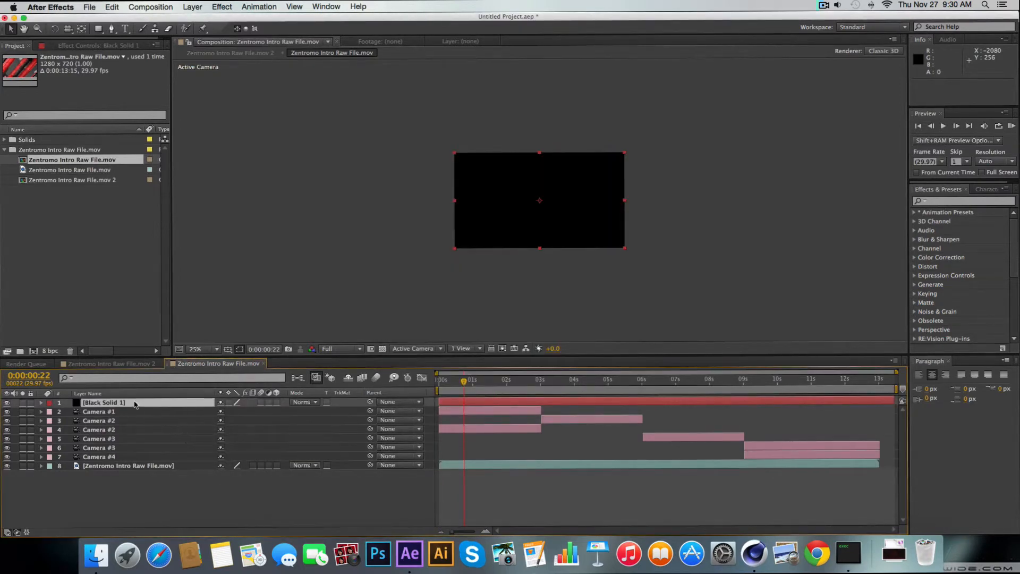
pyautogui.moveTo(134, 404); pyautogui.dragTo(114, 509)
# Create a two-node camera layer named Test in the composition
pyautogui.rightClick(94, 494)
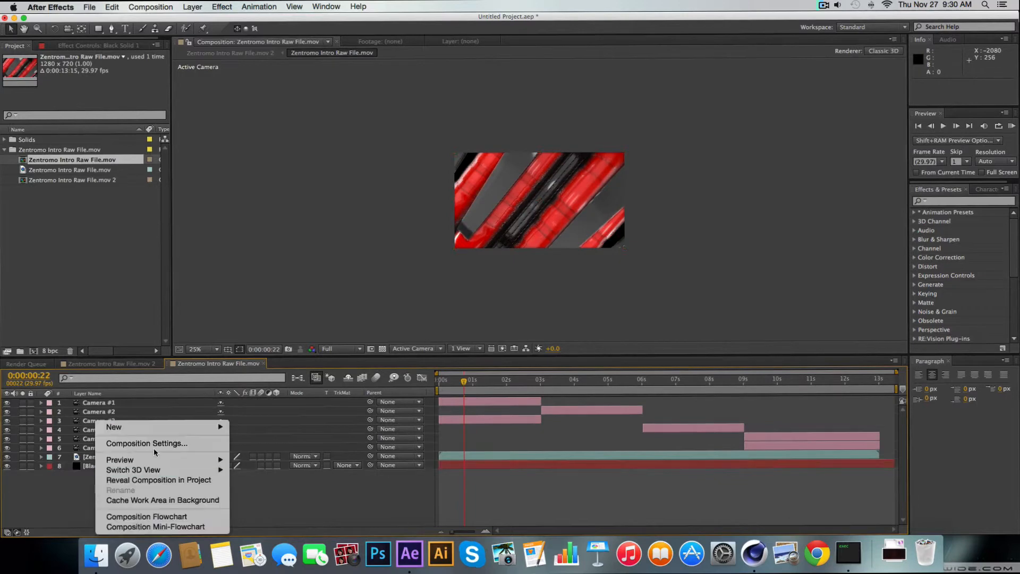
pyautogui.moveTo(133, 426)
pyautogui.click(265, 473)
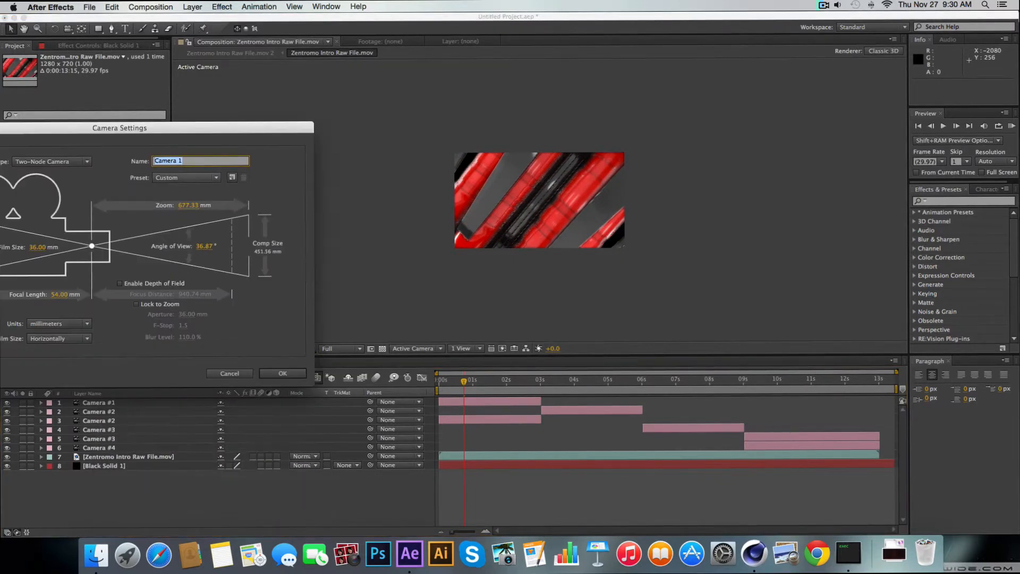
pyautogui.write('Tws')
pyautogui.press('Return')
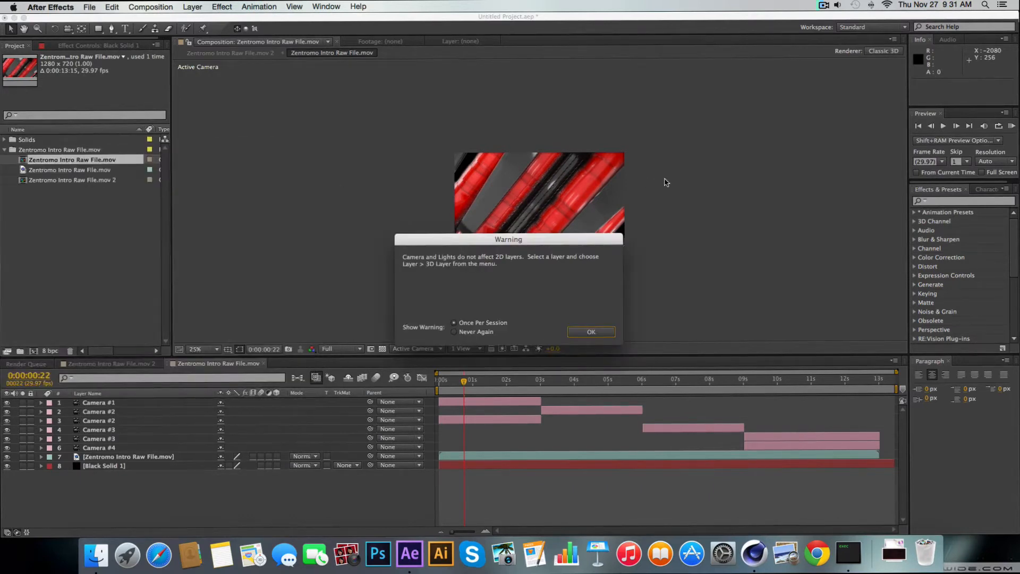
pyautogui.click(590, 329)
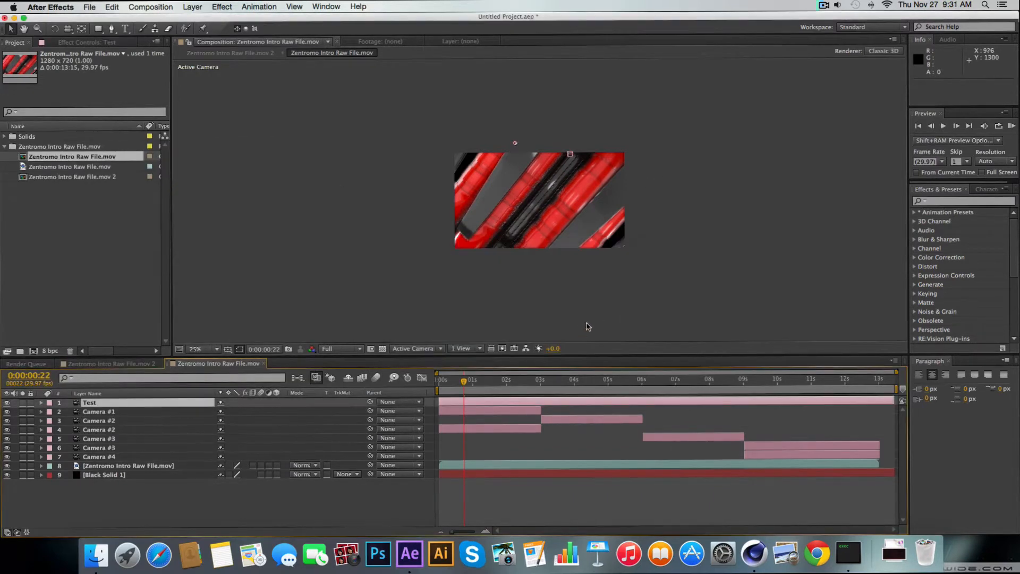
# Dolly the Test camera back to a Z position of about -2728 and play the composition from the start
pyautogui.click(68, 28)
pyautogui.moveTo(512, 186); pyautogui.dragTo(531, 258)
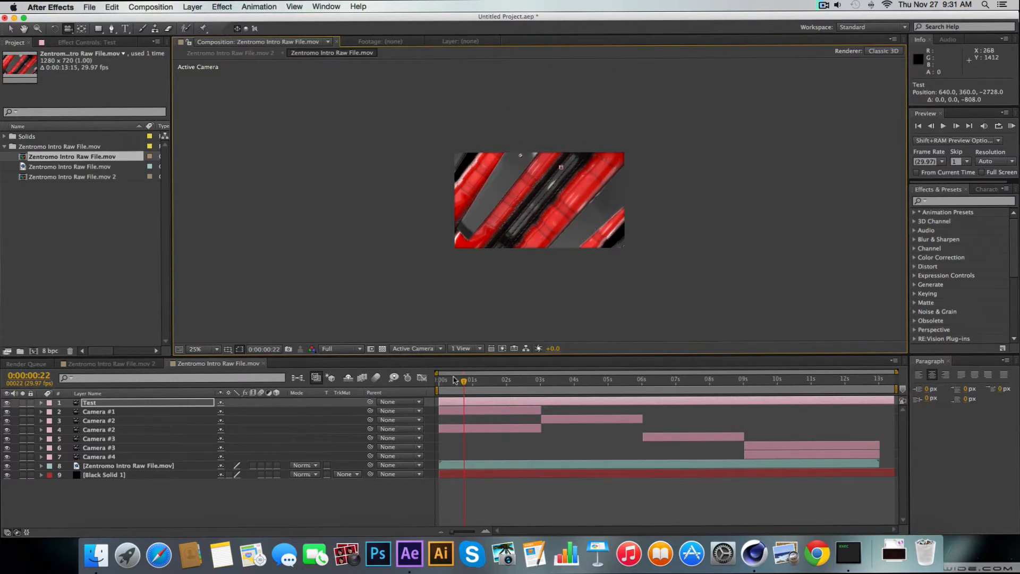
pyautogui.moveTo(469, 388); pyautogui.dragTo(428, 388)
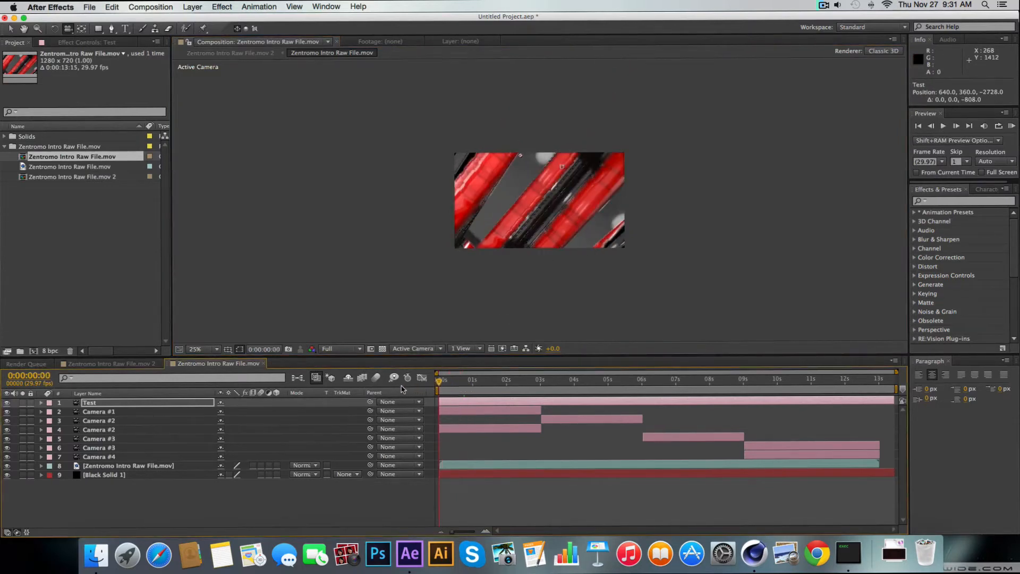
pyautogui.press('space')
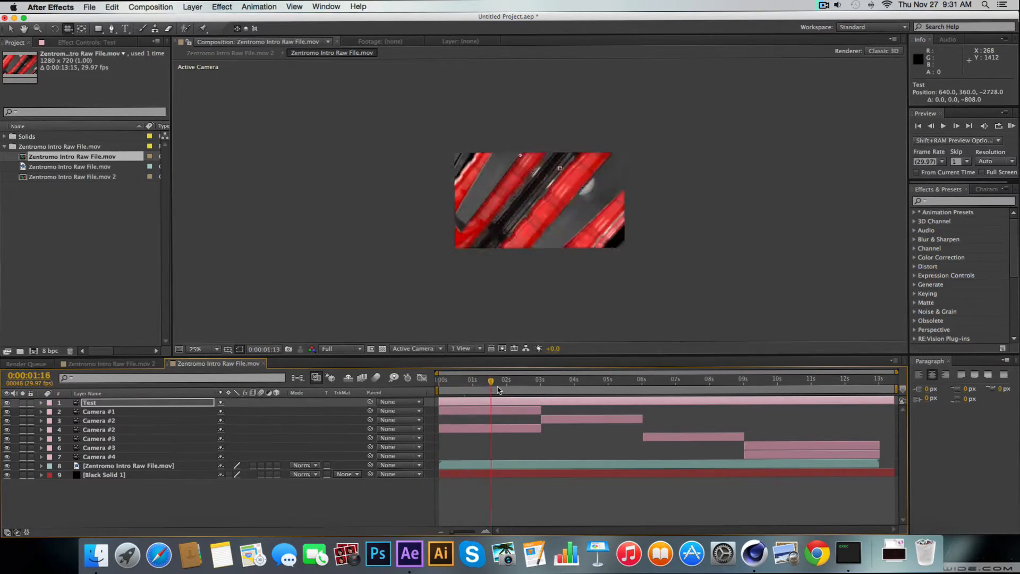
pyautogui.scroll(4, 531, 166)
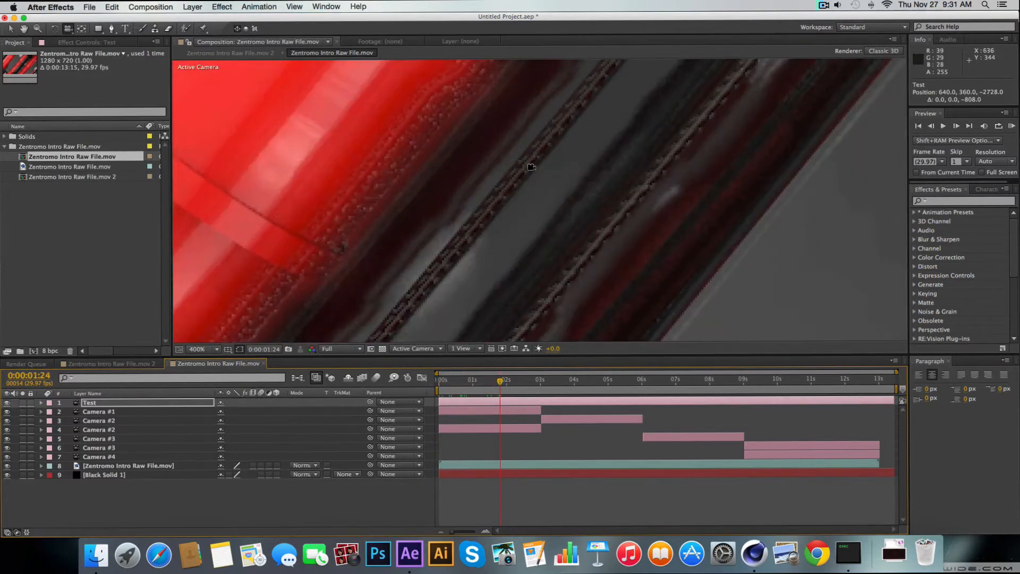
pyautogui.scroll(-3, 532, 167)
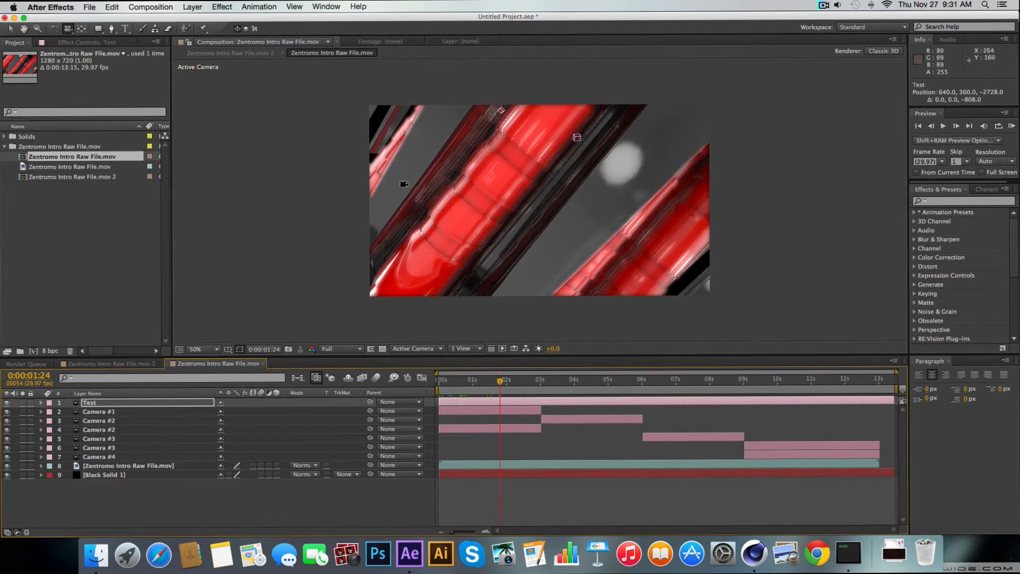
# Delete the duplicate Camera #2 layer covering the first 3 seconds and the duplicate Camera #3 layer starting at 9 seconds
pyautogui.click(101, 412)
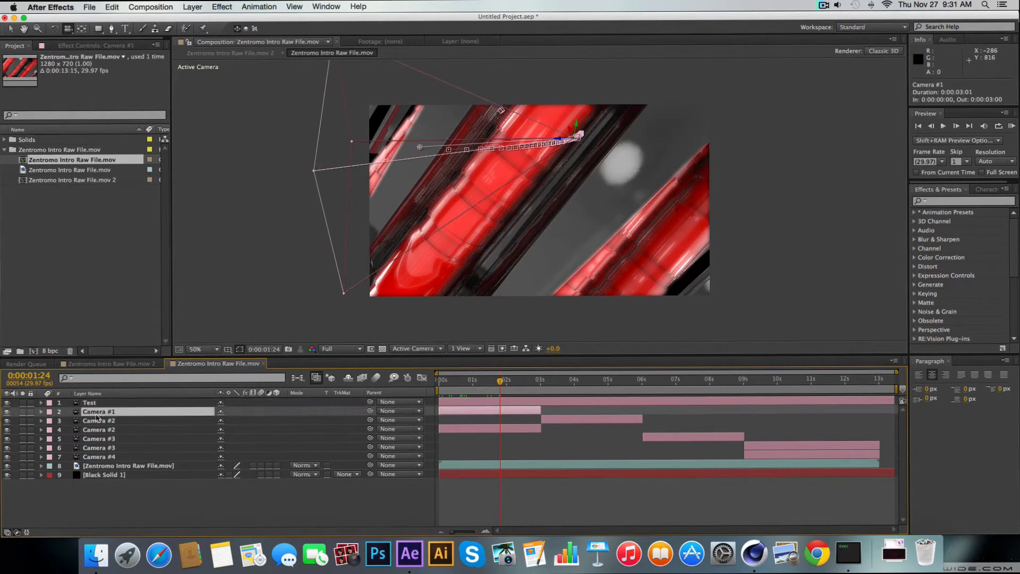
pyautogui.click(97, 420)
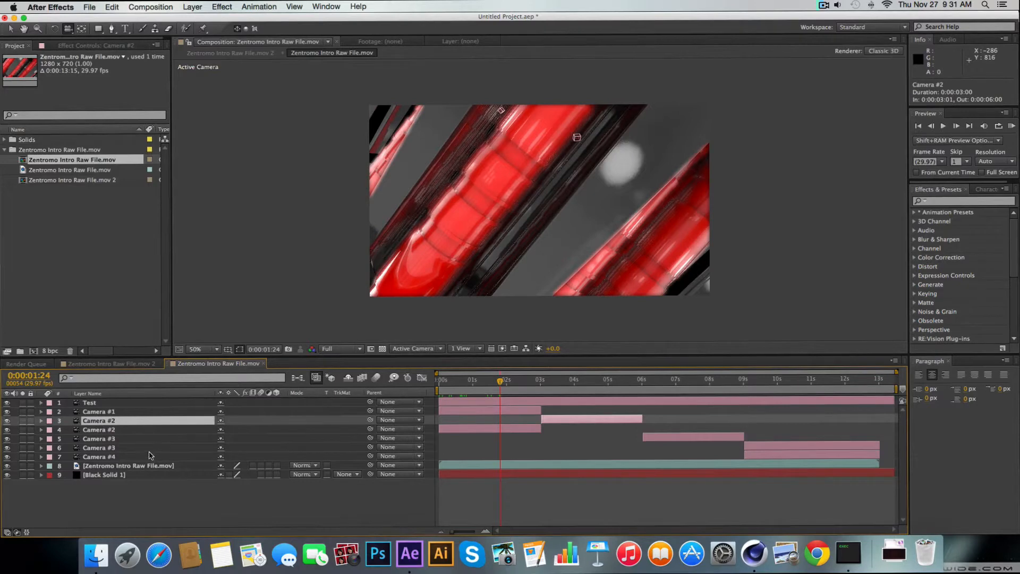
pyautogui.click(110, 430)
pyautogui.press('Delete')
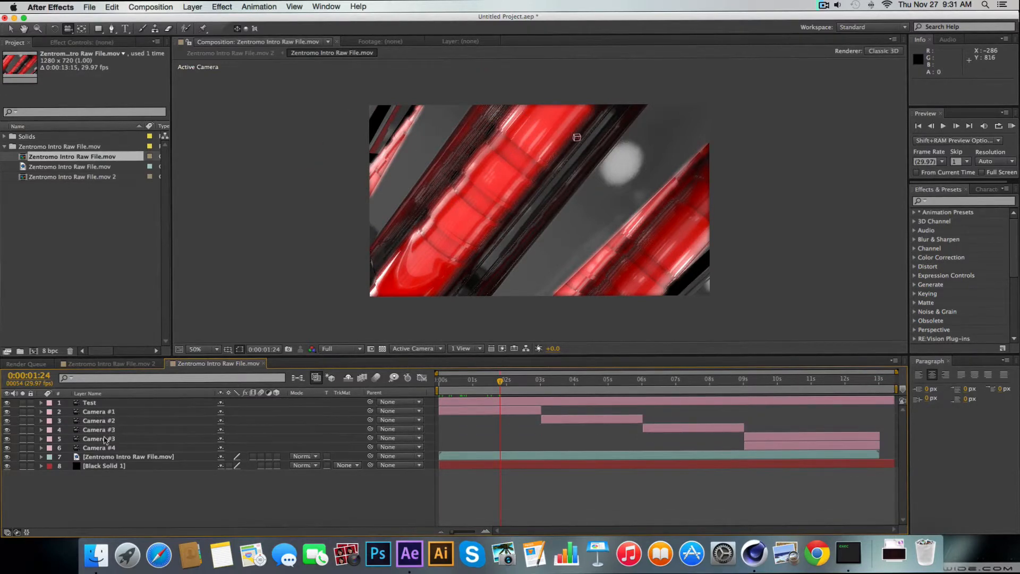
pyautogui.click(103, 440)
pyautogui.press('Delete')
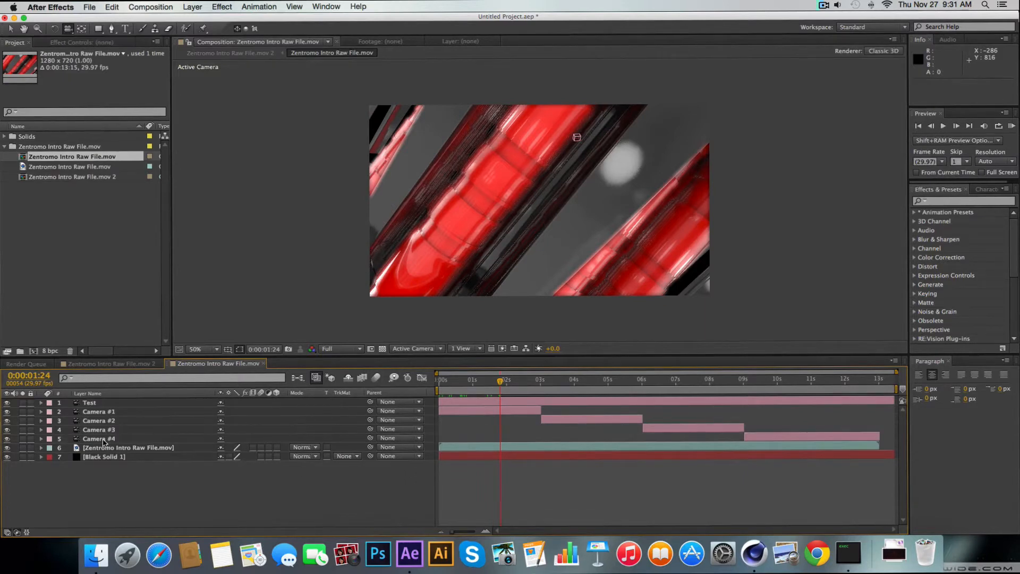
# Delete the Test camera layer, keeping the four numbered camera layers
pyautogui.click(113, 439)
pyautogui.keyDown('shift'); pyautogui.click(113, 415); pyautogui.keyUp('shift')
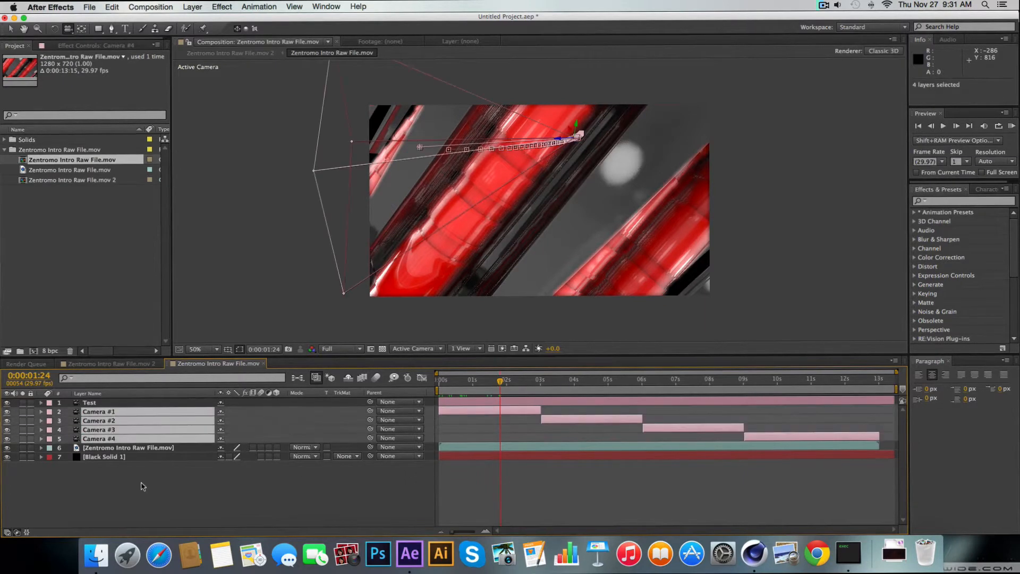
pyautogui.click(145, 502)
pyautogui.click(89, 403)
pyautogui.press('Delete')
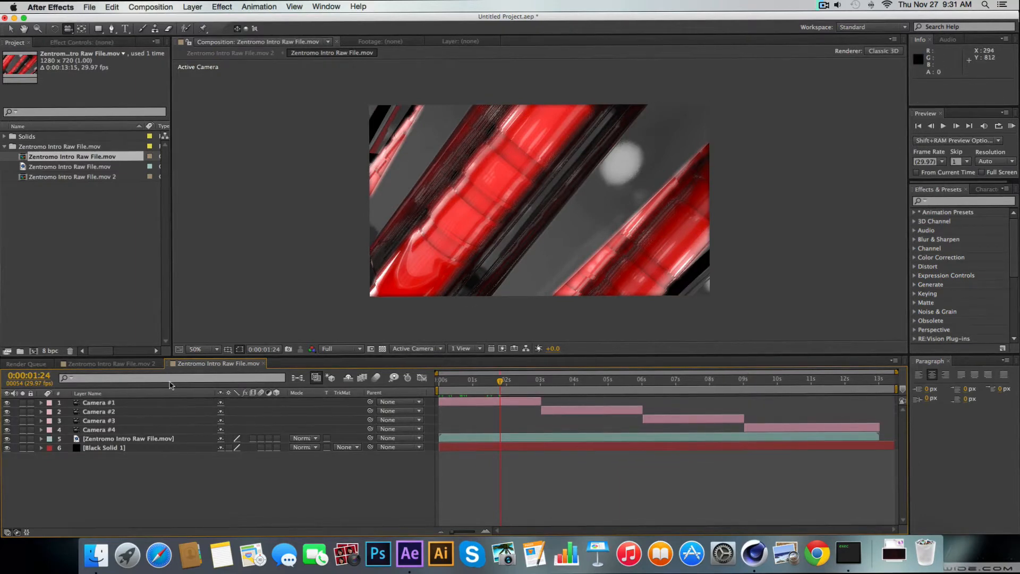
# Scrub through the composition and run a RAM preview to check the camera cuts against the rendered footage
pyautogui.moveTo(503, 382); pyautogui.dragTo(445, 389)
pyautogui.press('space')
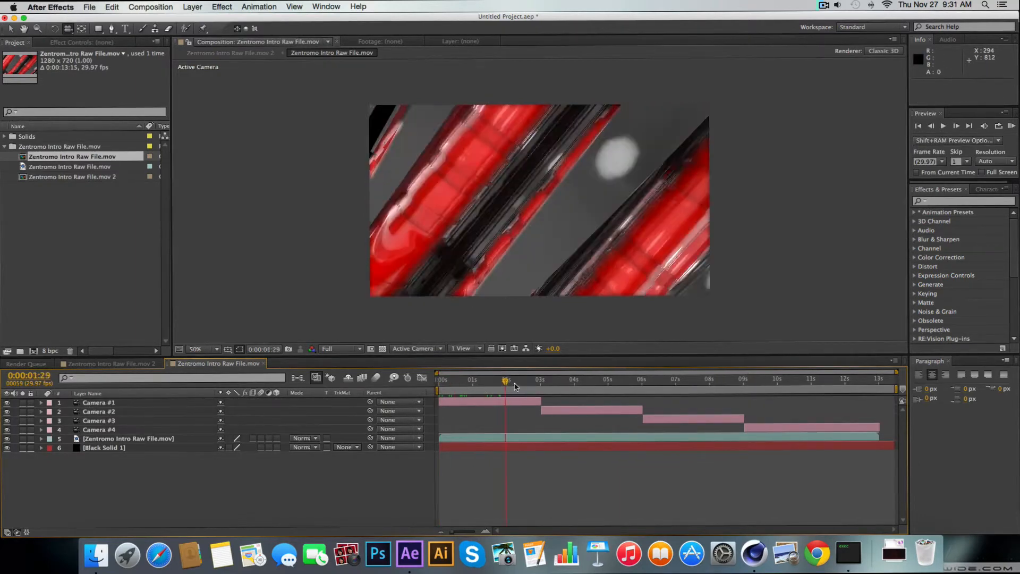
pyautogui.moveTo(588, 386); pyautogui.dragTo(708, 394)
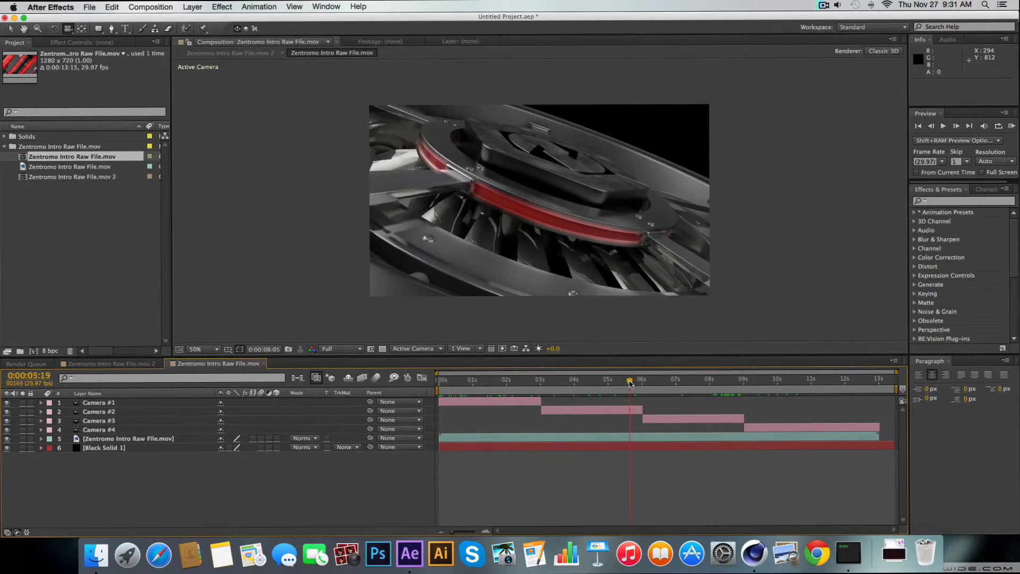
pyautogui.click(644, 383)
pyautogui.moveTo(647, 383); pyautogui.dragTo(624, 382)
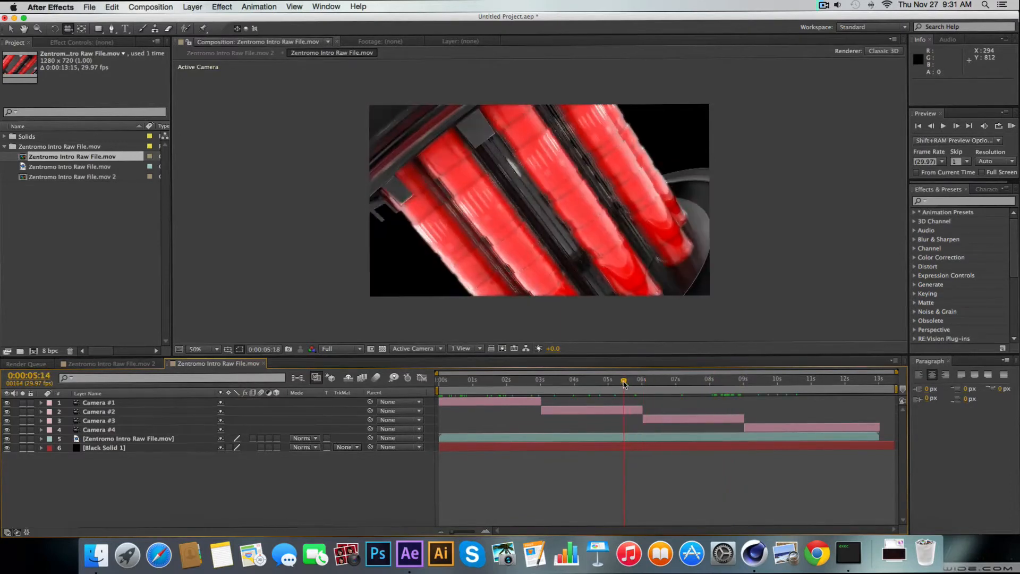
pyautogui.click(1012, 125)
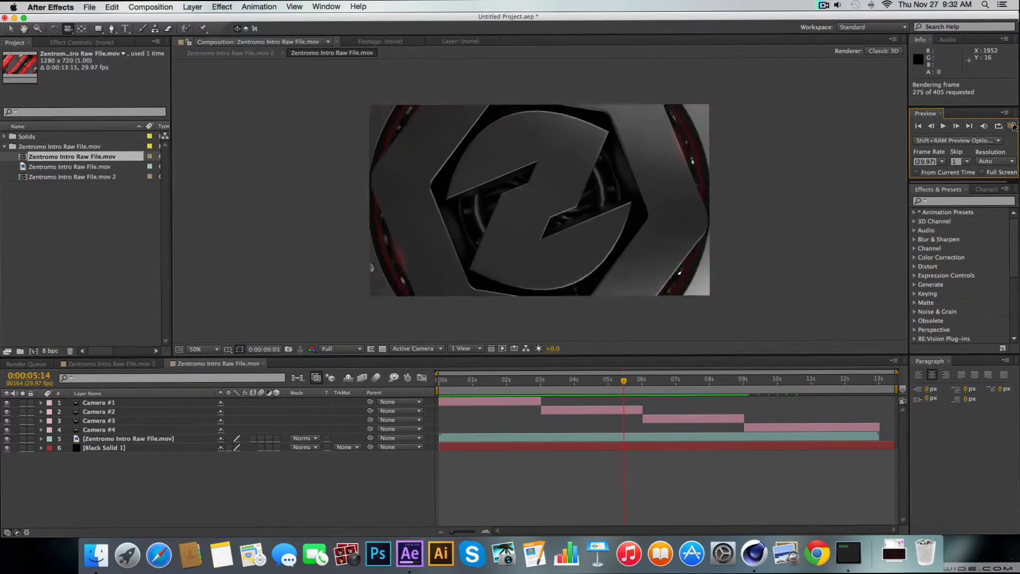
pyautogui.press('space')
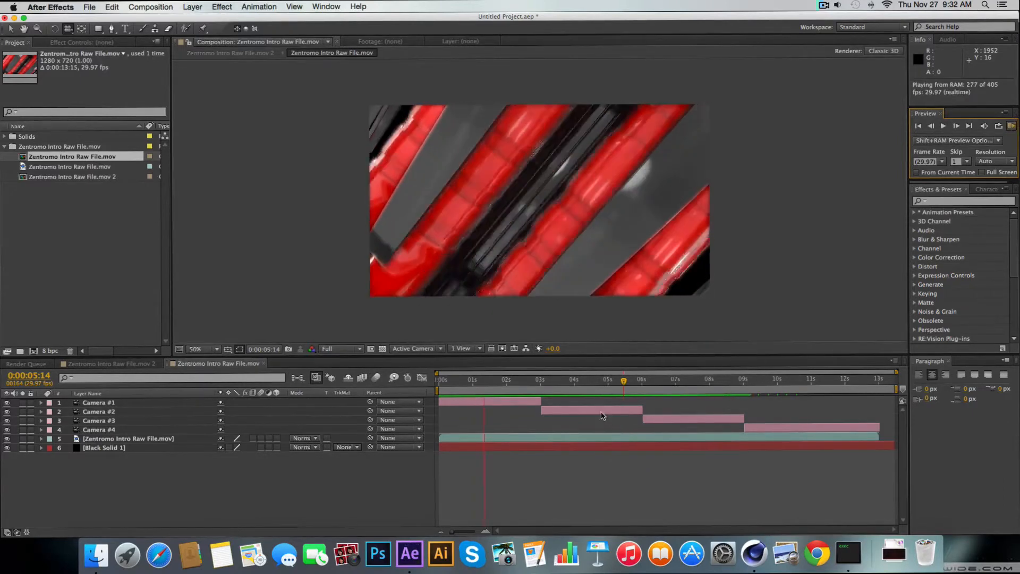
pyautogui.press('space')
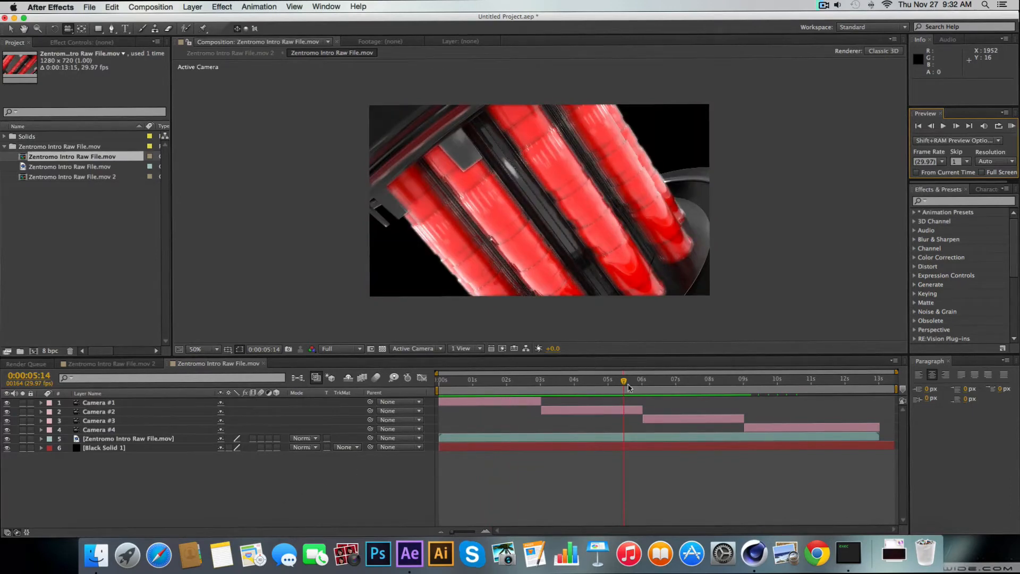
# Split the Camera #2 layer at 0:00:05:15 and delete the part after the split
pyautogui.moveTo(628, 387)
pyautogui.mouseDown()
pyautogui.moveTo(612, 383)
pyautogui.moveTo(625, 382)
pyautogui.mouseUp()
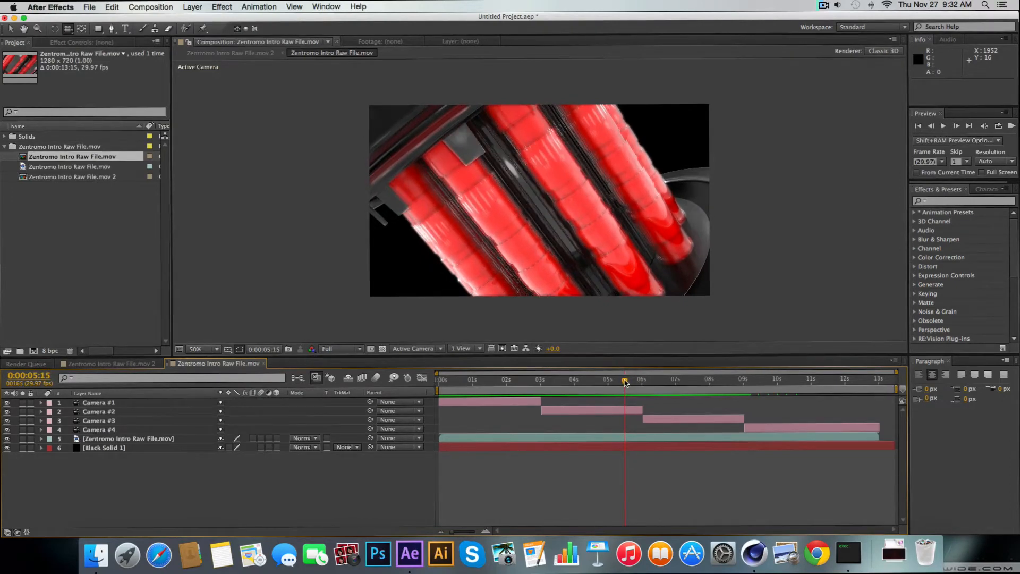
pyautogui.click(626, 410)
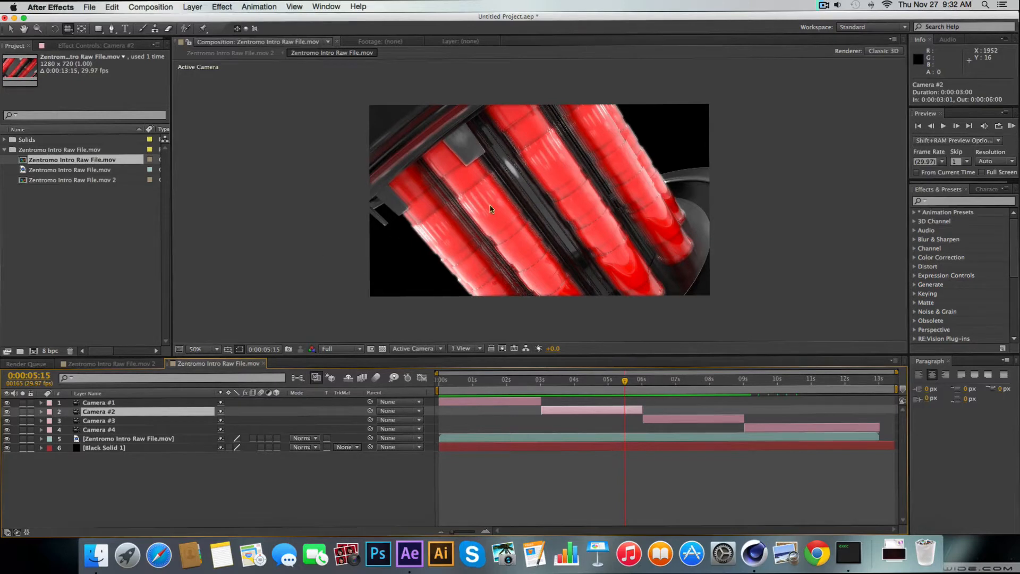
pyautogui.click(825, 6)
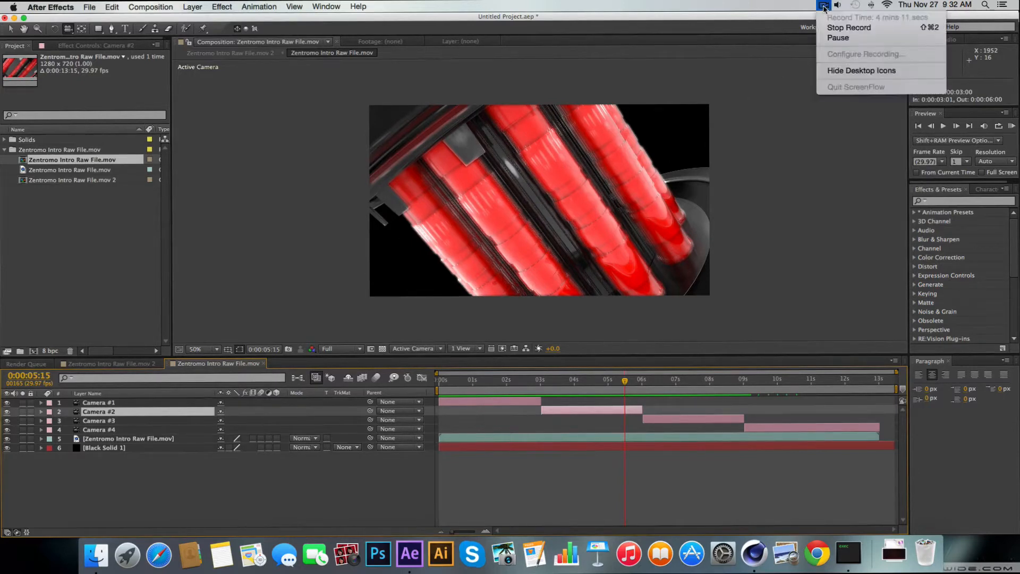
pyautogui.click(835, 37)
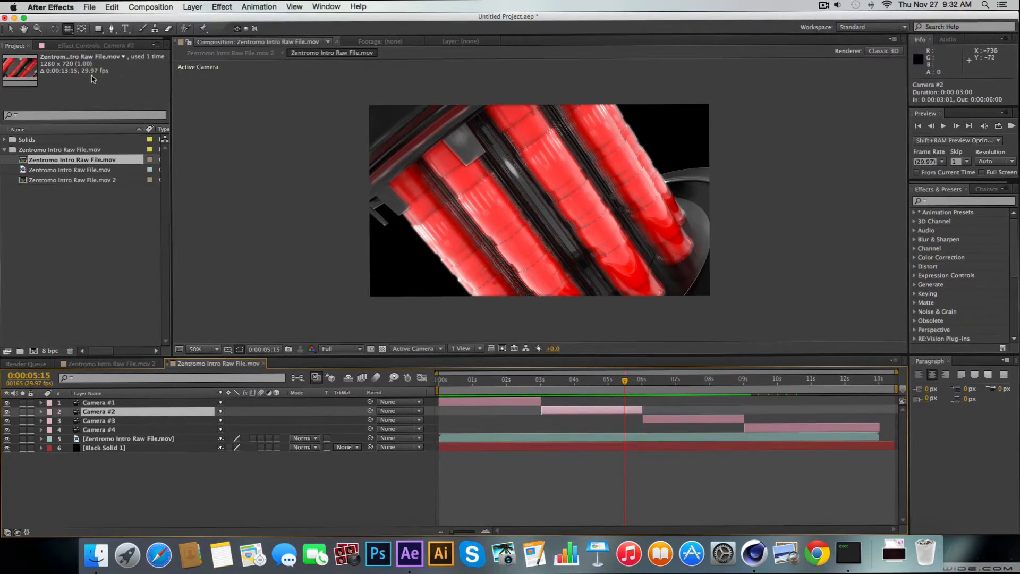
pyautogui.click(113, 7)
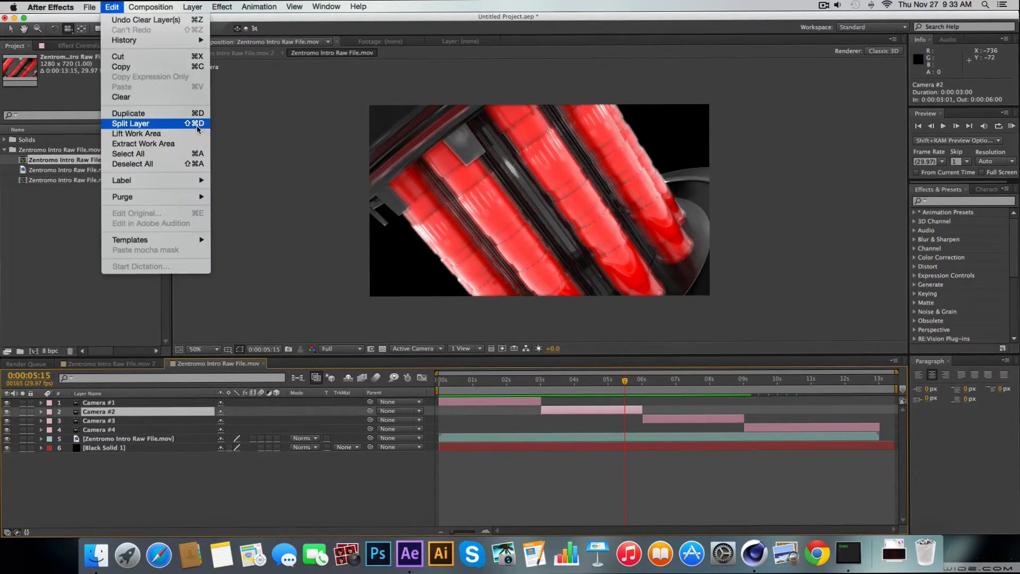
pyautogui.click(196, 127)
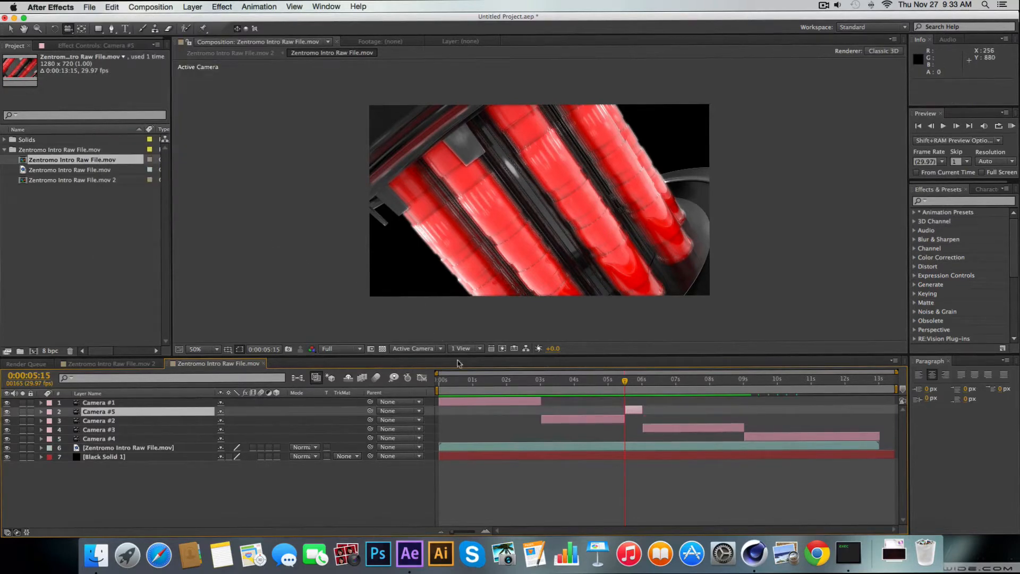
pyautogui.press('Delete')
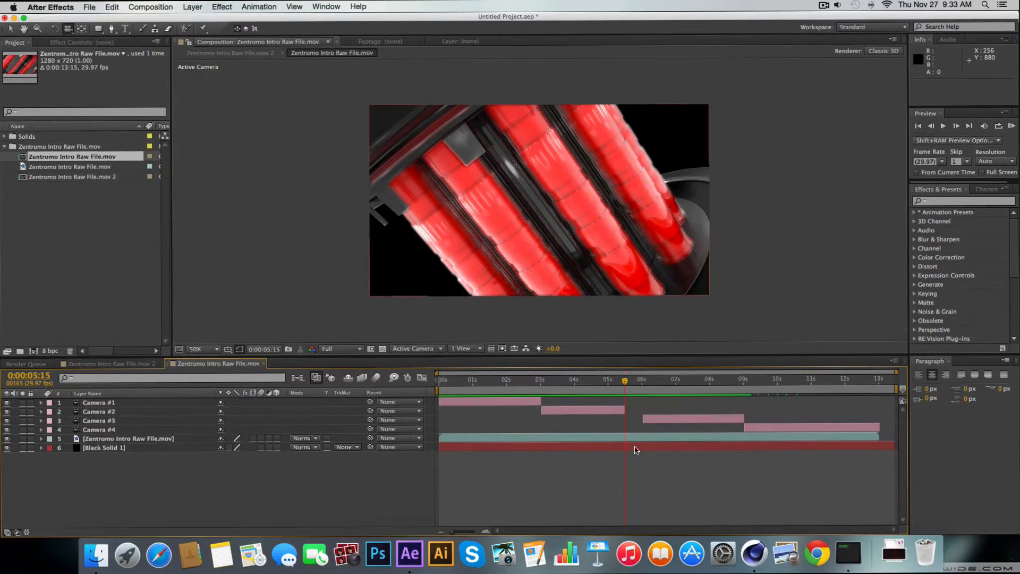
# Split the Zentromo Intro Raw File footage layer at 0:00:05:15 and 0:00:06:01, and delete the segment between the cuts
pyautogui.click(626, 440)
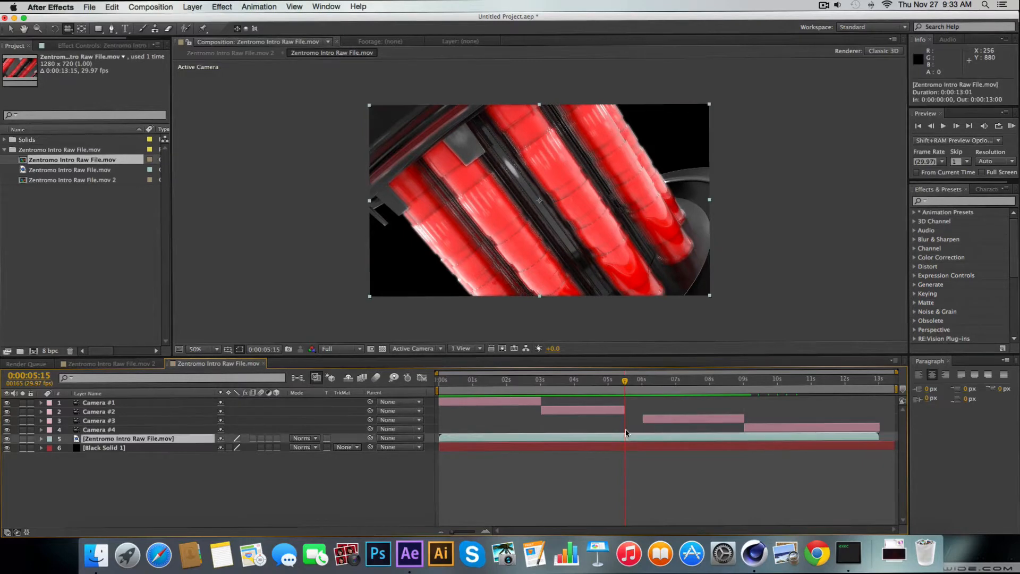
pyautogui.click(108, 6)
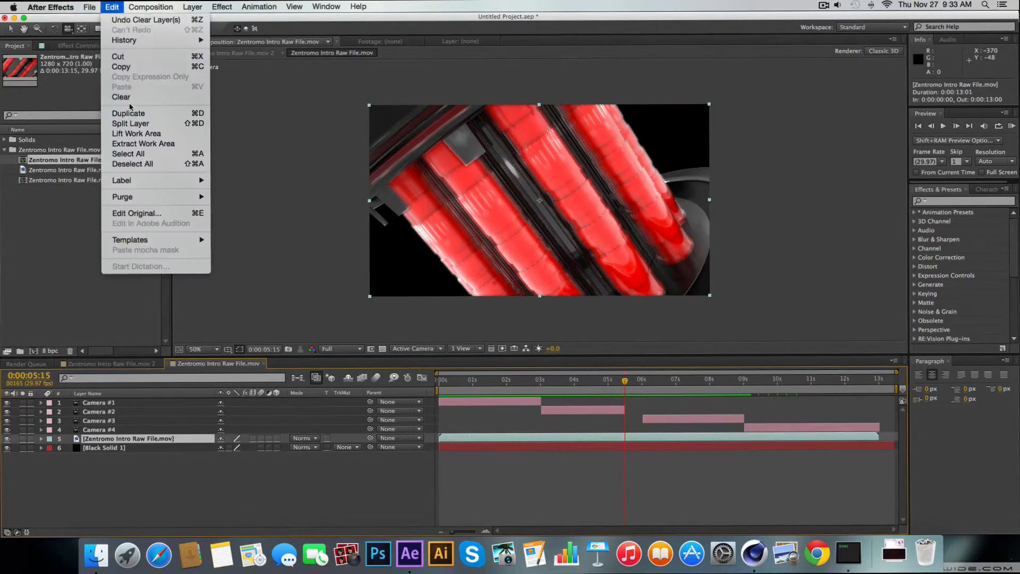
pyautogui.click(133, 126)
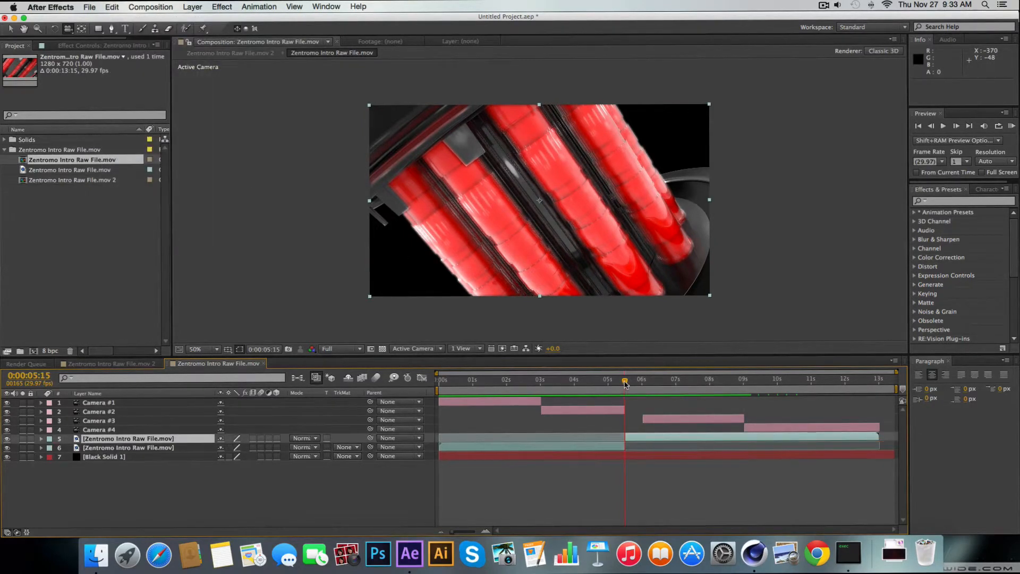
pyautogui.moveTo(625, 384); pyautogui.dragTo(642, 387)
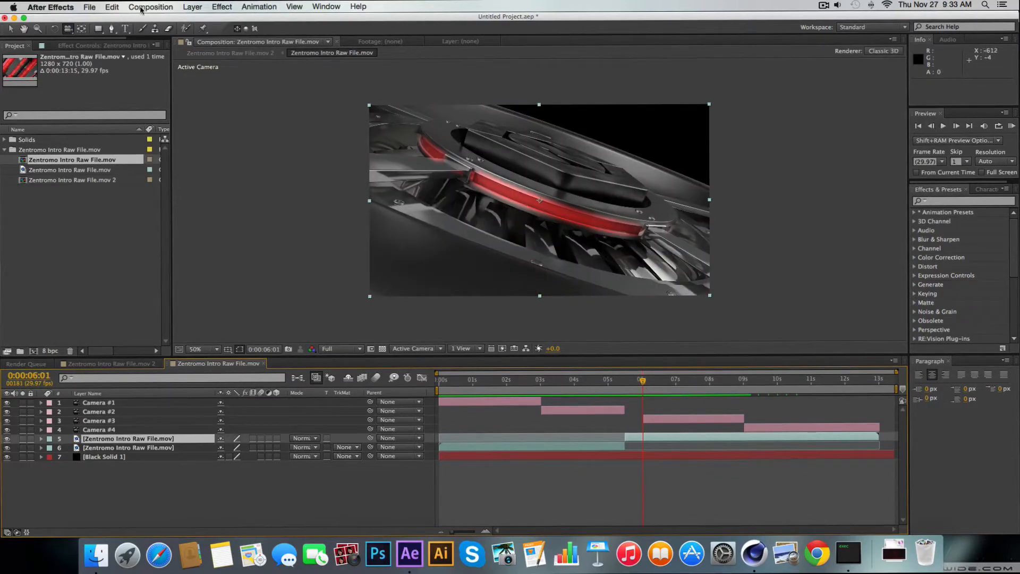
pyautogui.click(114, 6)
pyautogui.click(138, 122)
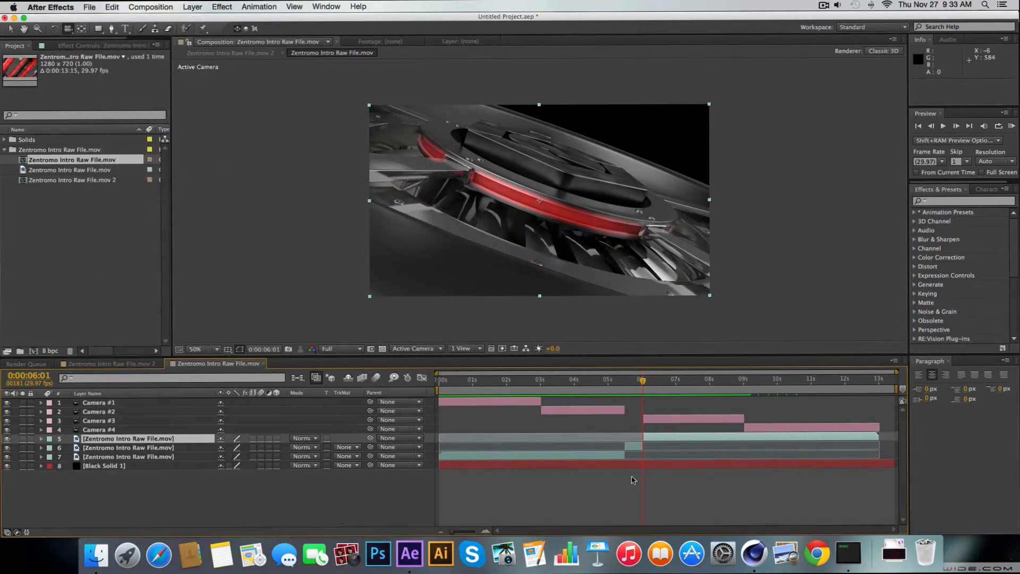
pyautogui.click(633, 447)
pyautogui.press('Delete')
# Close the gap by shifting the later footage segment, Camera #3 and Camera #4 earlier, so the footage and Camera #3 start at 0:00:05:15
pyautogui.click(658, 439)
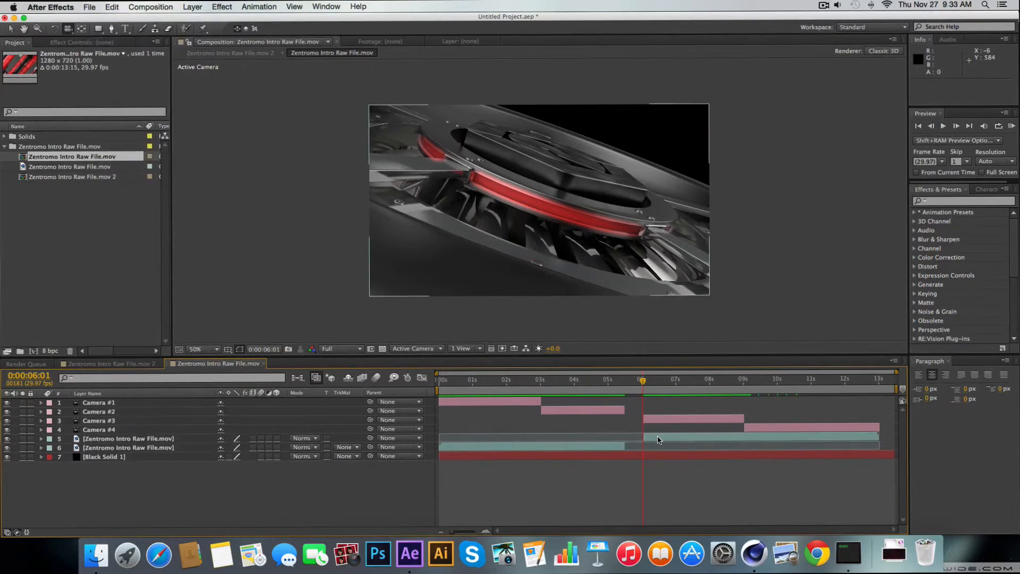
pyautogui.press('Tab')
pyautogui.click(765, 438)
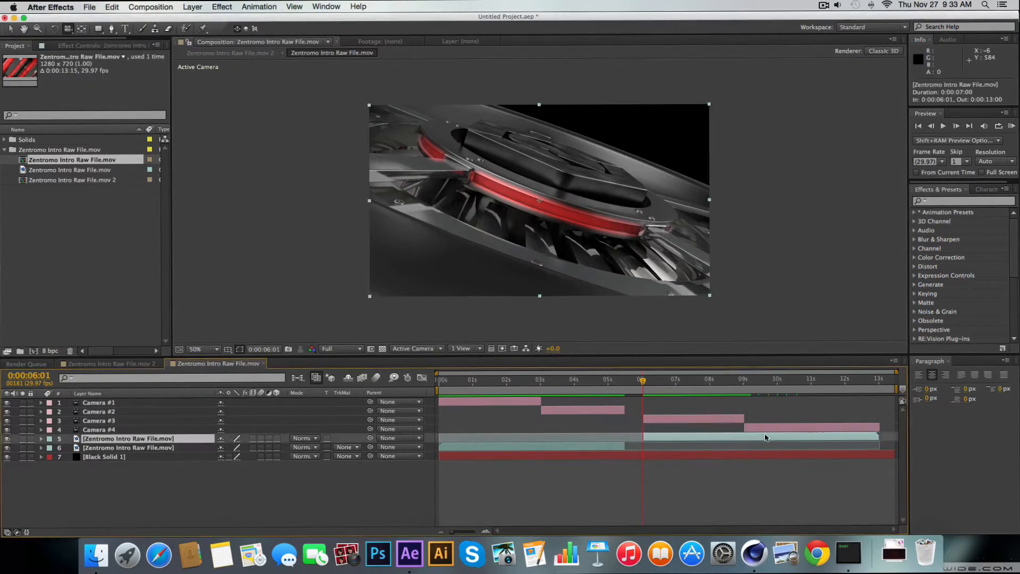
pyautogui.moveTo(679, 440); pyautogui.dragTo(677, 441)
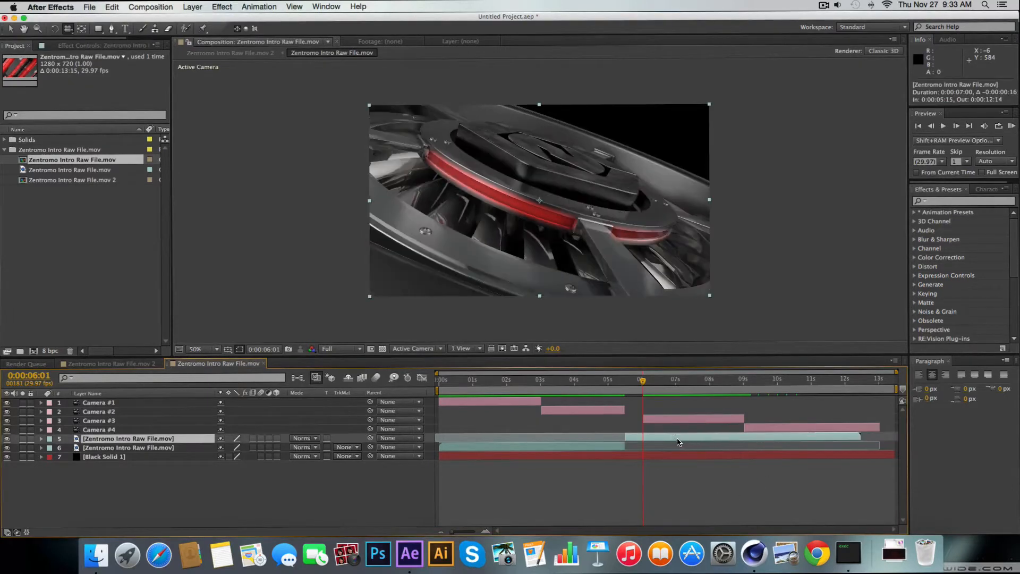
pyautogui.moveTo(850, 417); pyautogui.dragTo(717, 424)
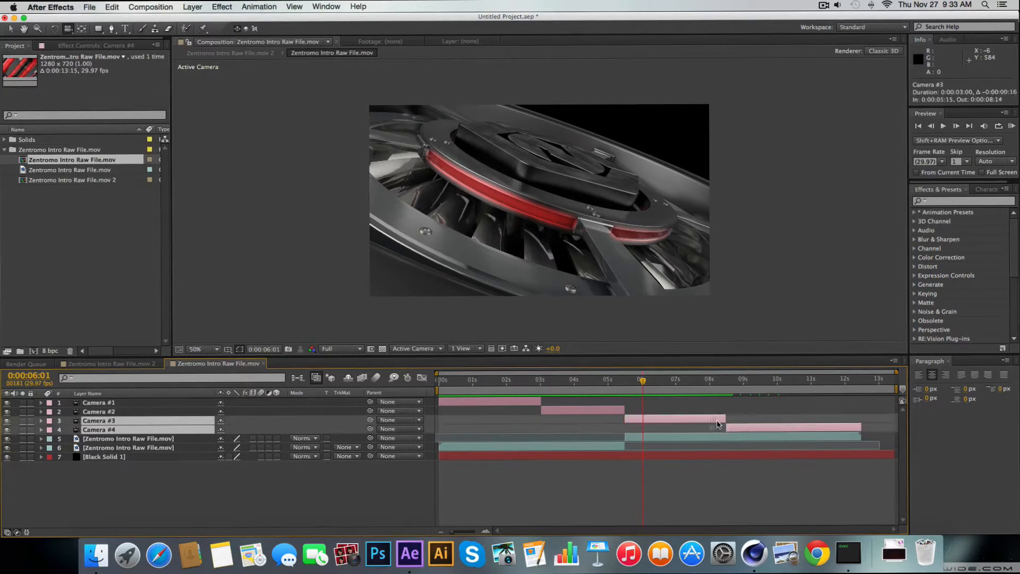
pyautogui.click(856, 402)
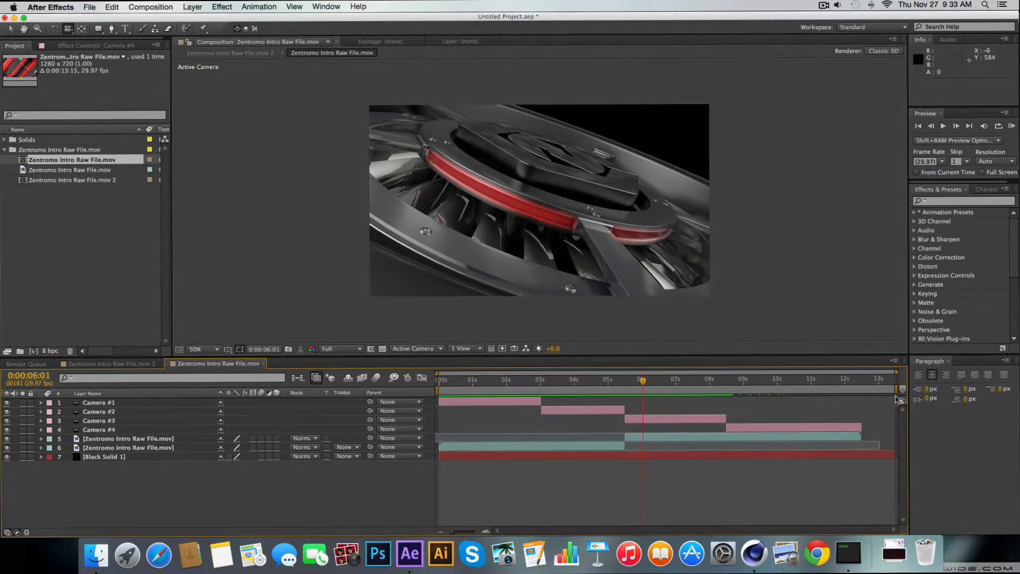
# Shorten the work area to end with the Camera #4 layer and scrub back to around 4 seconds
pyautogui.moveTo(896, 389); pyautogui.dragTo(863, 392)
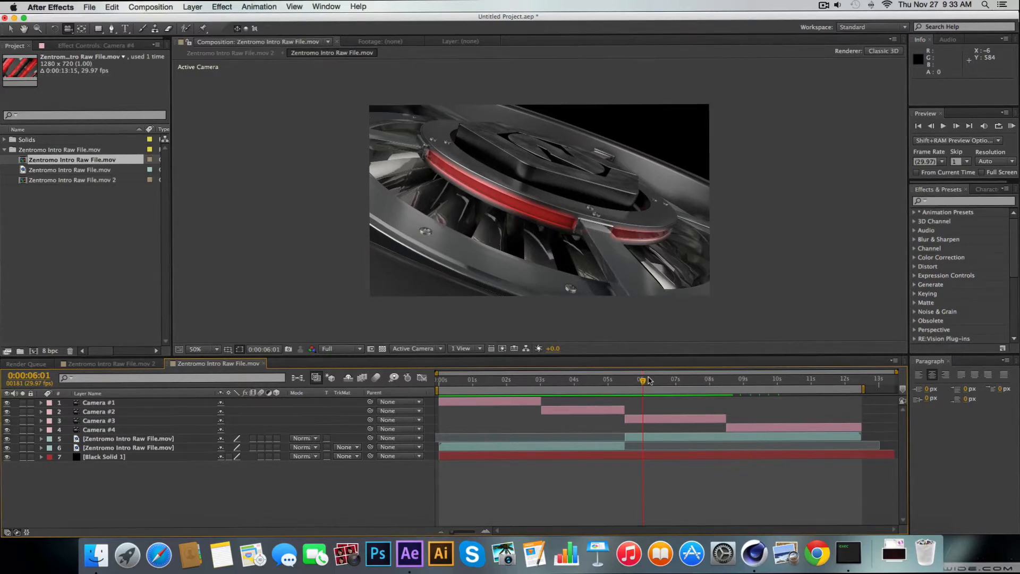
pyautogui.moveTo(648, 380); pyautogui.dragTo(607, 435)
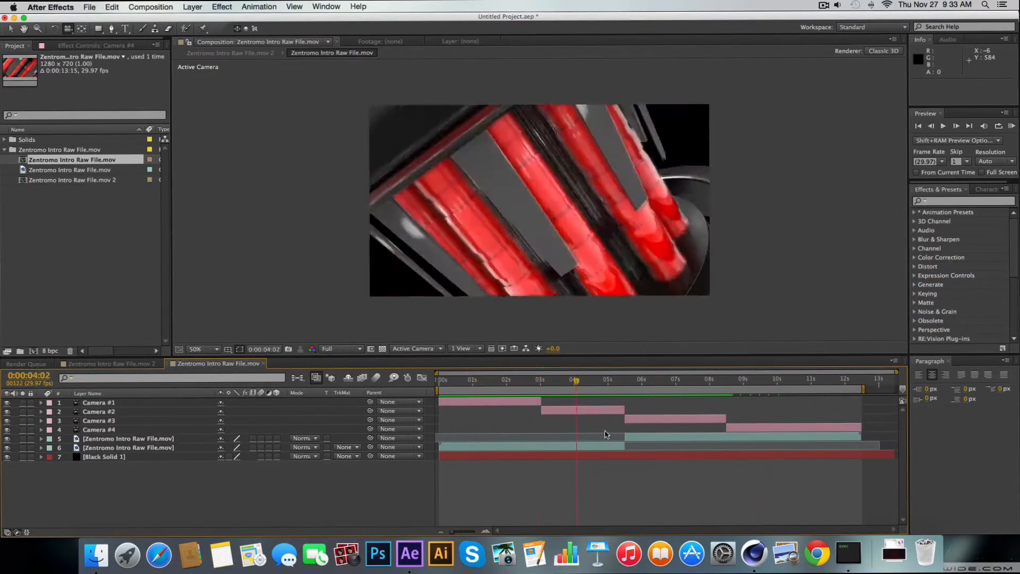
pyautogui.moveTo(802, 438); pyautogui.dragTo(597, 466)
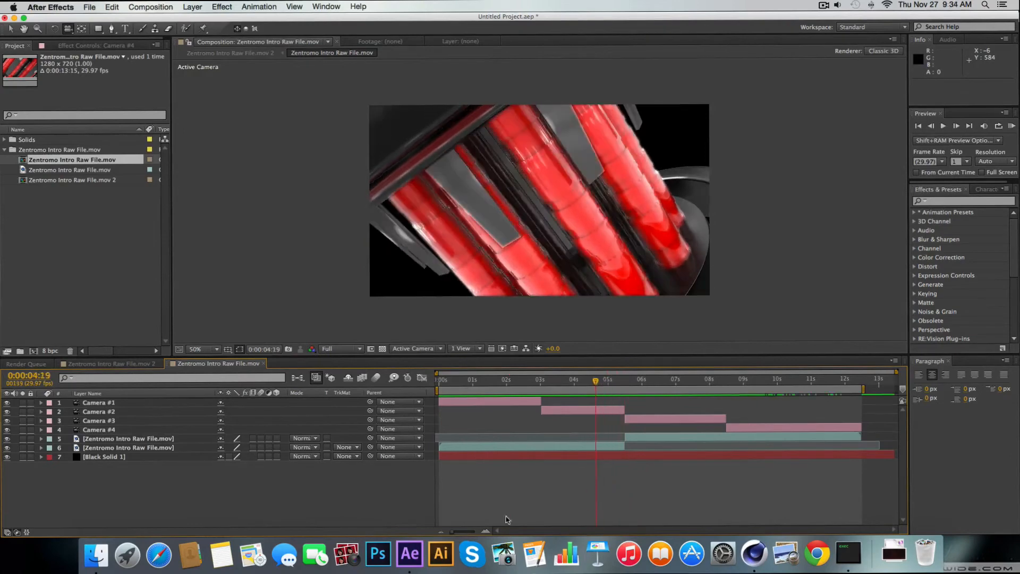
# Create four adjustment layers above the camera layers
pyautogui.rightClick(121, 468)
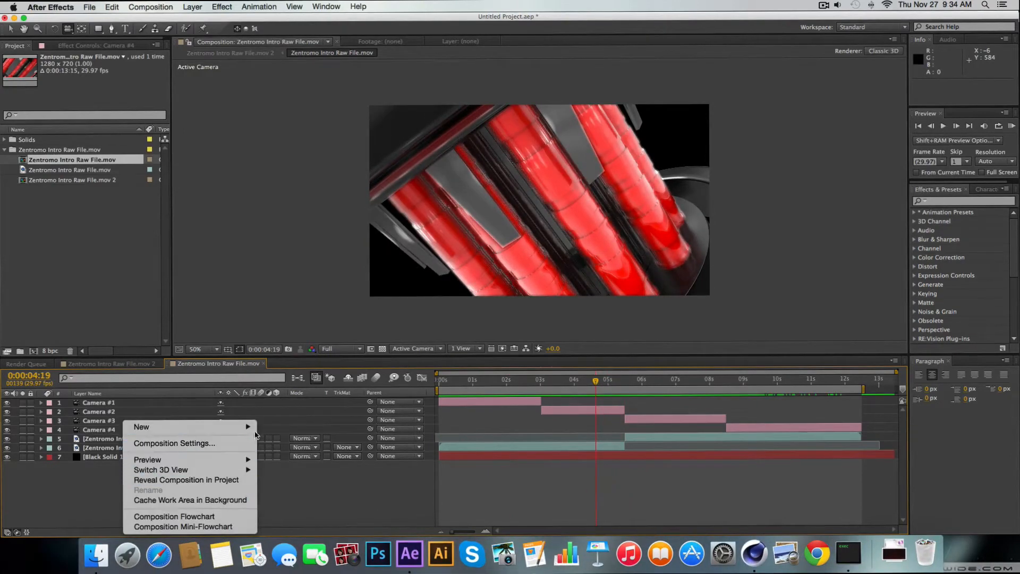
pyautogui.moveTo(223, 426)
pyautogui.click(335, 501)
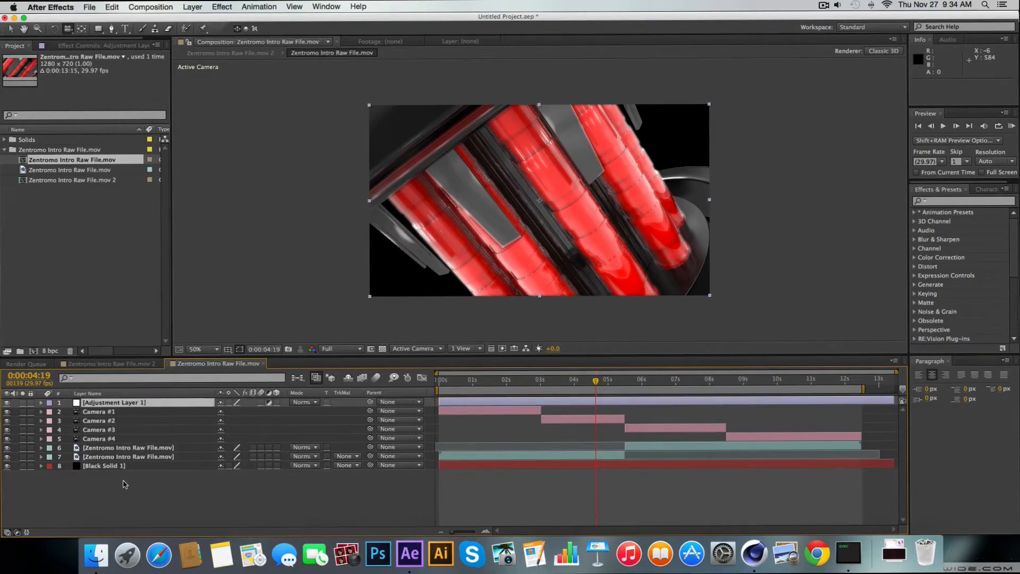
pyautogui.press('super+alt+y')
pyautogui.press('super+alt+y')
pyautogui.press('super+alt+y')
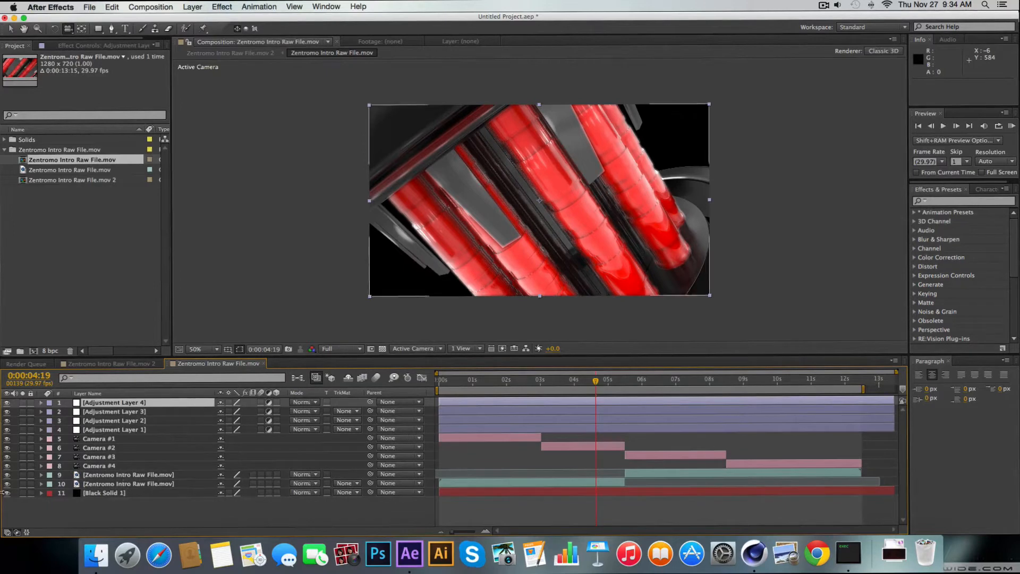
# Move the current time to 0:00:02:25 and add two more adjustment layers at the top of the layer stack
pyautogui.click(131, 420)
pyautogui.click(131, 411)
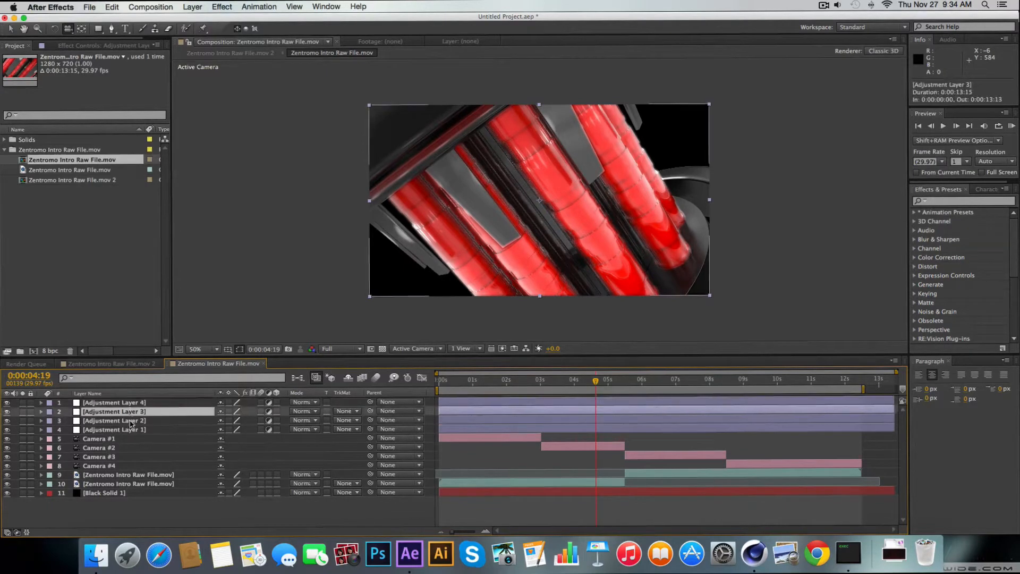
pyautogui.click(130, 458)
pyautogui.click(148, 522)
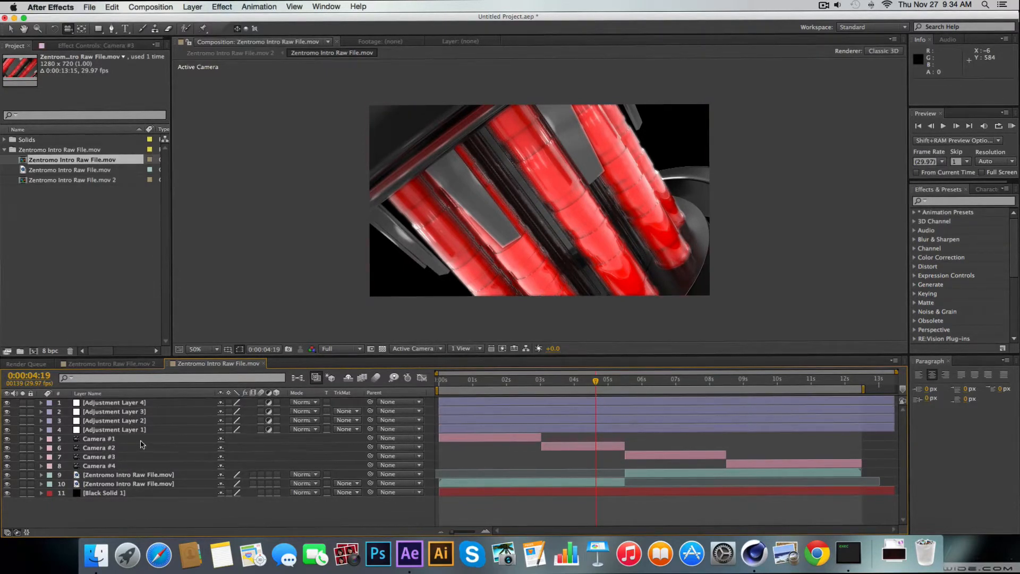
pyautogui.moveTo(583, 384); pyautogui.dragTo(534, 410)
pyautogui.press('super+alt+y')
pyautogui.press('super+alt+y')
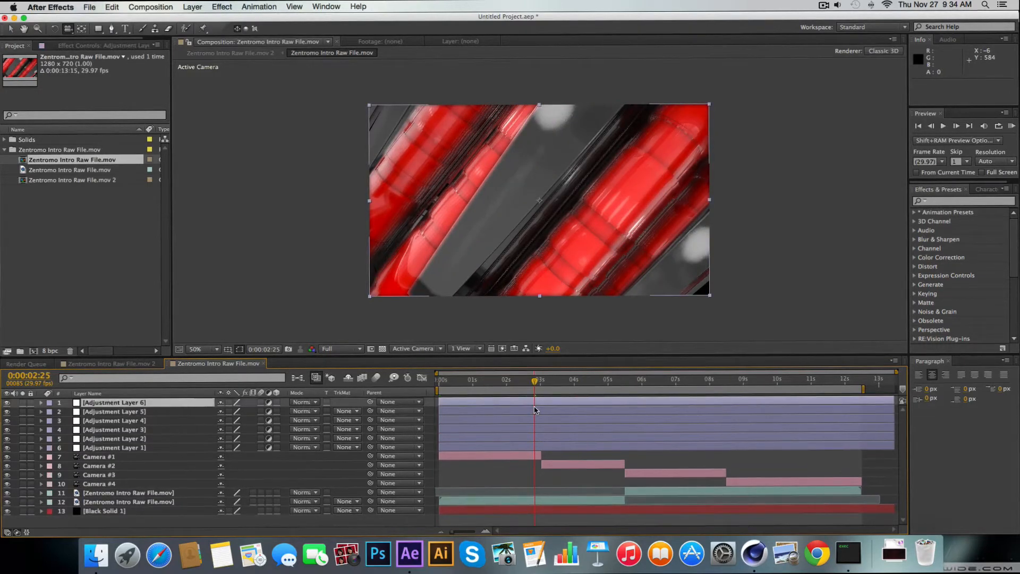
pyautogui.click(382, 518)
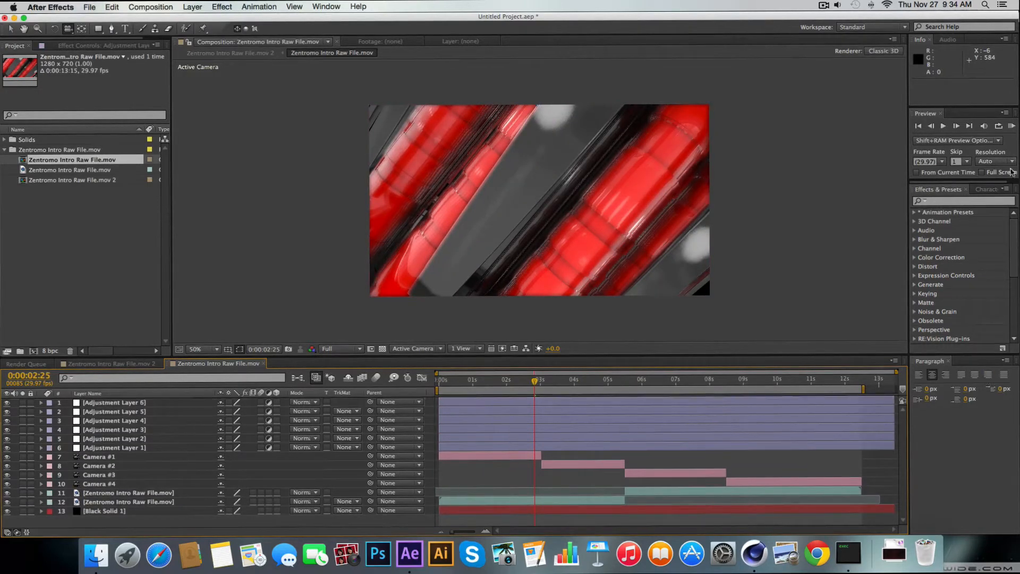
# Apply the RSMB effect from RE:Vision Plug-ins to Adjustment Layer 6
pyautogui.click(915, 338)
pyautogui.scroll(-5, 955, 287)
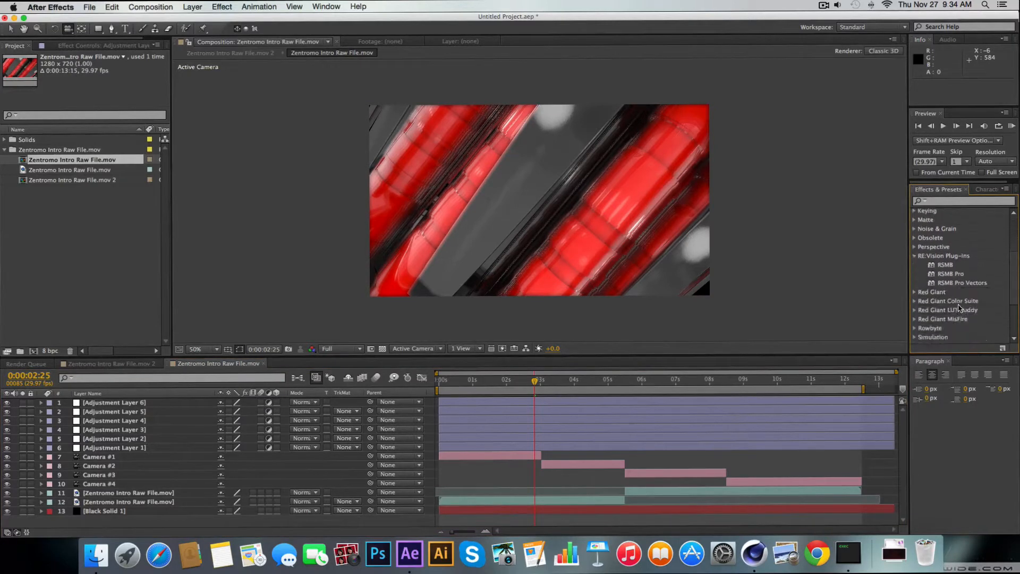
pyautogui.scroll(2, 955, 283)
pyautogui.moveTo(945, 249); pyautogui.dragTo(132, 406)
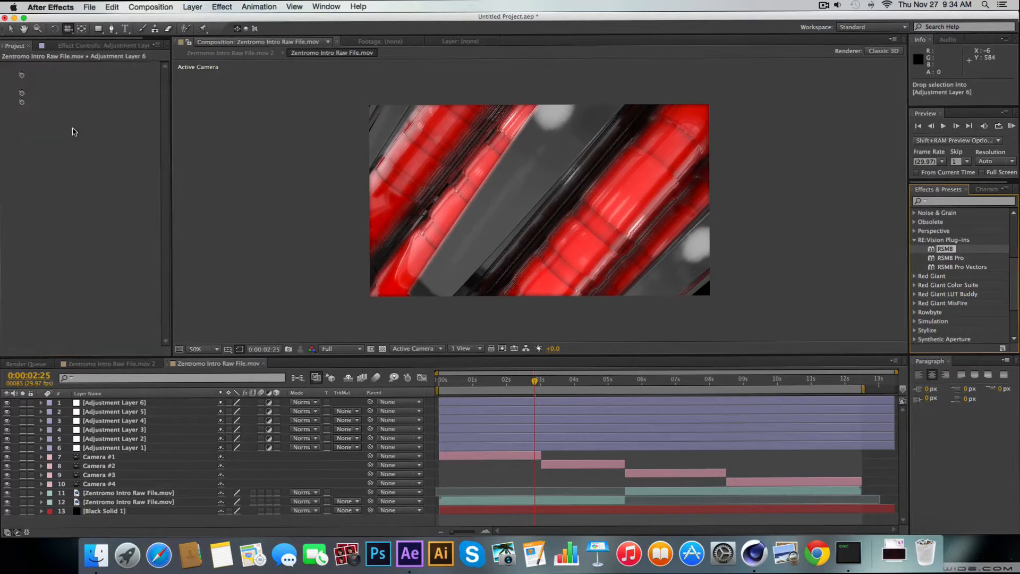
# Try RSMB blur amounts of 1.70, 1 and 0.8 on Adjustment Layer 6 and run a RAM preview
pyautogui.moveTo(98, 74); pyautogui.dragTo(159, 74)
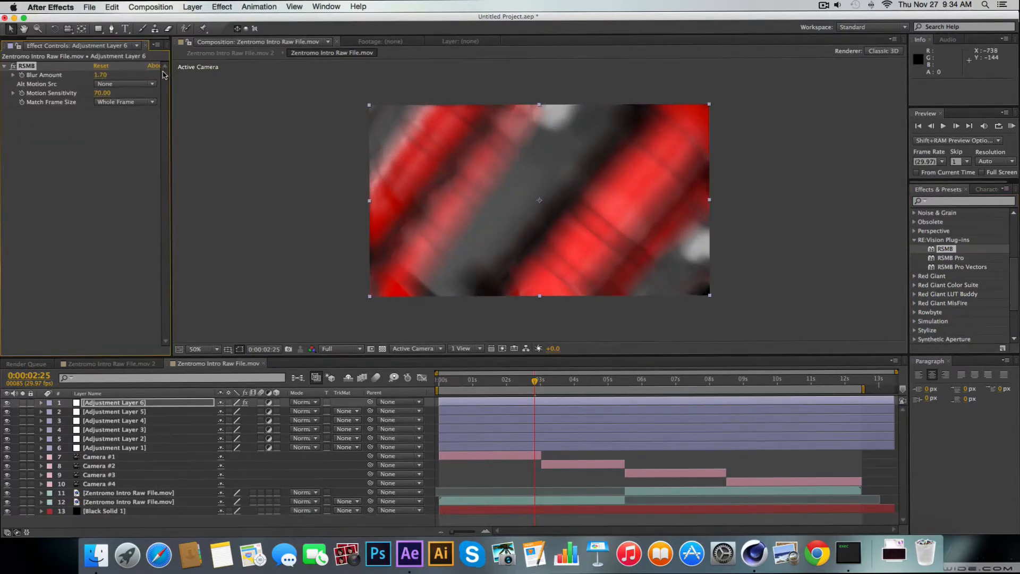
pyautogui.click(98, 76)
pyautogui.write('1')
pyautogui.press('Return')
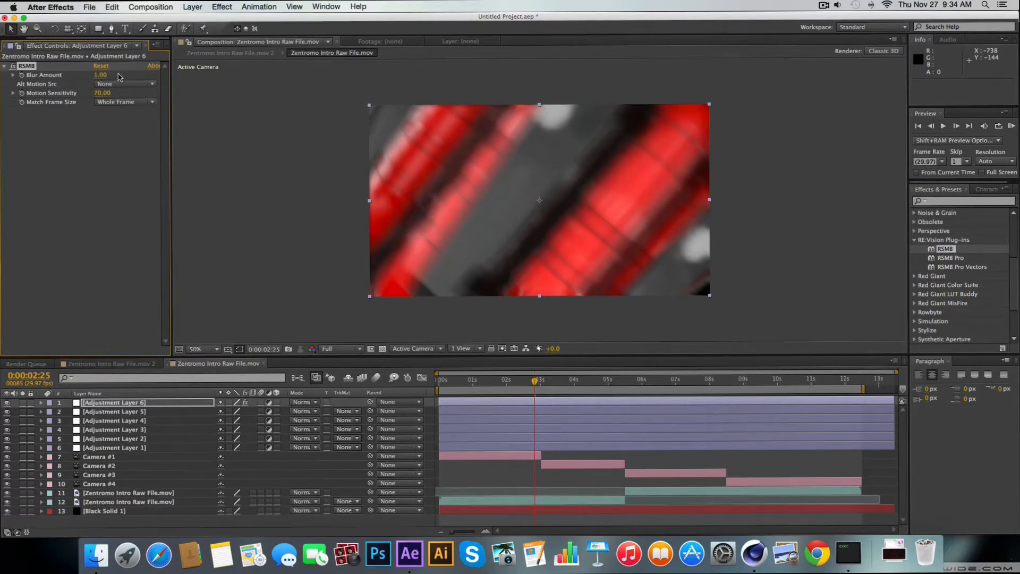
pyautogui.click(105, 76)
pyautogui.write('0.8')
pyautogui.press('Return')
pyautogui.click(1011, 126)
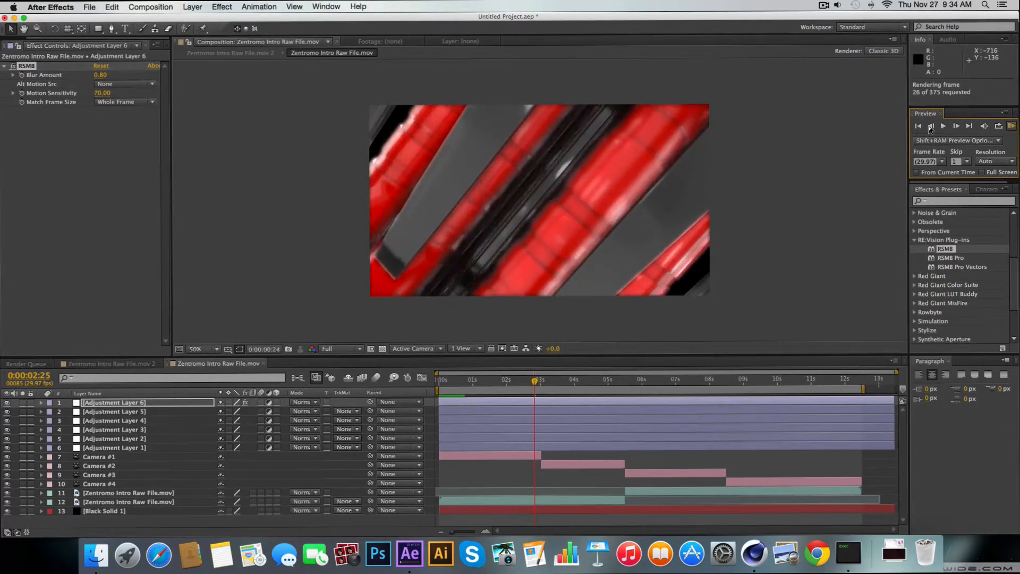
# Set the RSMB blur amount on Adjustment Layer 6 to 1.2
pyautogui.click(100, 75)
pyautogui.write('1.2')
pyautogui.press('Return')
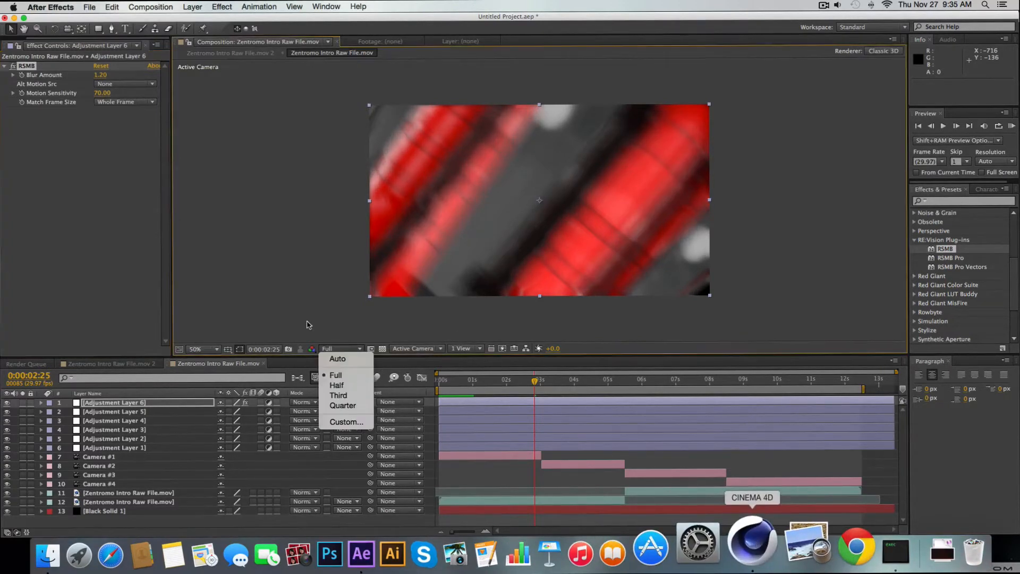
# Lower the composition's preview resolution to Quarter and move the current time to 0:00:03:00
pyautogui.click(343, 405)
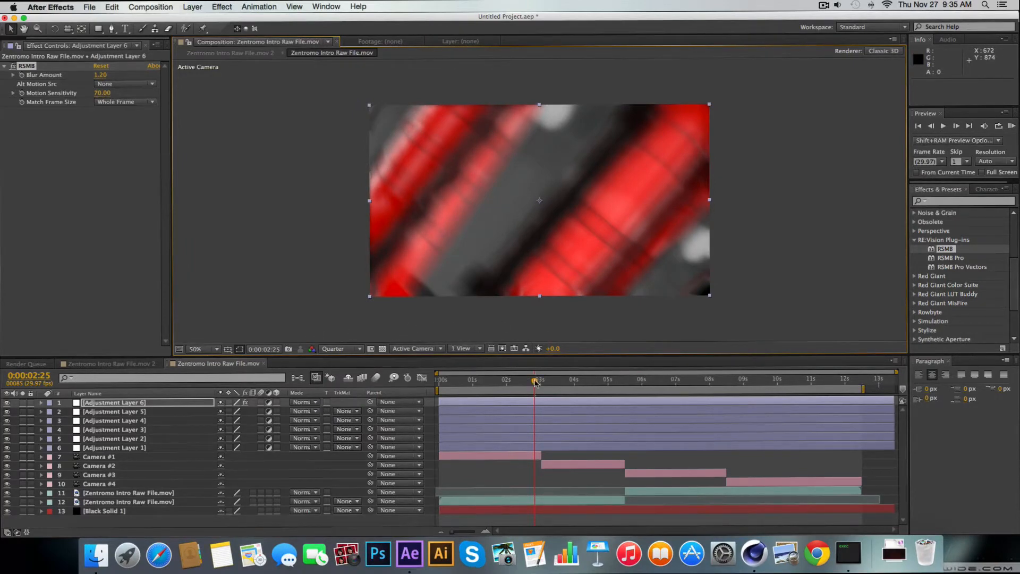
pyautogui.moveTo(535, 381)
pyautogui.mouseDown()
pyautogui.moveTo(552, 381)
pyautogui.moveTo(539, 383)
pyautogui.mouseUp()
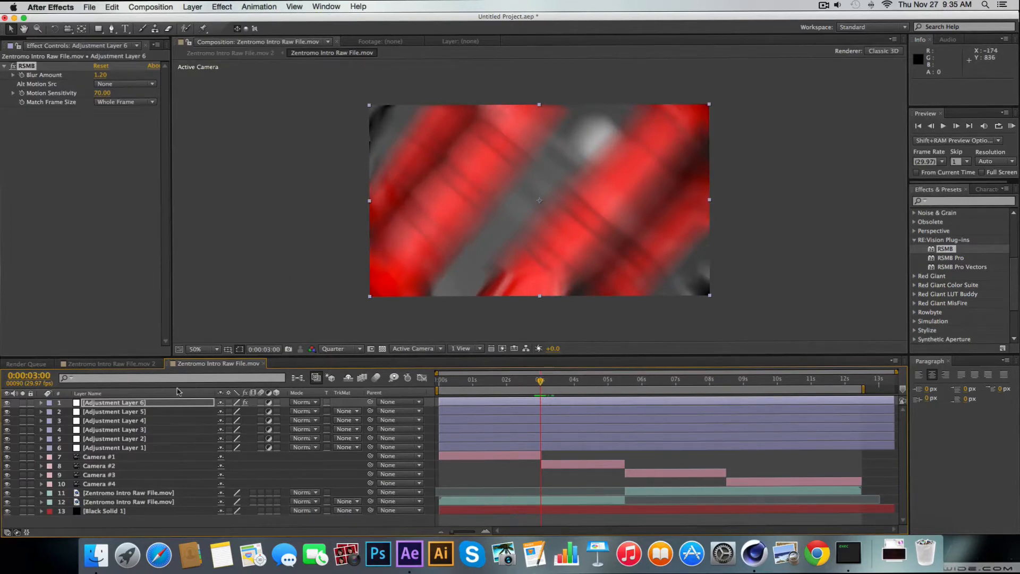
# Keyframe the RSMB blur amount on Adjustment Layer 6 at 1.20 at 0:00:00:00, 0:00:02:25 and 0:00:03:02
pyautogui.click(141, 401)
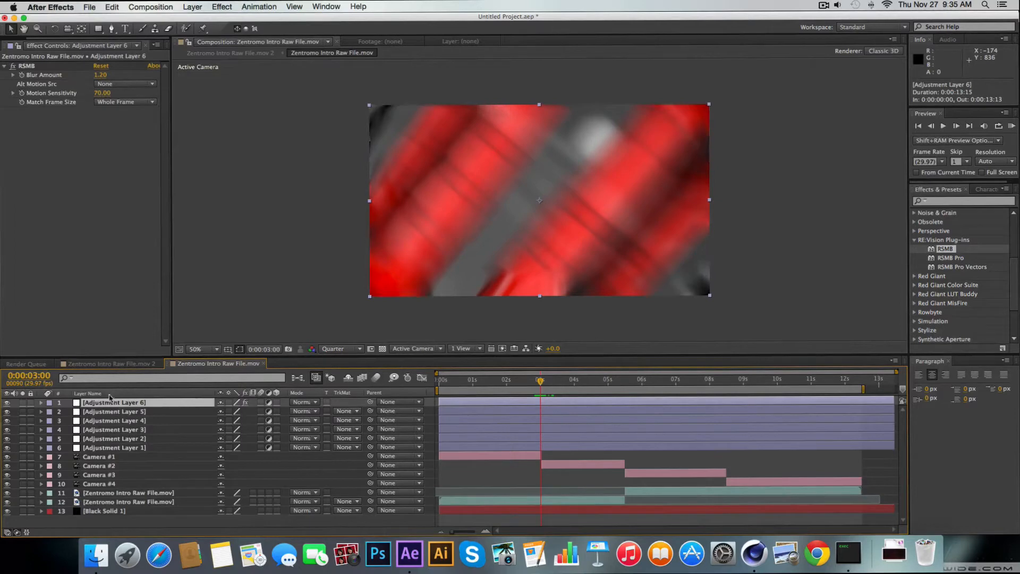
pyautogui.click(20, 75)
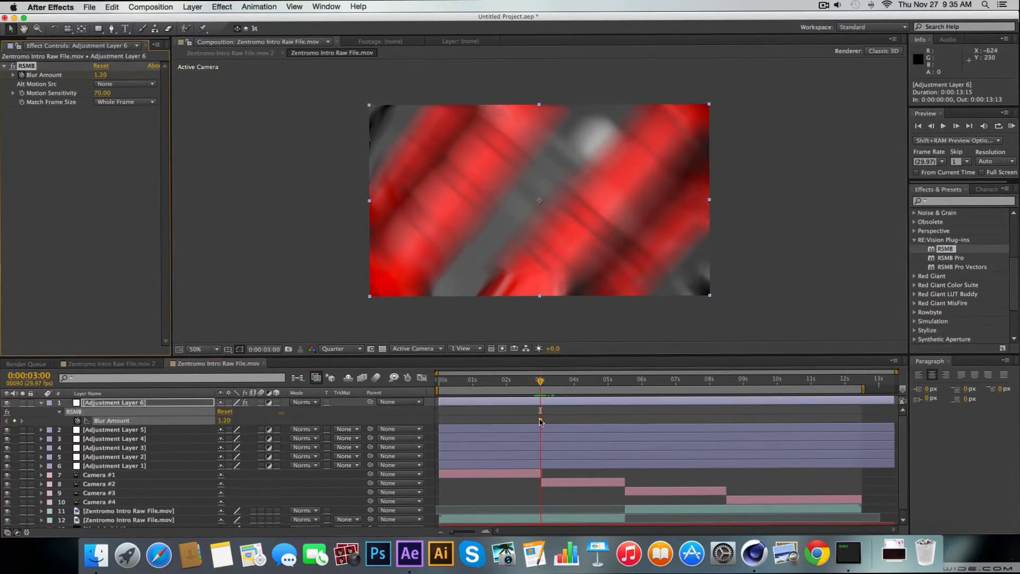
pyautogui.moveTo(541, 421); pyautogui.dragTo(454, 420)
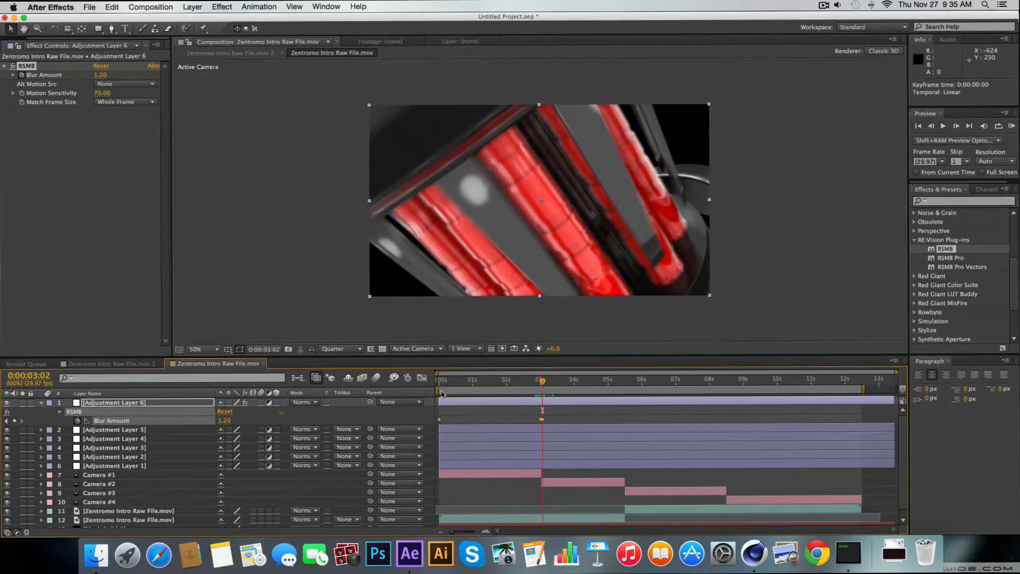
pyautogui.click(535, 384)
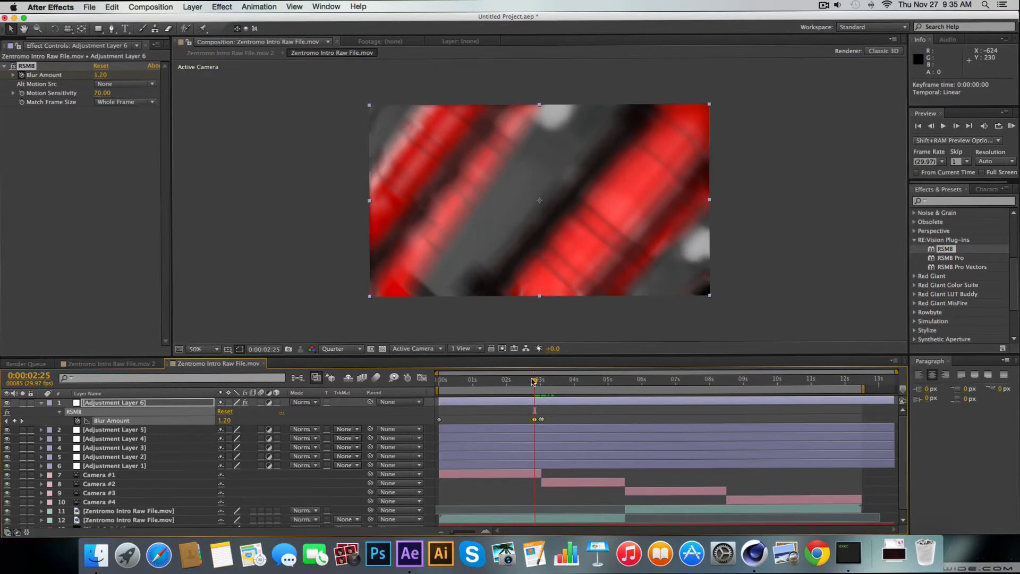
# Set Adjustment Layer 6's RSMB blur amount to 0.3 at both 0:00:03:00 and 0:00:03:02
pyautogui.moveTo(534, 384); pyautogui.dragTo(540, 384)
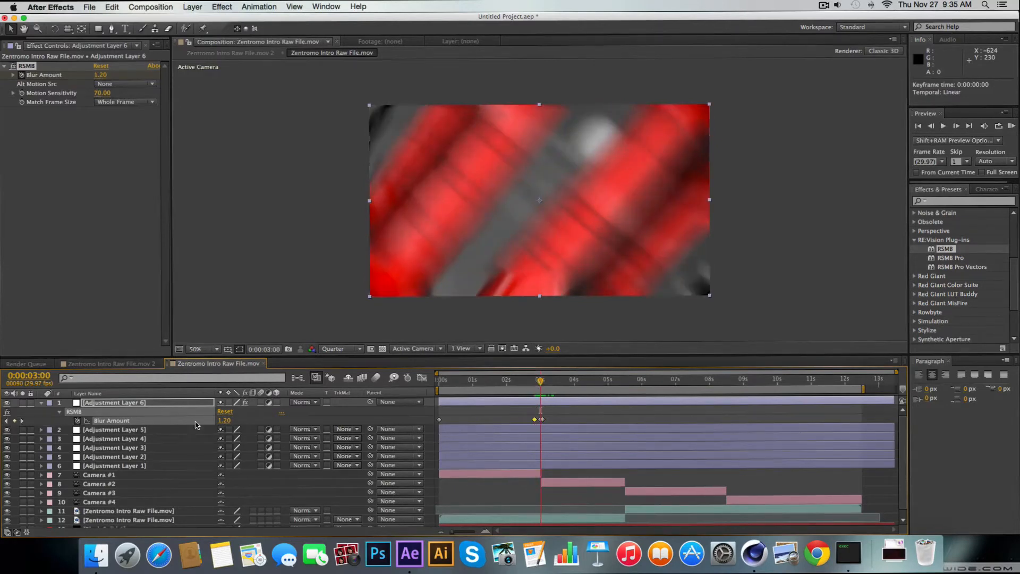
pyautogui.click(223, 421)
pyautogui.write('0')
pyautogui.press('Return')
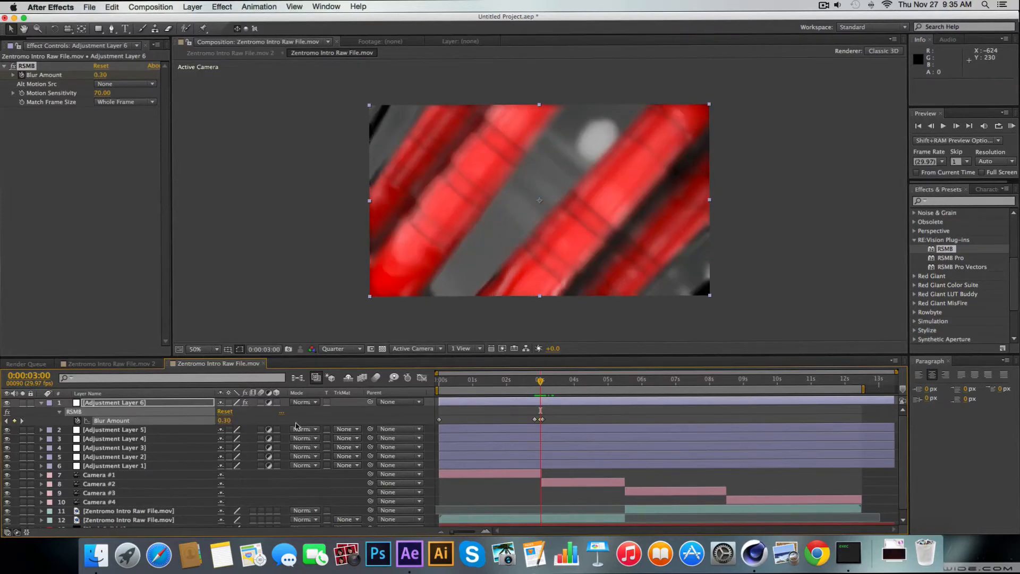
pyautogui.click(543, 381)
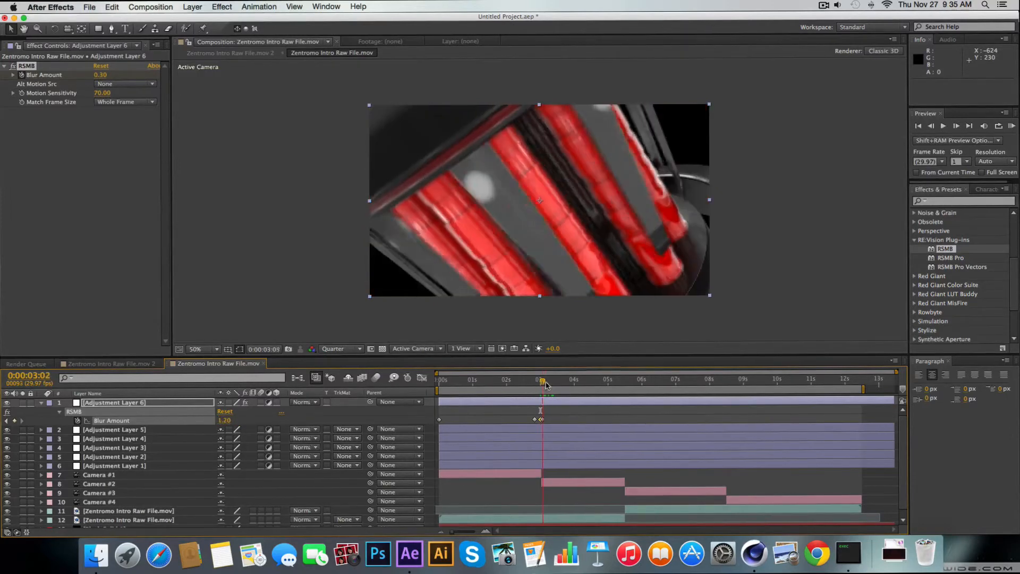
pyautogui.click(226, 420)
pyautogui.write('.3')
pyautogui.press('Return')
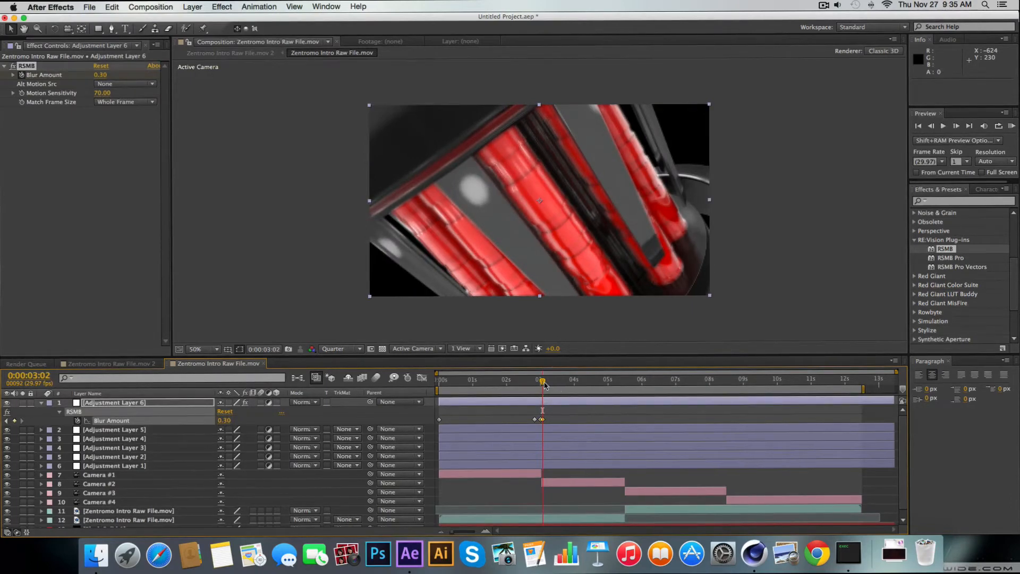
# Keyframe Adjustment Layer 6's RSMB blur amount back up to 1.2 at 0:00:03:07
pyautogui.moveTo(544, 384); pyautogui.dragTo(552, 385)
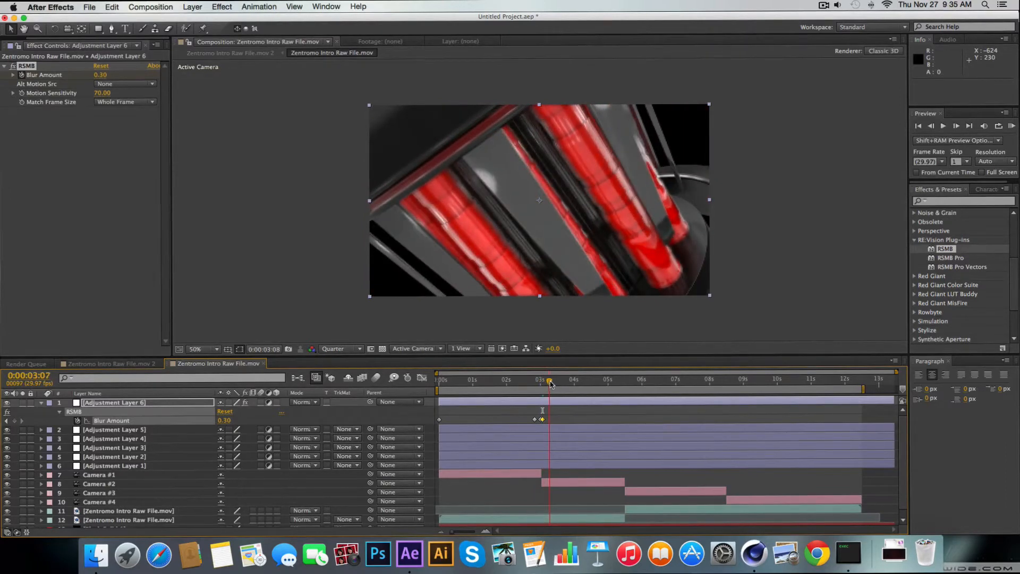
pyautogui.click(225, 420)
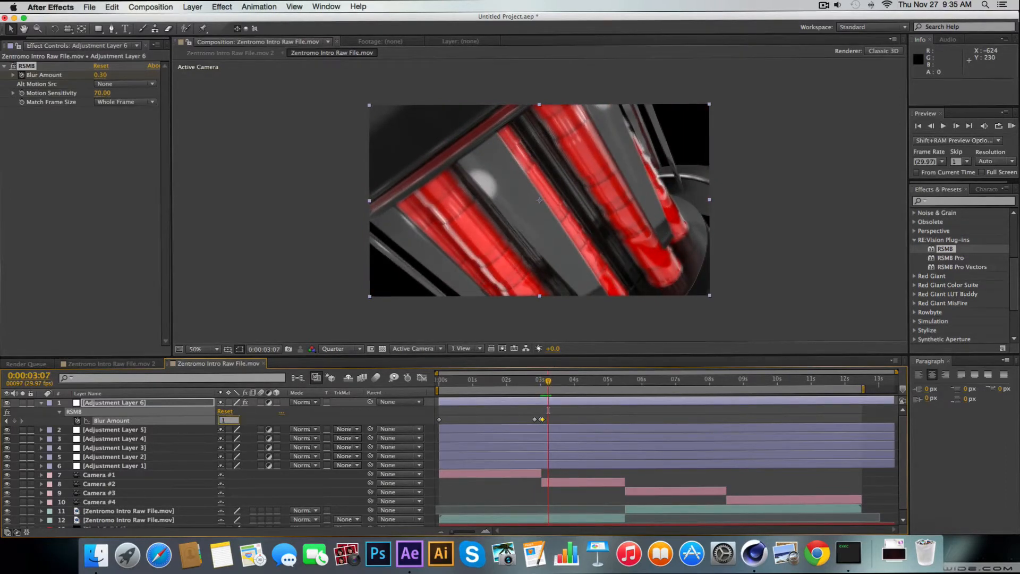
pyautogui.press('Return')
pyautogui.click(227, 420)
pyautogui.write('1.2')
pyautogui.press('Return')
pyautogui.moveTo(548, 383)
pyautogui.mouseDown()
pyautogui.moveTo(574, 385)
pyautogui.moveTo(548, 393)
pyautogui.mouseUp()
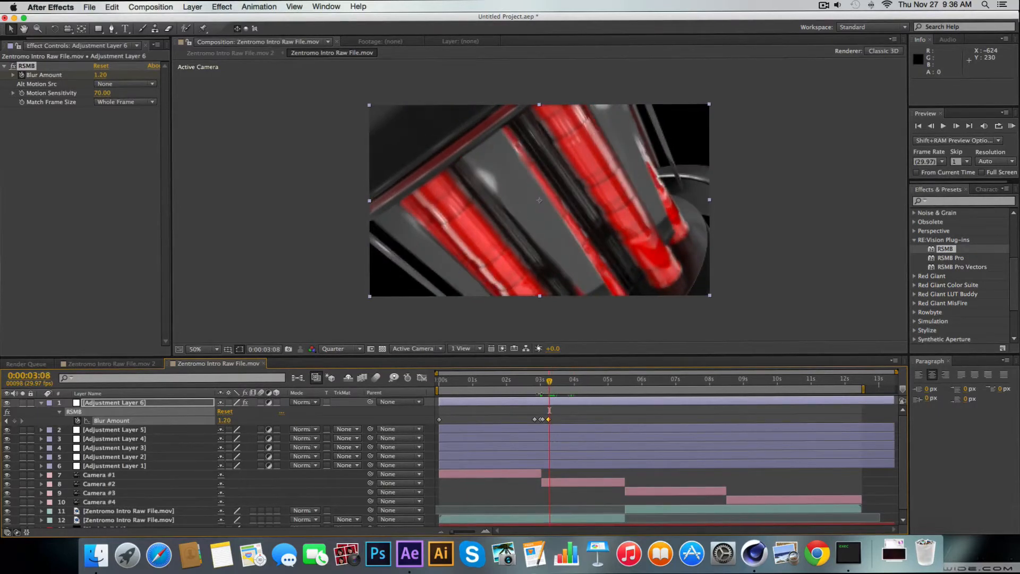
# Pre-compose the two Zentromo Intro Raw File.mov footage layers into Pre-comp 1
pyautogui.click(147, 513)
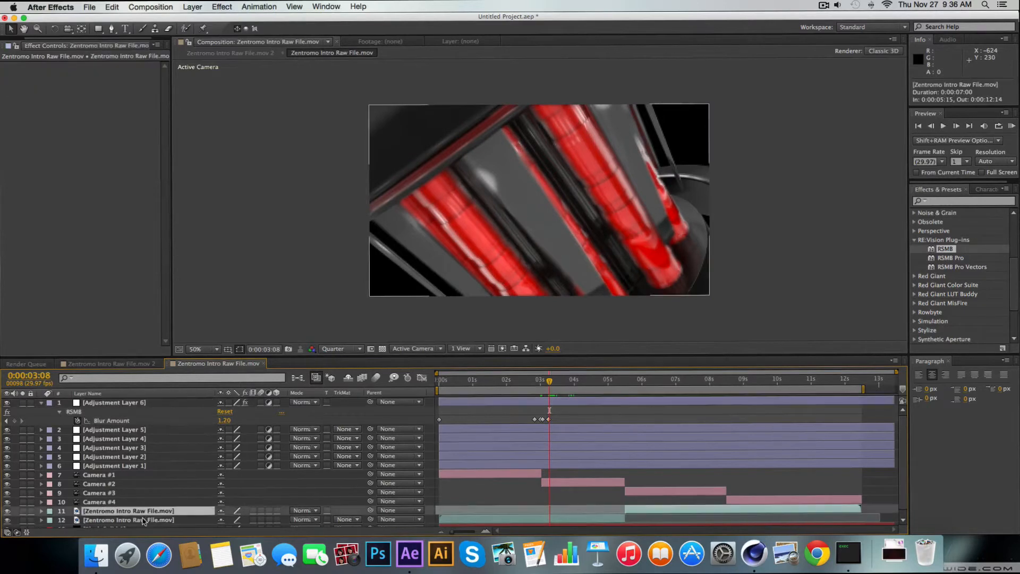
pyautogui.keyDown('shift'); pyautogui.click(142, 520); pyautogui.keyUp('shift')
pyautogui.rightClick(153, 514)
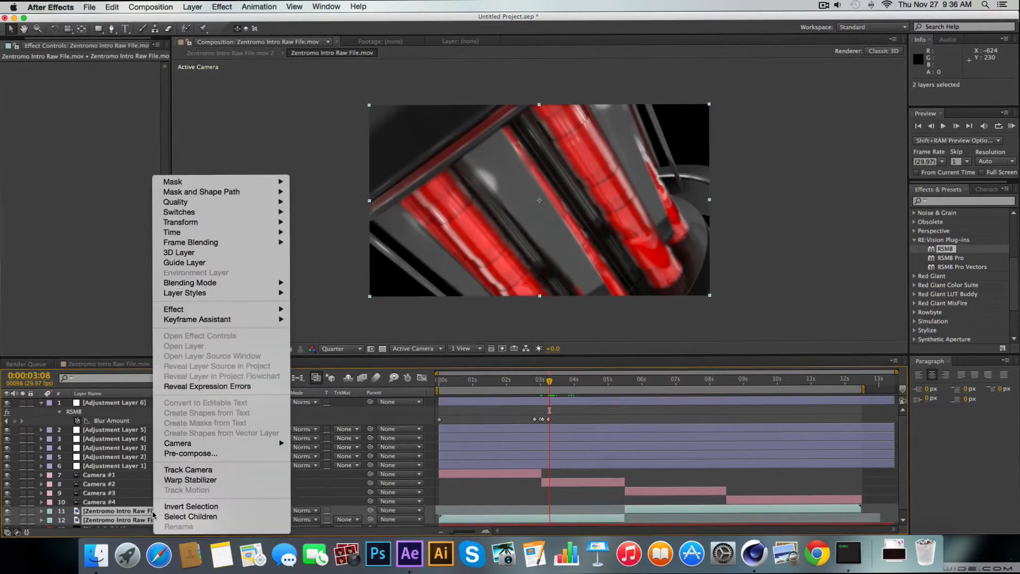
pyautogui.click(113, 6)
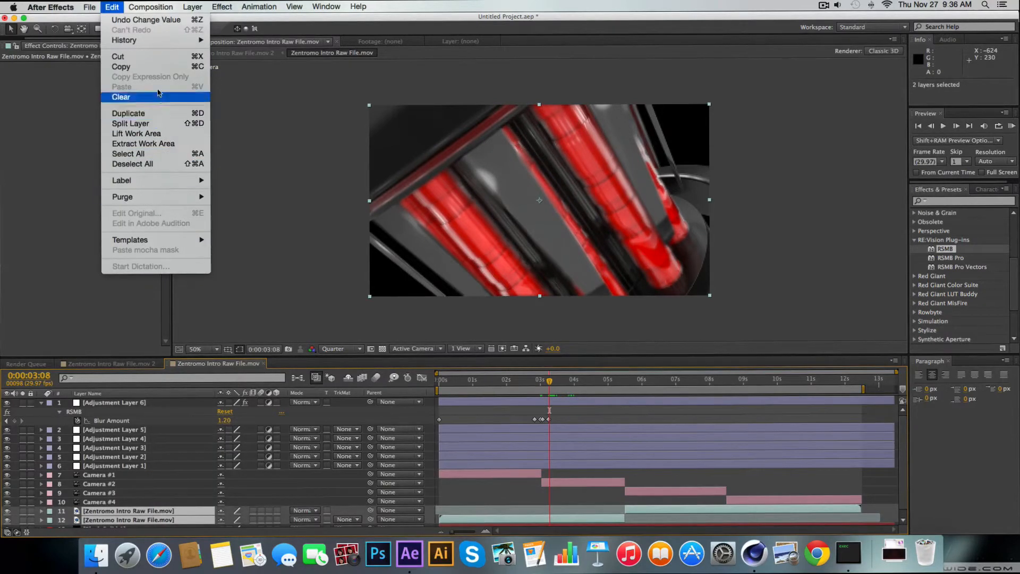
pyautogui.moveTo(142, 6)
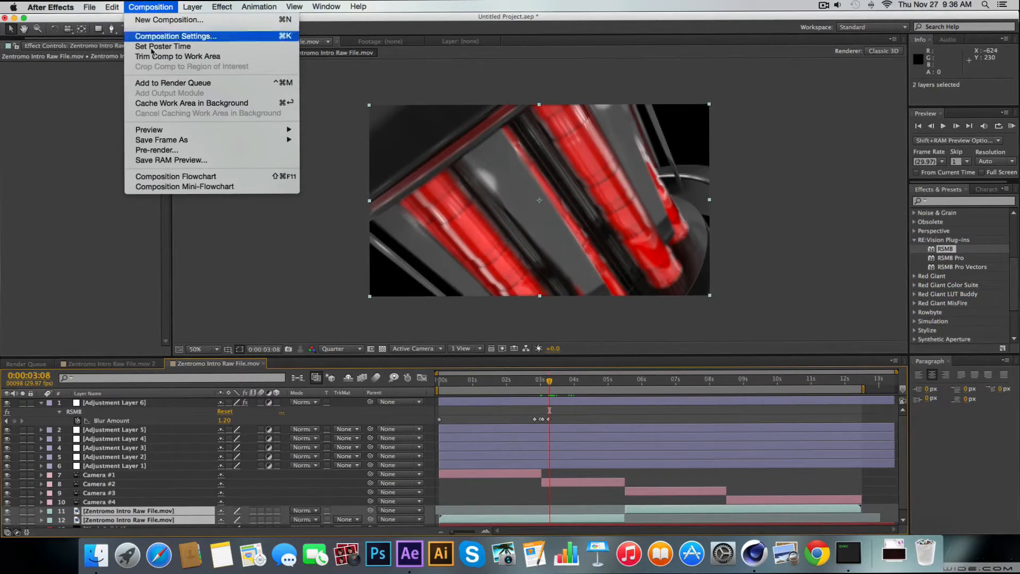
pyautogui.moveTo(83, 5)
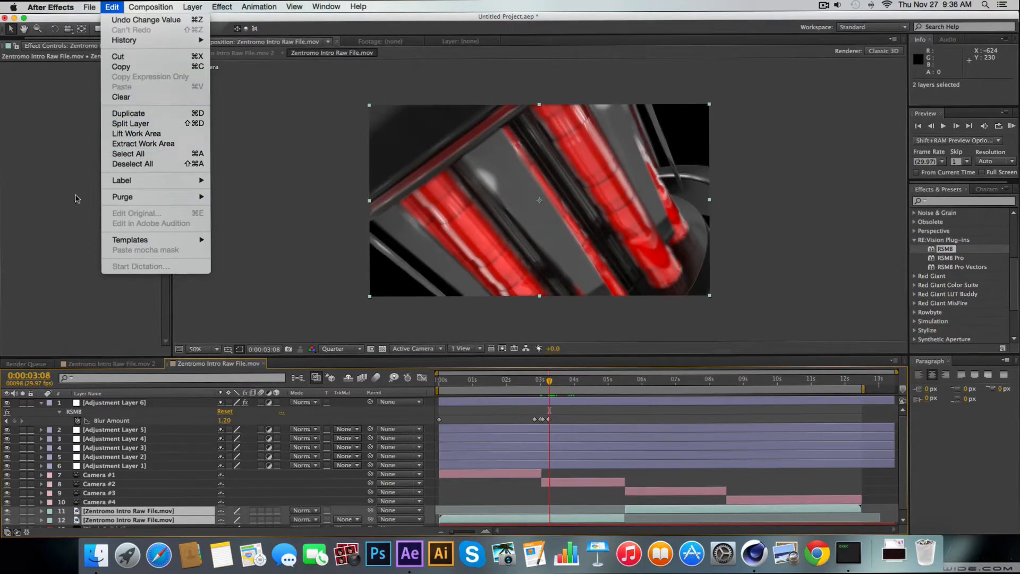
pyautogui.rightClick(127, 520)
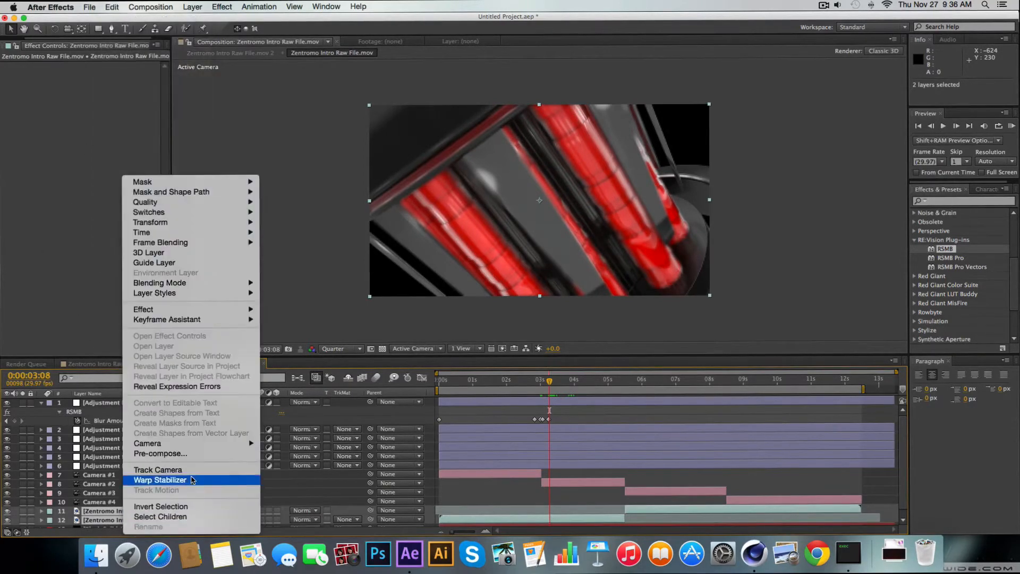
pyautogui.click(204, 455)
pyautogui.press('Return')
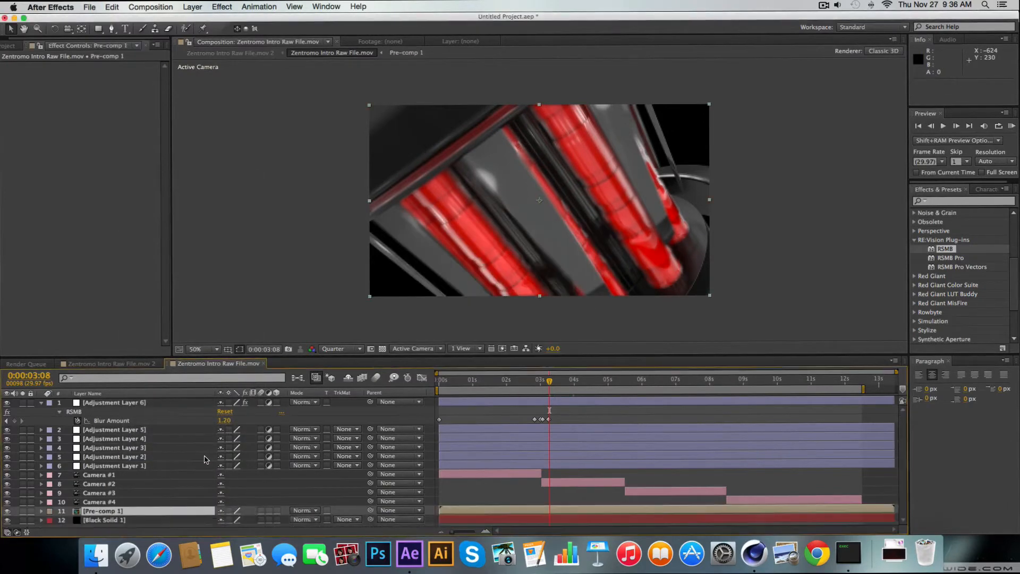
# Move the current time to 0:00:01:07 and apply the Stylize Glow effect to Pre-comp 1
pyautogui.click(15, 46)
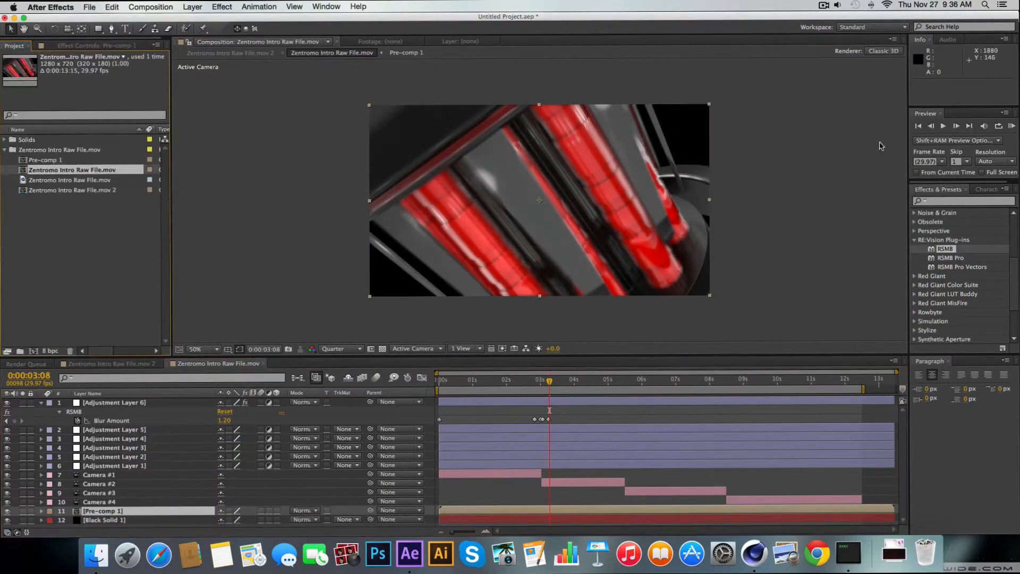
pyautogui.click(914, 241)
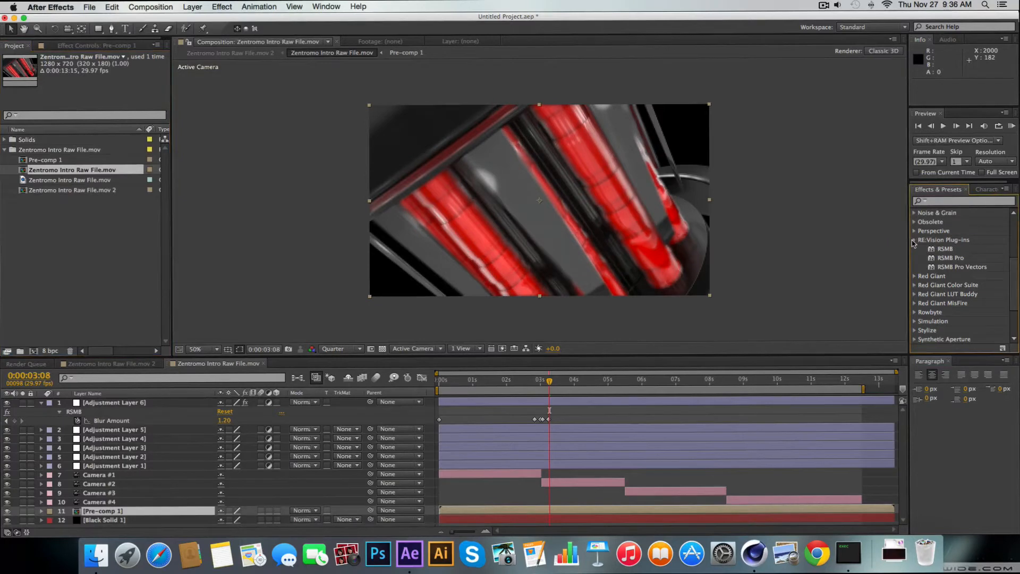
pyautogui.click(914, 242)
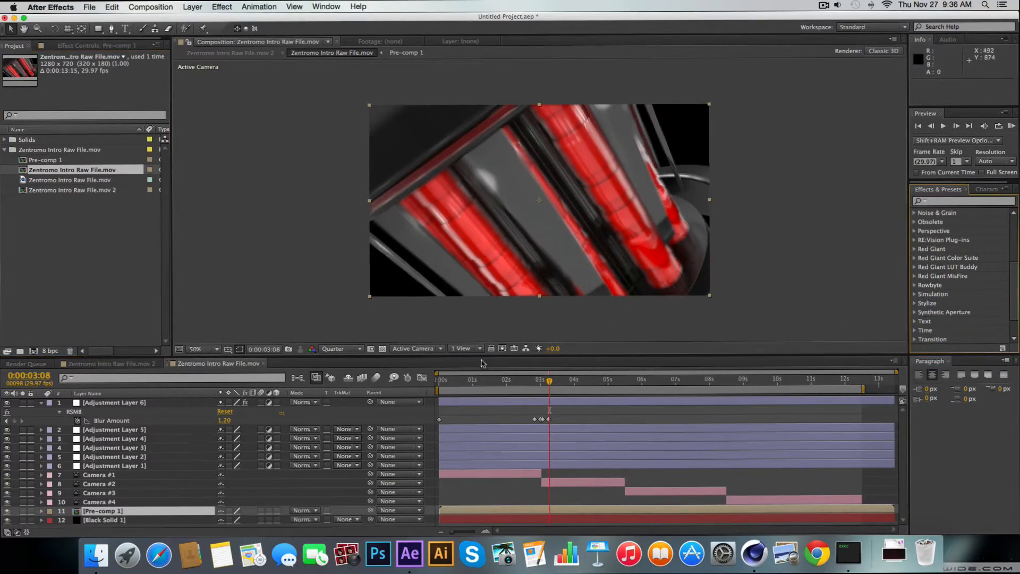
pyautogui.moveTo(473, 380); pyautogui.dragTo(481, 380)
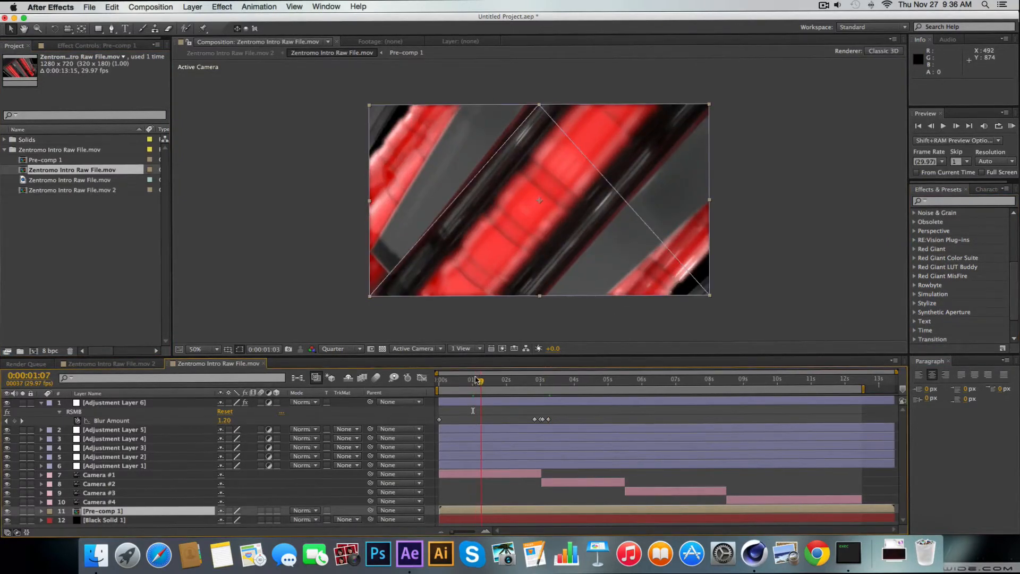
pyautogui.click(947, 202)
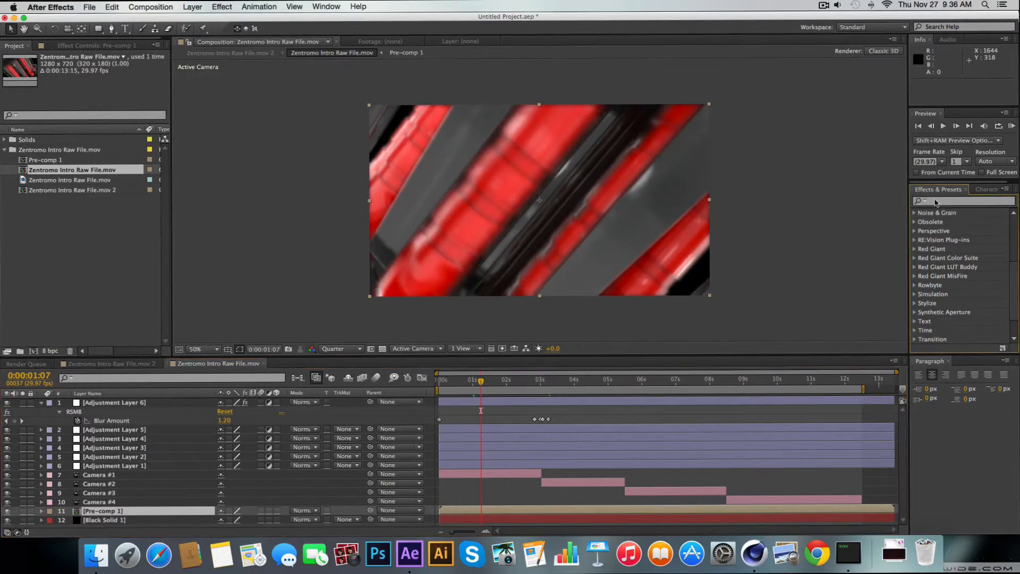
pyautogui.click(938, 202)
pyautogui.write('glow')
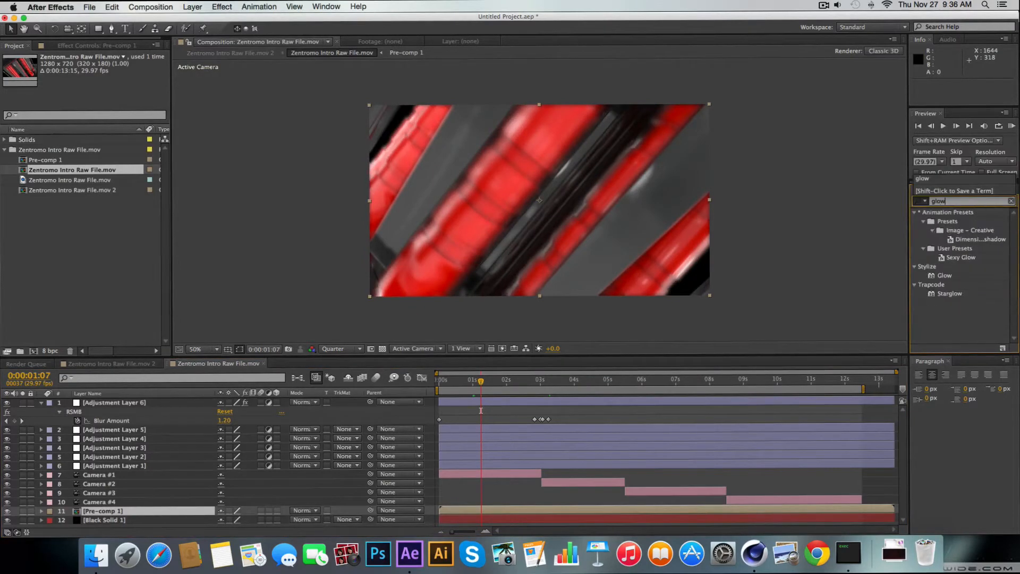
pyautogui.click(948, 276)
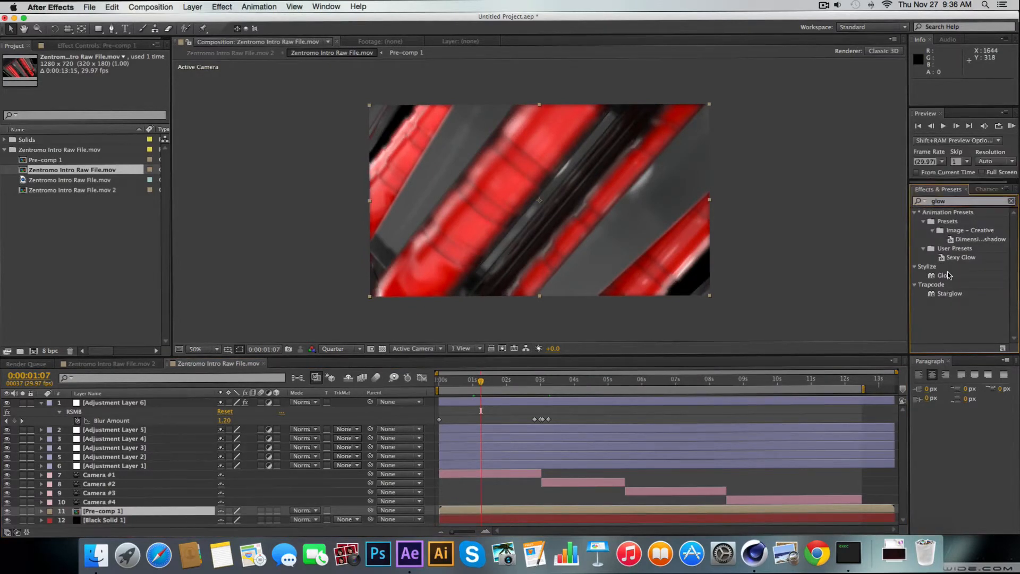
pyautogui.doubleClick(944, 277)
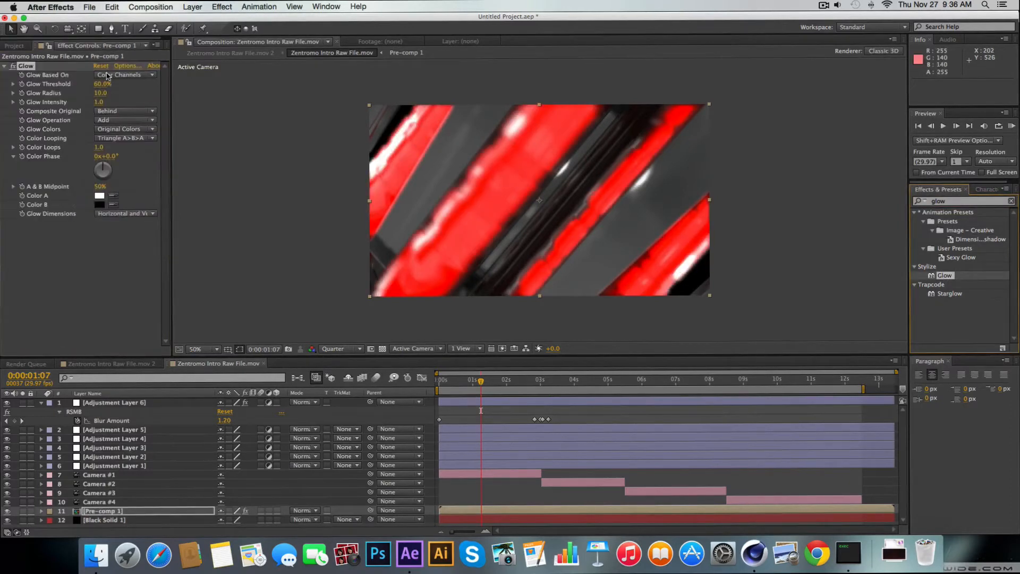
# Compare Pre-comp 1 with and without the Glow effect, and set the Glow Radius to 70
pyautogui.click(11, 66)
pyautogui.click(12, 67)
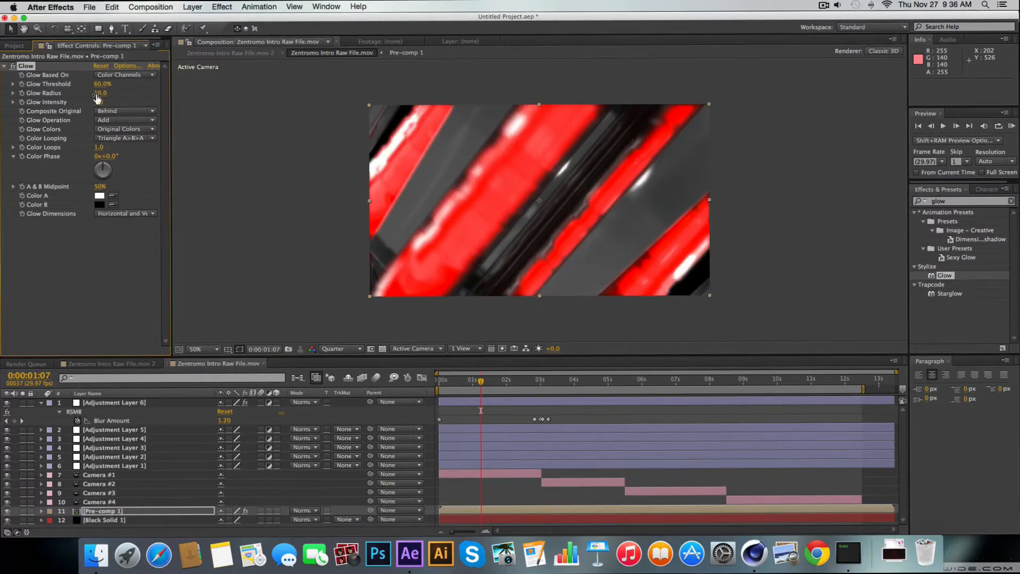
pyautogui.moveTo(99, 93); pyautogui.dragTo(127, 96)
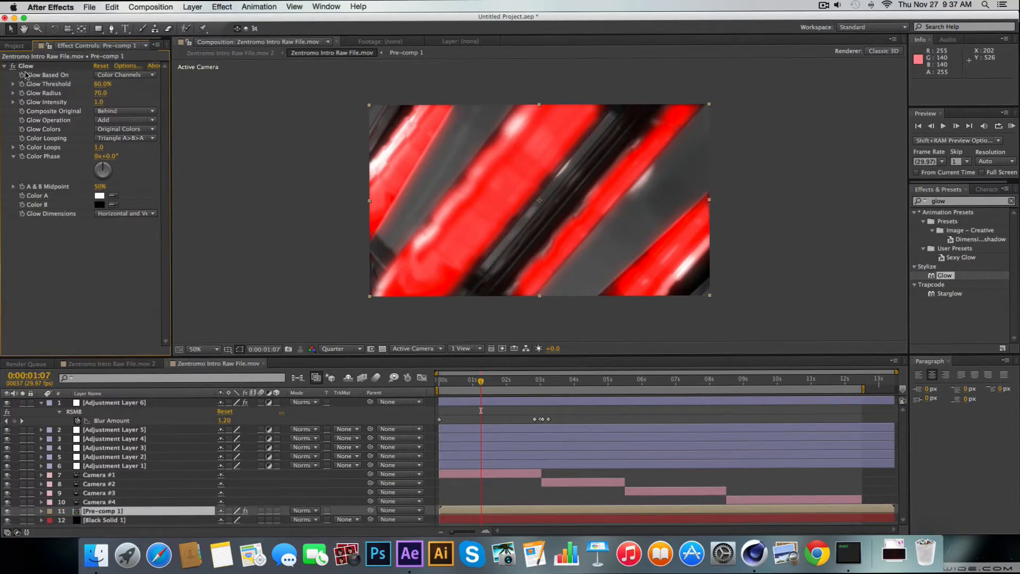
pyautogui.click(68, 248)
# Apply Hue/Saturation to Pre-comp 1 with Master Saturation at -16 and Master Hue at -2°
pyautogui.click(1006, 201)
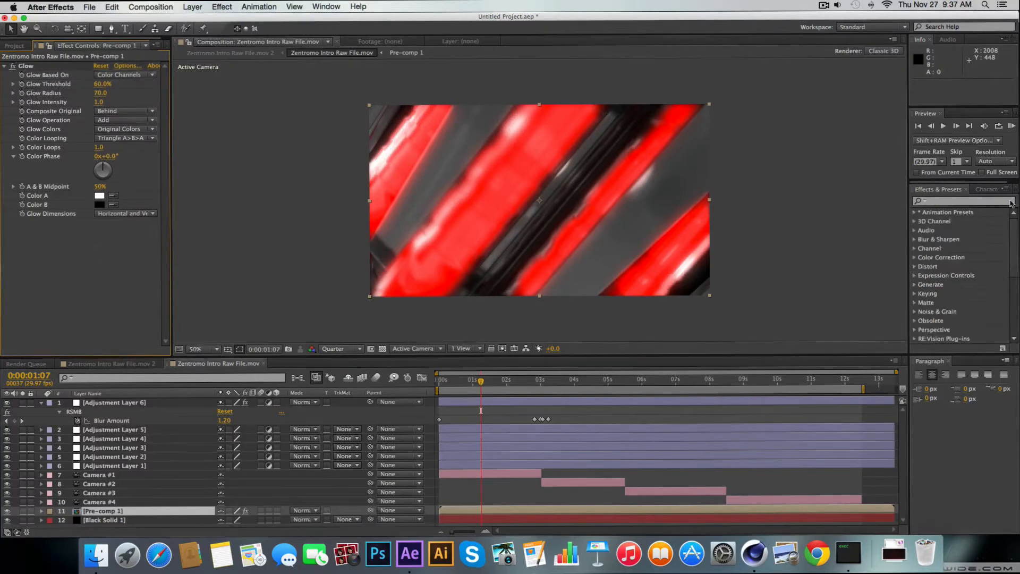
pyautogui.write('hue')
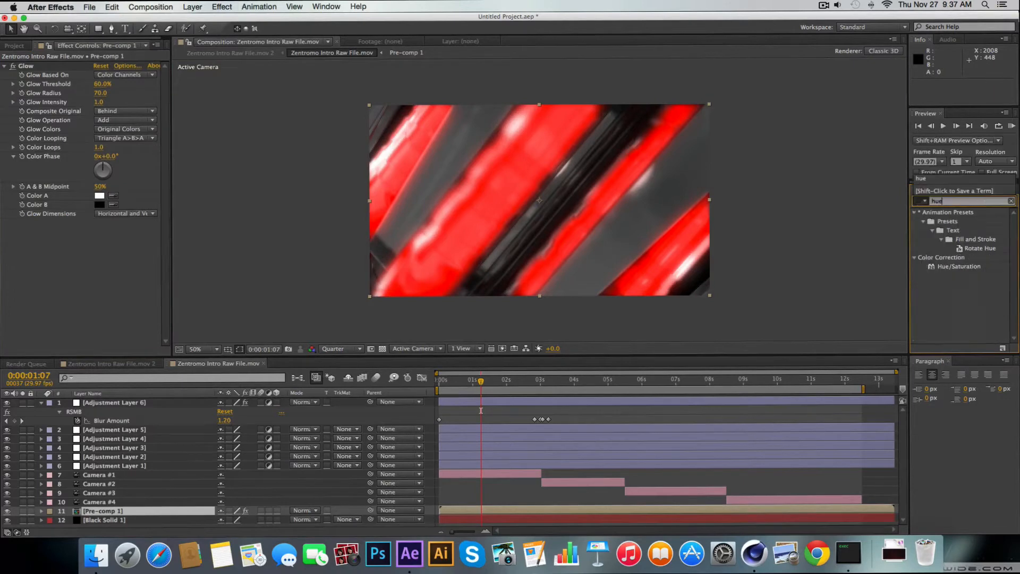
pyautogui.doubleClick(959, 266)
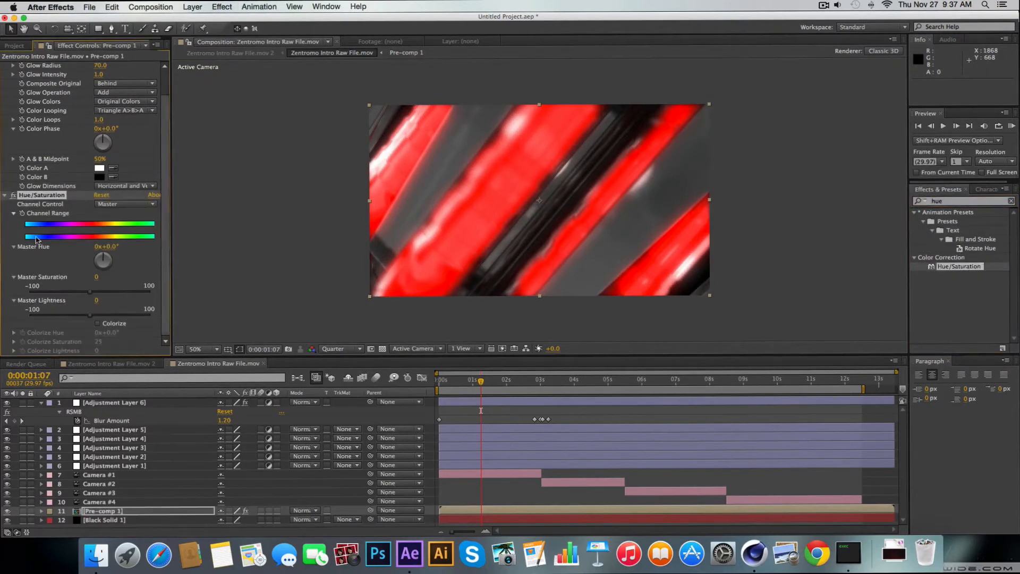
pyautogui.moveTo(93, 294); pyautogui.dragTo(83, 296)
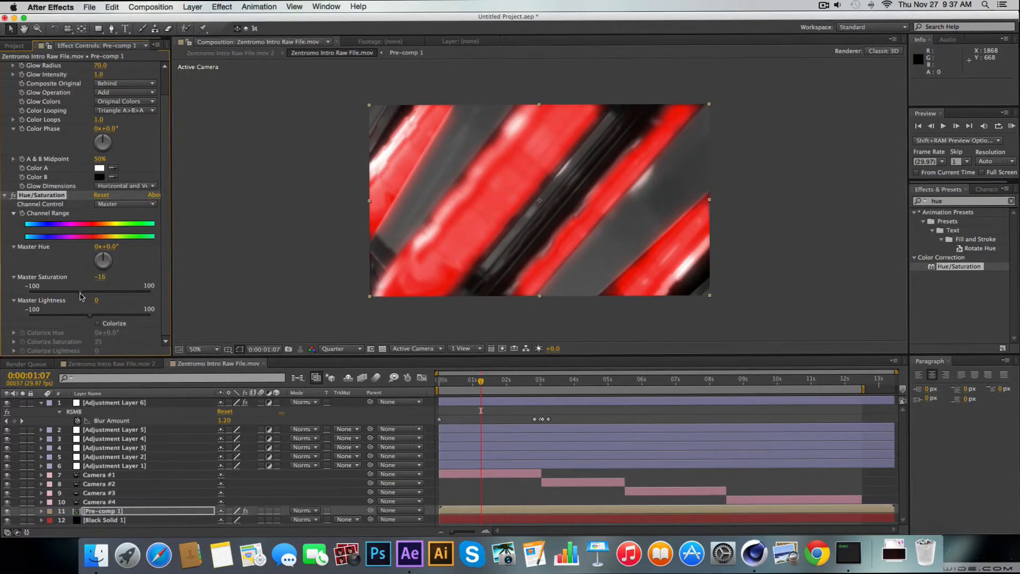
pyautogui.moveTo(104, 257); pyautogui.dragTo(103, 257)
# Compare Pre-comp 1 with and without Glow at 0:00:12:03, and set the Glow's Color A to red
pyautogui.moveTo(481, 384); pyautogui.dragTo(848, 396)
pyautogui.scroll(3, 14, 187)
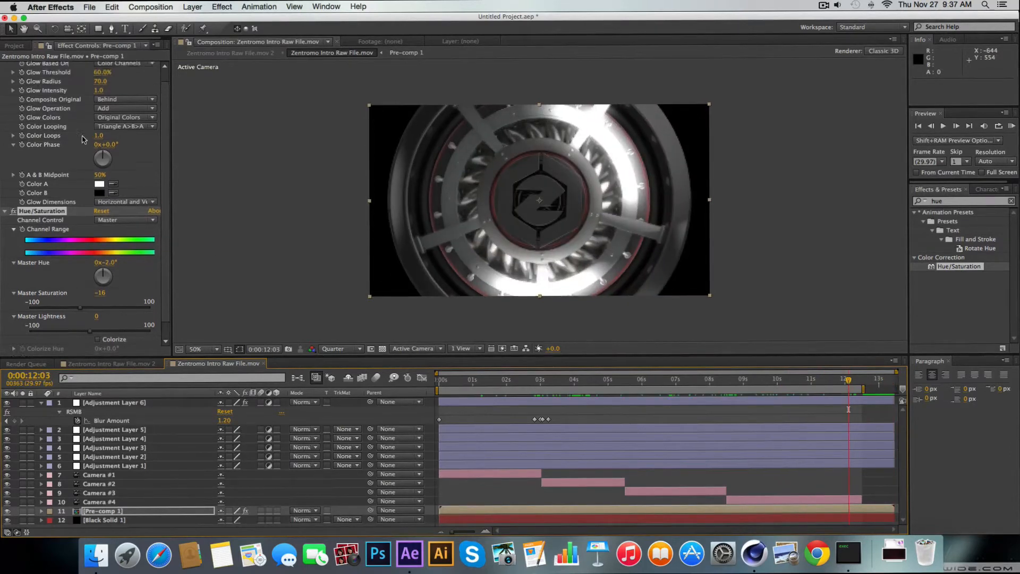
pyautogui.click(13, 66)
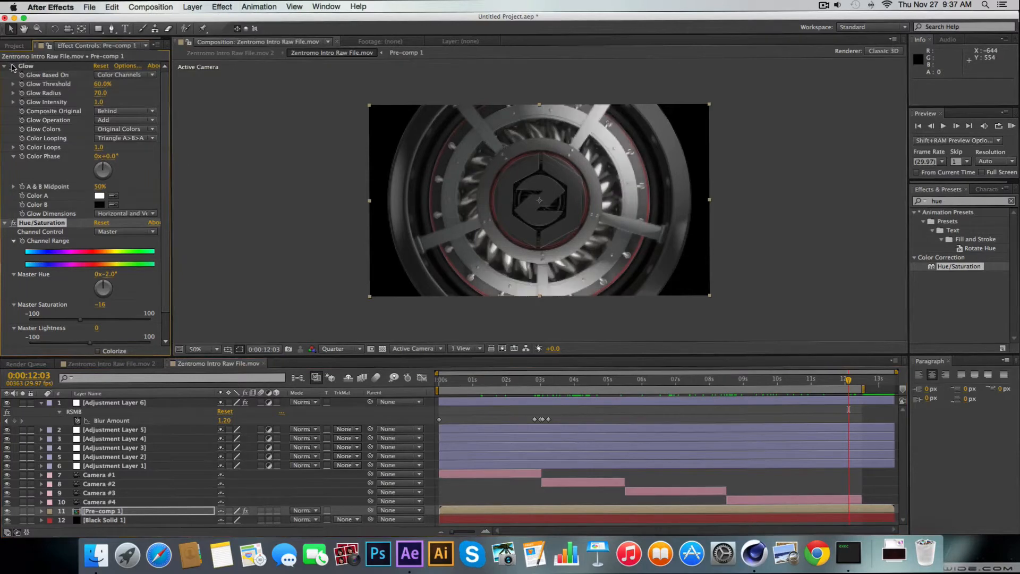
pyautogui.click(12, 66)
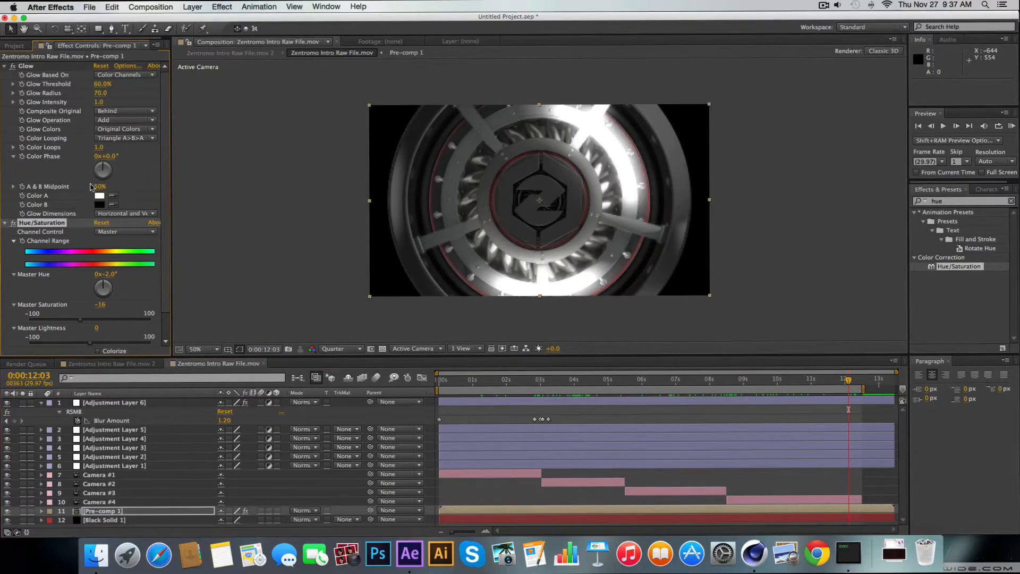
pyautogui.click(102, 196)
pyautogui.moveTo(143, 231); pyautogui.dragTo(164, 187)
pyautogui.click(277, 198)
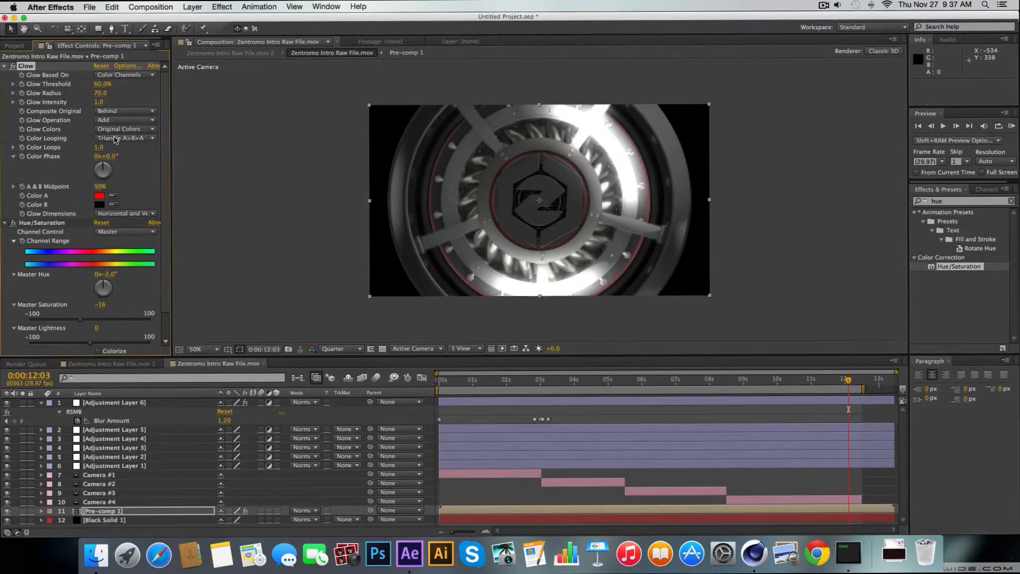
# Set Pre-comp 1's Glow Colors to A & B Colors and set the Glow's Color B to red
pyautogui.click(121, 130)
pyautogui.click(122, 149)
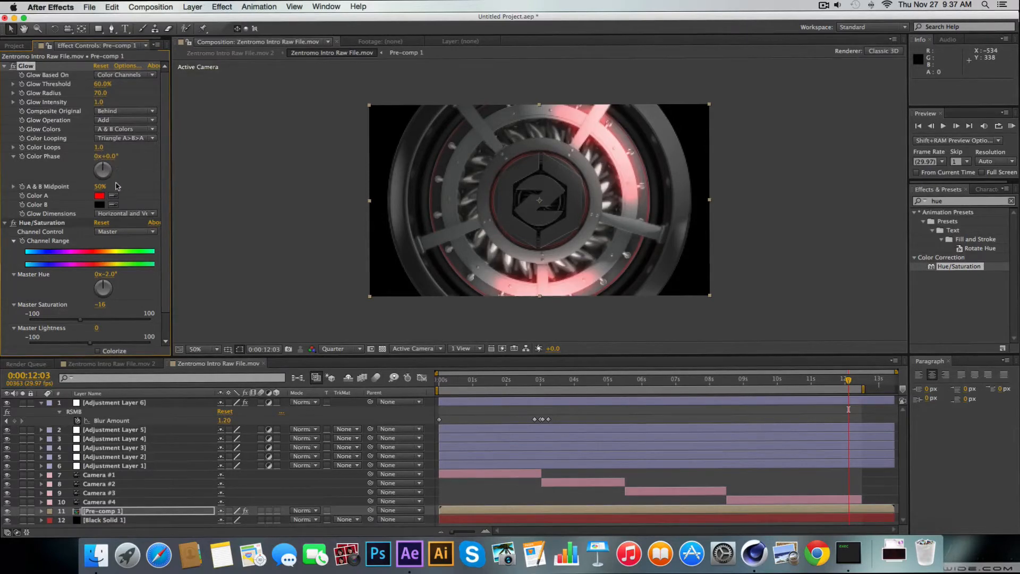
pyautogui.click(99, 204)
pyautogui.moveTo(90, 228)
pyautogui.mouseDown()
pyautogui.moveTo(202, 200)
pyautogui.moveTo(253, 150)
pyautogui.moveTo(36, 307)
pyautogui.moveTo(1, 348)
pyautogui.moveTo(116, 282)
pyautogui.moveTo(160, 196)
pyautogui.mouseUp()
pyautogui.click(248, 200)
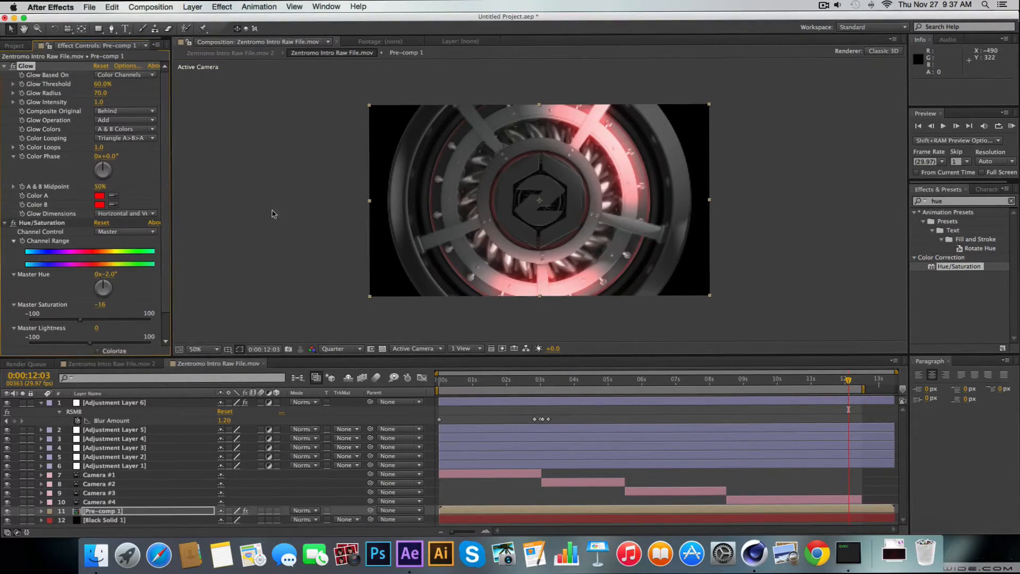
# Check the tinted glow at 0:00:06:21 and set Glow Colors to Original Colors
pyautogui.moveTo(849, 385); pyautogui.dragTo(666, 388)
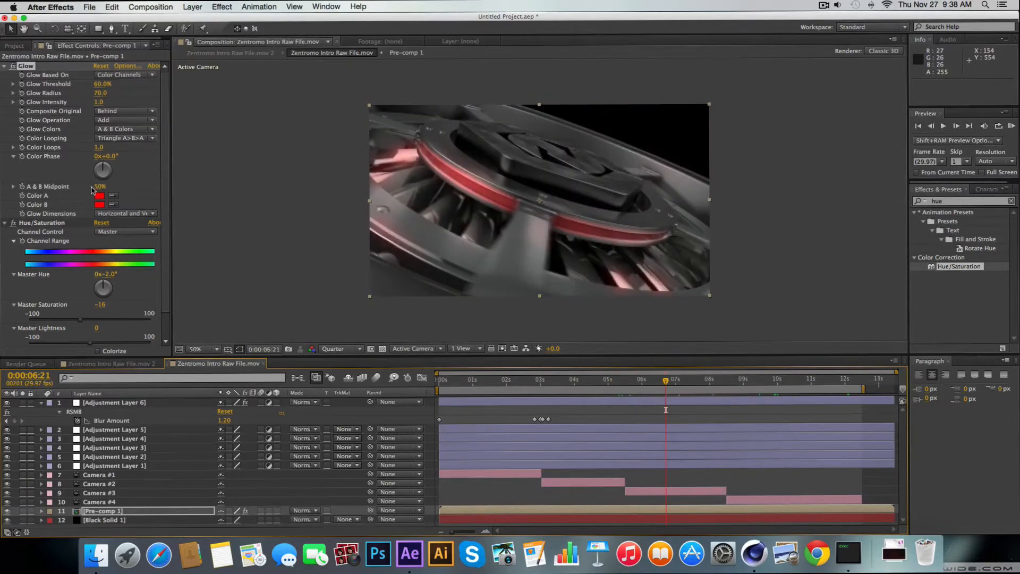
pyautogui.click(125, 129)
pyautogui.click(135, 140)
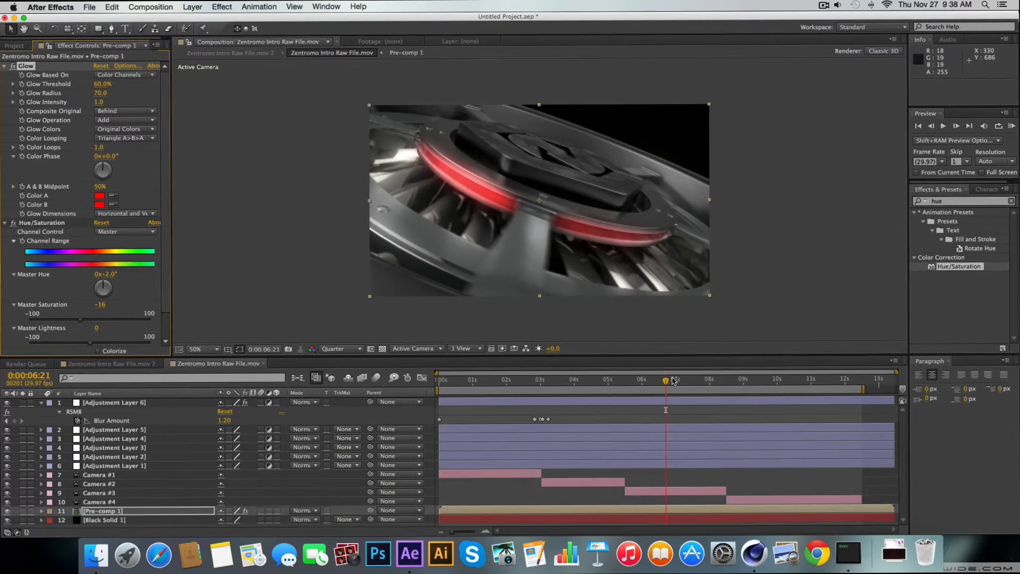
# Move the current time to 0:00:10:02, collapse Adjustment Layer 6, and select Adjustment Layer 5 with the composition in view
pyautogui.moveTo(673, 380); pyautogui.dragTo(779, 378)
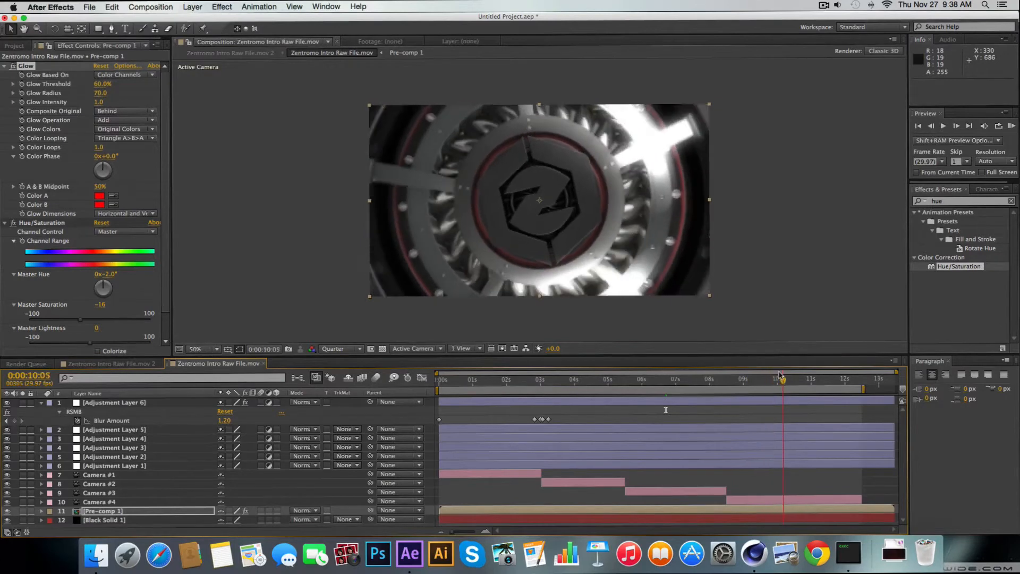
pyautogui.click(120, 428)
pyautogui.doubleClick(130, 430)
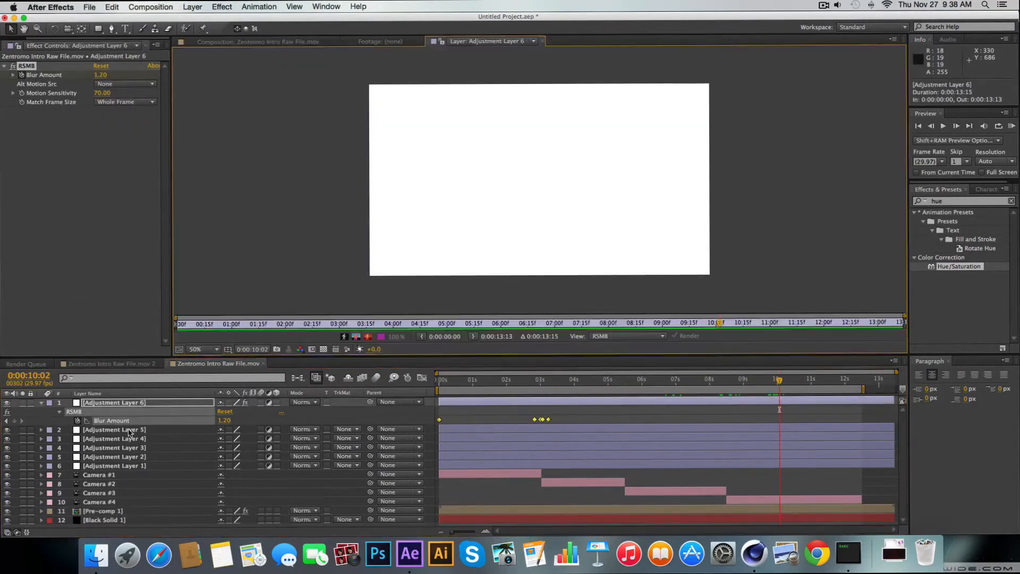
pyautogui.click(41, 403)
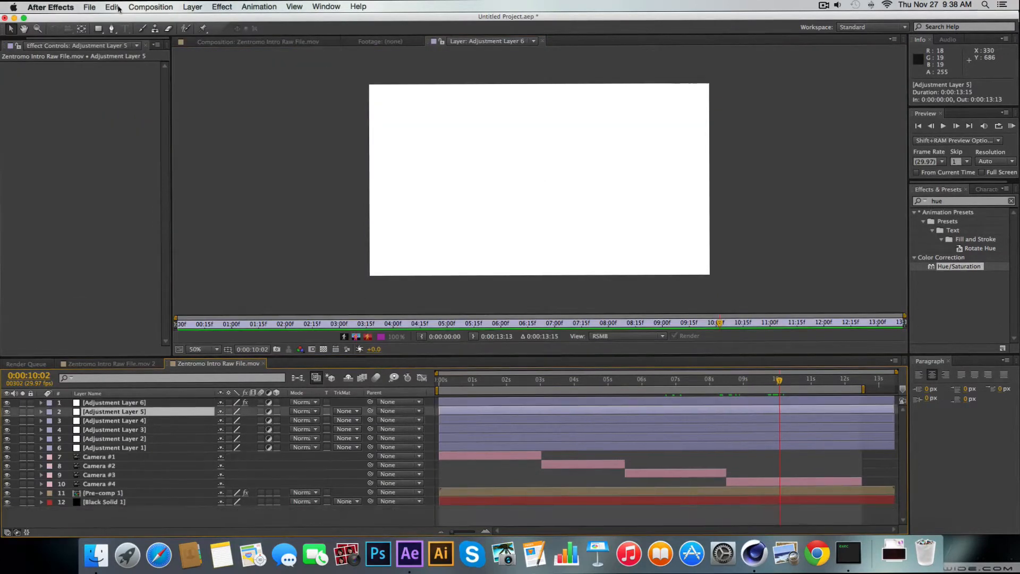
pyautogui.click(233, 42)
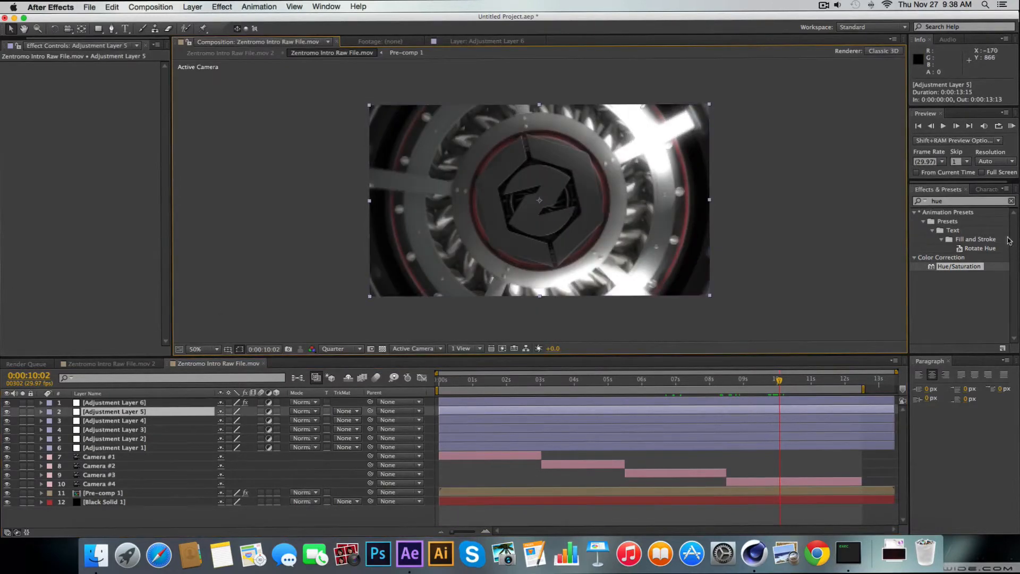
# Search the effects for "looks" and apply Magic Bullet Looks to Adjustment Layer 5
pyautogui.click(982, 202)
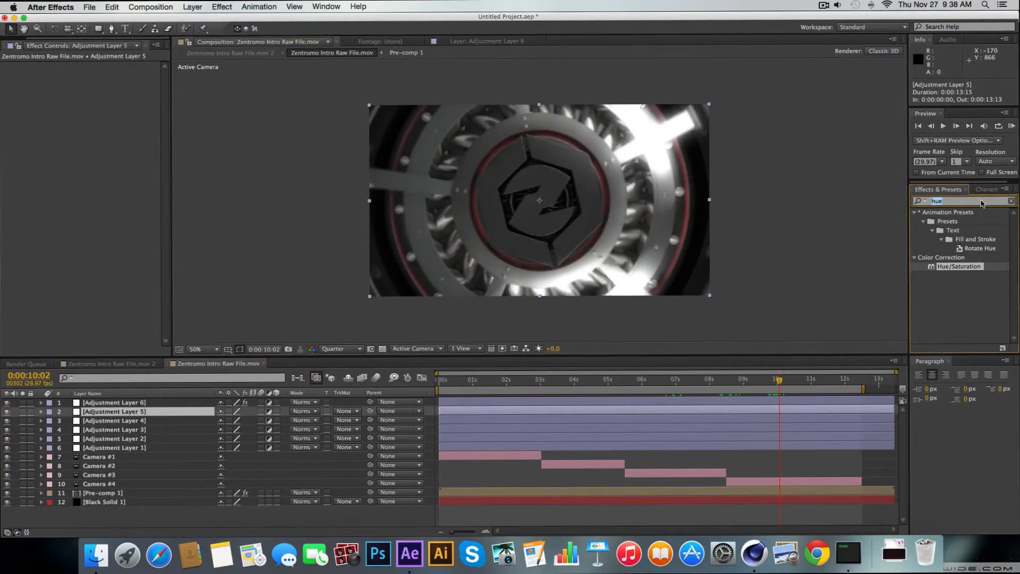
pyautogui.write('cc')
pyautogui.press('BackSpace')
pyautogui.press('BackSpace')
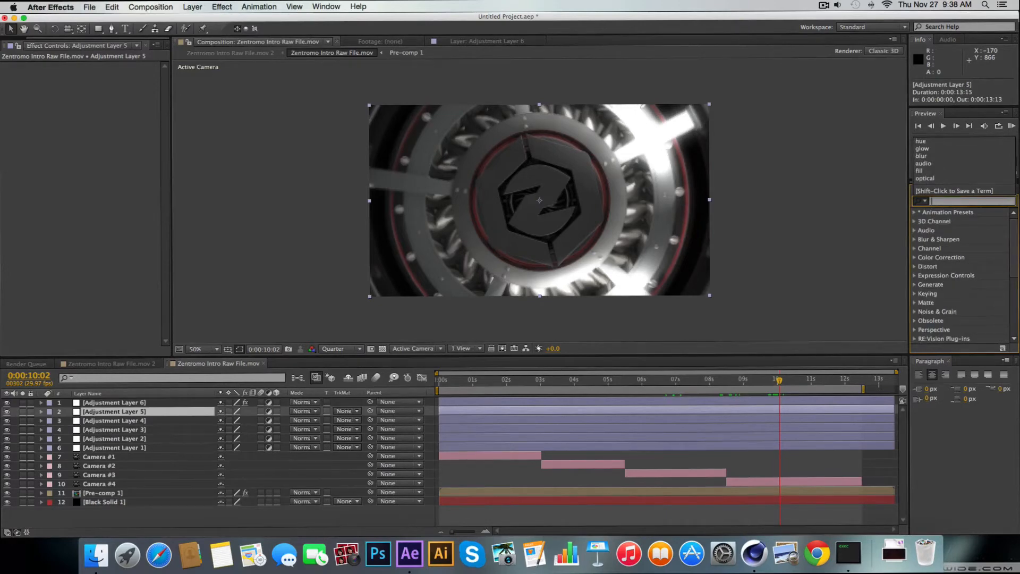
pyautogui.write('lo')
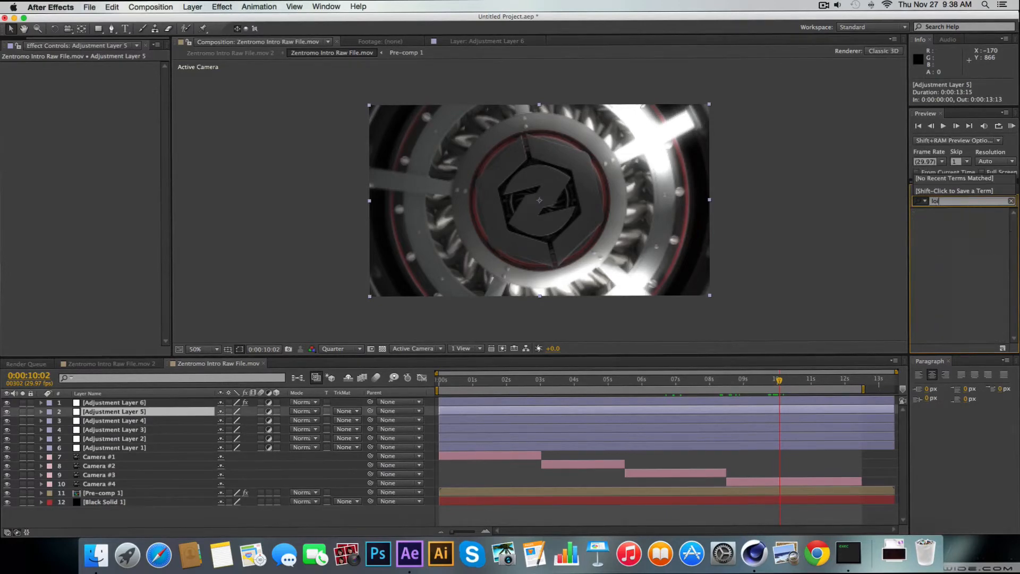
pyautogui.write('oks')
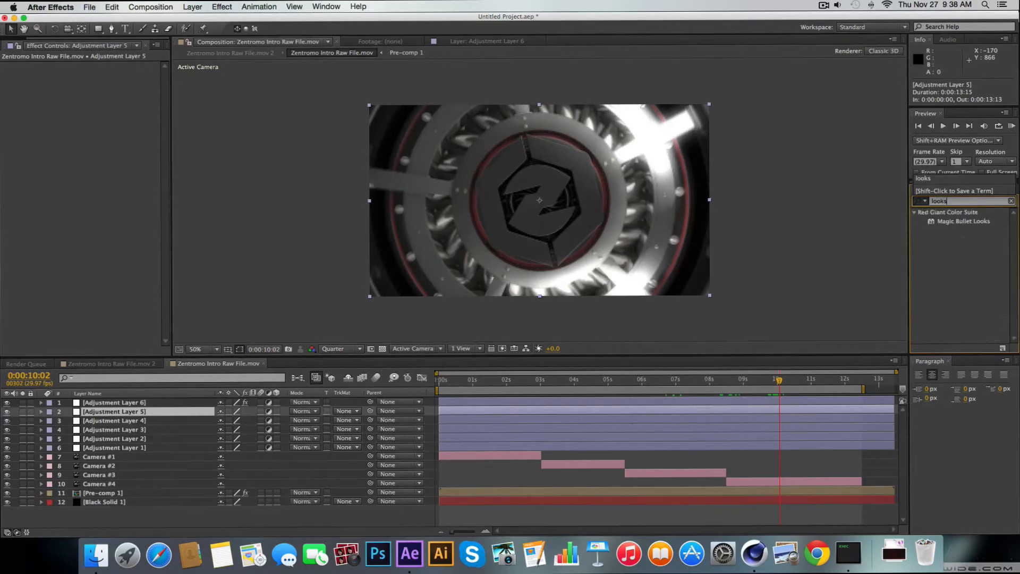
pyautogui.click(975, 224)
pyautogui.click(976, 224)
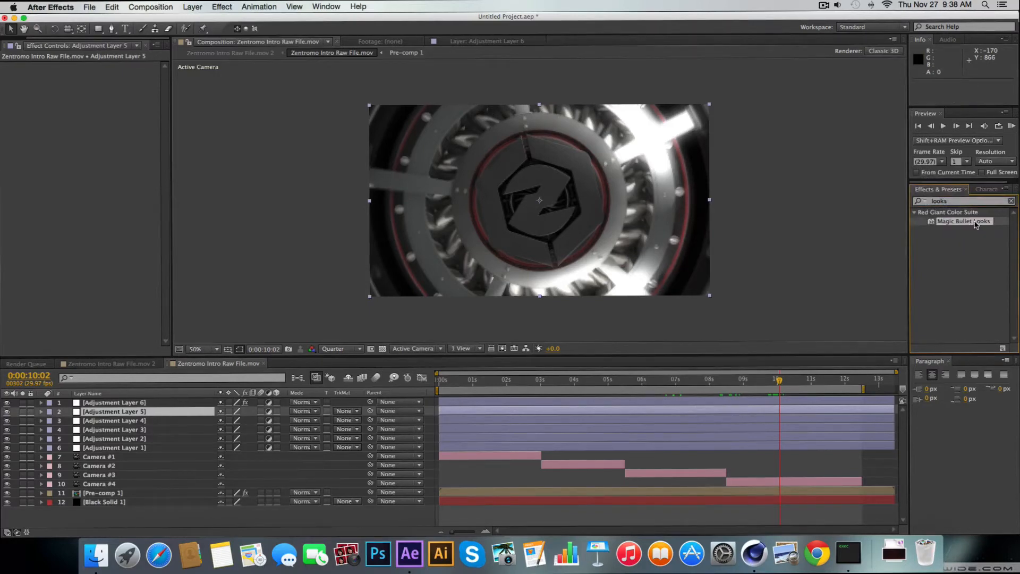
pyautogui.moveTo(971, 224); pyautogui.dragTo(73, 162)
pyautogui.moveTo(97, 80); pyautogui.dragTo(98, 81)
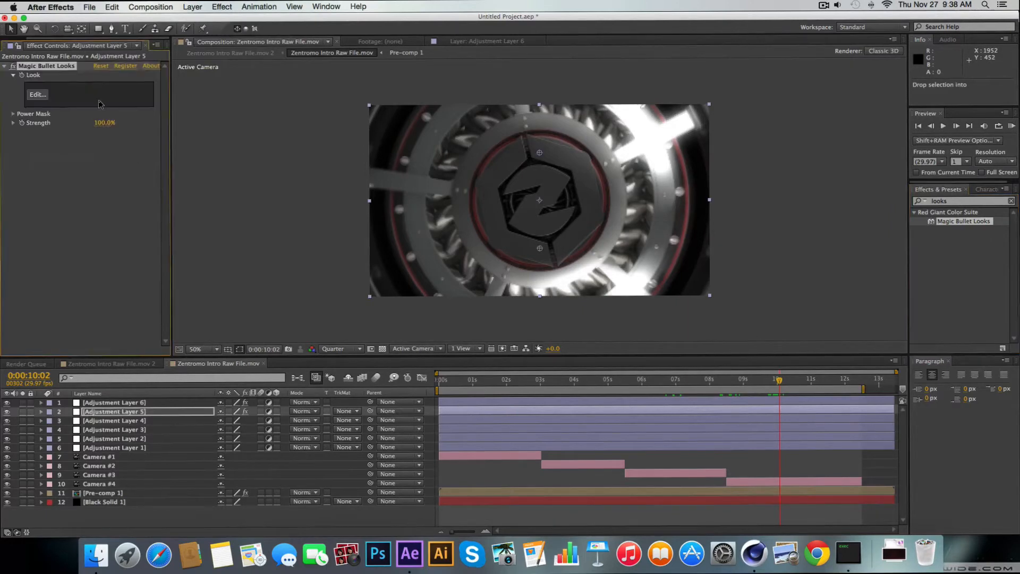
# Open the look editor of Adjustment Layer 5's Magic Bullet Looks effect, minimizing the Cinema 4D window
pyautogui.click(48, 98)
pyautogui.click(823, 6)
pyautogui.click(823, 6)
pyautogui.click(764, 562)
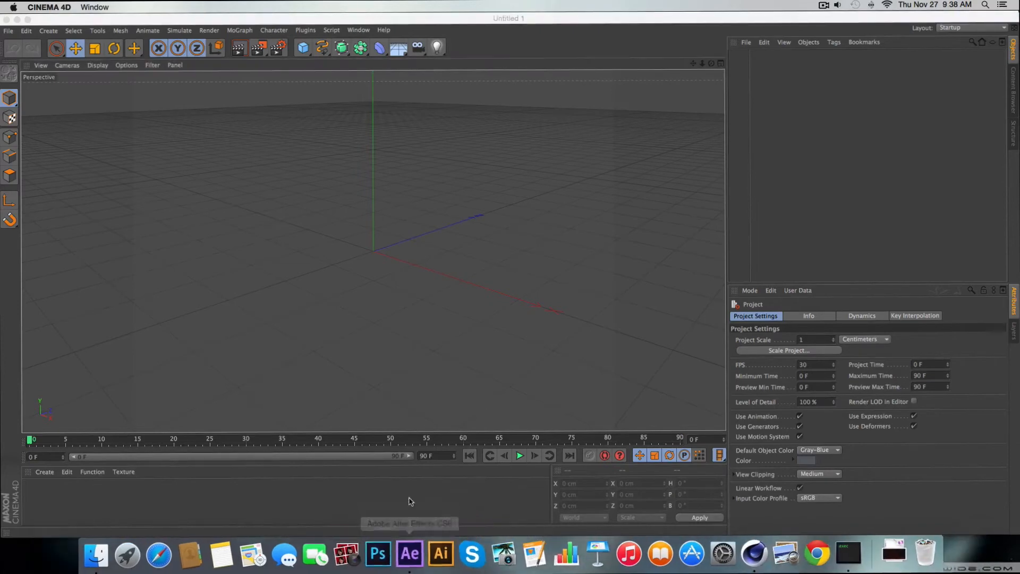
pyautogui.click(17, 20)
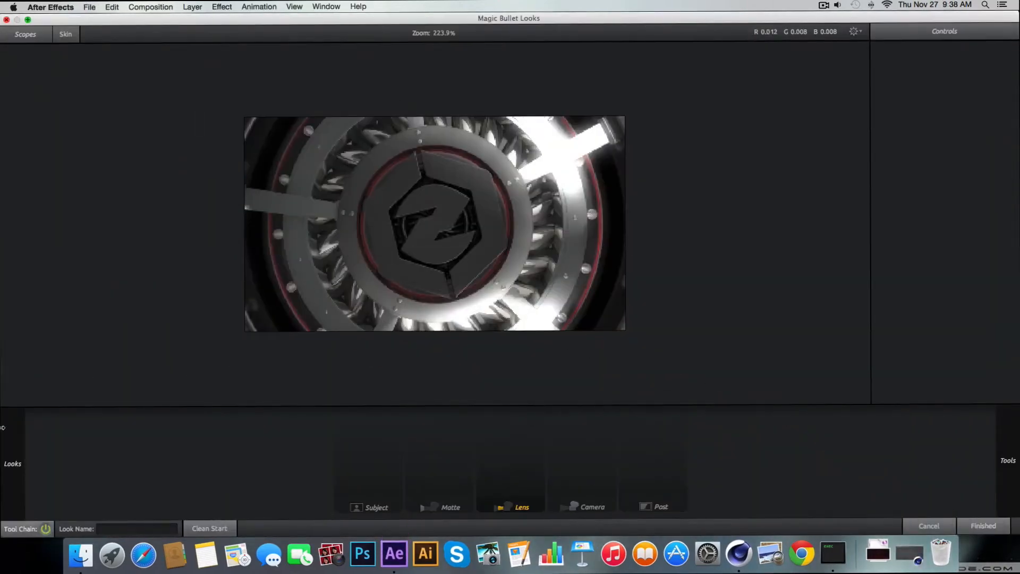
# Load the custom Westin Swag look and set its Warm/Cool value to +0.320
pyautogui.moveTo(3, 482)
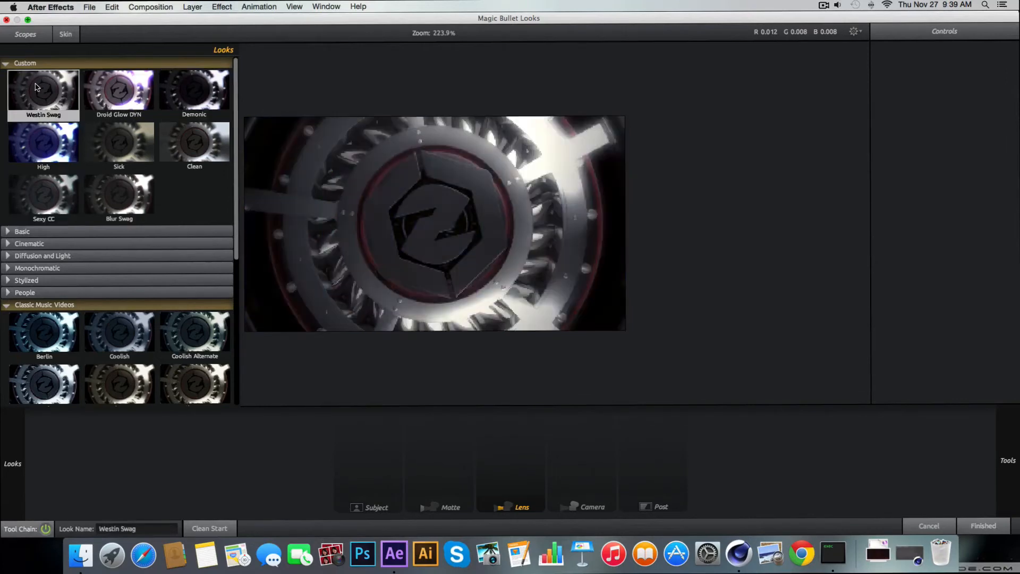
pyautogui.click(37, 87)
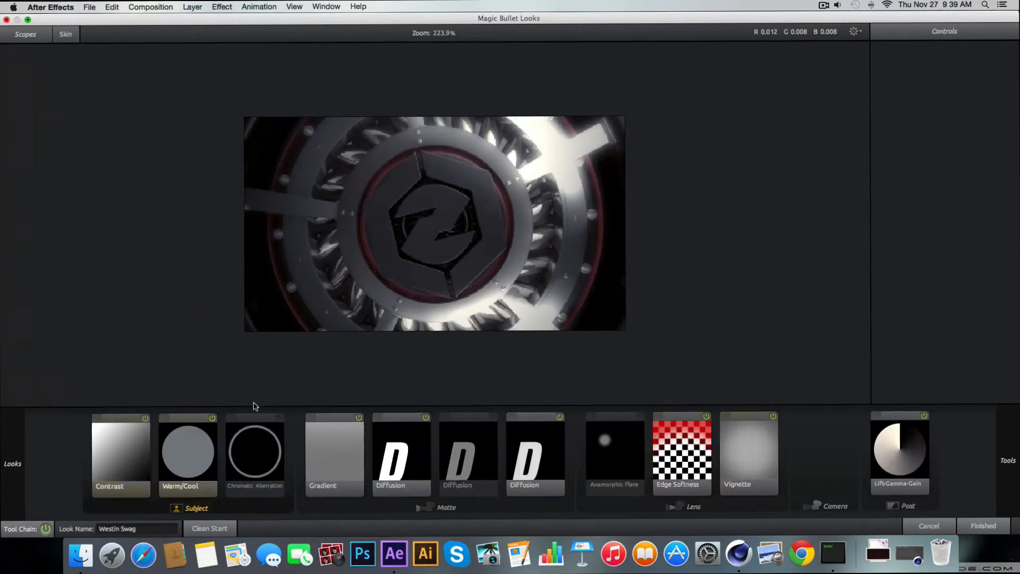
pyautogui.click(201, 477)
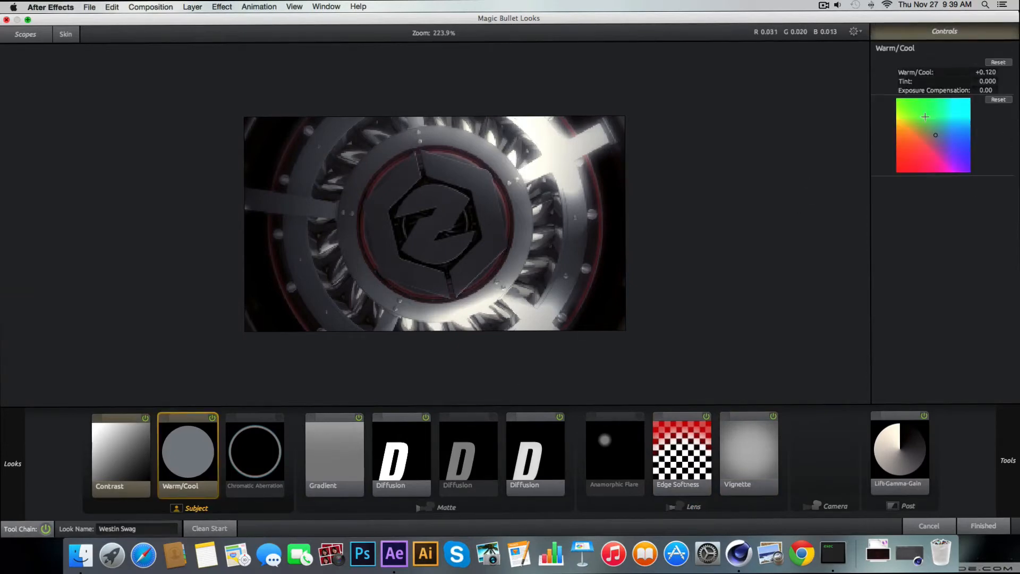
pyautogui.moveTo(986, 73); pyautogui.dragTo(988, 72)
pyautogui.moveTo(988, 73); pyautogui.dragTo(991, 73)
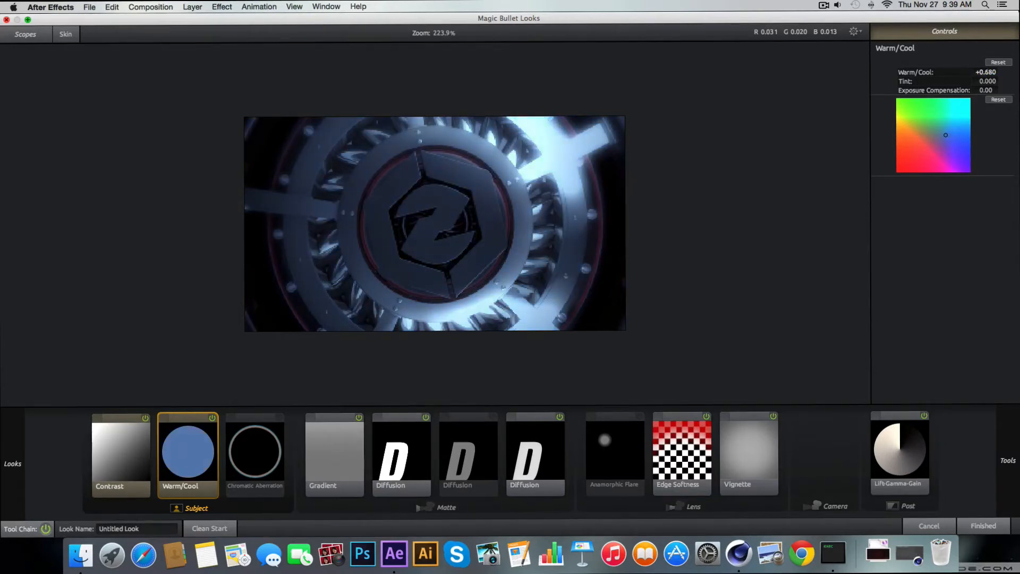
pyautogui.moveTo(979, 74); pyautogui.dragTo(977, 73)
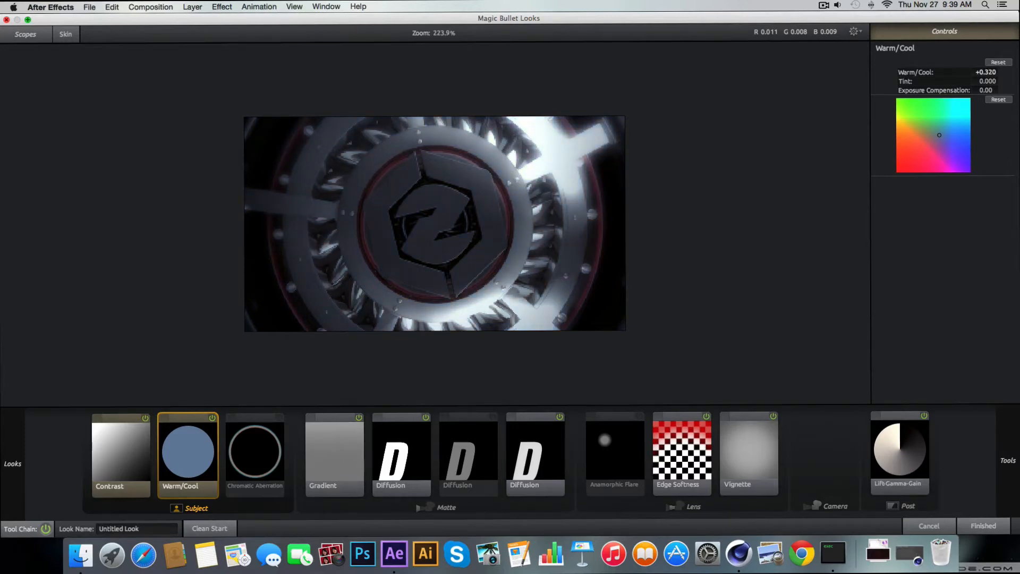
# Clear all tools from the look and add a Subject Exposure tool set to -0.40 stops
pyautogui.moveTo(12, 457)
pyautogui.click(218, 529)
pyautogui.moveTo(1008, 460)
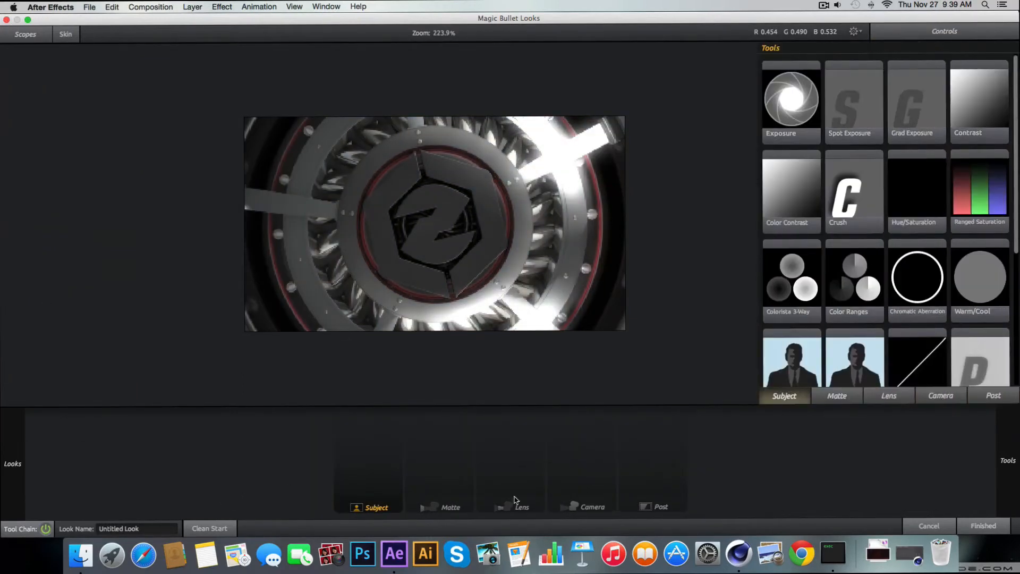
pyautogui.doubleClick(785, 110)
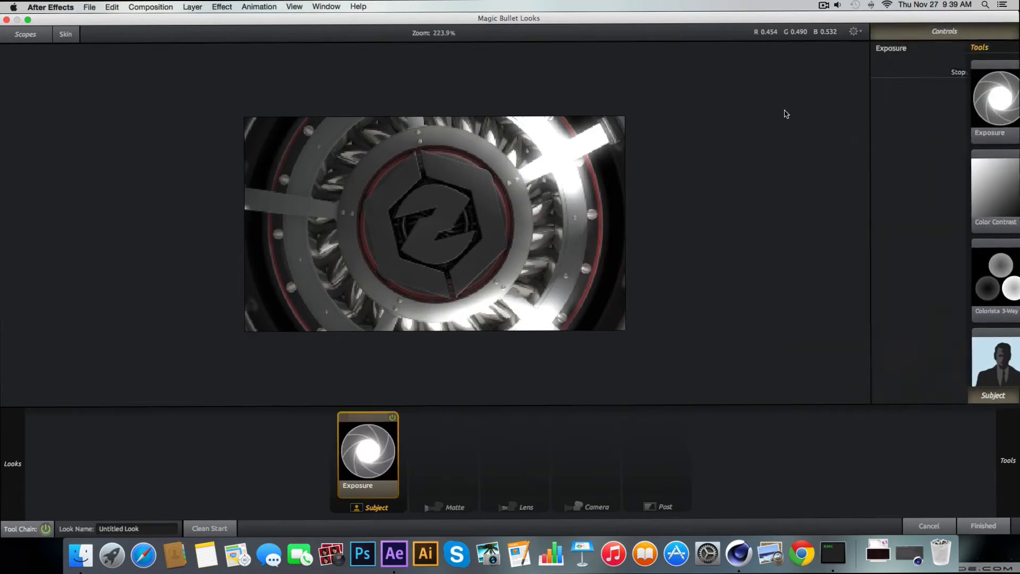
pyautogui.moveTo(986, 72); pyautogui.dragTo(975, 73)
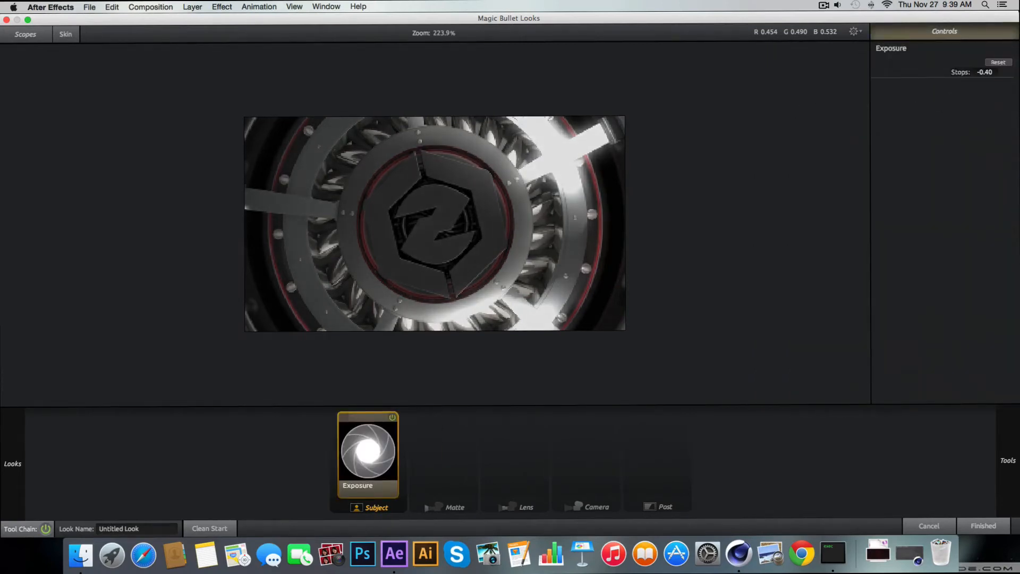
# Add a Grad Exposure tool with a slightly tilted gradient line, +0.30 stops and a bluish color balance
pyautogui.moveTo(1018, 416)
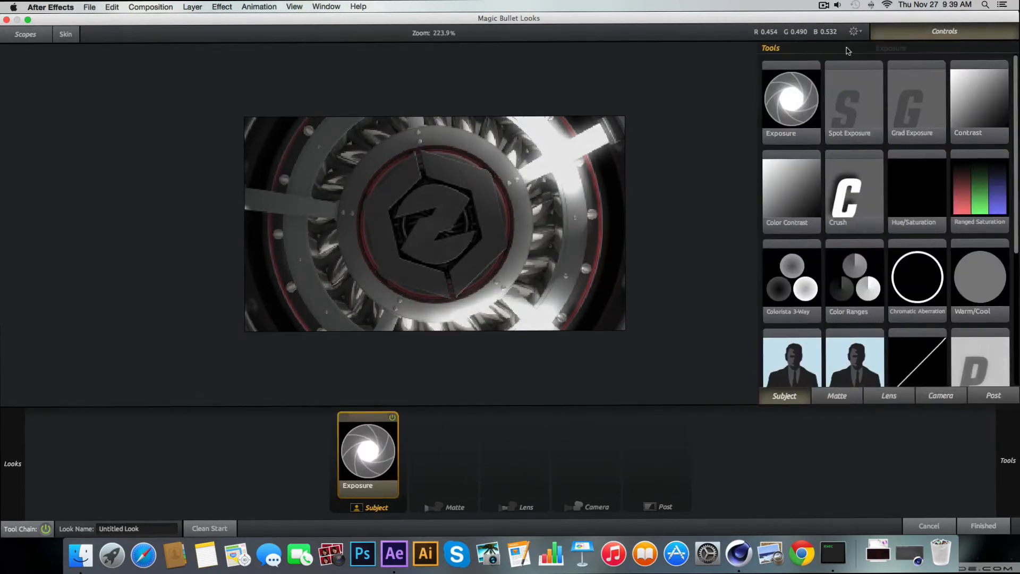
pyautogui.doubleClick(908, 117)
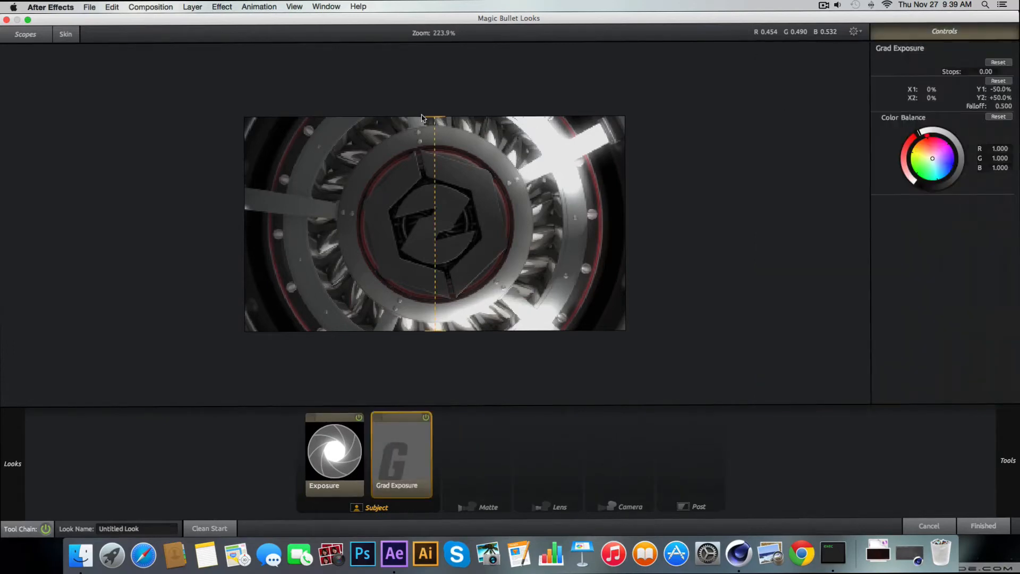
pyautogui.moveTo(434, 117)
pyautogui.mouseDown()
pyautogui.moveTo(442, 144)
pyautogui.moveTo(441, 135)
pyautogui.mouseUp()
pyautogui.moveTo(442, 201); pyautogui.dragTo(435, 192)
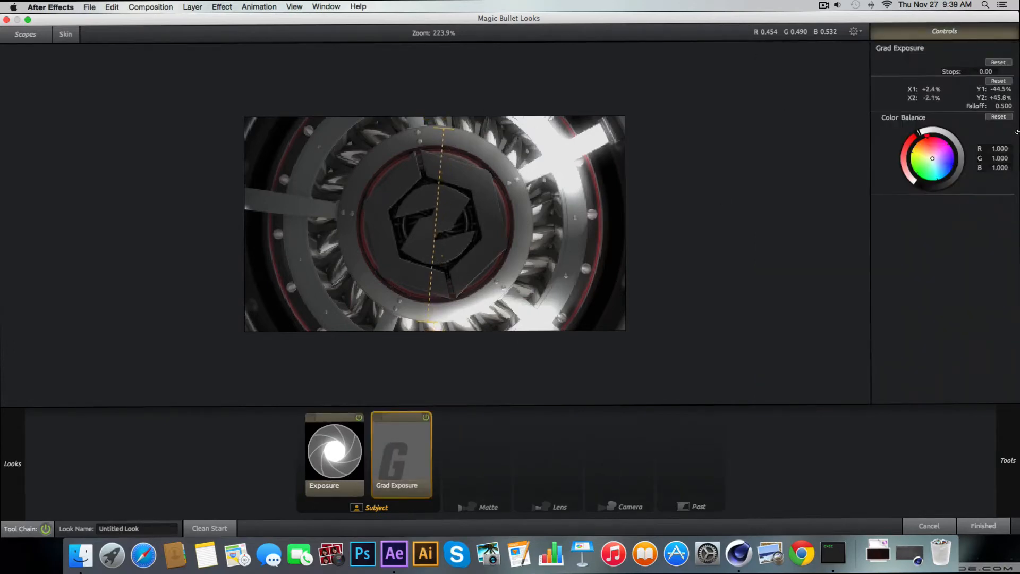
pyautogui.moveTo(985, 71); pyautogui.dragTo(996, 71)
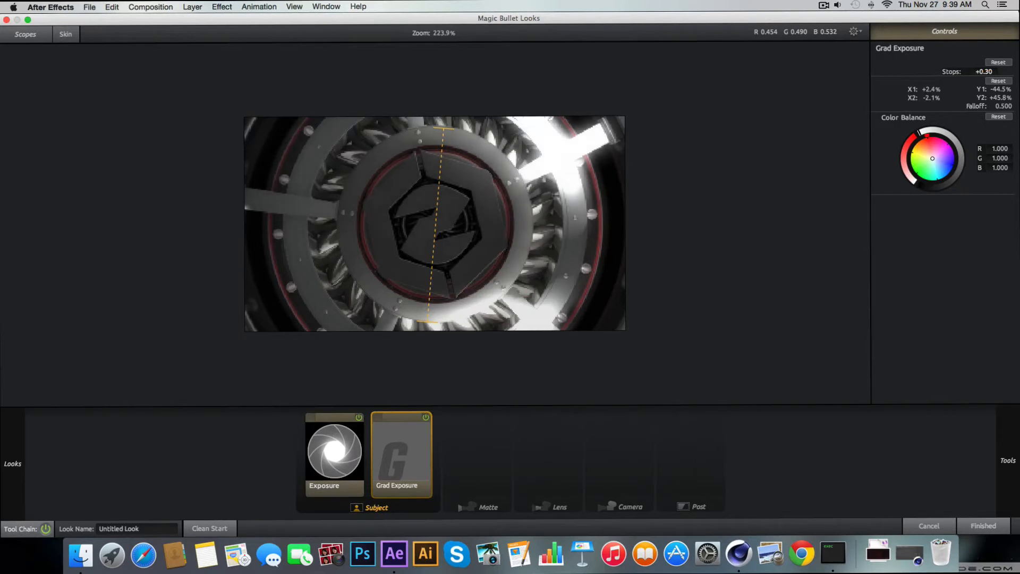
pyautogui.moveTo(932, 159); pyautogui.dragTo(943, 166)
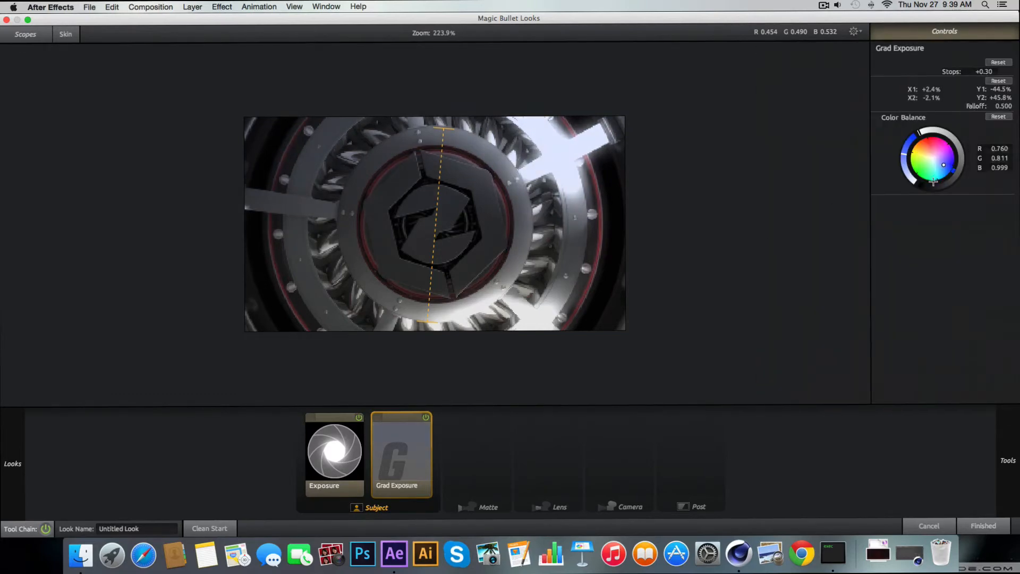
pyautogui.moveTo(934, 181); pyautogui.dragTo(921, 133)
# Add a Contrast tool to the Subject group and set its Contrast to +0.160
pyautogui.moveTo(1007, 460)
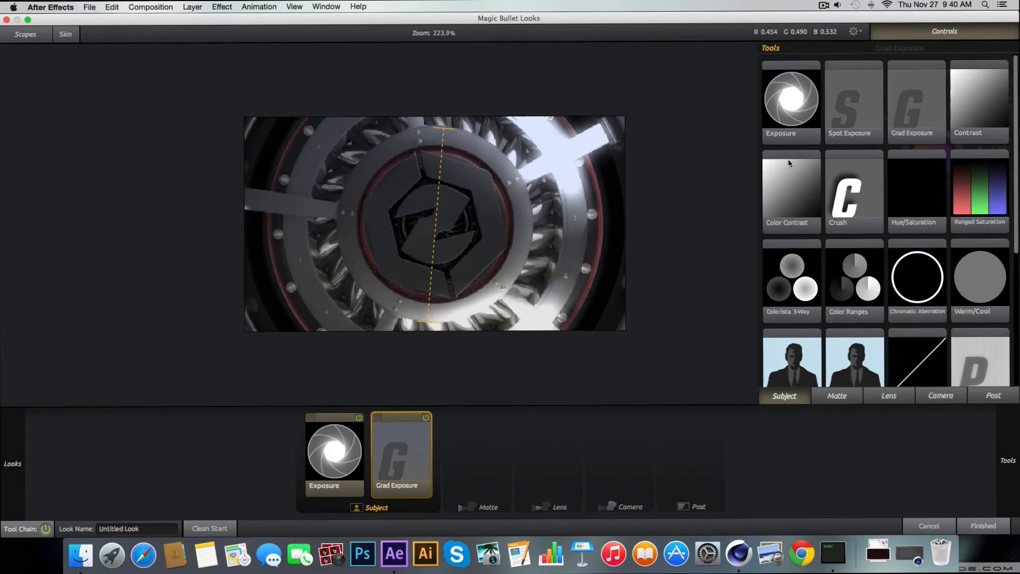
pyautogui.doubleClick(977, 101)
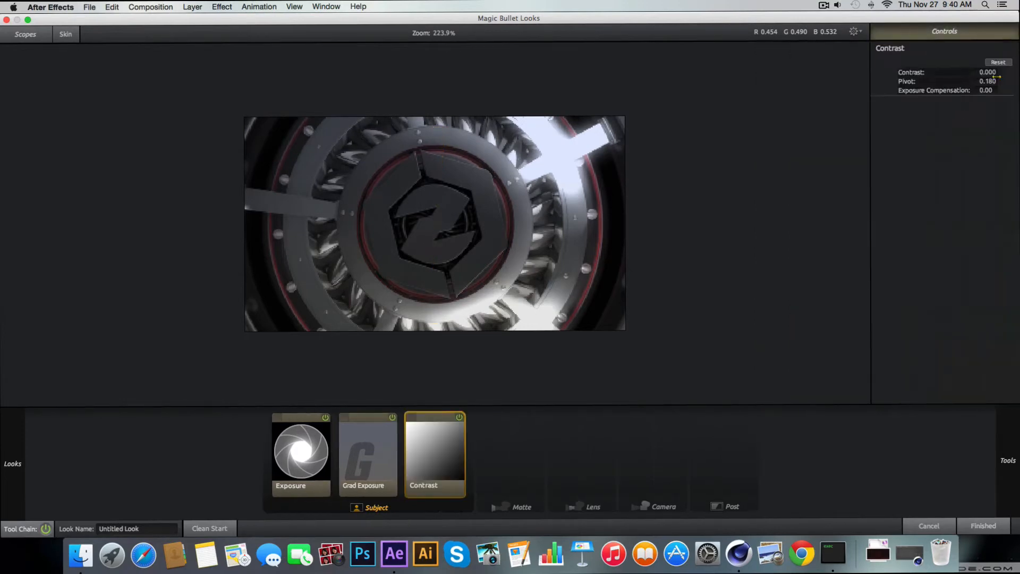
pyautogui.moveTo(996, 77); pyautogui.dragTo(1006, 77)
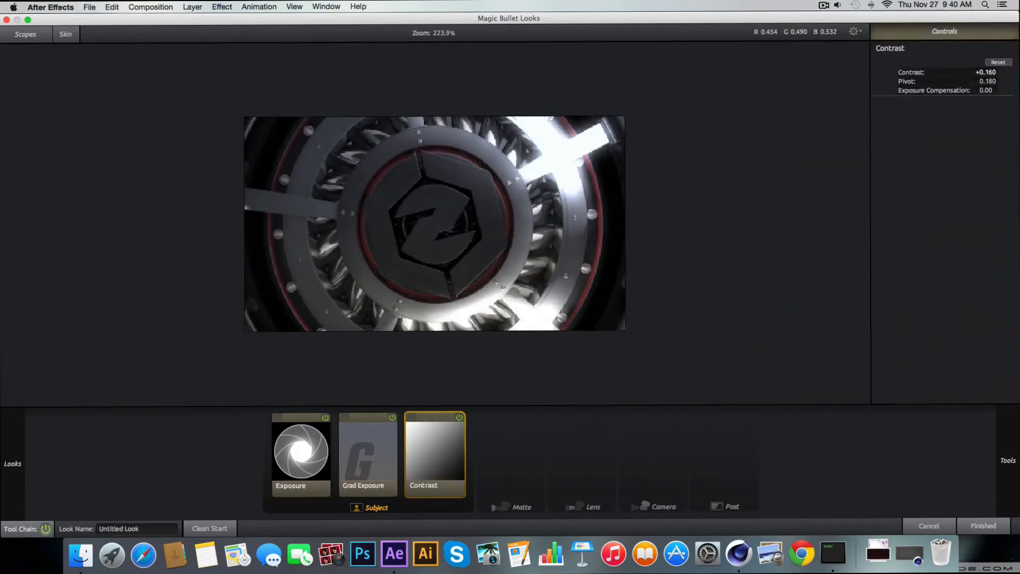
# Add a Warm/Cool tool to the Subject group and shift it slightly toward cool
pyautogui.moveTo(1007, 460)
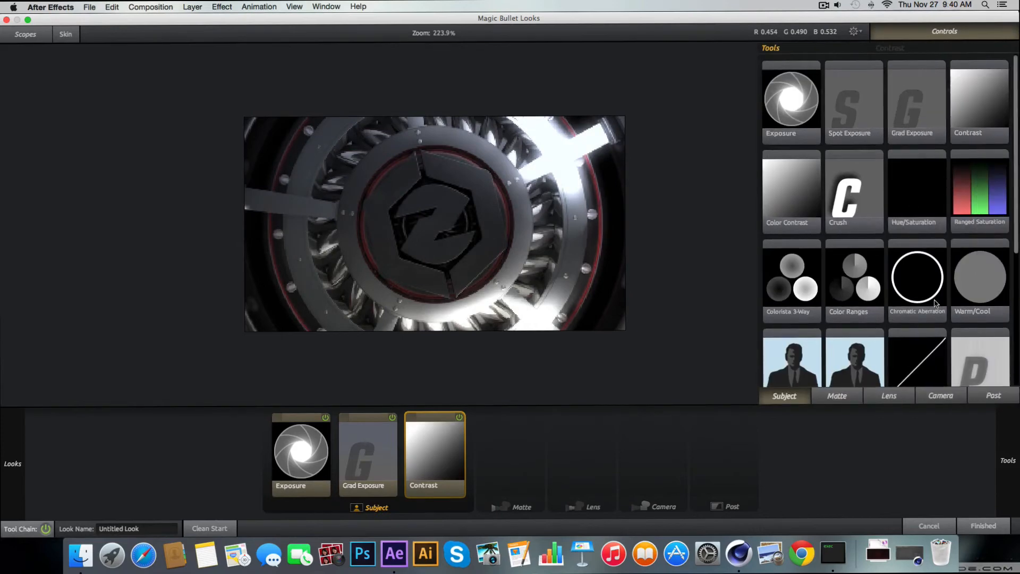
pyautogui.scroll(-2, 935, 303)
pyautogui.doubleClick(982, 250)
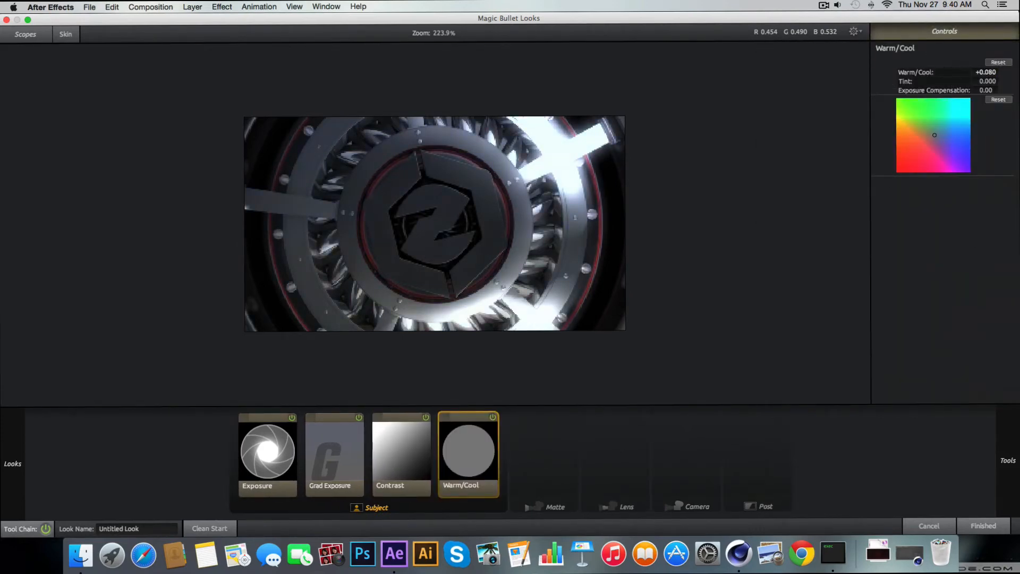
pyautogui.moveTo(992, 74); pyautogui.dragTo(990, 74)
pyautogui.moveTo(1008, 460)
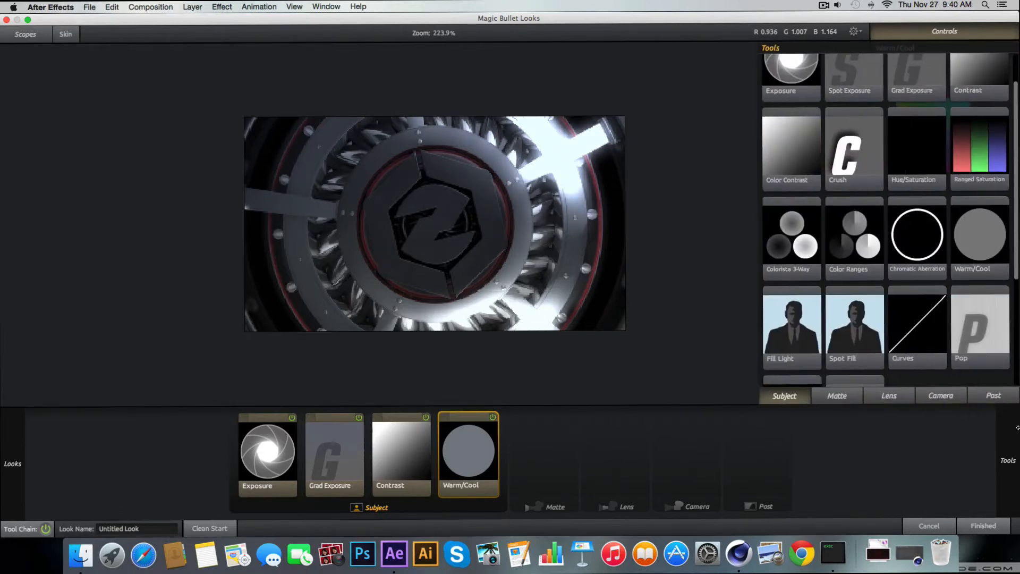
# Add a Pop tool to the Subject group and set its Pop to +39.0%
pyautogui.scroll(-3, 952, 316)
pyautogui.doubleClick(969, 290)
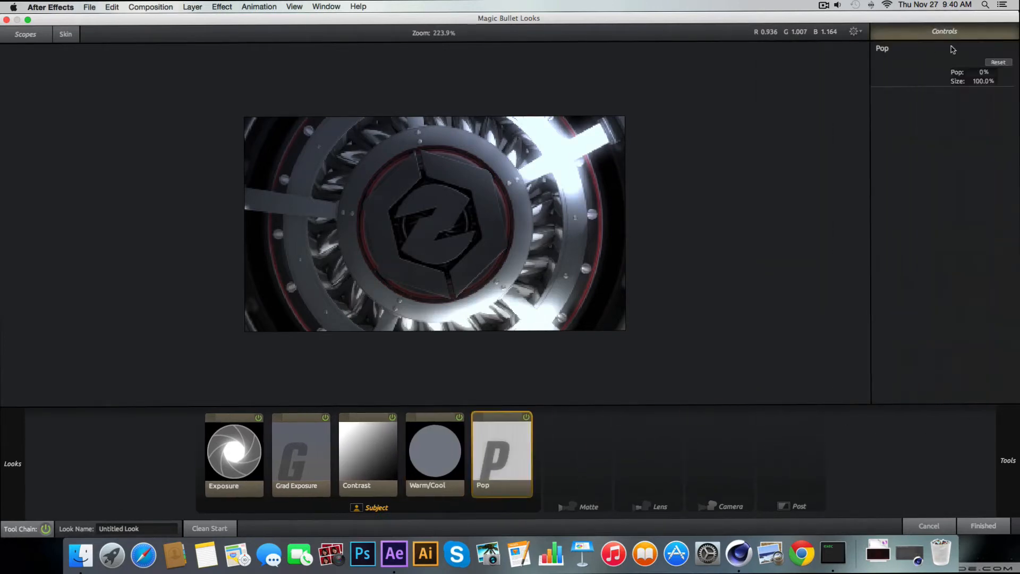
pyautogui.moveTo(987, 72); pyautogui.dragTo(956, 72)
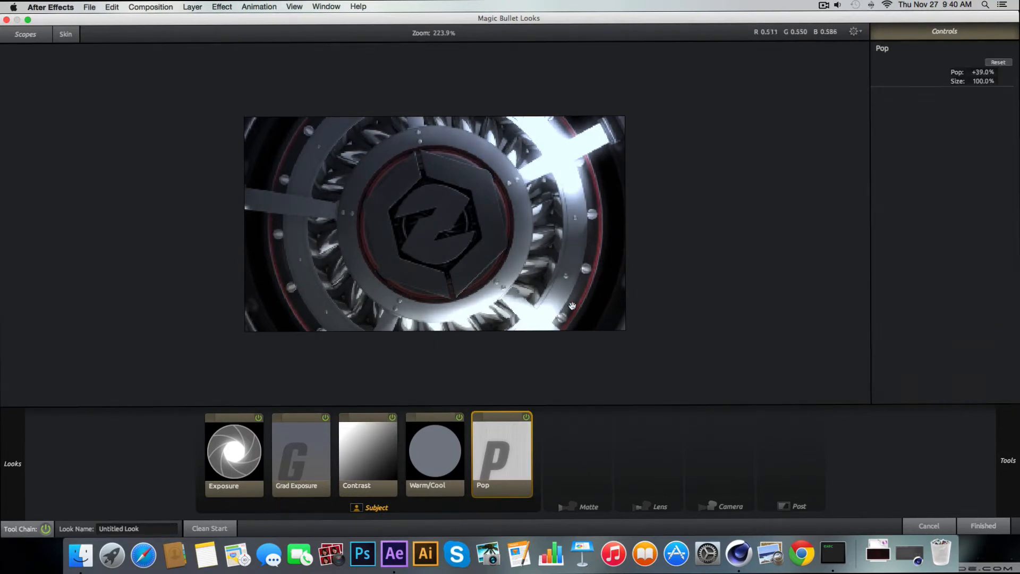
# Add a Hue/Saturation tool to the Subject group and rotate its Hue to -144.6
pyautogui.moveTo(1007, 461)
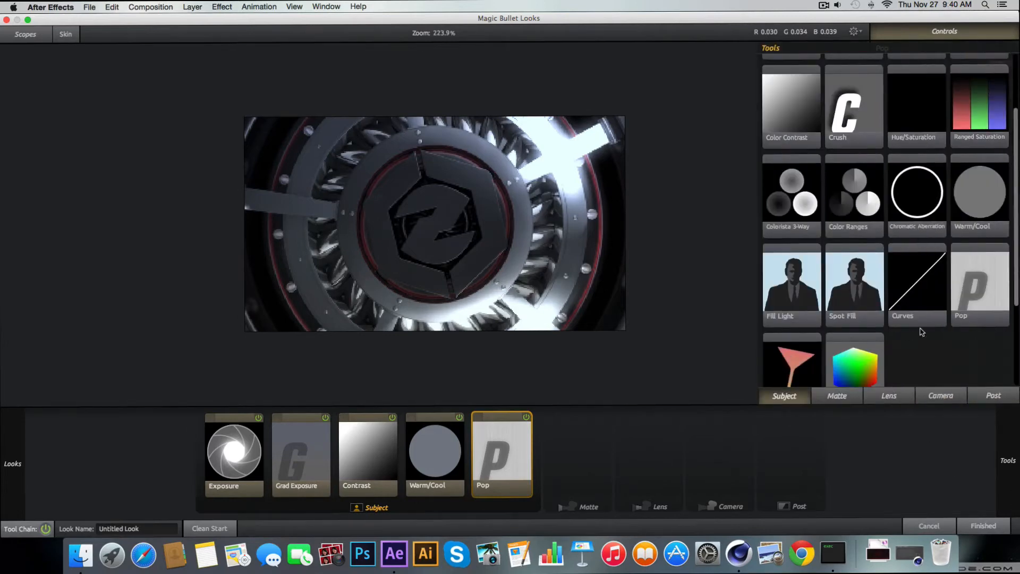
pyautogui.scroll(-3, 898, 367)
pyautogui.scroll(5, 897, 368)
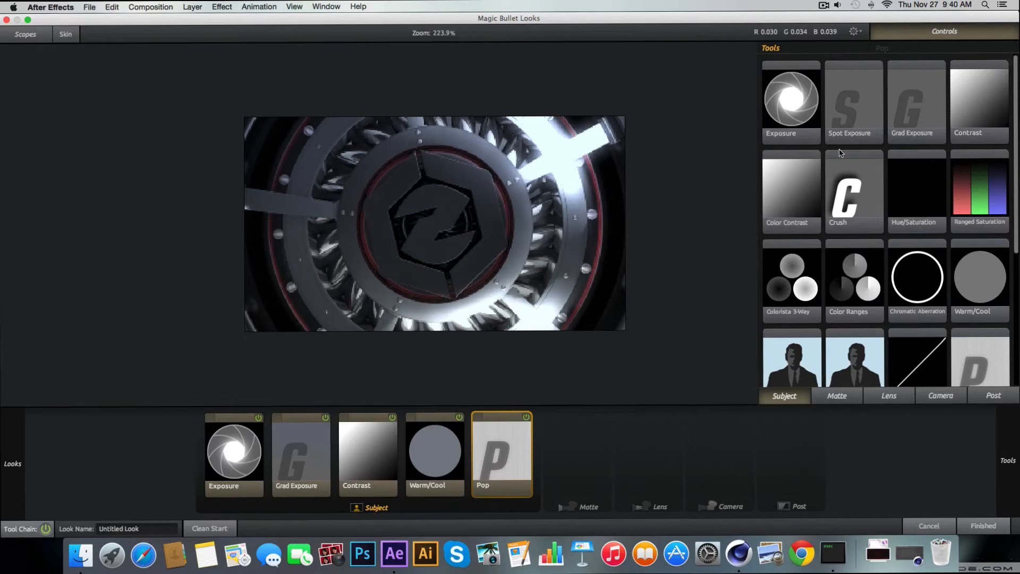
pyautogui.doubleClick(917, 200)
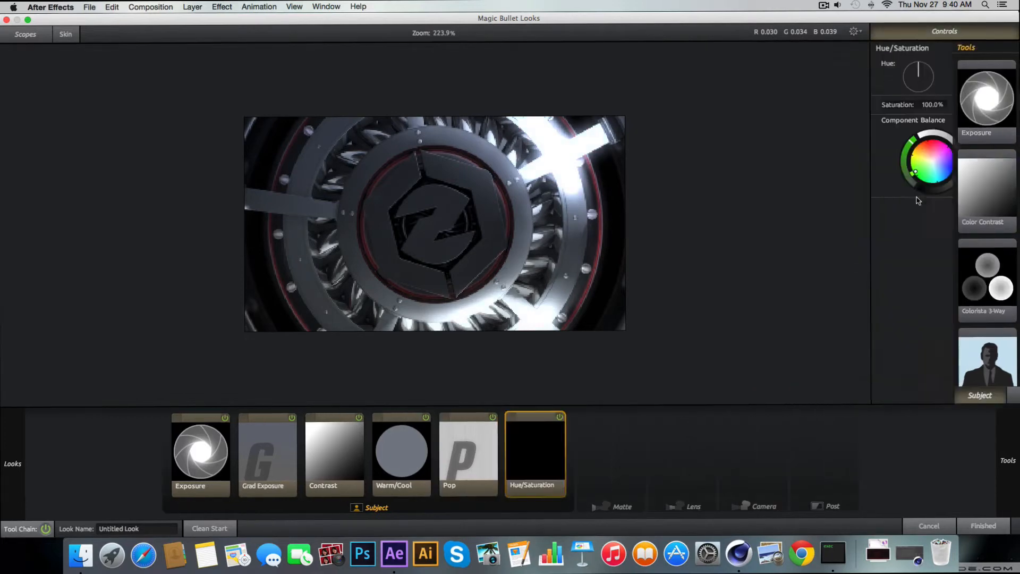
pyautogui.moveTo(931, 75)
pyautogui.mouseDown()
pyautogui.moveTo(914, 48)
pyautogui.moveTo(899, 55)
pyautogui.moveTo(930, 56)
pyautogui.moveTo(920, 75)
pyautogui.mouseUp()
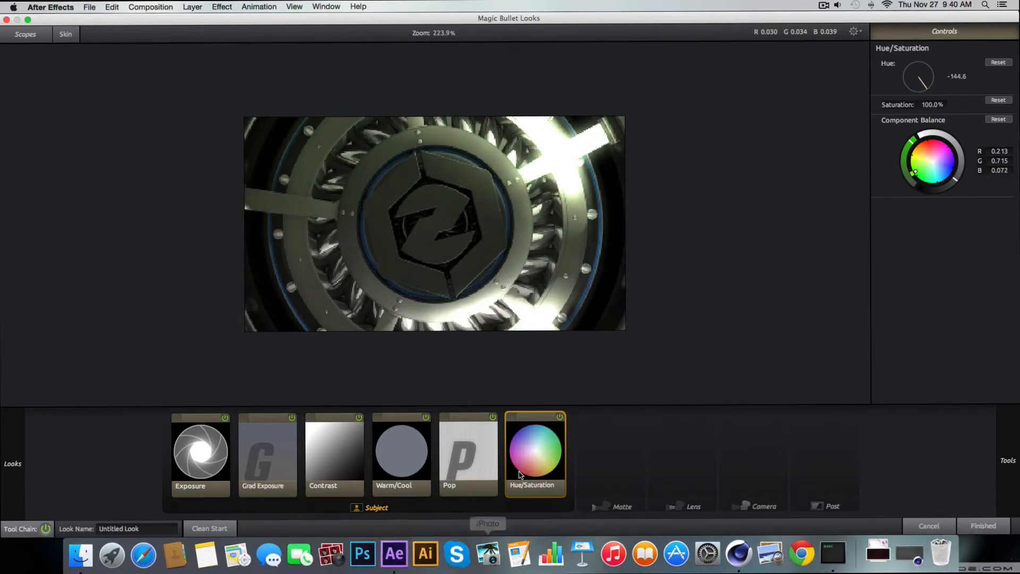
# Move the Hue/Saturation tool to the start of the tool chain and compare the look with it disabled and re-enabled
pyautogui.moveTo(535, 452); pyautogui.dragTo(199, 461)
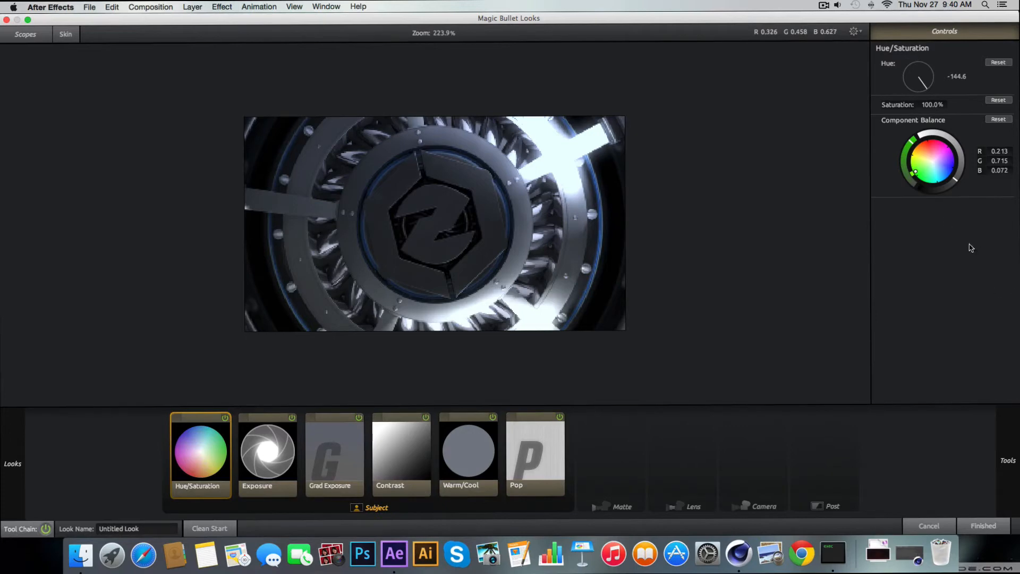
pyautogui.click(225, 418)
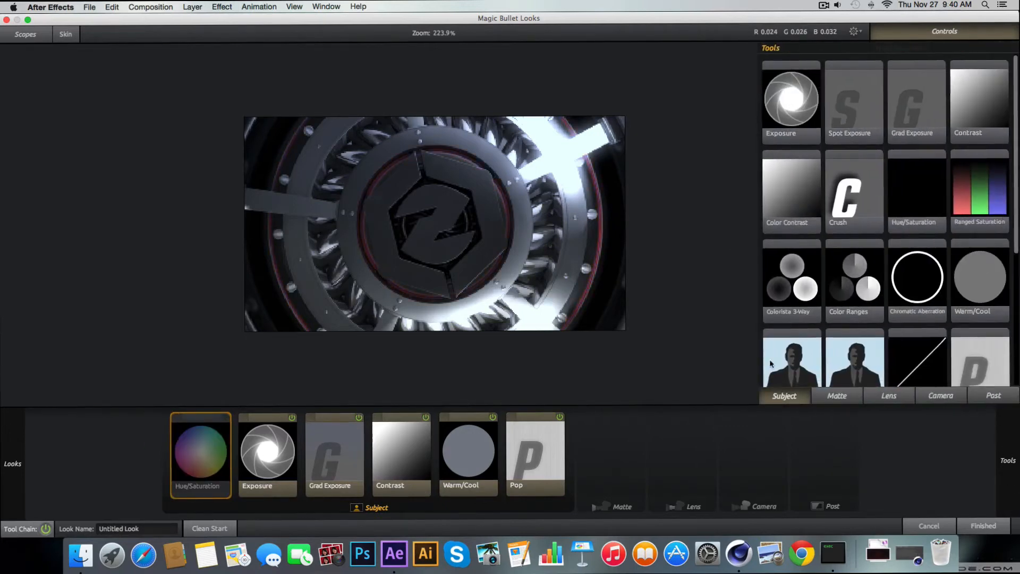
pyautogui.click(225, 418)
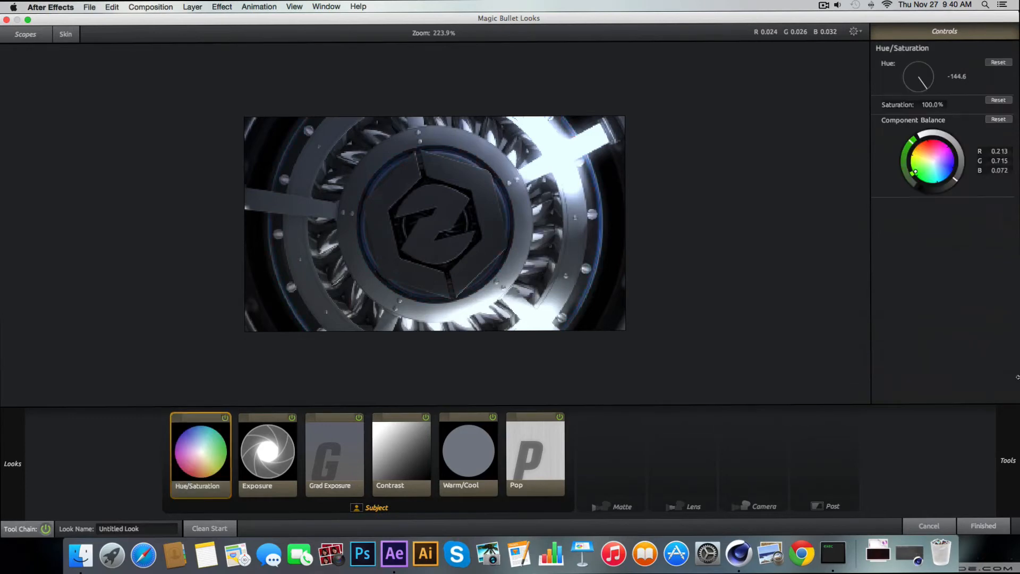
# Add a Diffusion tool to the Matte group and set its Grade to 0.80
pyautogui.moveTo(1017, 377)
pyautogui.scroll(-5, 877, 299)
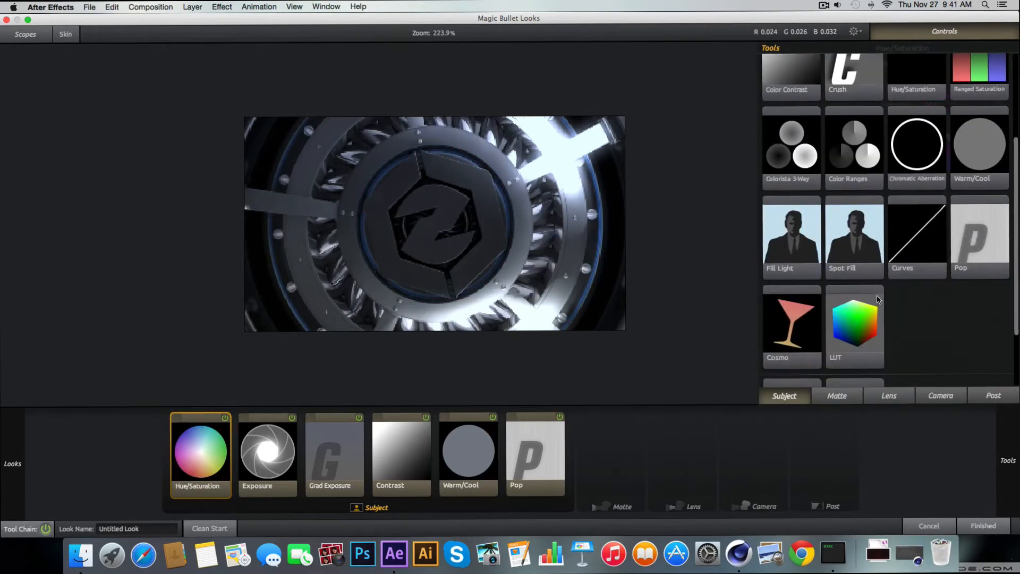
pyautogui.scroll(1, 875, 304)
pyautogui.click(845, 399)
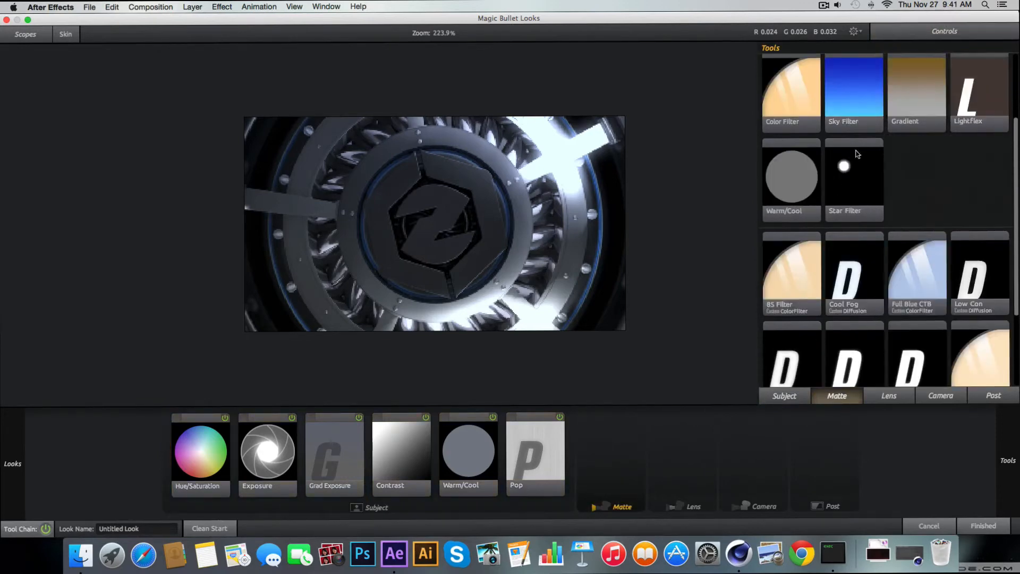
pyautogui.scroll(4, 857, 153)
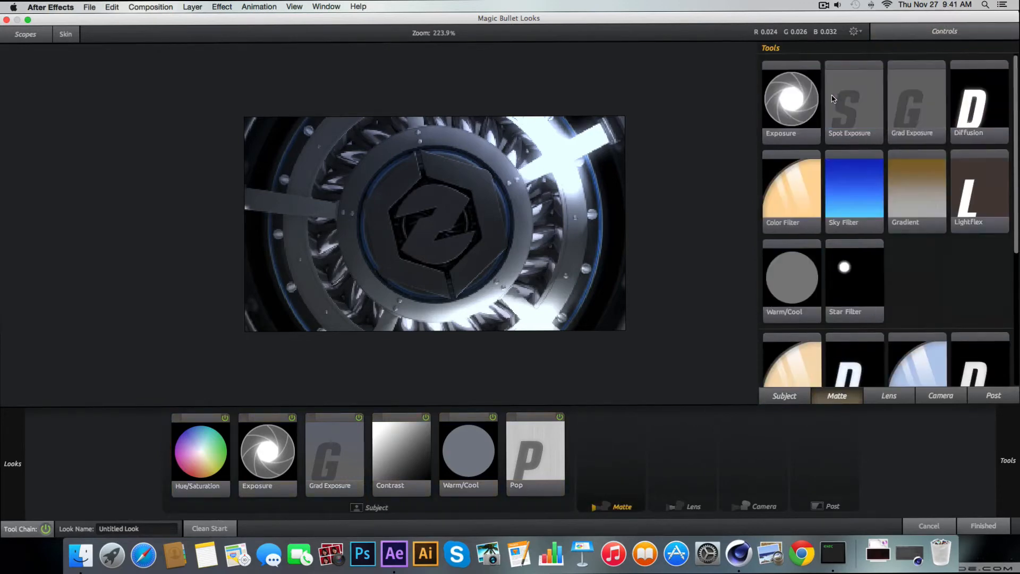
pyautogui.doubleClick(985, 113)
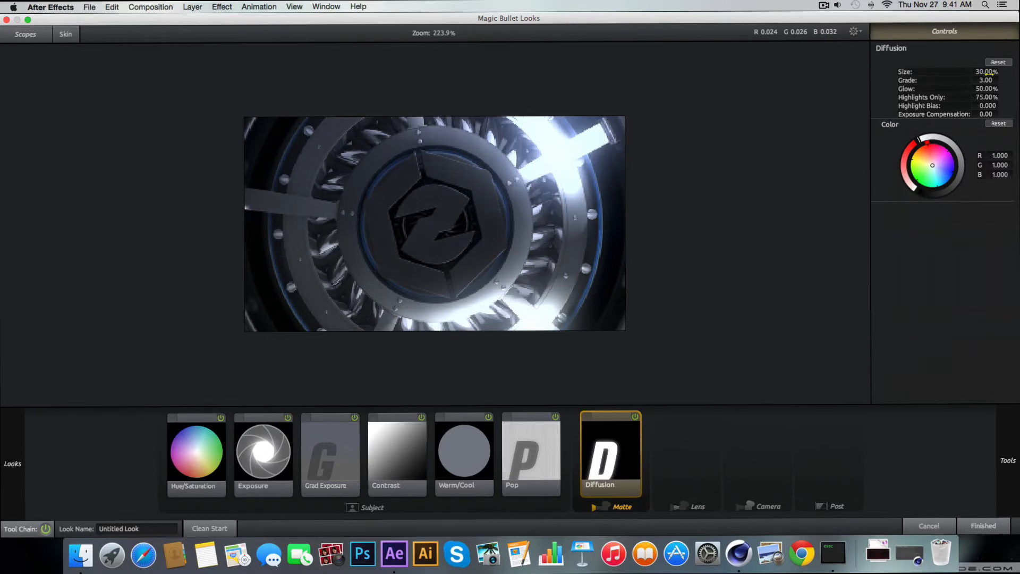
pyautogui.moveTo(985, 80); pyautogui.dragTo(973, 80)
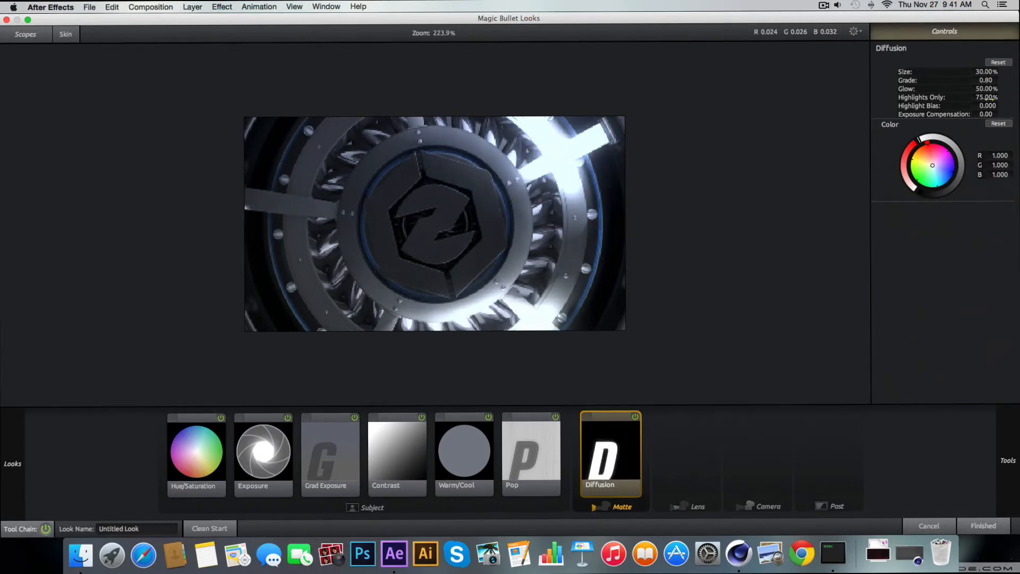
# Add the Cool Fog diffusion preset to the Matte group and set its Grade to 1.00
pyautogui.moveTo(1009, 221)
pyautogui.scroll(-3, 907, 244)
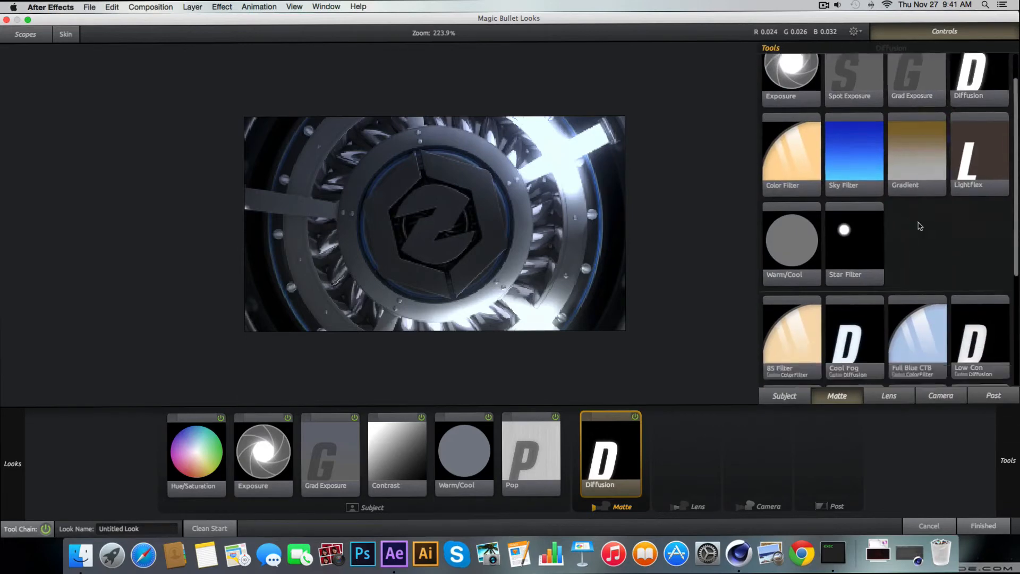
pyautogui.doubleClick(854, 165)
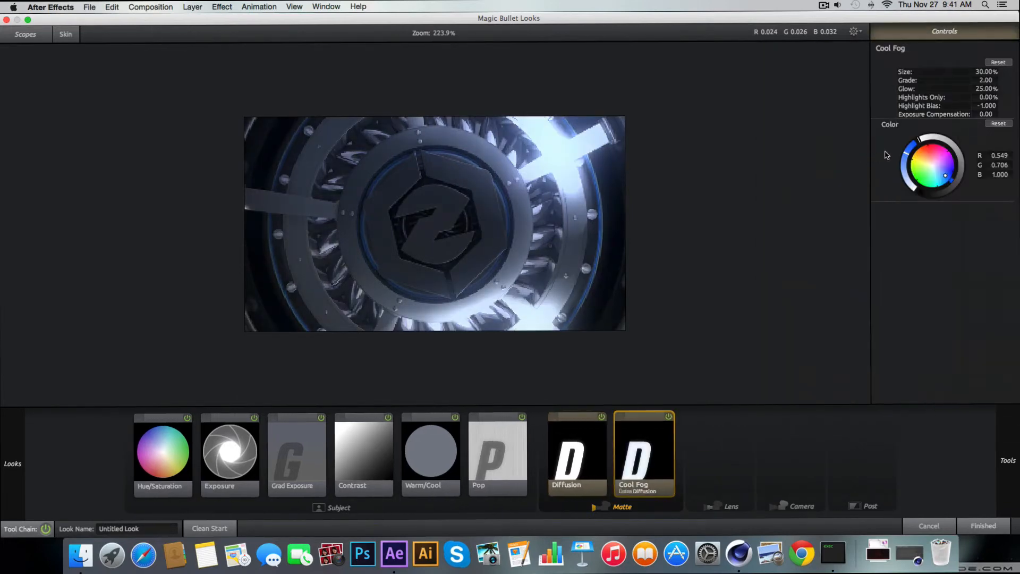
pyautogui.moveTo(985, 80); pyautogui.dragTo(951, 79)
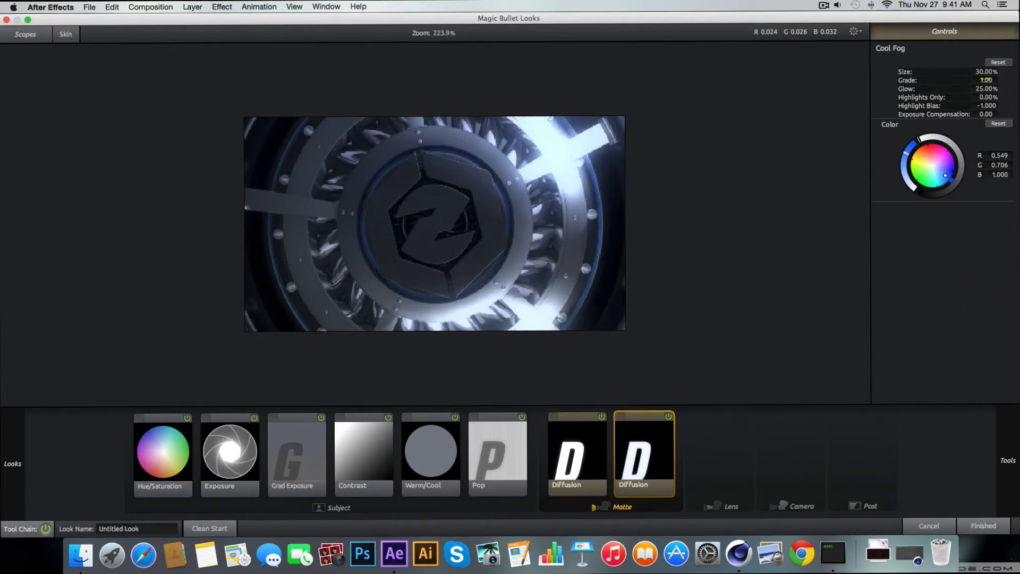
# Add a Vignette to the Lens group with a Radius of about 1.062 and a Strength of 76.0%
pyautogui.moveTo(987, 431)
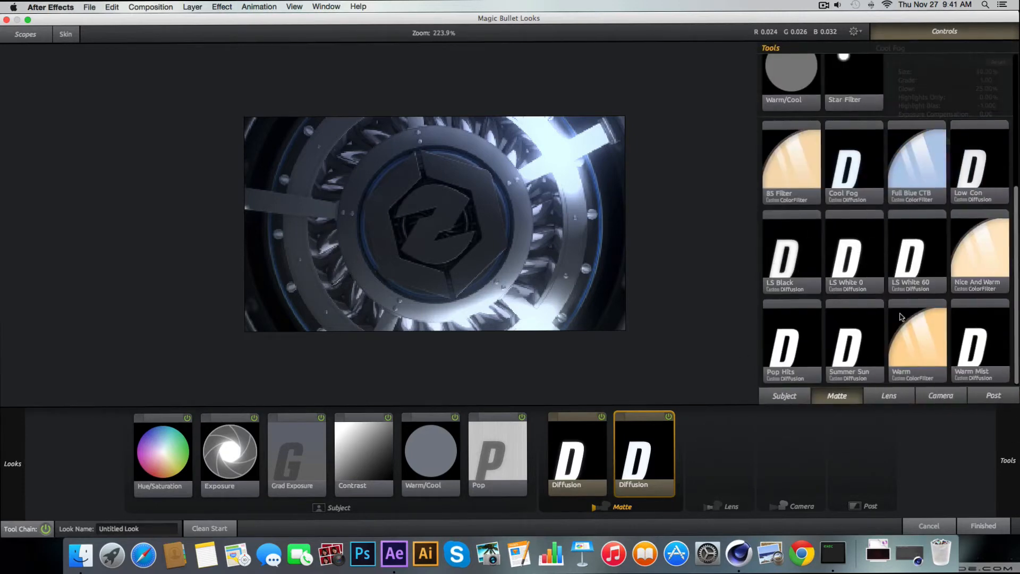
pyautogui.scroll(5, 898, 317)
pyautogui.click(881, 401)
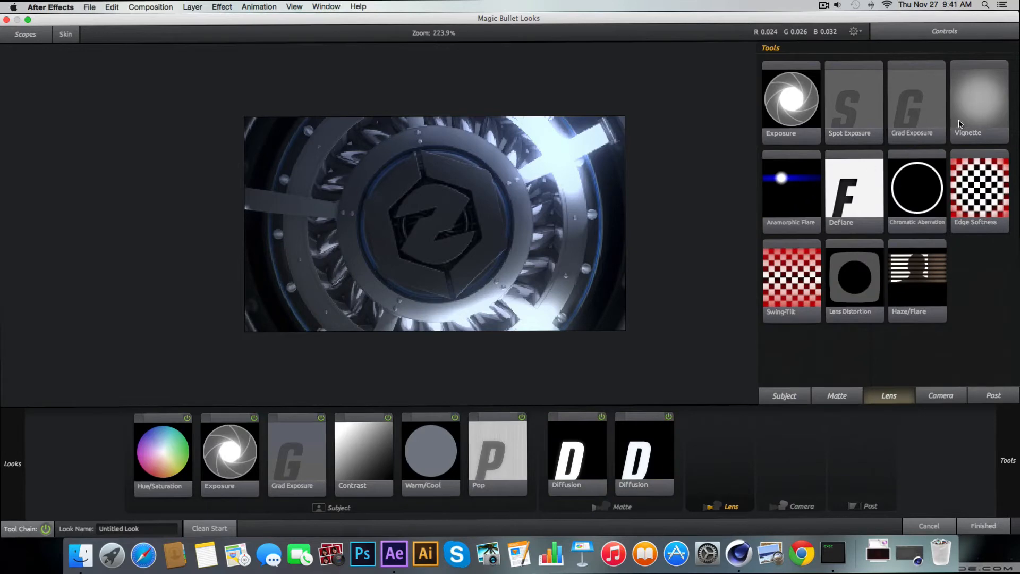
pyautogui.moveTo(961, 124); pyautogui.dragTo(719, 452)
pyautogui.moveTo(626, 134); pyautogui.dragTo(640, 124)
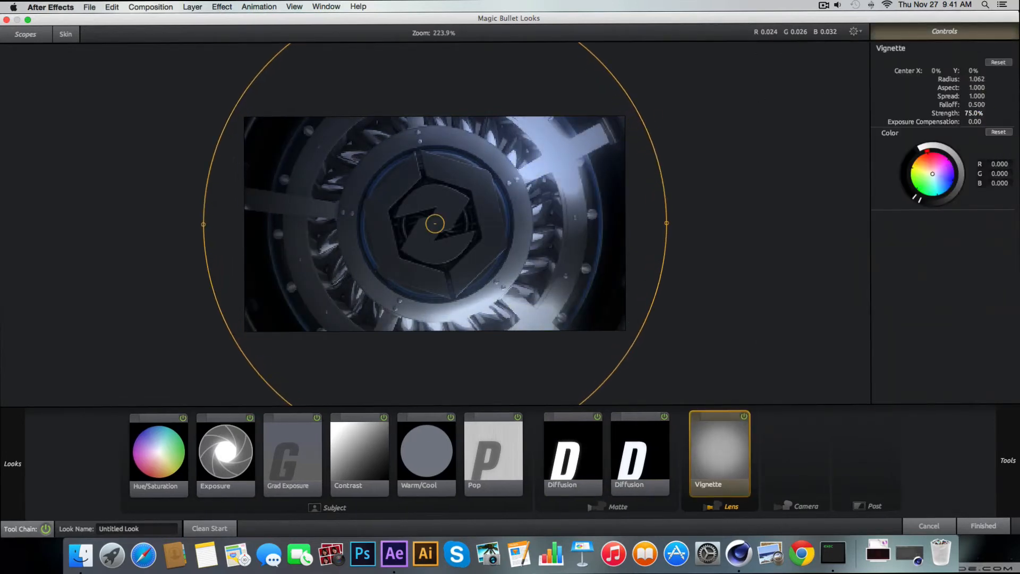
pyautogui.moveTo(974, 113)
pyautogui.mouseDown()
pyautogui.moveTo(951, 113)
pyautogui.moveTo(978, 113)
pyautogui.mouseUp()
# Add an Edge Softness tool to the Lens group and shape its falloff to a Radius of about 1.182 and Spread of about 0.578
pyautogui.moveTo(1000, 468)
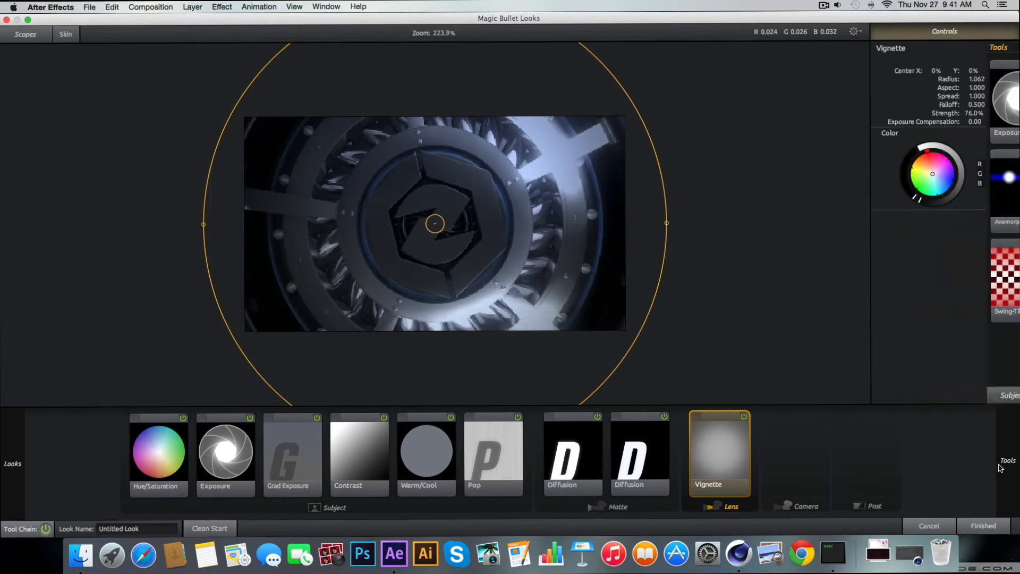
pyautogui.doubleClick(991, 218)
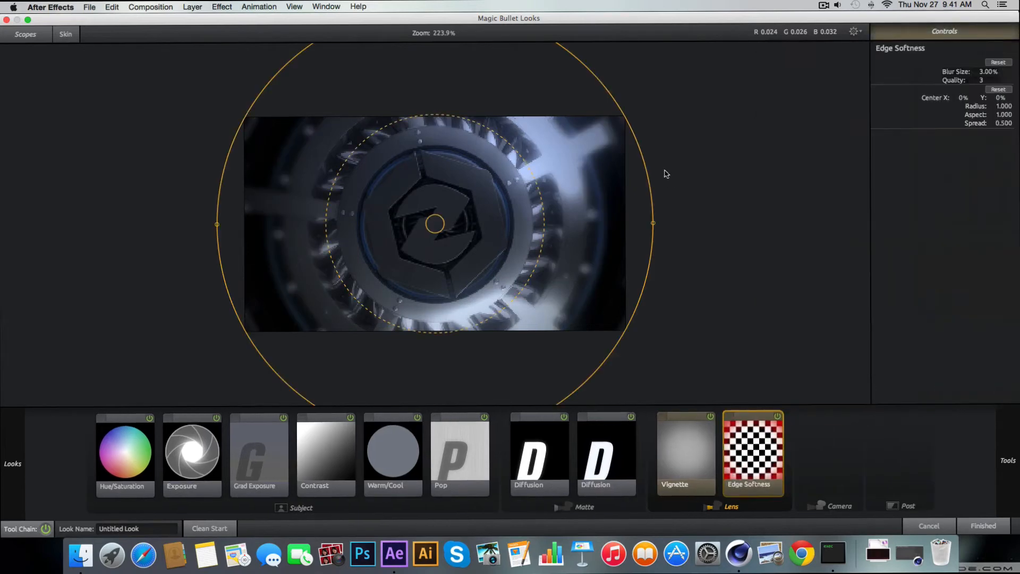
pyautogui.moveTo(532, 161); pyautogui.dragTo(537, 159)
pyautogui.moveTo(633, 134); pyautogui.dragTo(652, 127)
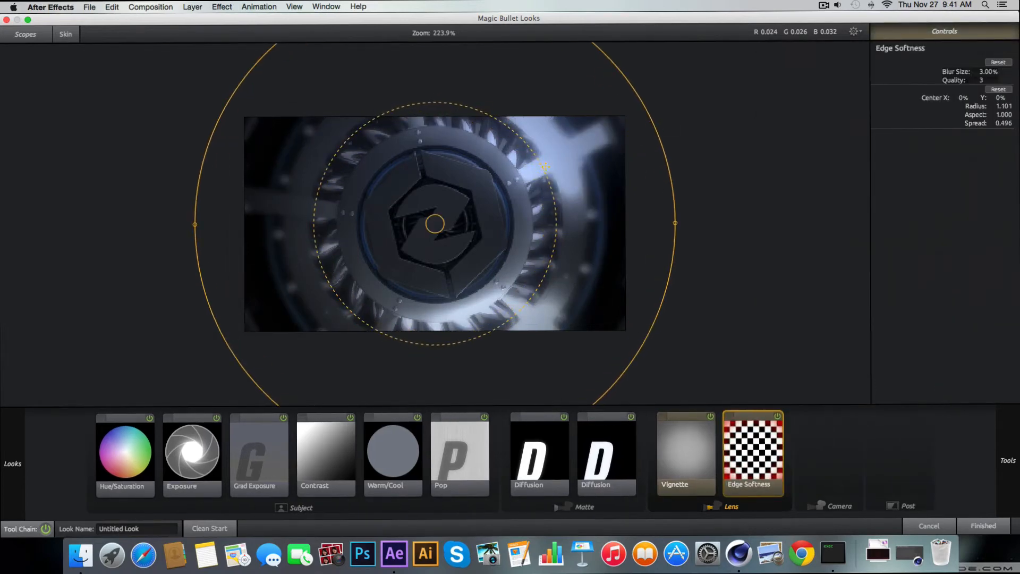
pyautogui.moveTo(547, 160); pyautogui.dragTo(549, 162)
pyautogui.moveTo(552, 164); pyautogui.dragTo(541, 169)
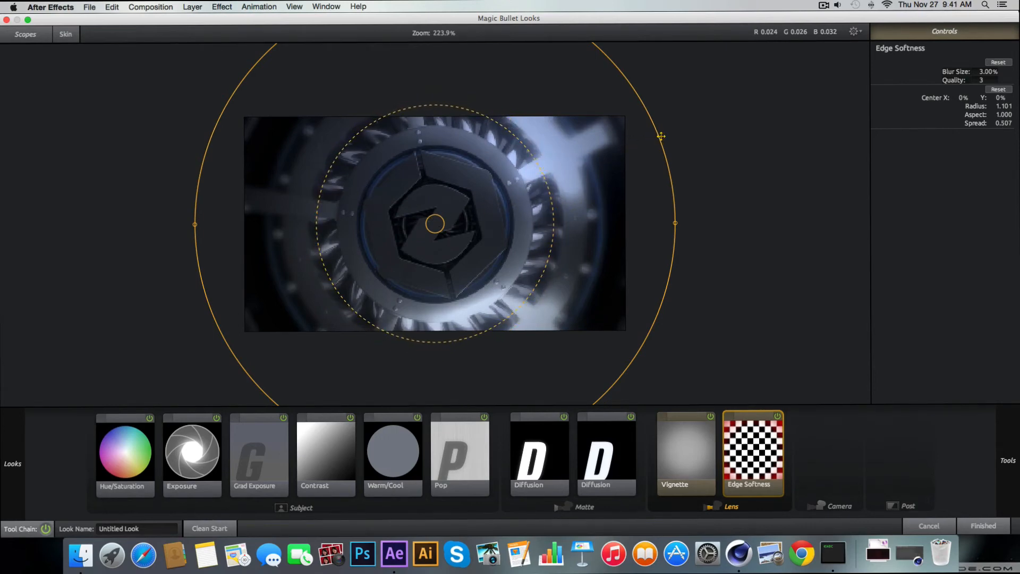
pyautogui.moveTo(661, 136); pyautogui.dragTo(676, 127)
pyautogui.moveTo(560, 169); pyautogui.dragTo(536, 188)
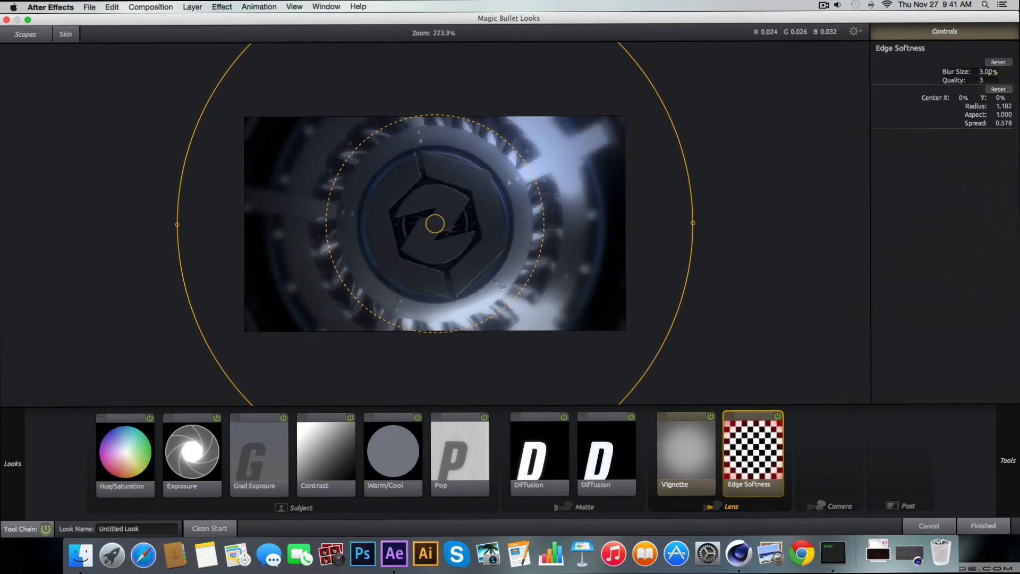
# Reduce the Blur Size of the Edge Softness tool to a subtle blur around the frame edges
pyautogui.moveTo(989, 72); pyautogui.dragTo(977, 73)
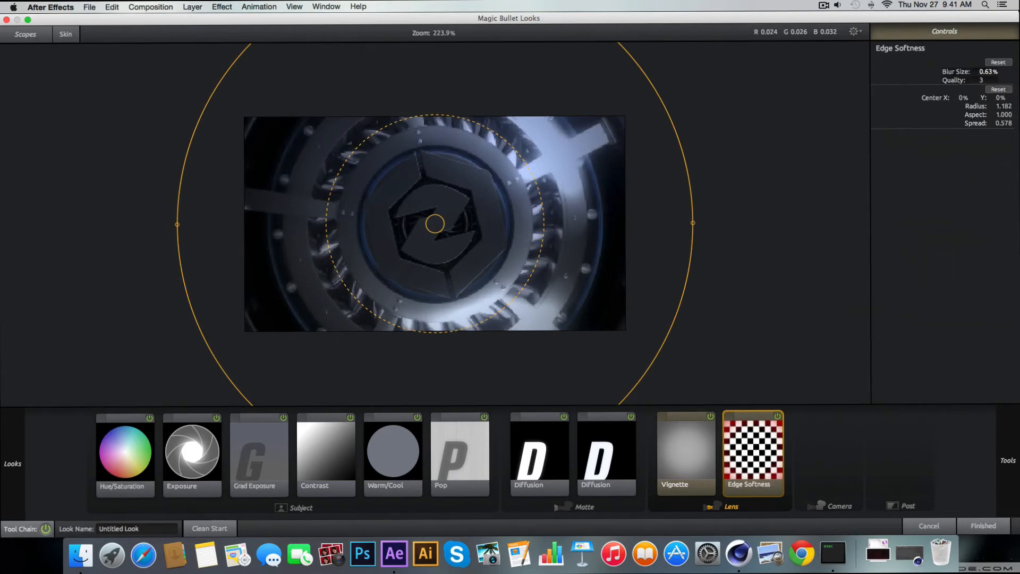
pyautogui.moveTo(989, 72); pyautogui.dragTo(996, 72)
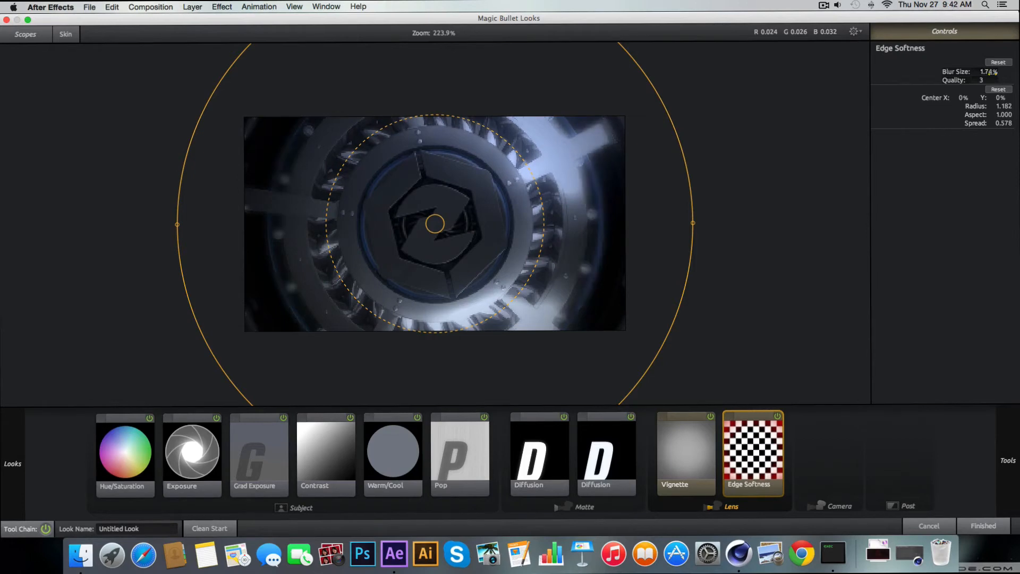
pyautogui.scroll(5, 550, 231)
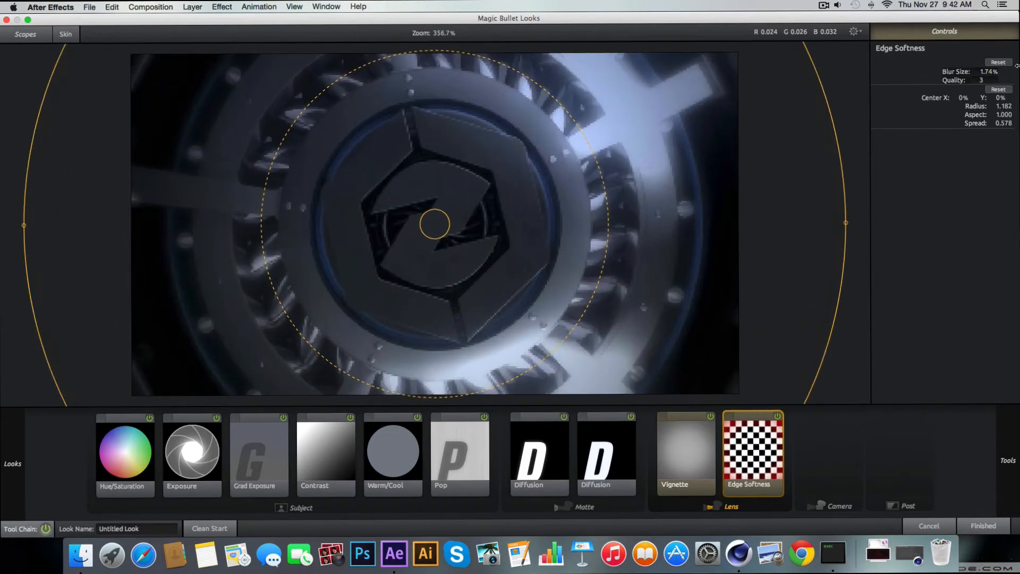
pyautogui.moveTo(990, 72); pyautogui.dragTo(986, 72)
# Add an Anamorphic Flare to the Lens group and fine-tune its Size, Boost and Threshold for a faint blue streak
pyautogui.moveTo(1008, 460)
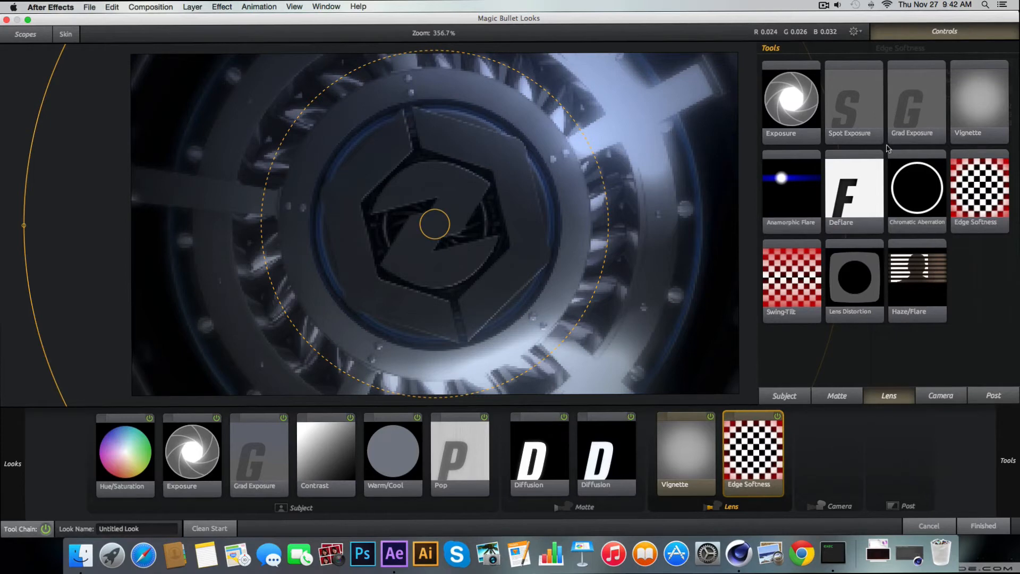
pyautogui.doubleClick(781, 186)
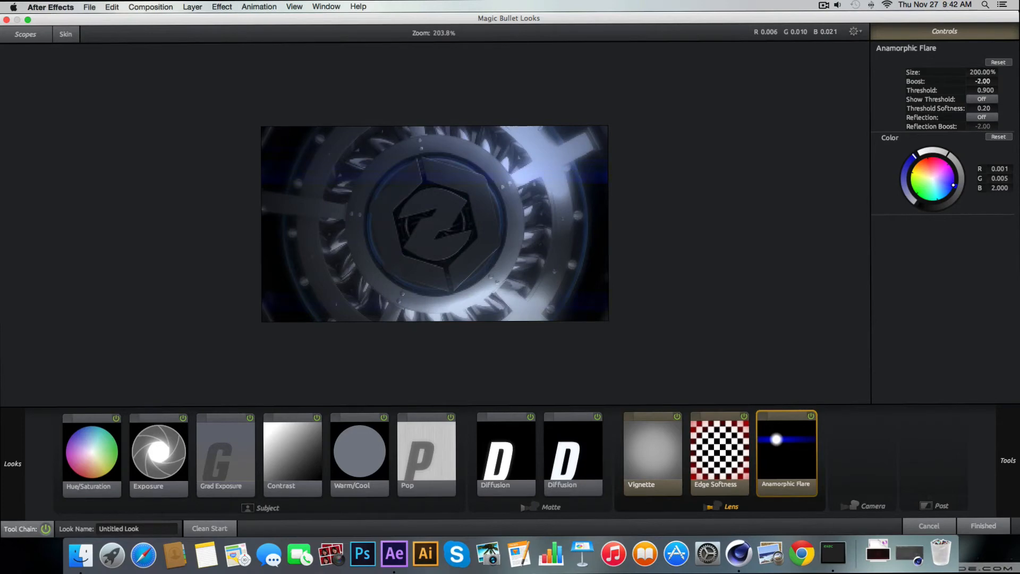
pyautogui.moveTo(982, 82)
pyautogui.mouseDown()
pyautogui.moveTo(1003, 82)
pyautogui.moveTo(991, 82)
pyautogui.mouseUp()
pyautogui.moveTo(987, 73); pyautogui.dragTo(983, 73)
pyautogui.moveTo(982, 82); pyautogui.dragTo(975, 81)
pyautogui.moveTo(985, 91)
pyautogui.mouseDown()
pyautogui.moveTo(940, 91)
pyautogui.moveTo(998, 90)
pyautogui.mouseUp()
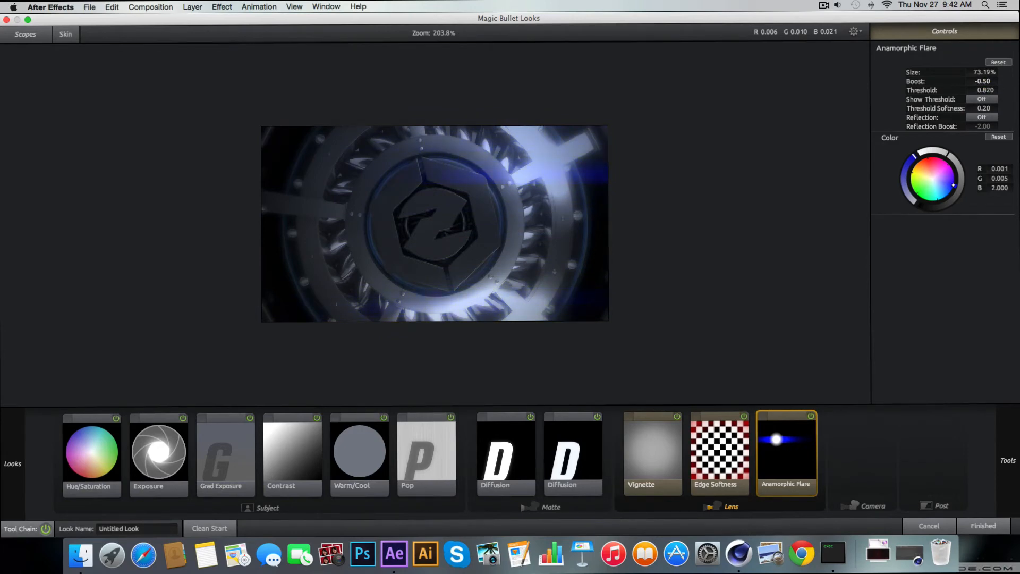
# Add a Contrast tool to the Camera group with its Contrast at +0.070
pyautogui.moveTo(1017, 447)
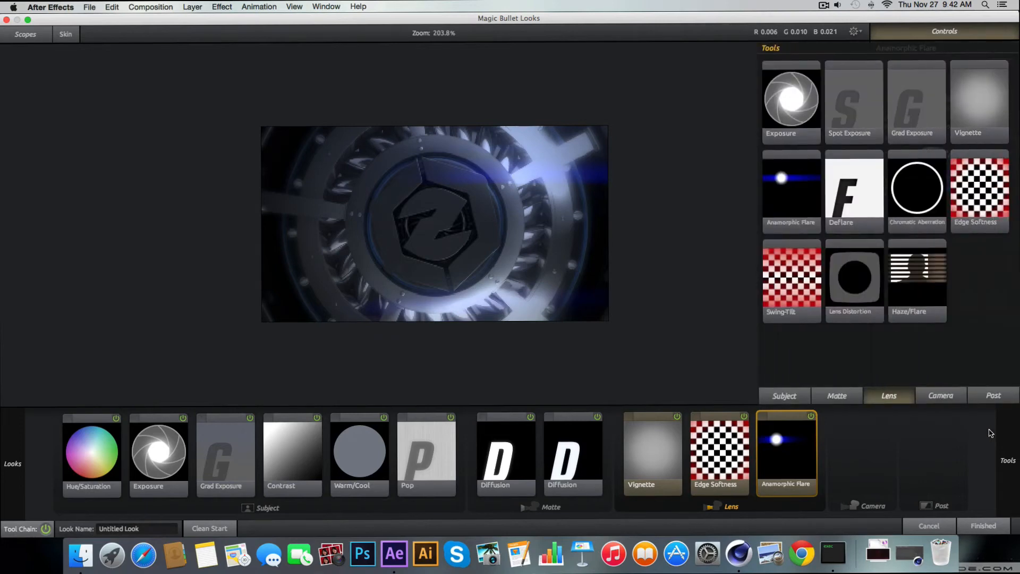
pyautogui.click(934, 395)
pyautogui.scroll(-3, 909, 110)
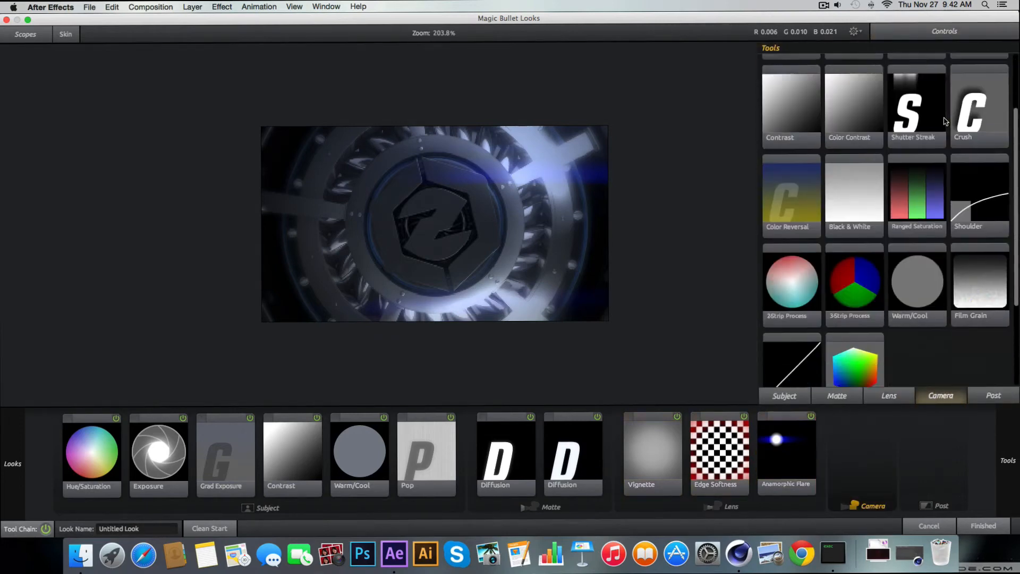
pyautogui.scroll(2, 869, 113)
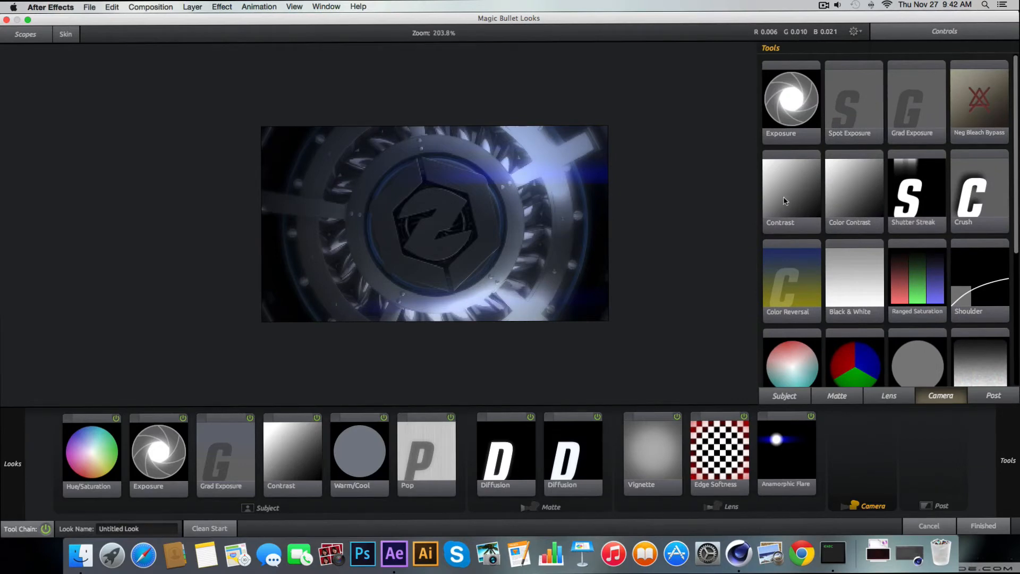
pyautogui.doubleClick(785, 200)
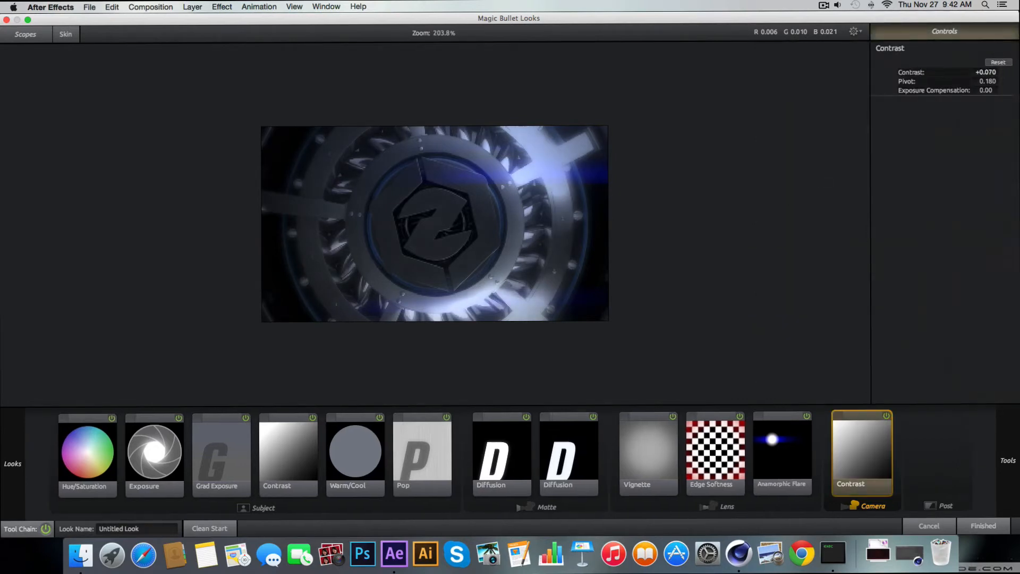
pyautogui.moveTo(1016, 407)
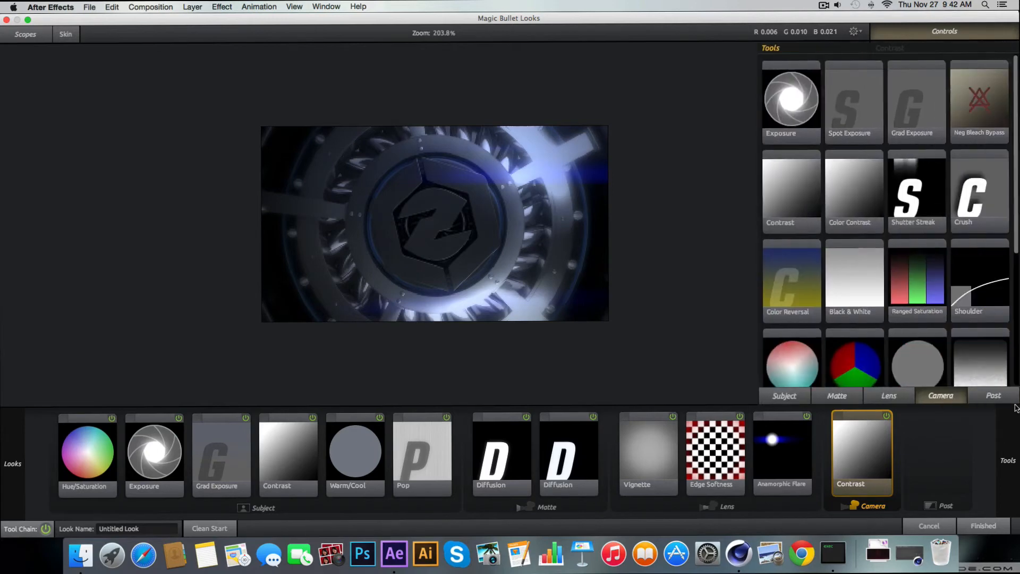
# Add an S Curve tool to the Post group of the look
pyautogui.scroll(-3, 930, 337)
pyautogui.scroll(3, 937, 337)
pyautogui.click(992, 395)
pyautogui.scroll(-5, 941, 318)
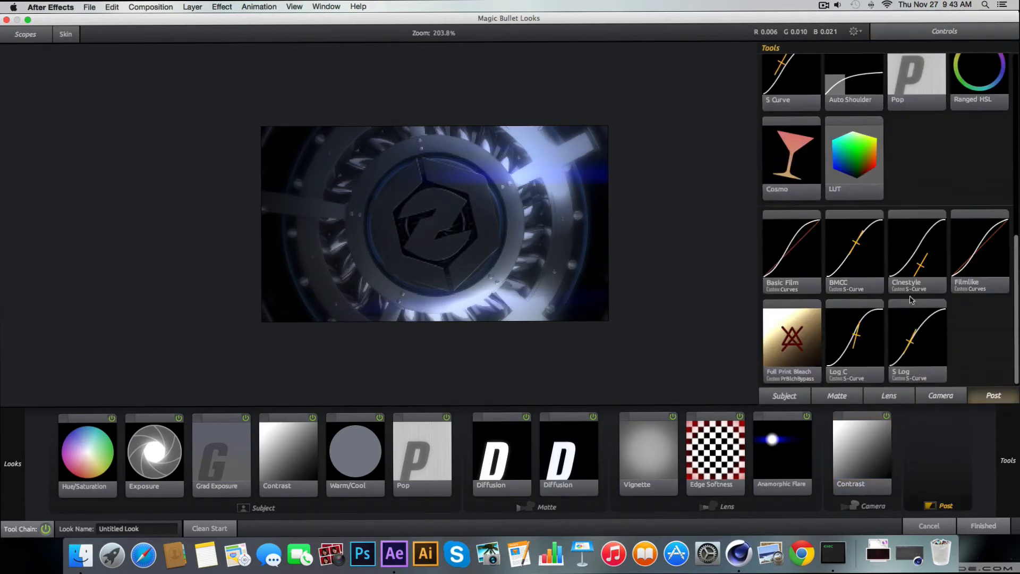
pyautogui.scroll(2, 866, 242)
pyautogui.scroll(5, 866, 239)
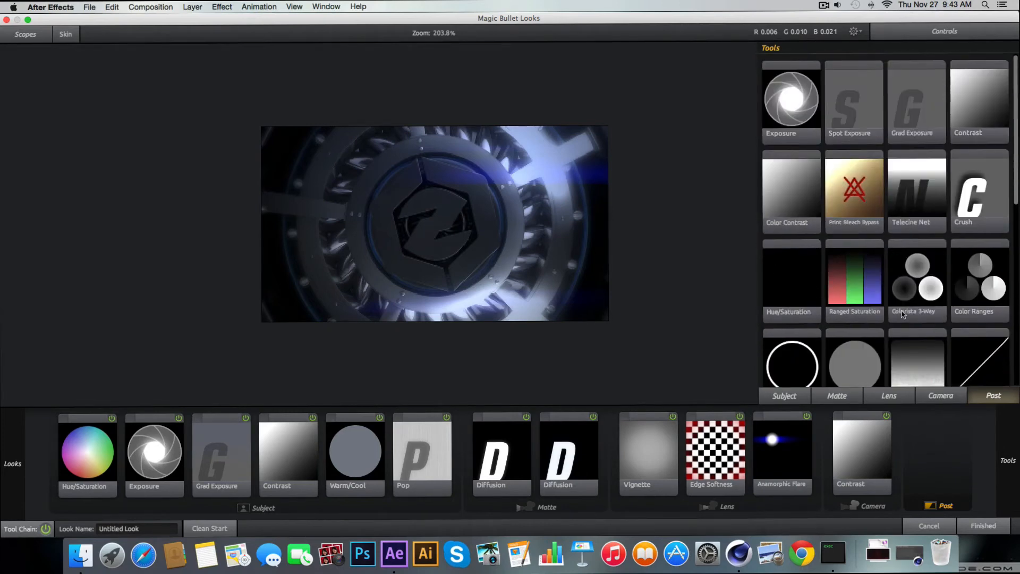
pyautogui.scroll(-3, 901, 314)
pyautogui.doubleClick(796, 320)
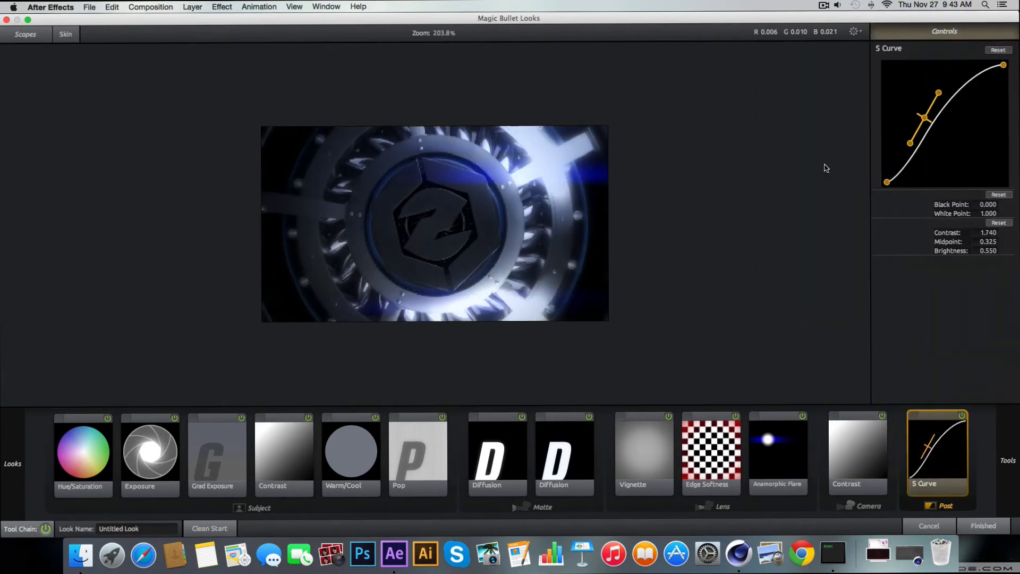
# Soften the S Curve to Contrast about 0.524, Midpoint about 0.427 and Brightness about 0.464, and compare the image with and without it
pyautogui.moveTo(925, 117); pyautogui.dragTo(917, 149)
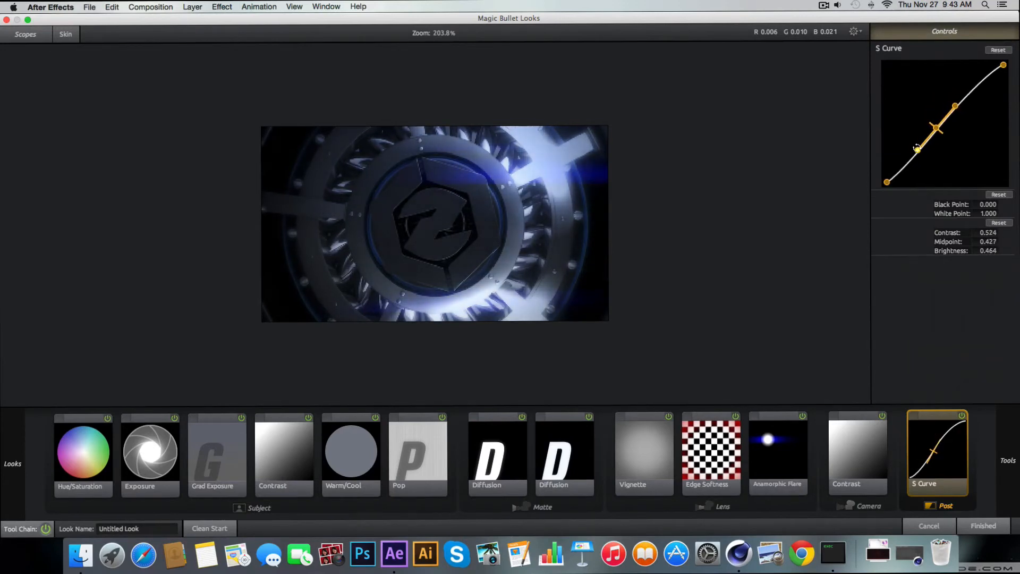
pyautogui.click(960, 417)
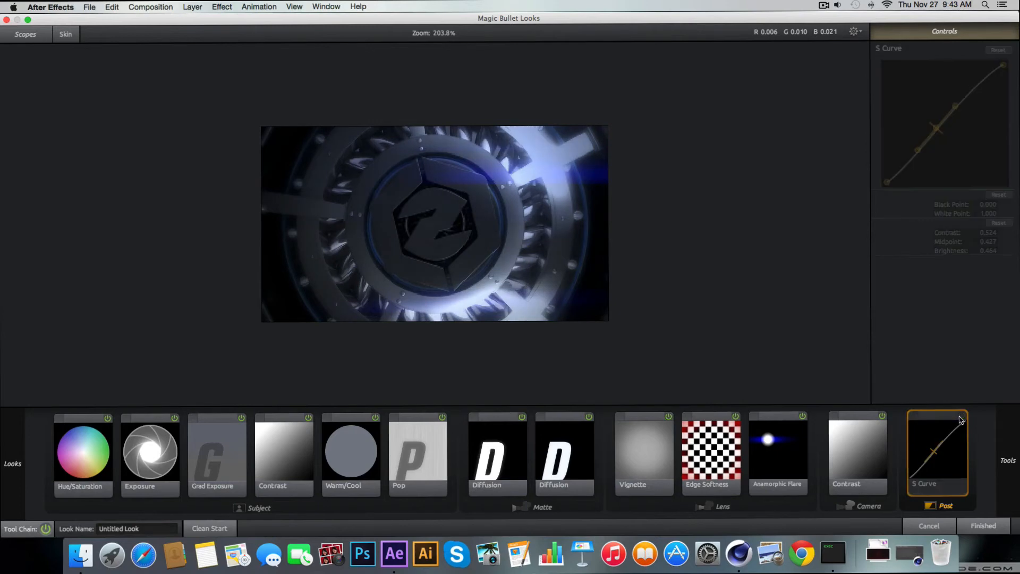
pyautogui.click(961, 417)
pyautogui.click(961, 417)
pyautogui.click(961, 418)
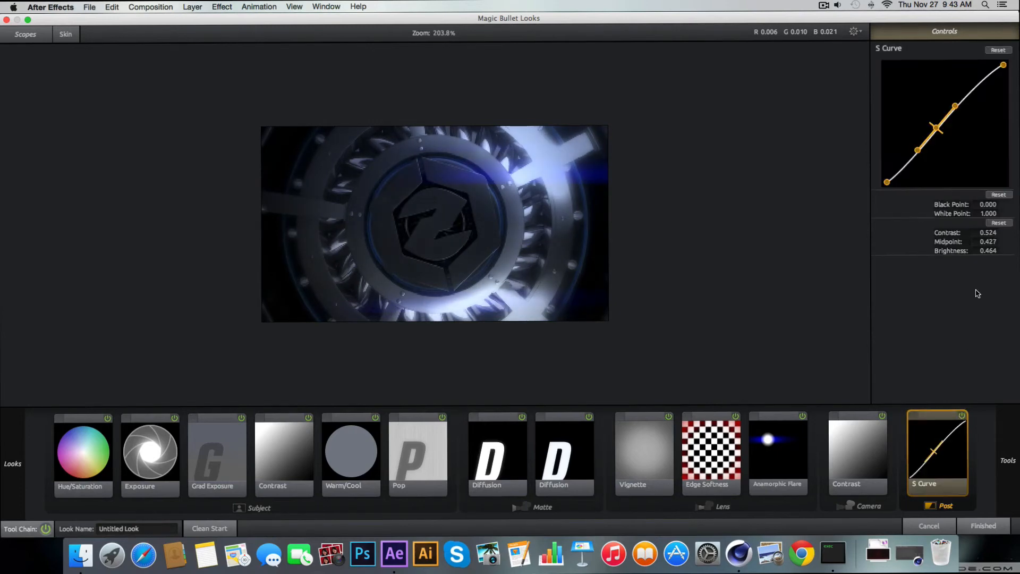
# Steepen and fine-tune the S Curve, comparing the image with and without it, and apply the finished look to the layer
pyautogui.moveTo(917, 150); pyautogui.dragTo(921, 152)
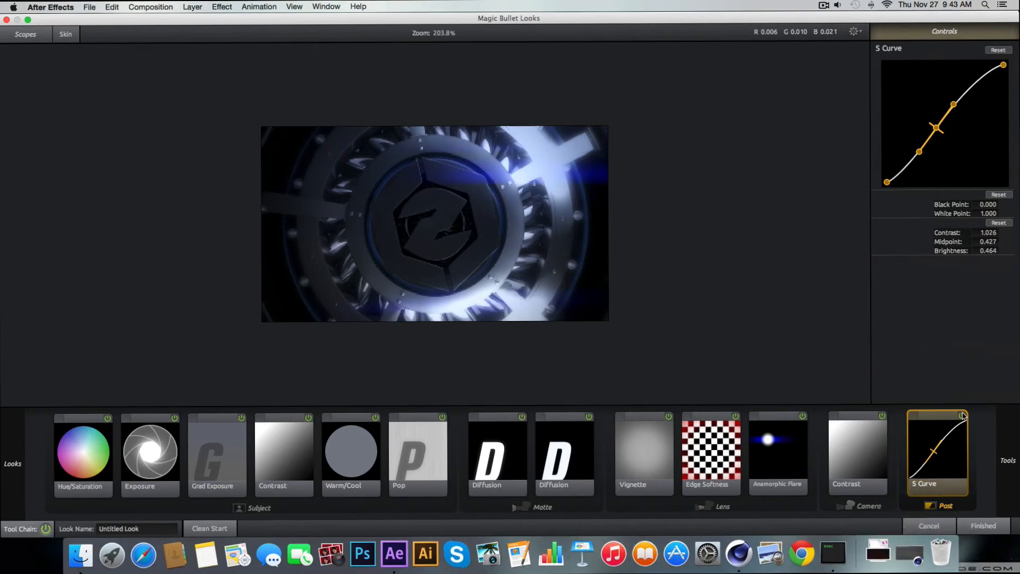
pyautogui.click(962, 416)
pyautogui.click(962, 416)
pyautogui.click(962, 416)
pyautogui.click(962, 416)
pyautogui.moveTo(920, 153); pyautogui.dragTo(944, 120)
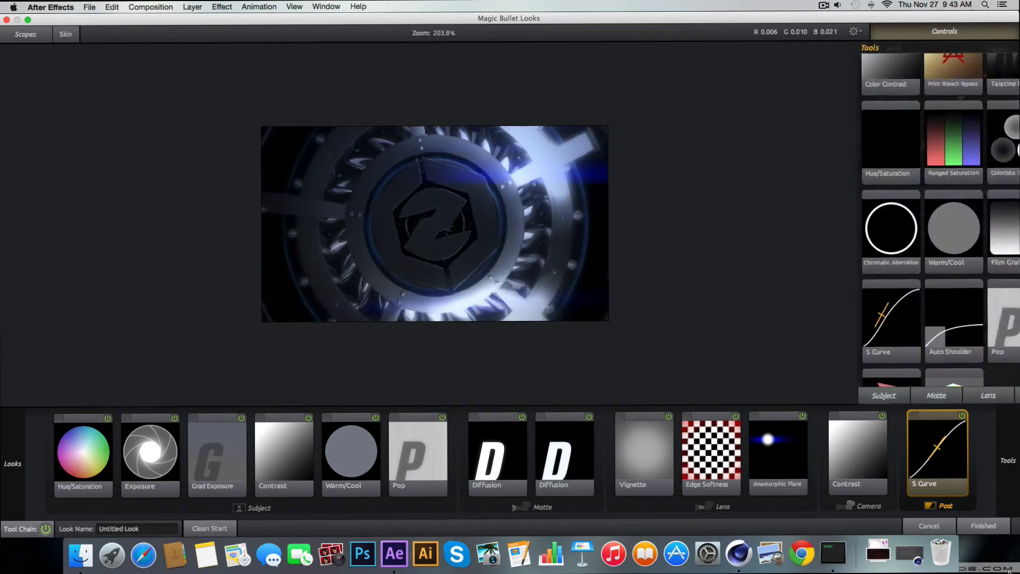
pyautogui.click(983, 526)
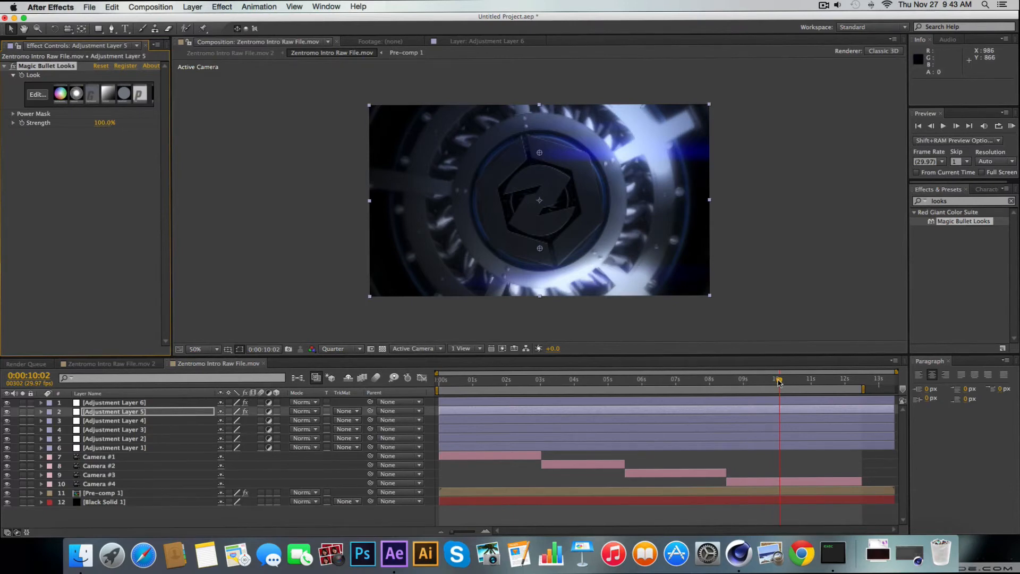
# Reopen the look at 0:00:11:28, turn off the Anamorphic Flare tool and apply the change
pyautogui.moveTo(778, 381); pyautogui.dragTo(844, 382)
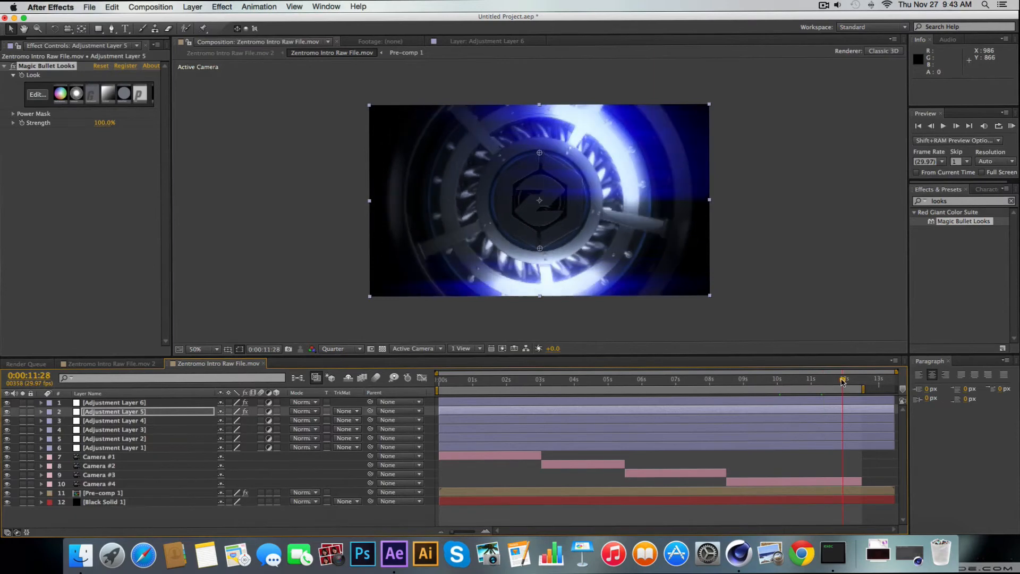
pyautogui.click(35, 98)
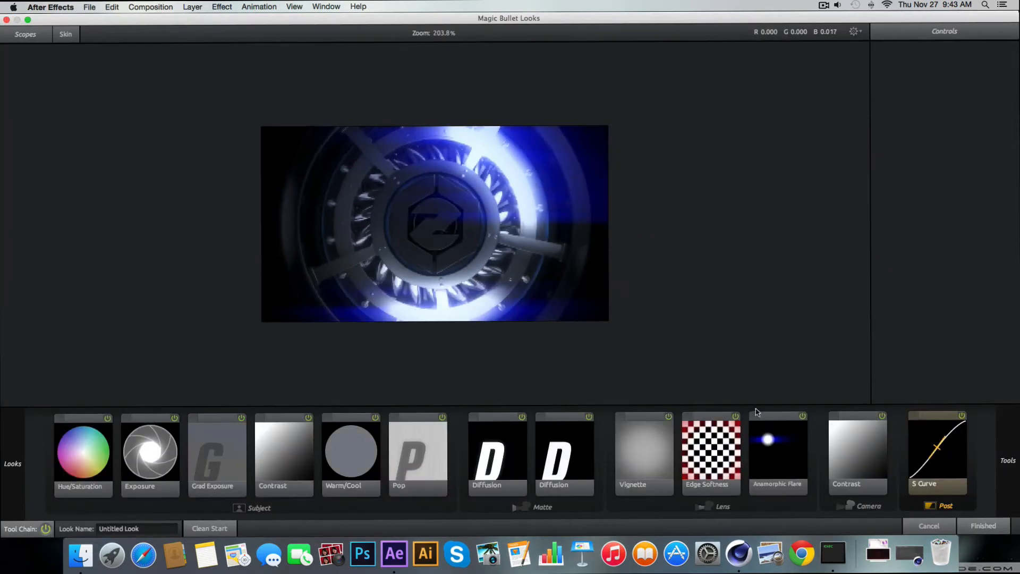
pyautogui.click(795, 432)
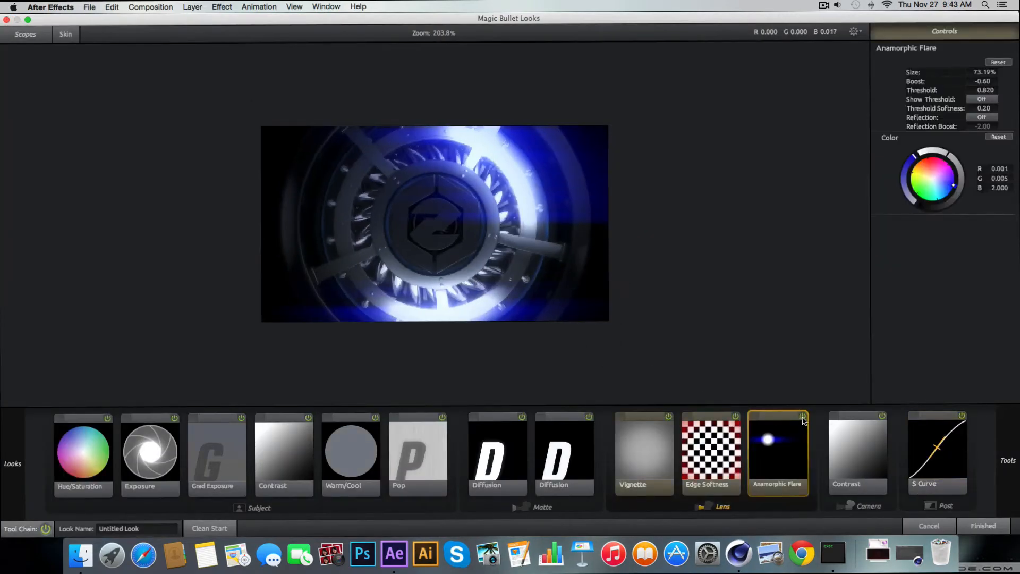
pyautogui.click(802, 417)
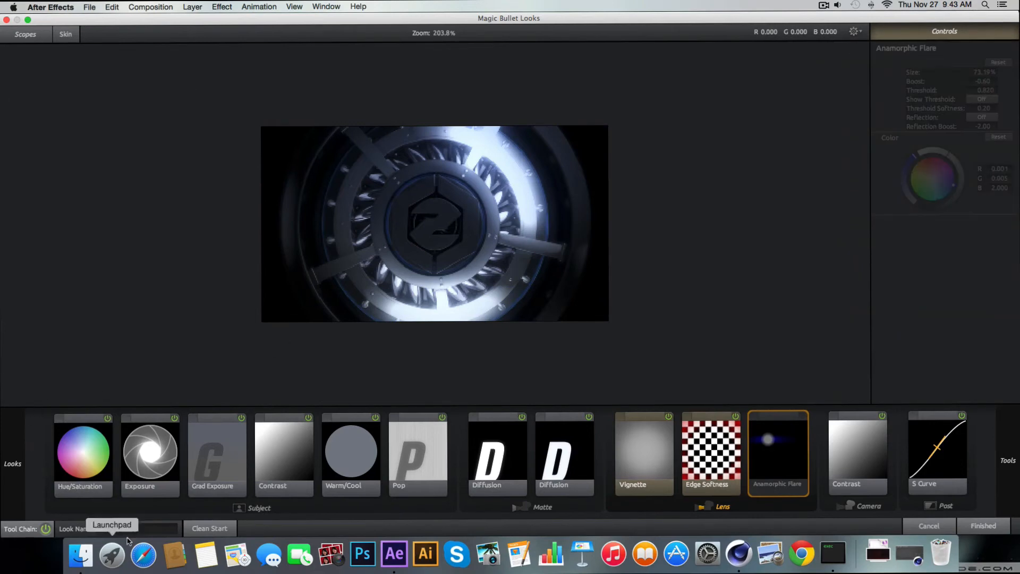
pyautogui.click(983, 525)
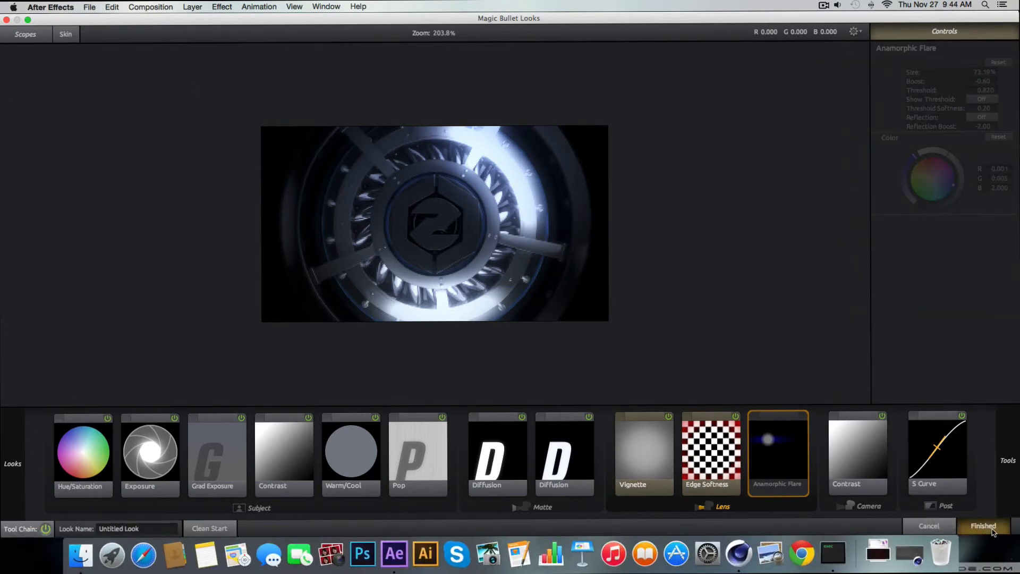
# Select the Magic Bullet Looks effect on Adjustment Layer 5 and start saving it as an animation preset
pyautogui.click(62, 167)
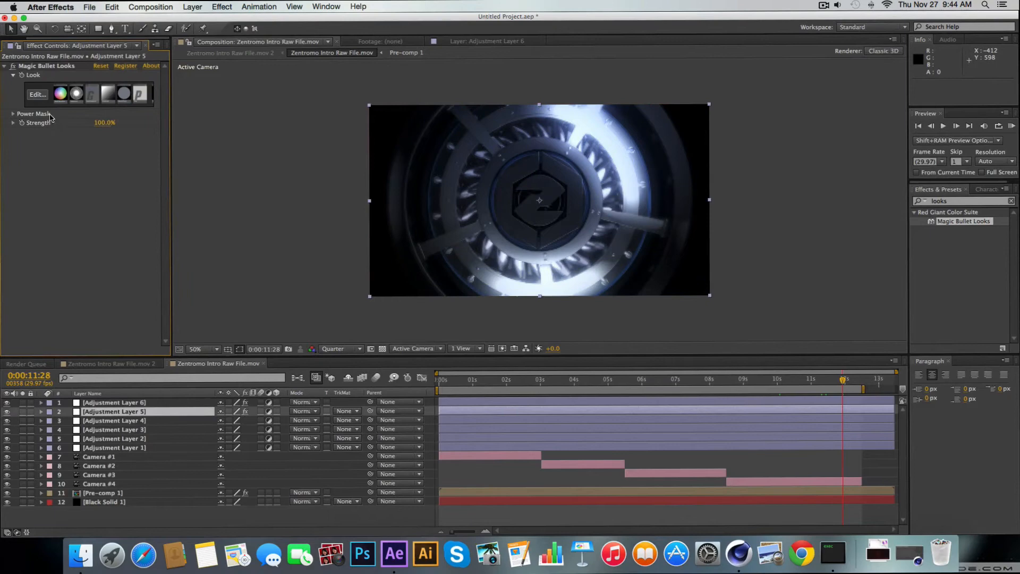
pyautogui.click(51, 68)
pyautogui.click(1010, 200)
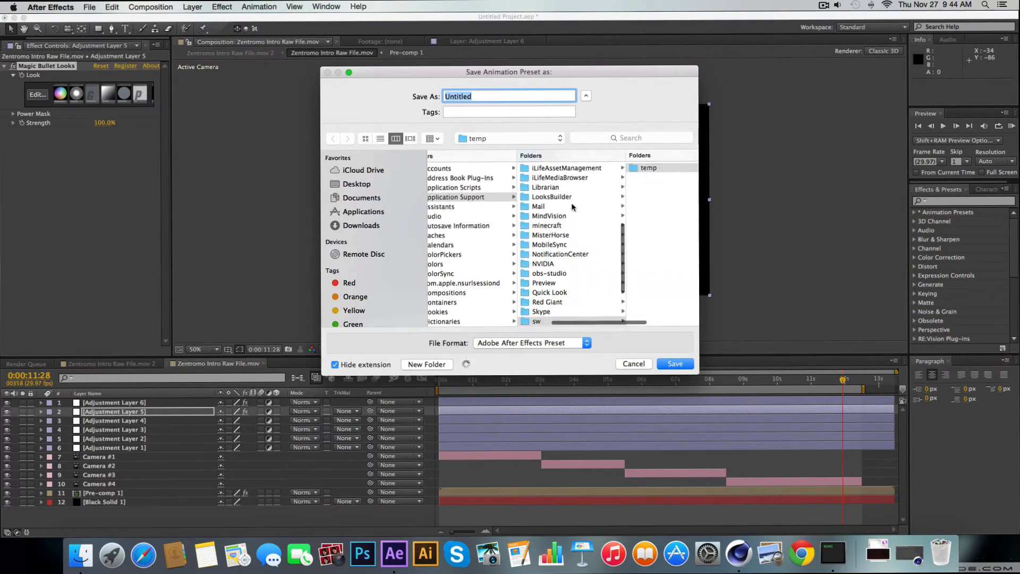
# Search the user's Library and Application Support folders for a suitable place to store the animation preset
pyautogui.scroll(-3, 569, 310)
pyautogui.scroll(2, 570, 310)
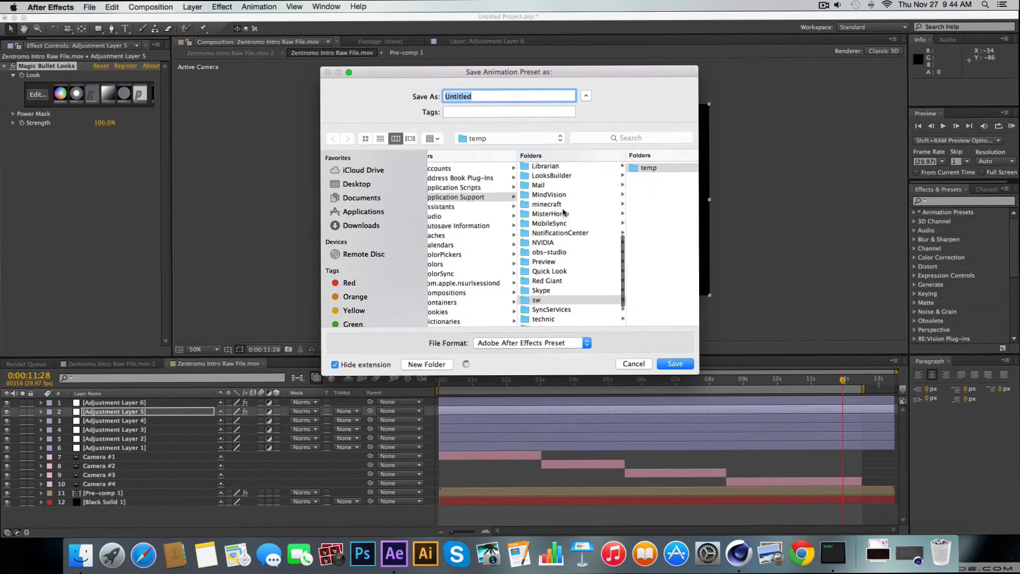
pyautogui.hscroll(-4, 484, 226)
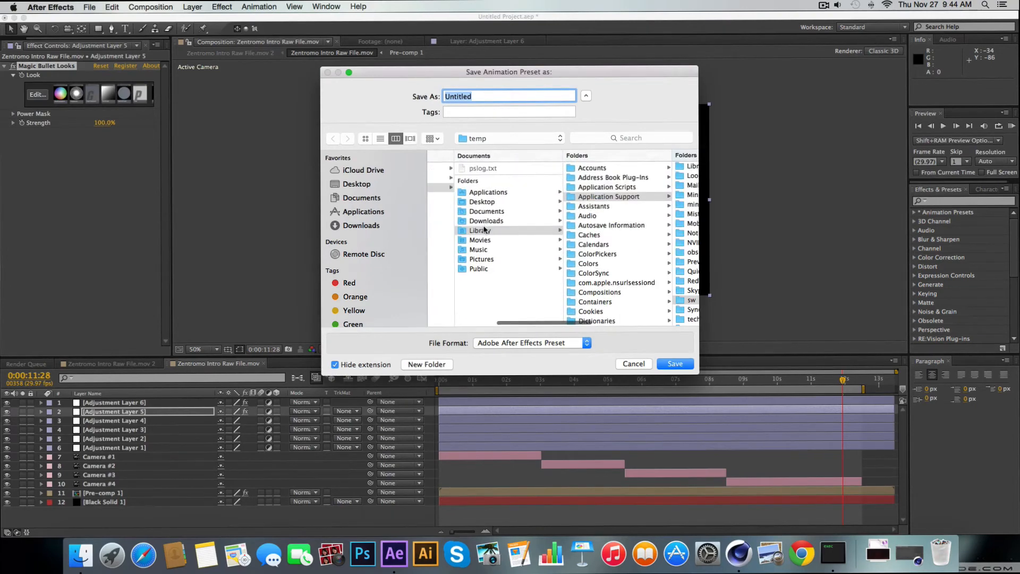
pyautogui.scroll(-5, 648, 277)
pyautogui.scroll(4, 659, 266)
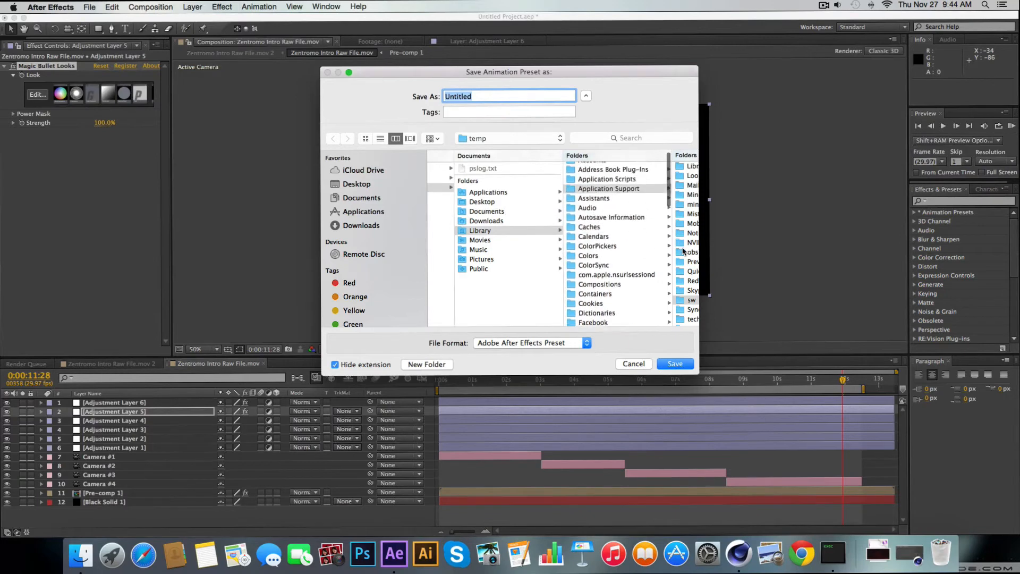
pyautogui.hscroll(5, 685, 249)
pyautogui.scroll(-15, 648, 242)
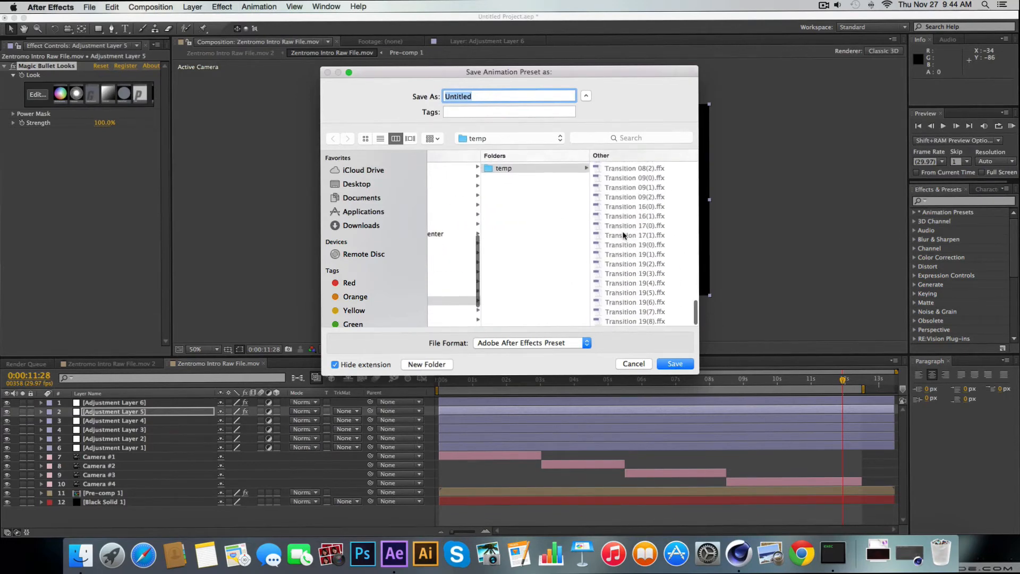
pyautogui.hscroll(-8, 574, 237)
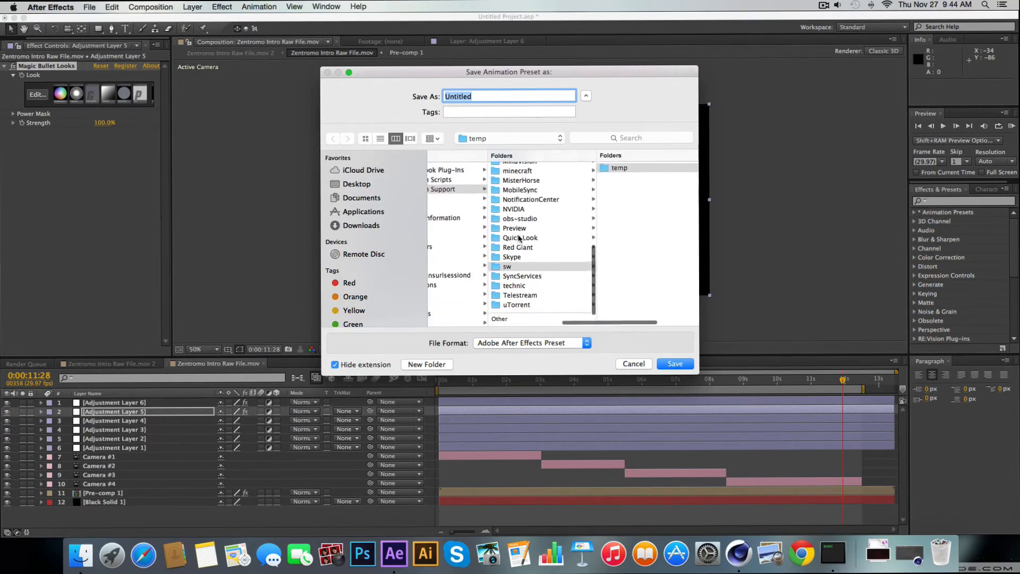
pyautogui.scroll(10, 519, 238)
pyautogui.click(525, 302)
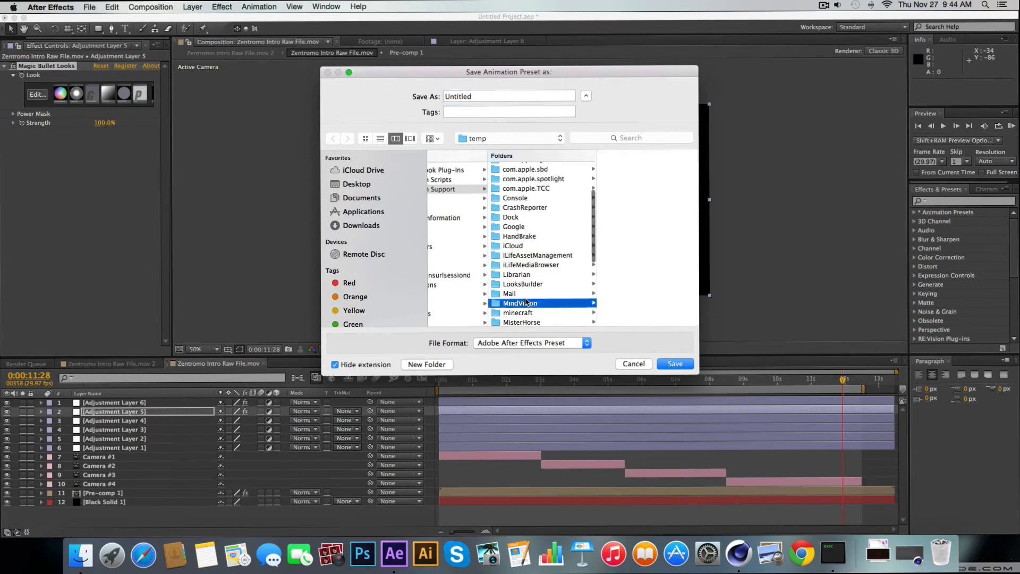
pyautogui.scroll(6, 540, 286)
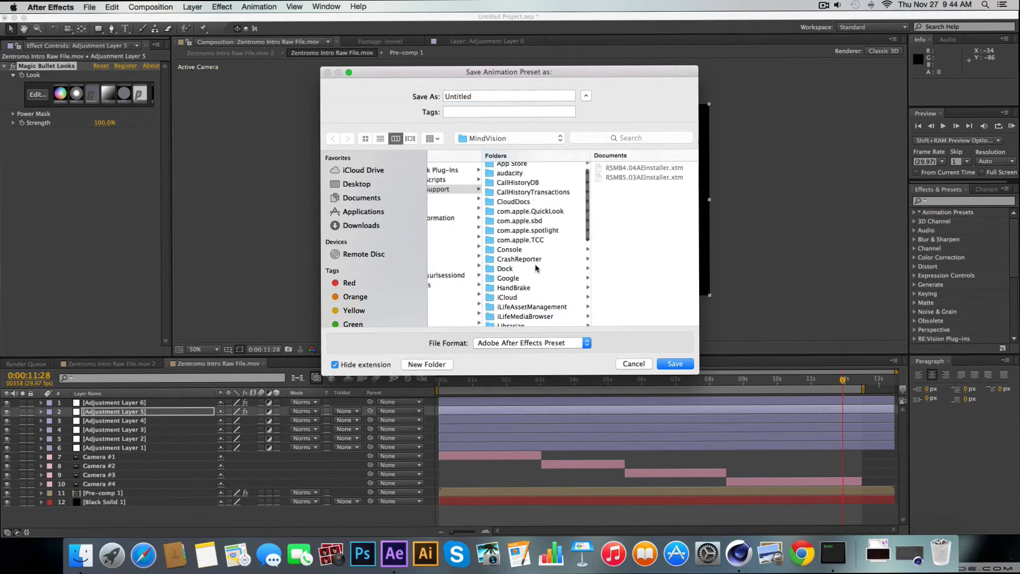
pyautogui.hscroll(-5, 463, 269)
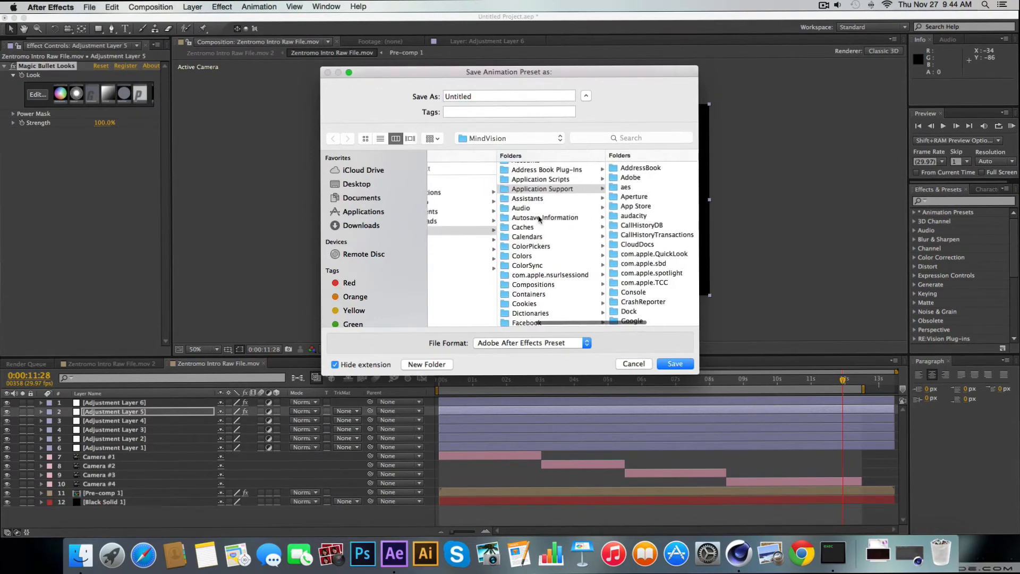
pyautogui.scroll(-5, 547, 217)
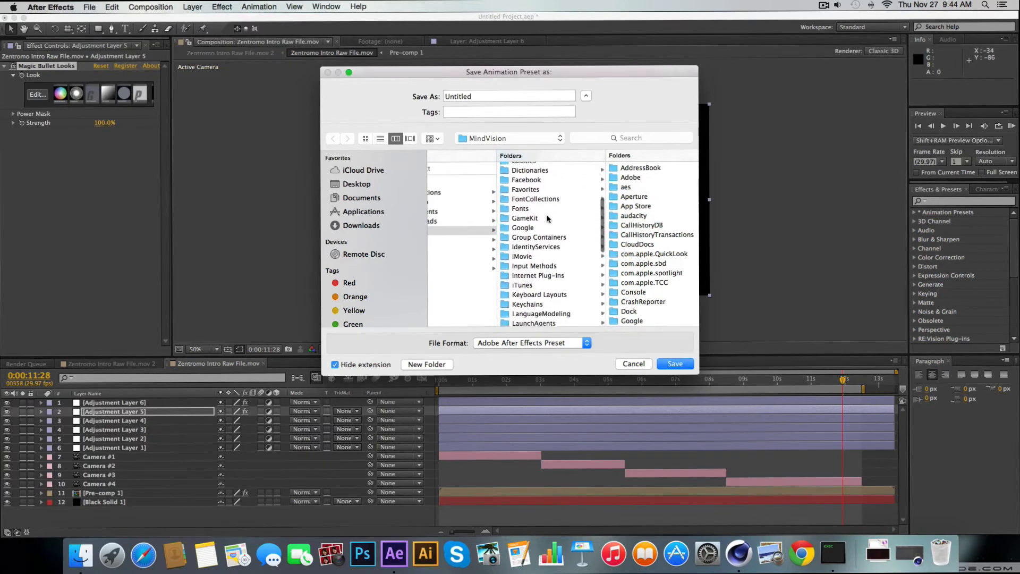
pyautogui.scroll(-10, 548, 217)
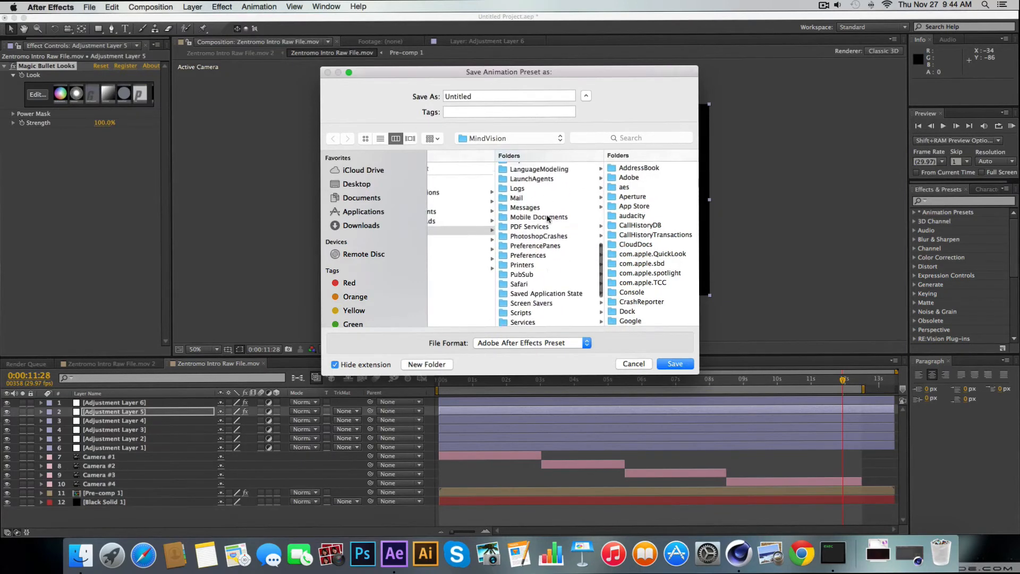
pyautogui.scroll(15, 548, 218)
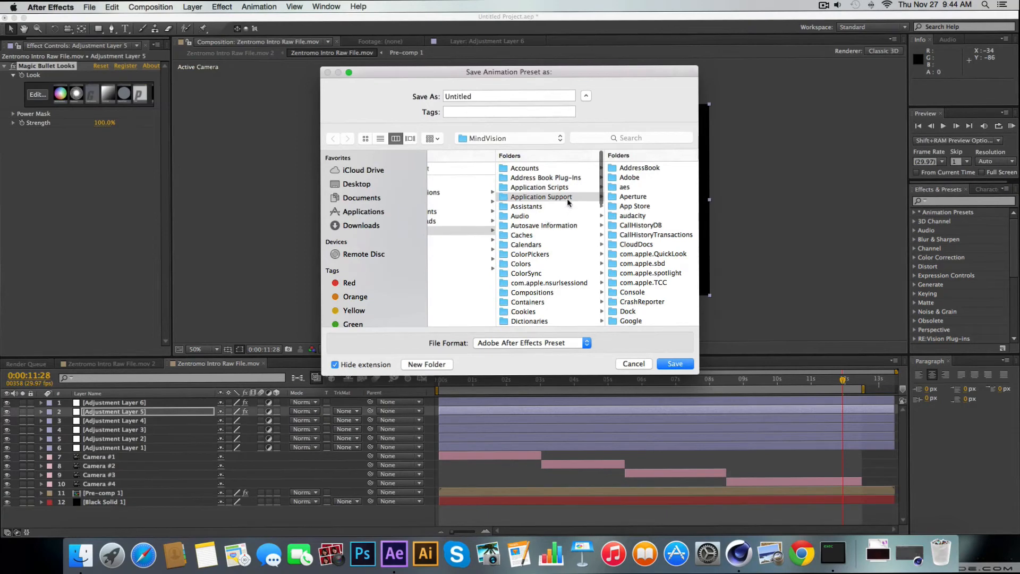
pyautogui.hscroll(-5, 552, 207)
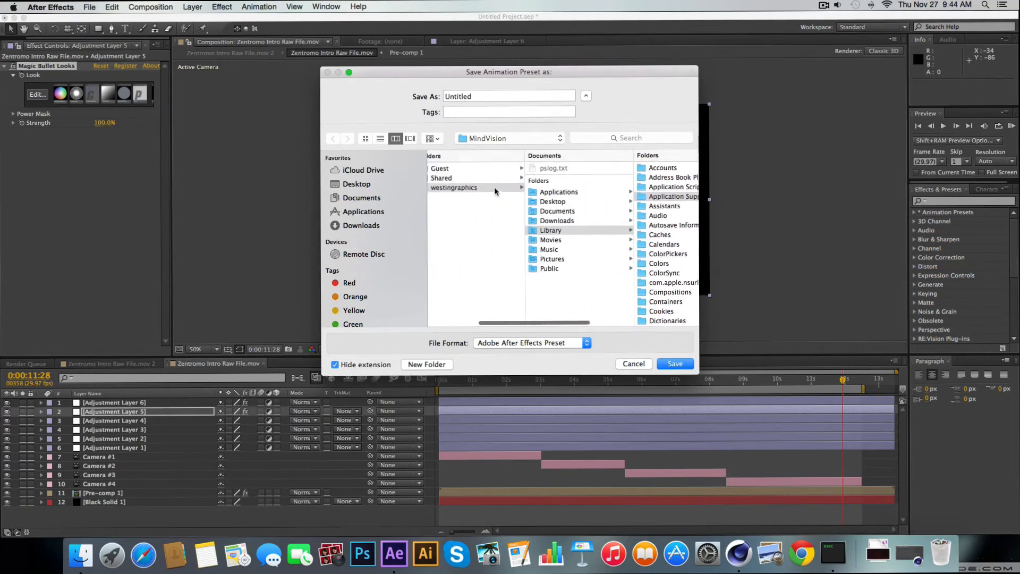
pyautogui.hscroll(-5, 472, 201)
# Browse from the Applications folder to the Presets folder of Adobe After Effects CS6 as a location for the animation preset
pyautogui.click(372, 211)
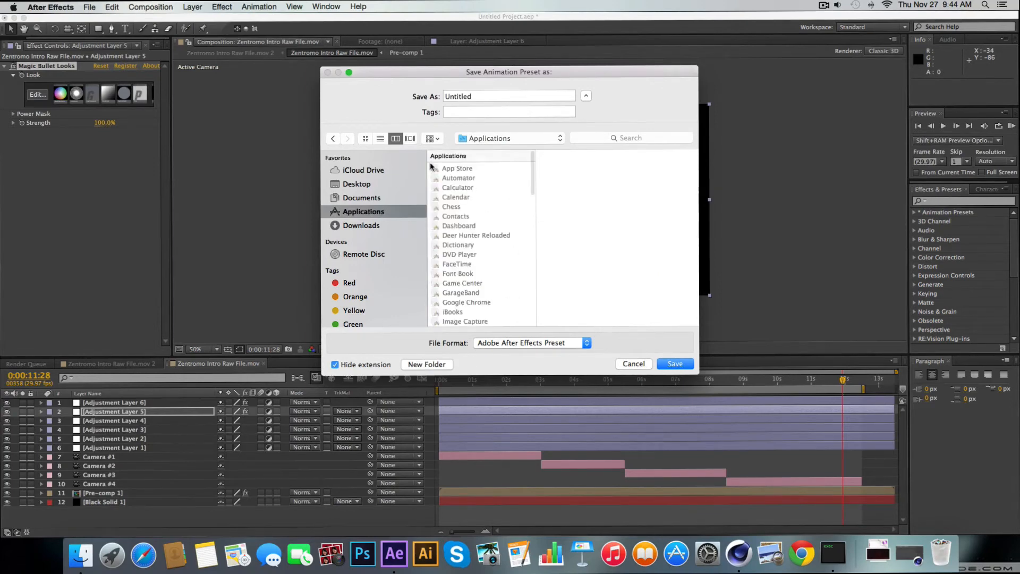
pyautogui.scroll(-5, 470, 271)
pyautogui.scroll(5, 469, 271)
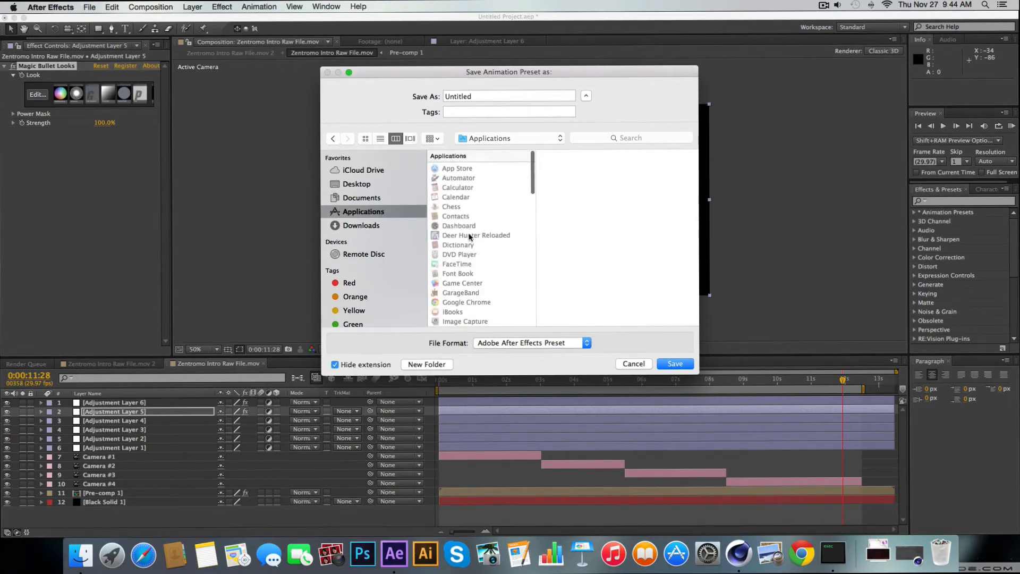
pyautogui.scroll(-15, 488, 274)
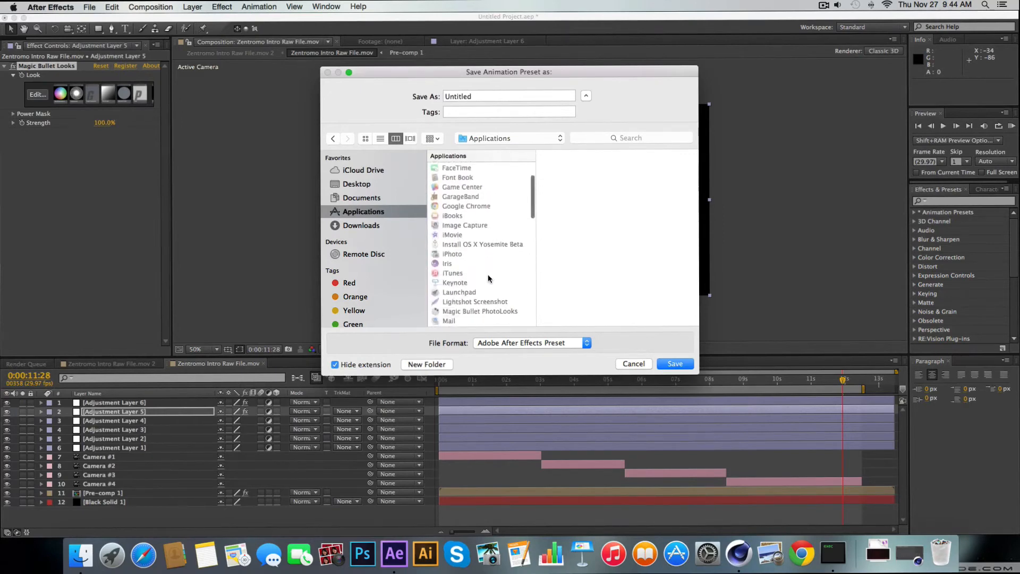
pyautogui.scroll(2, 488, 274)
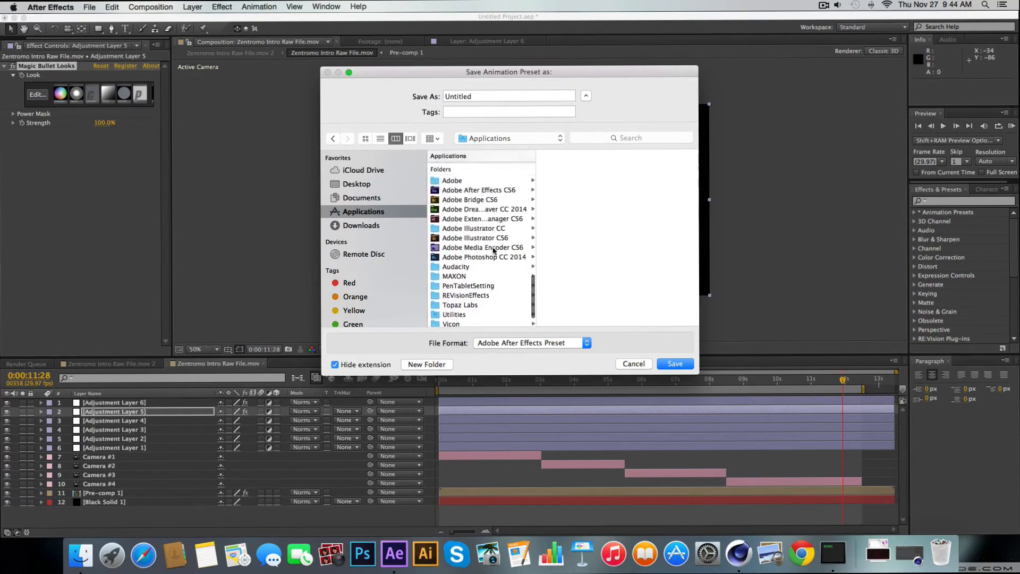
pyautogui.click(473, 190)
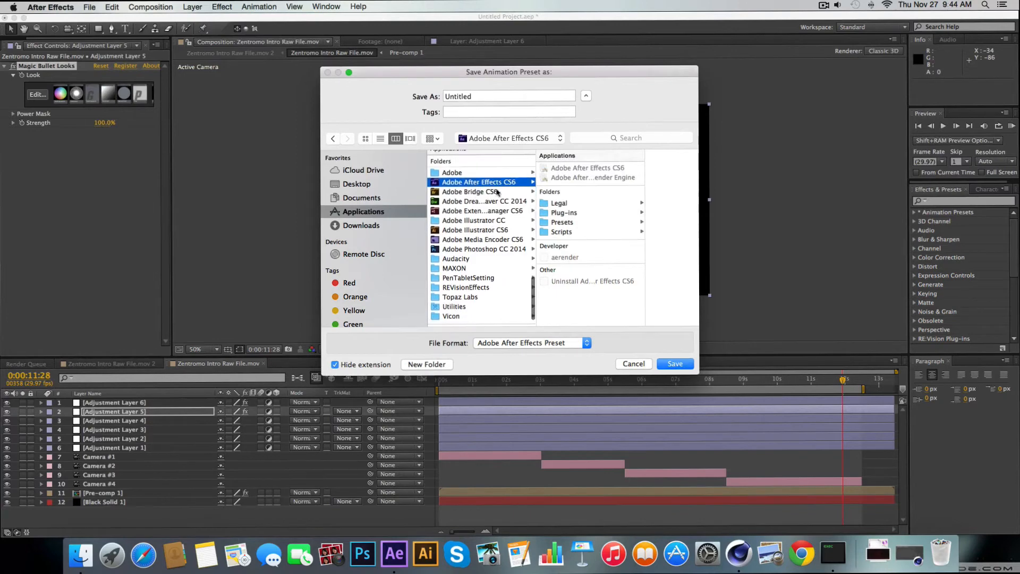
pyautogui.click(575, 214)
pyautogui.click(573, 222)
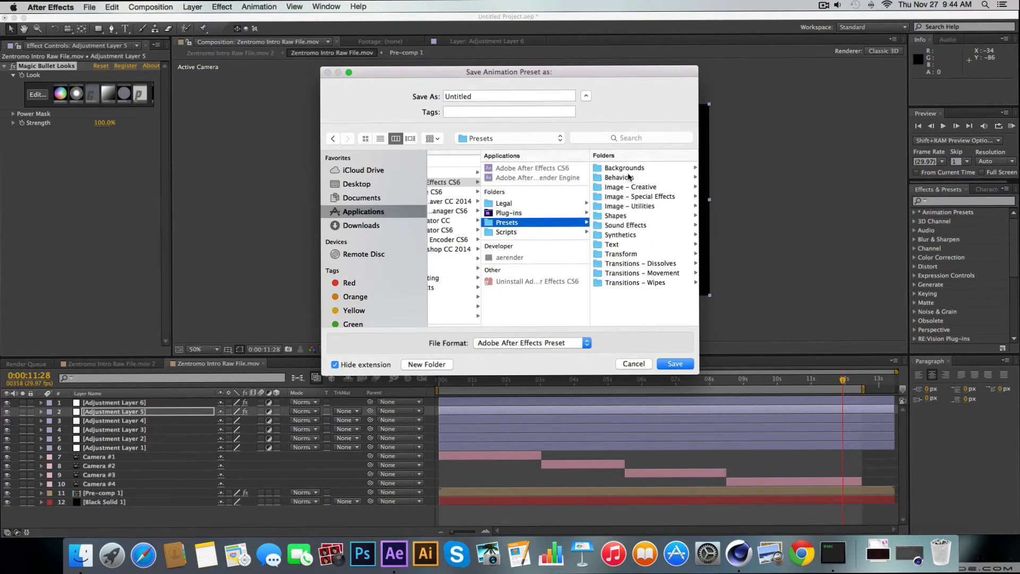
# Look through the Synthetics, Sound Effects, Shapes, Text and Transform subfolders of the Presets folder for a fitting place for the preset
pyautogui.click(637, 235)
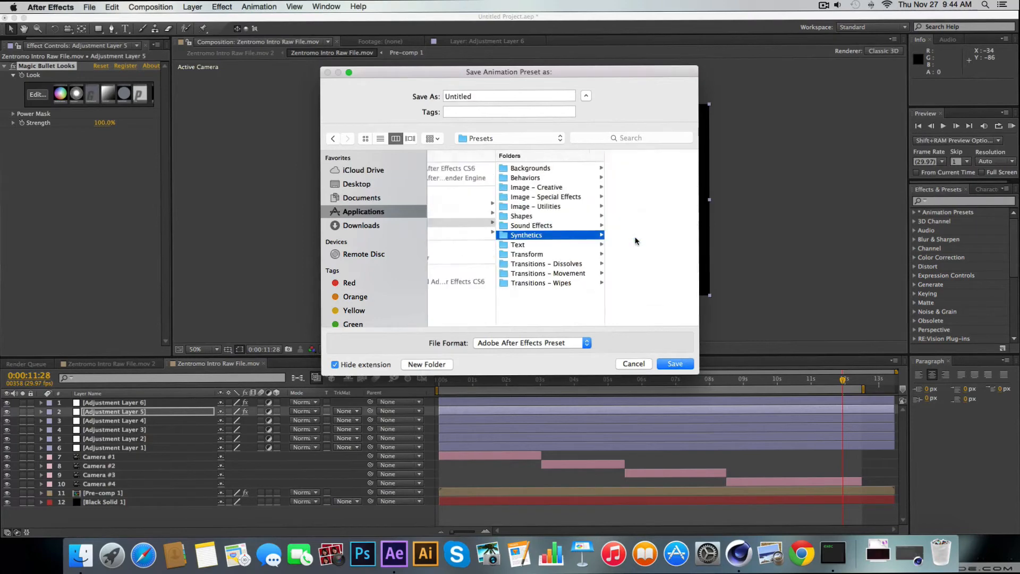
pyautogui.click(552, 226)
pyautogui.click(538, 217)
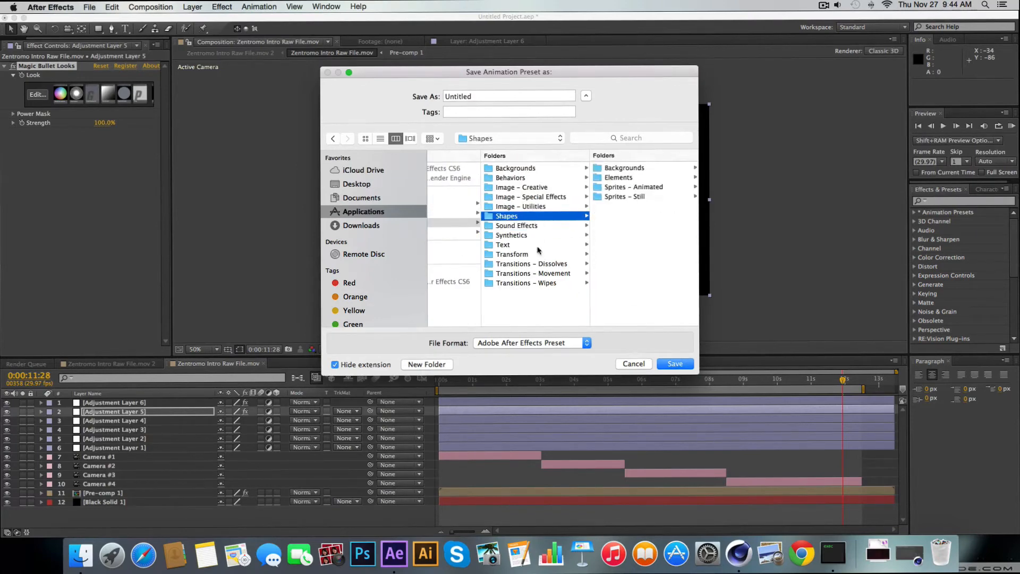
pyautogui.click(526, 314)
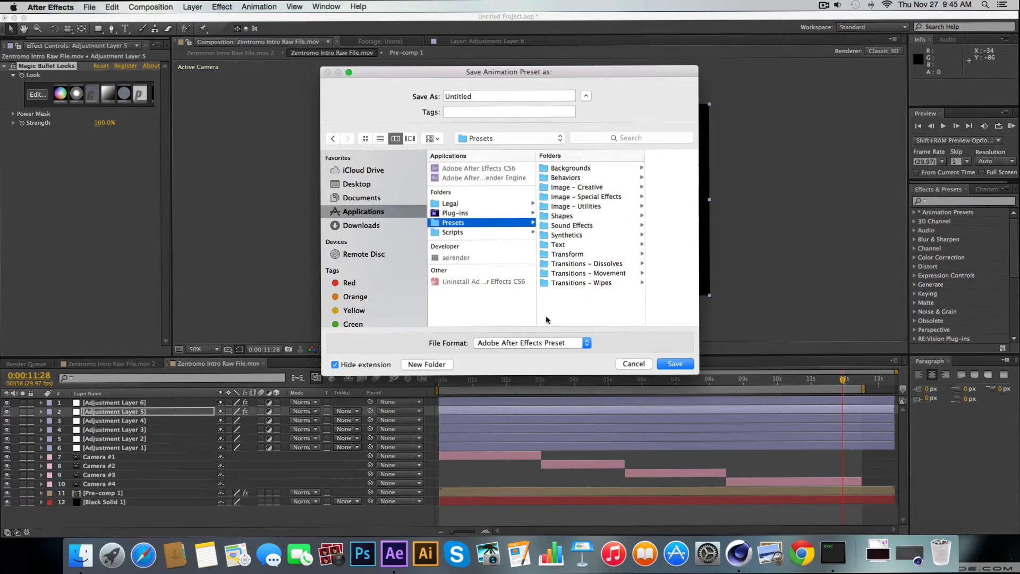
pyautogui.hscroll(-3, 489, 280)
pyautogui.hscroll(2, 489, 280)
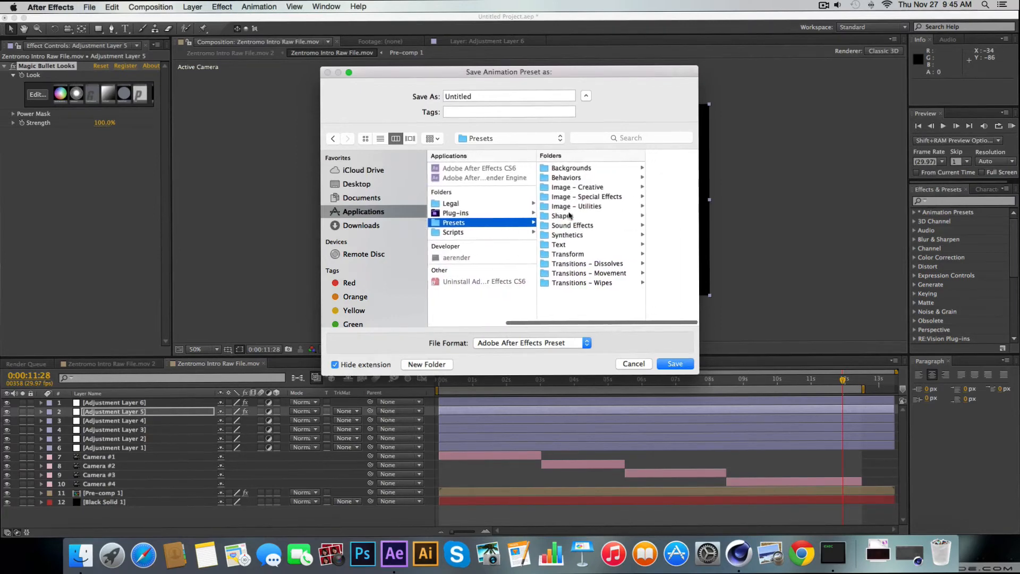
pyautogui.click(584, 235)
pyautogui.click(583, 245)
pyautogui.click(576, 255)
pyautogui.click(543, 304)
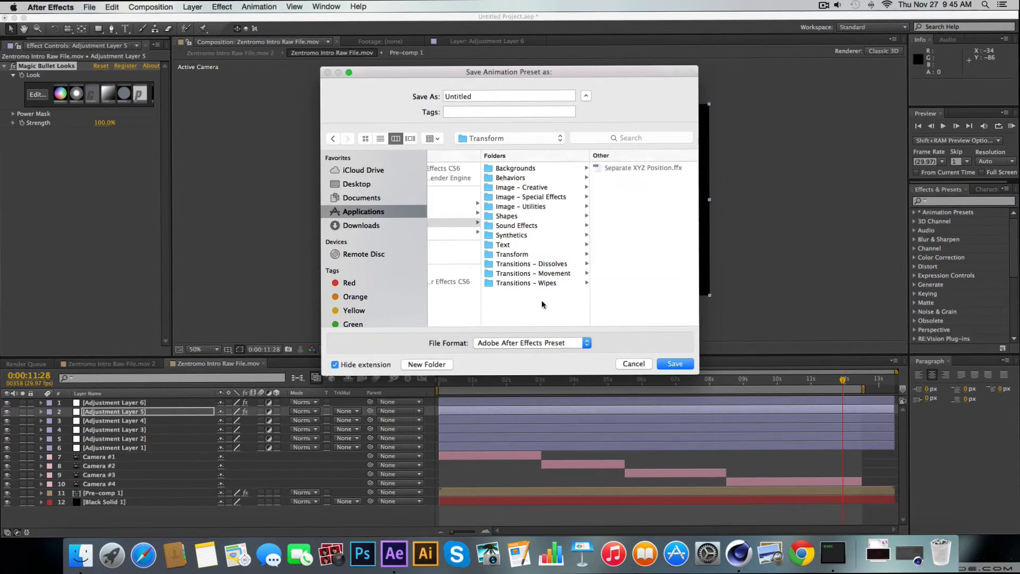
# Try naming the preset in the Presets folder, and cancel saving the animation preset
pyautogui.doubleClick(480, 97)
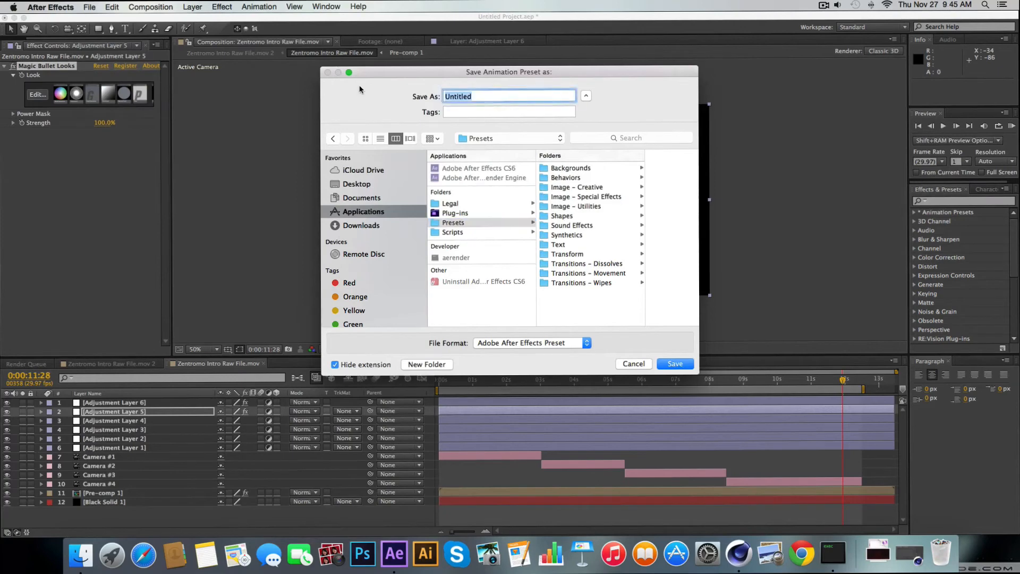
pyautogui.write('CC1')
pyautogui.press('super+a')
pyautogui.click(634, 363)
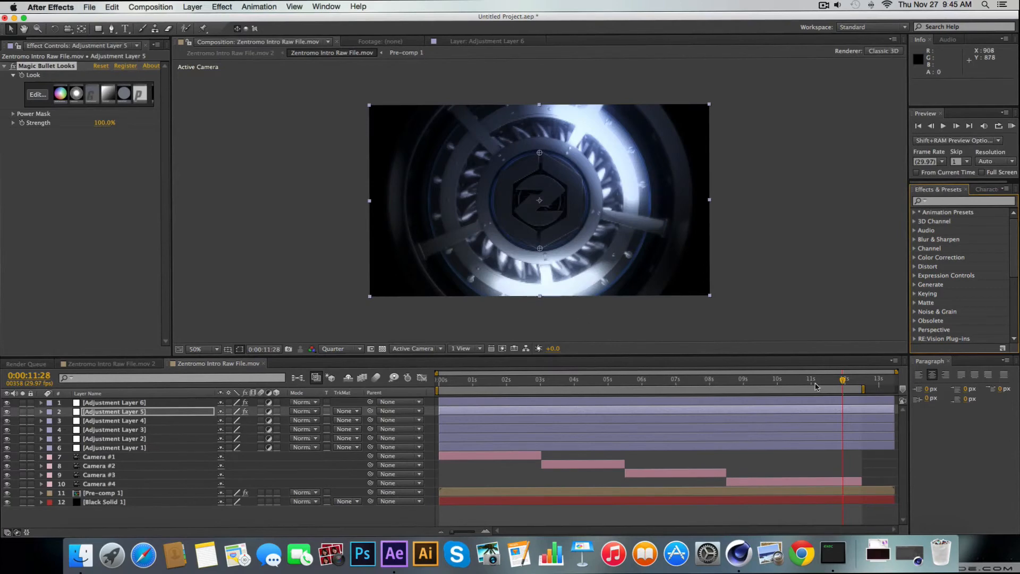
# Go back to 0:00:00:00 in the timeline and move Adjustment Layer 4 above all other layers
pyautogui.moveTo(832, 381); pyautogui.dragTo(726, 395)
pyautogui.moveTo(726, 393); pyautogui.dragTo(332, 405)
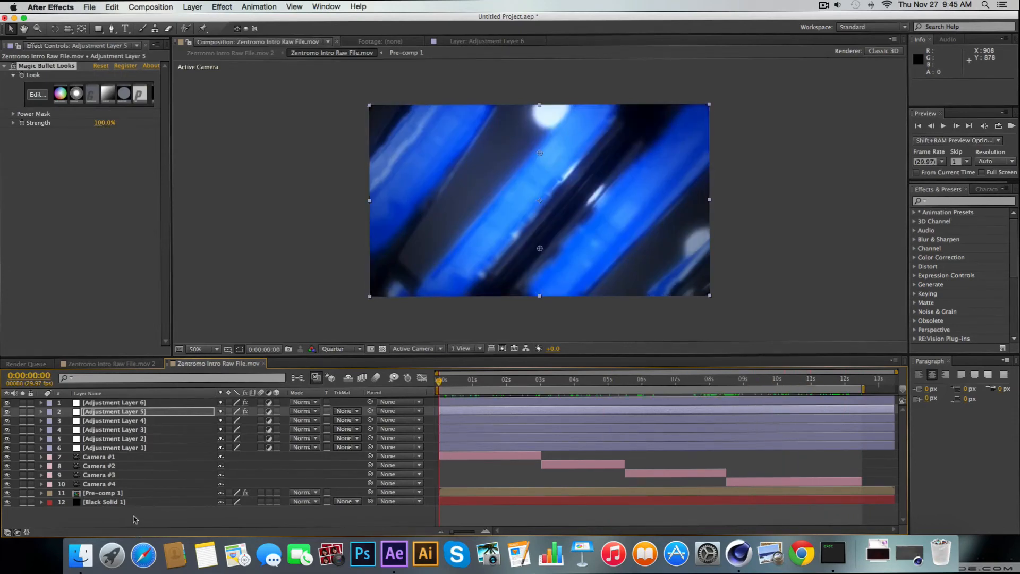
pyautogui.click(122, 402)
pyautogui.click(103, 412)
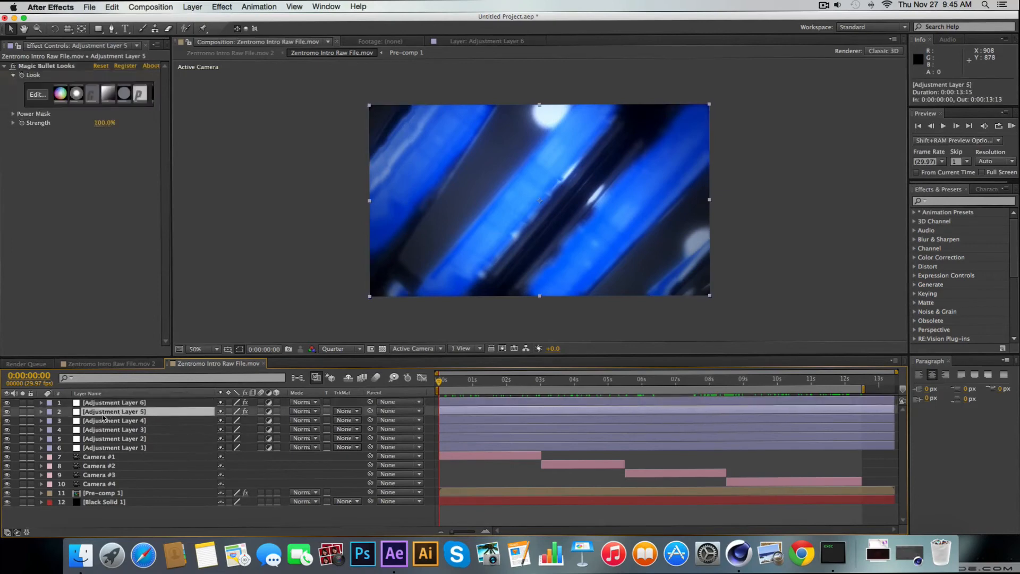
pyautogui.click(100, 421)
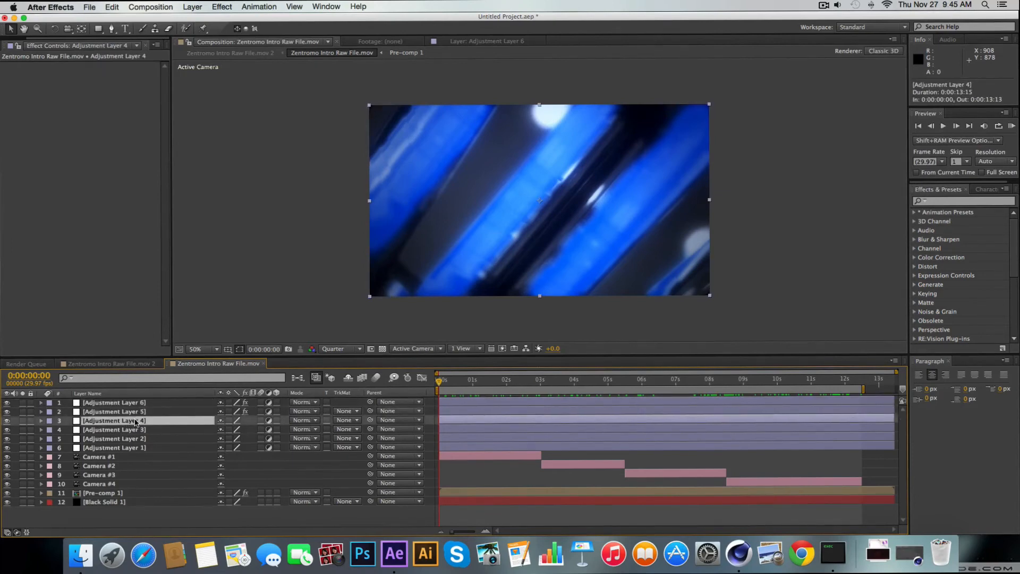
pyautogui.moveTo(136, 422); pyautogui.dragTo(171, 389)
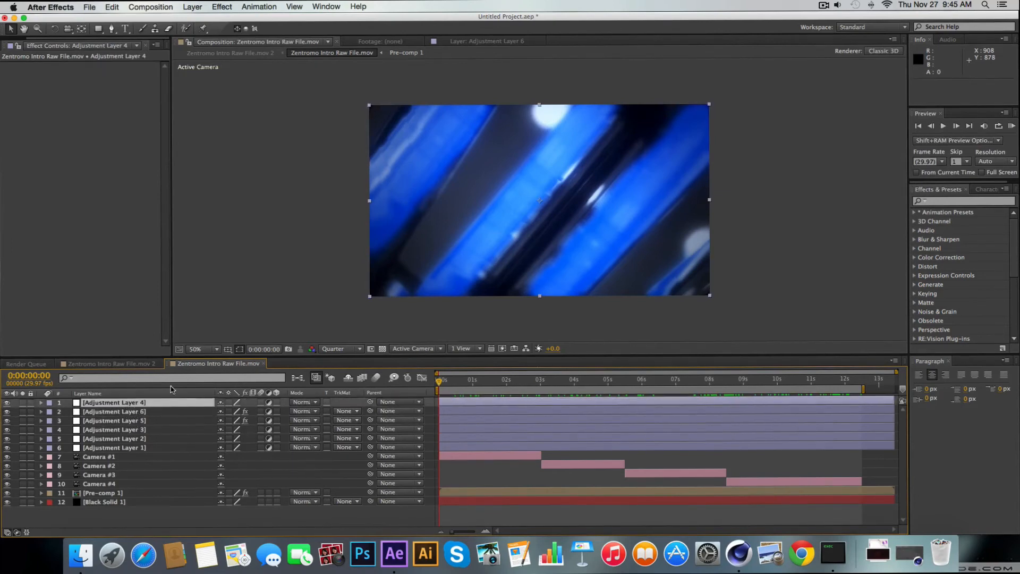
# Find the Fast Blur effect and apply it to Adjustment Layer 4
pyautogui.click(965, 201)
pyautogui.write('fas')
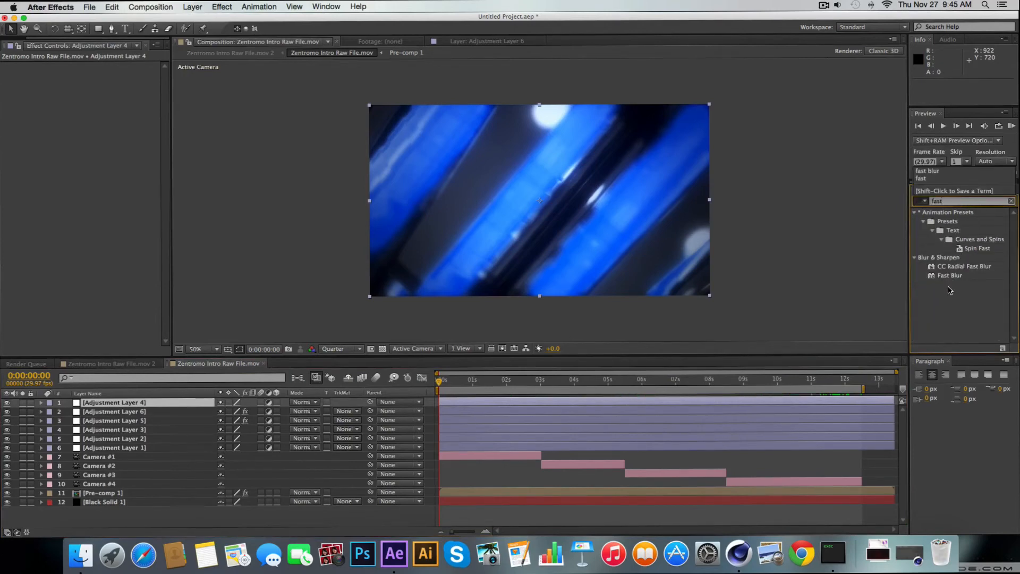
pyautogui.write('t')
pyautogui.doubleClick(949, 276)
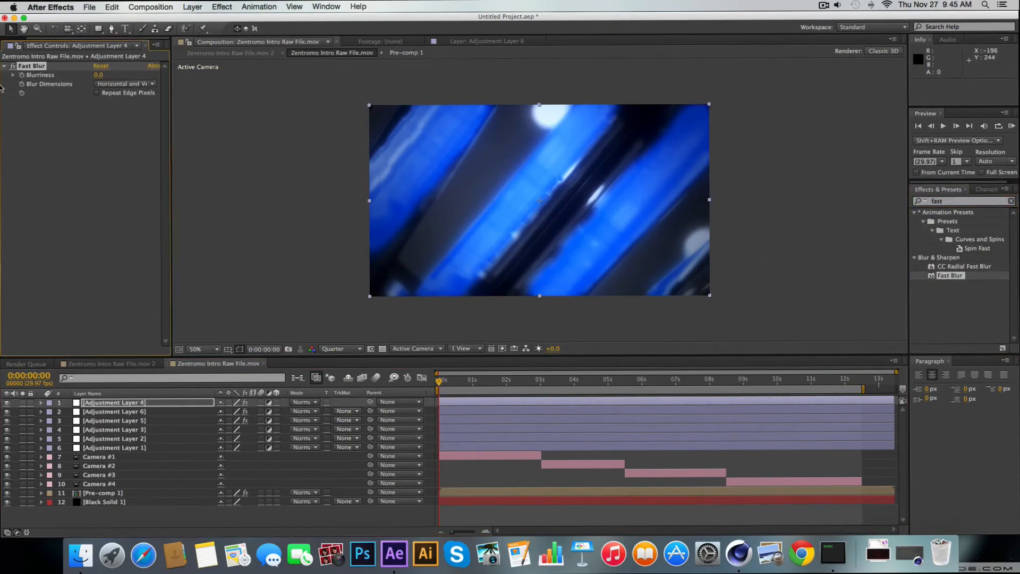
# Keyframe the Fast Blur's Blurriness at 31 at 0:00:00:00, undoing any accidental scaling of the layer
pyautogui.click(39, 130)
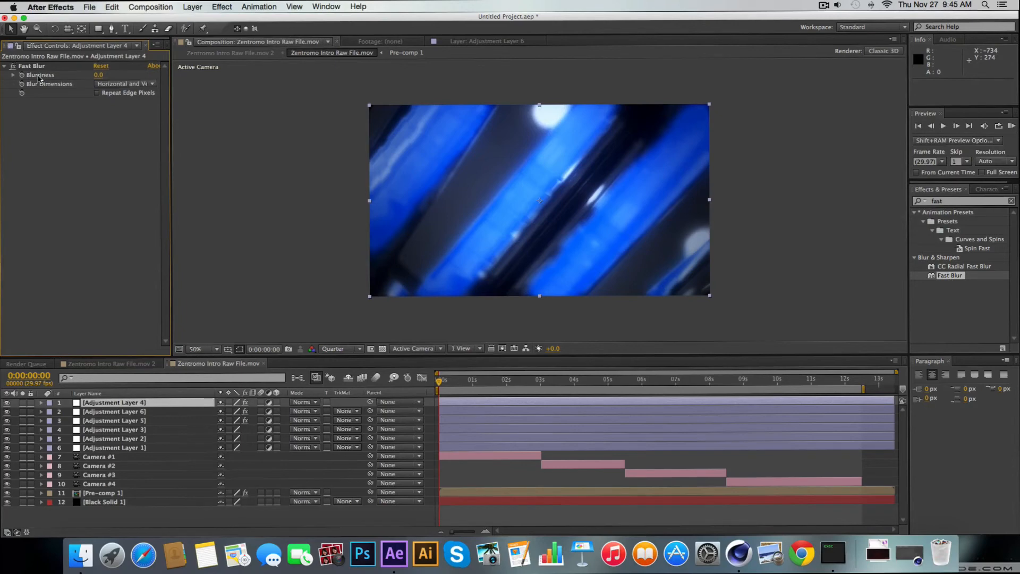
pyautogui.click(85, 65)
pyautogui.moveTo(96, 77); pyautogui.dragTo(117, 74)
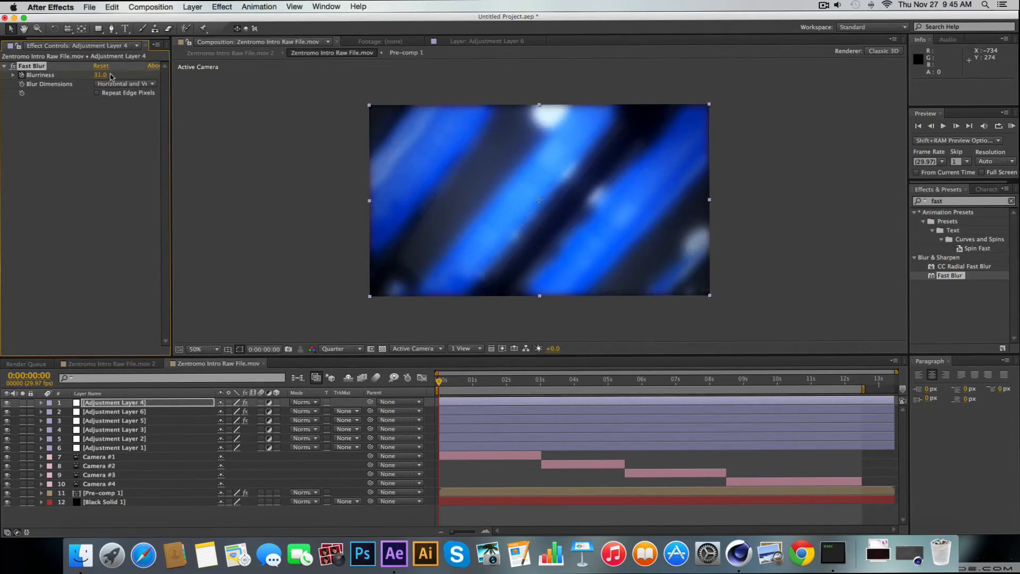
pyautogui.moveTo(369, 105); pyautogui.dragTo(356, 98)
pyautogui.press('super+z')
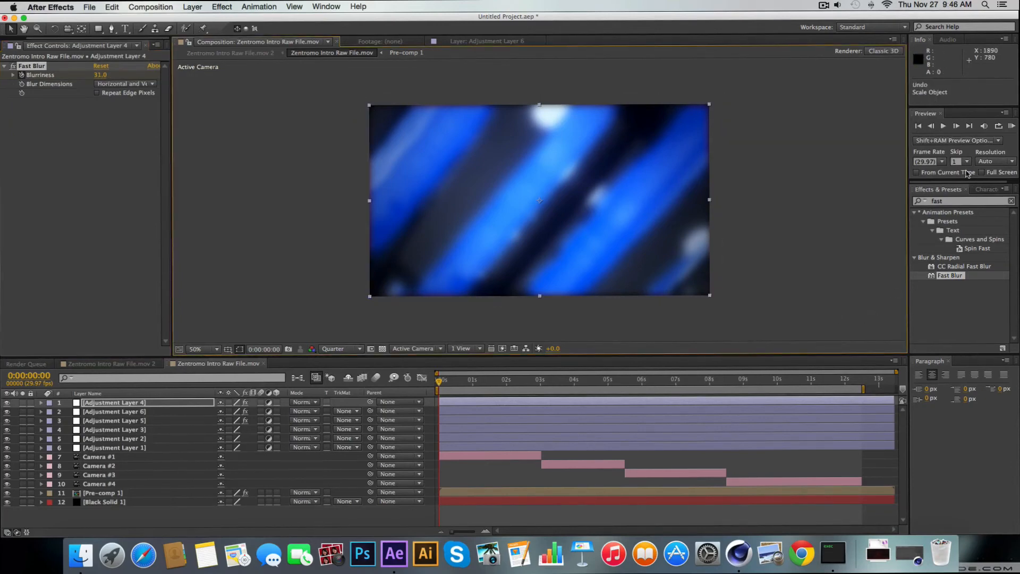
pyautogui.click(821, 5)
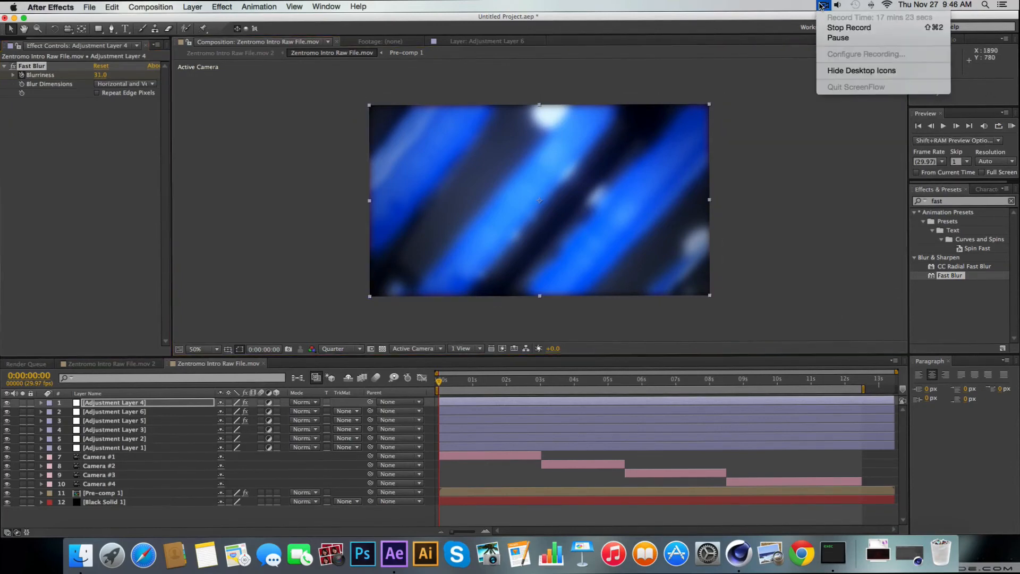
pyautogui.click(839, 39)
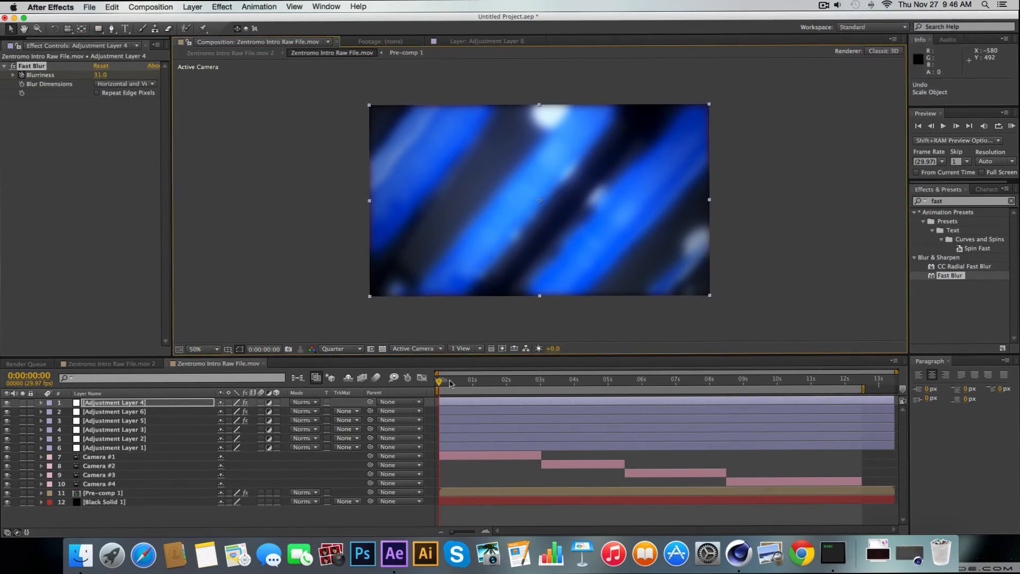
# Set Blurriness to 0 at 0:00:01:04 and reveal the keyframes of Adjustment Layer 4 in the timeline
pyautogui.moveTo(449, 383); pyautogui.dragTo(477, 383)
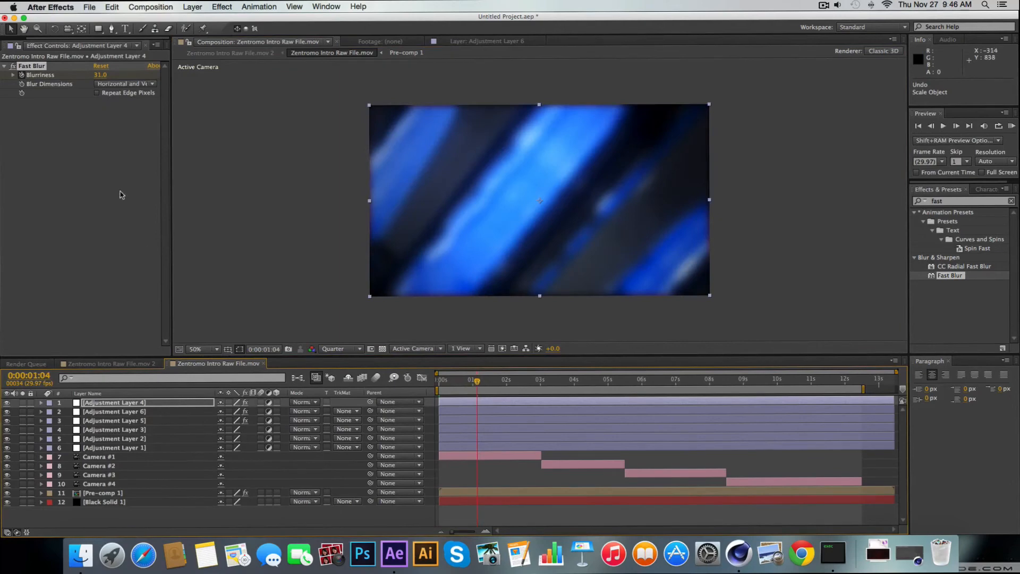
pyautogui.click(100, 75)
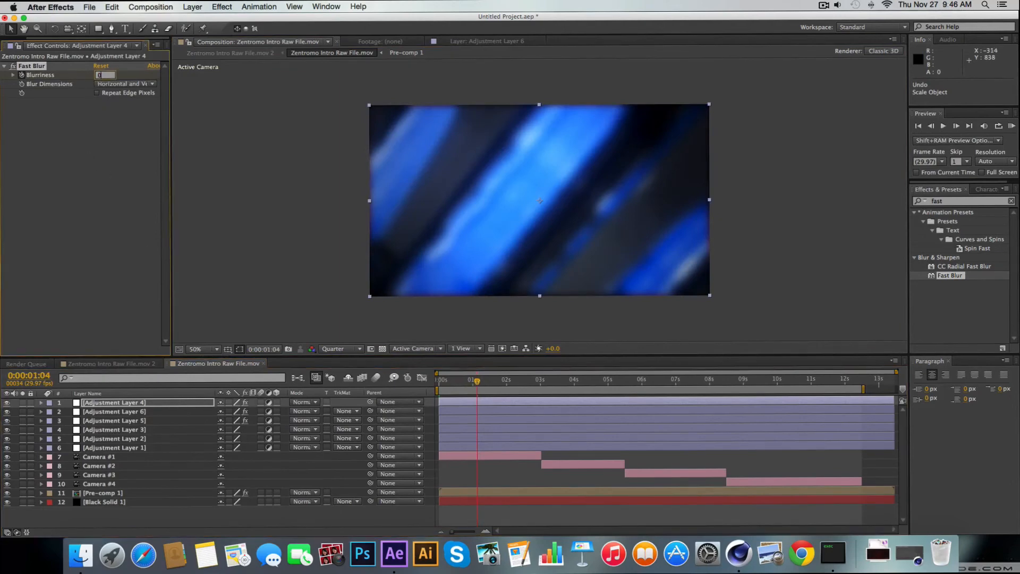
pyautogui.write('0')
pyautogui.press('Return')
pyautogui.press('u')
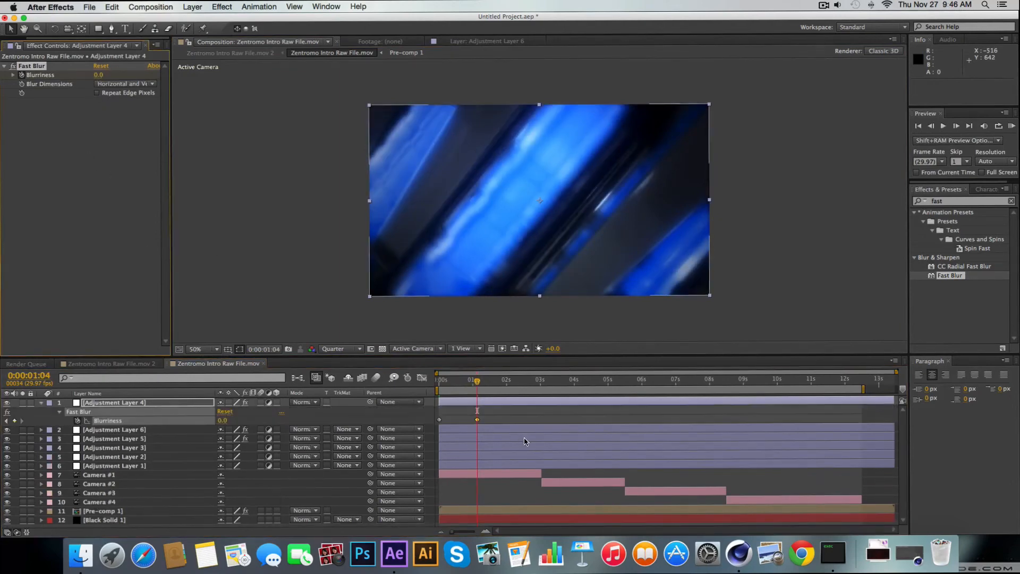
# Apply Easy Ease to both Blurriness keyframes of Adjustment Layer 4
pyautogui.moveTo(501, 418); pyautogui.dragTo(434, 425)
pyautogui.rightClick(439, 419)
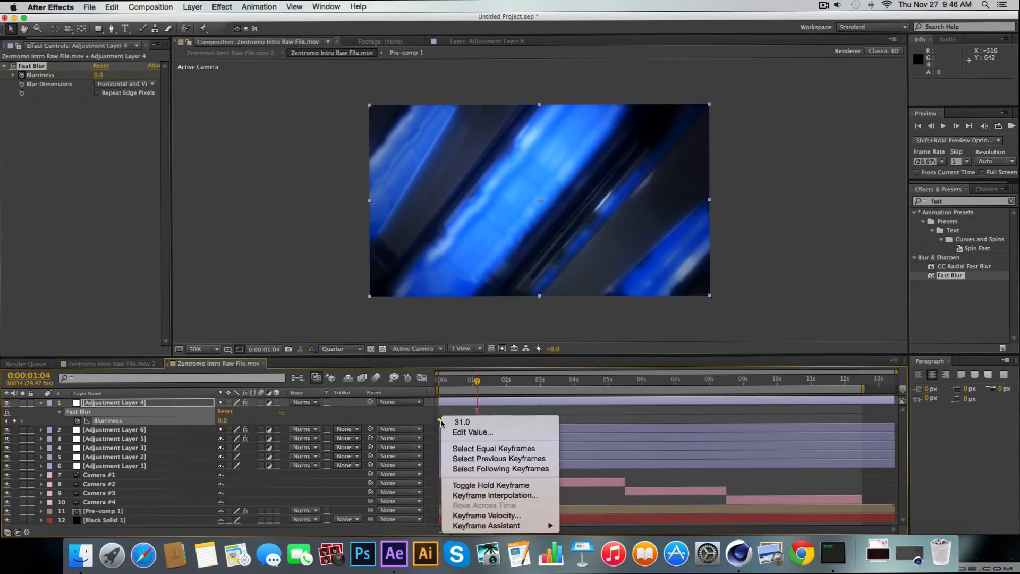
pyautogui.moveTo(553, 526)
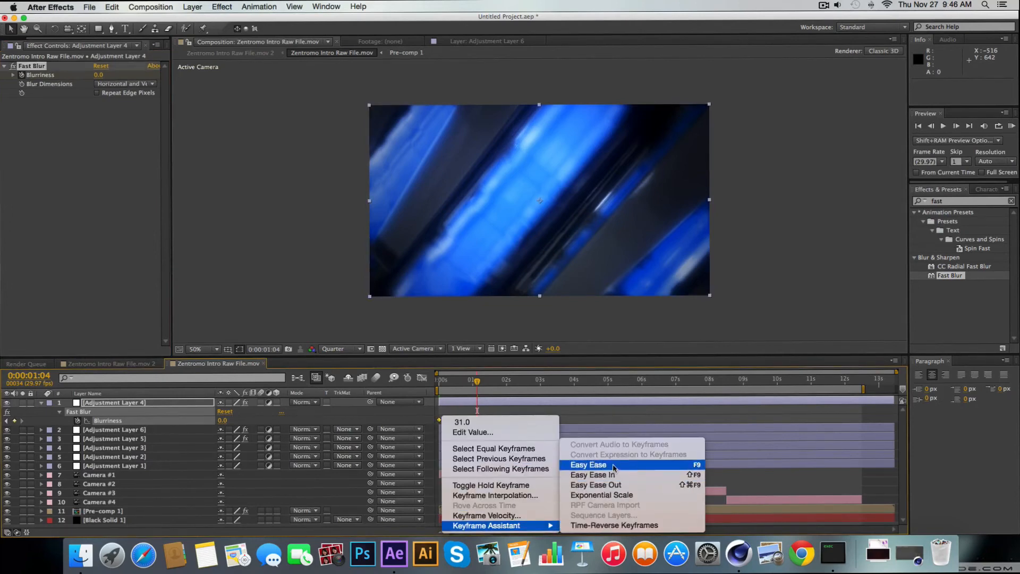
pyautogui.click(588, 464)
pyautogui.click(508, 409)
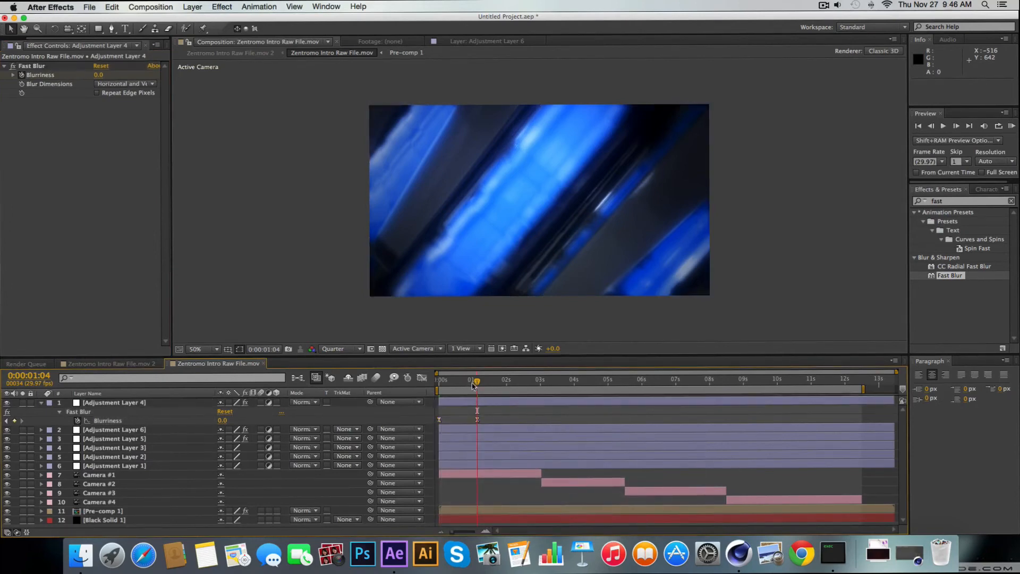
# Preview the opening blur and move the second Blurriness keyframe to 0:00:01:08
pyautogui.moveTo(472, 382); pyautogui.dragTo(448, 386)
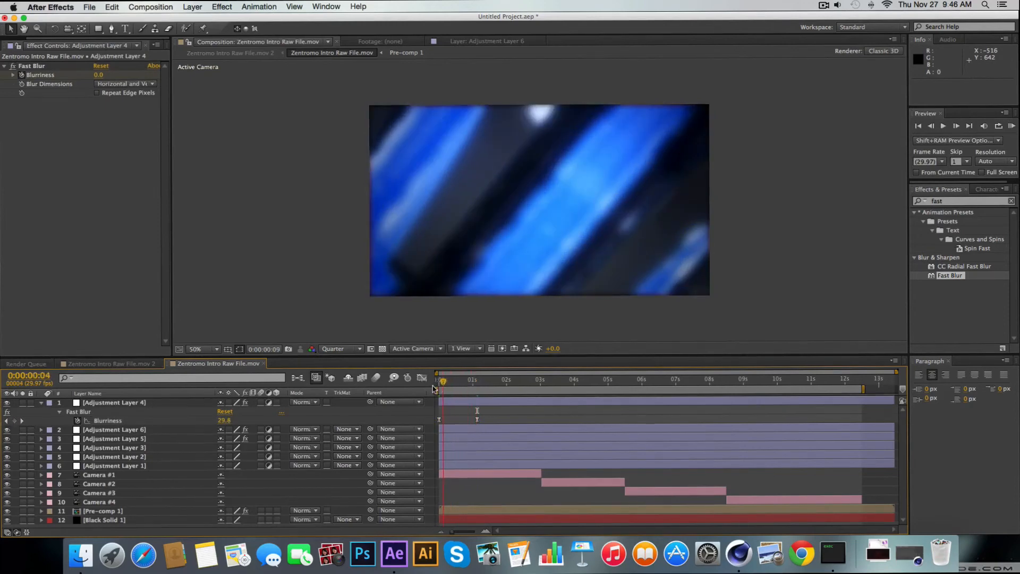
pyautogui.press('space')
pyautogui.moveTo(477, 419); pyautogui.dragTo(482, 420)
# Add a Blurriness keyframe with the unchanged value at 0:00:02:13 and raise the Blurriness to 12 at 0:00:02:17
pyautogui.moveTo(466, 381); pyautogui.dragTo(521, 386)
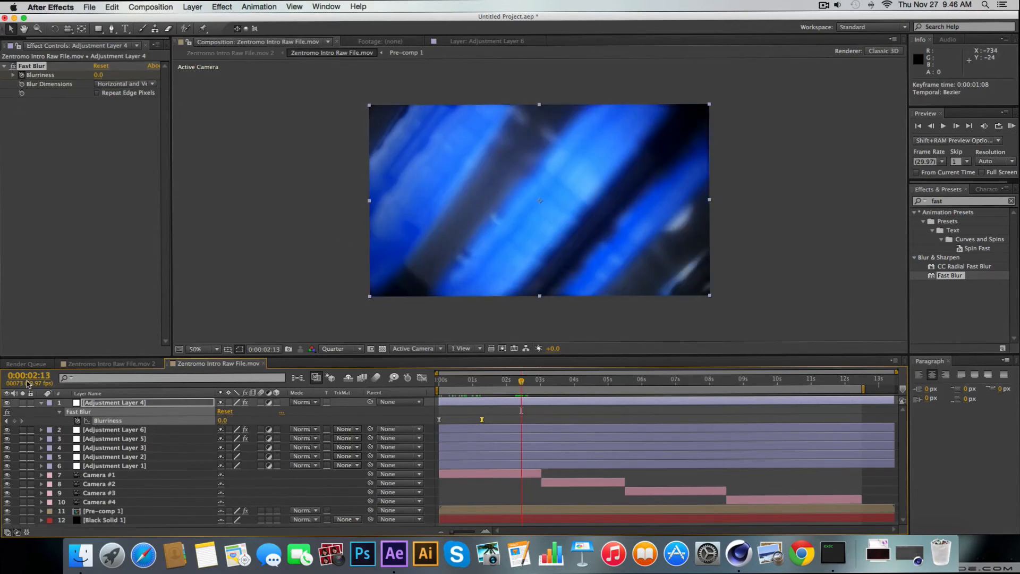
pyautogui.click(14, 420)
pyautogui.moveTo(523, 382); pyautogui.dragTo(528, 382)
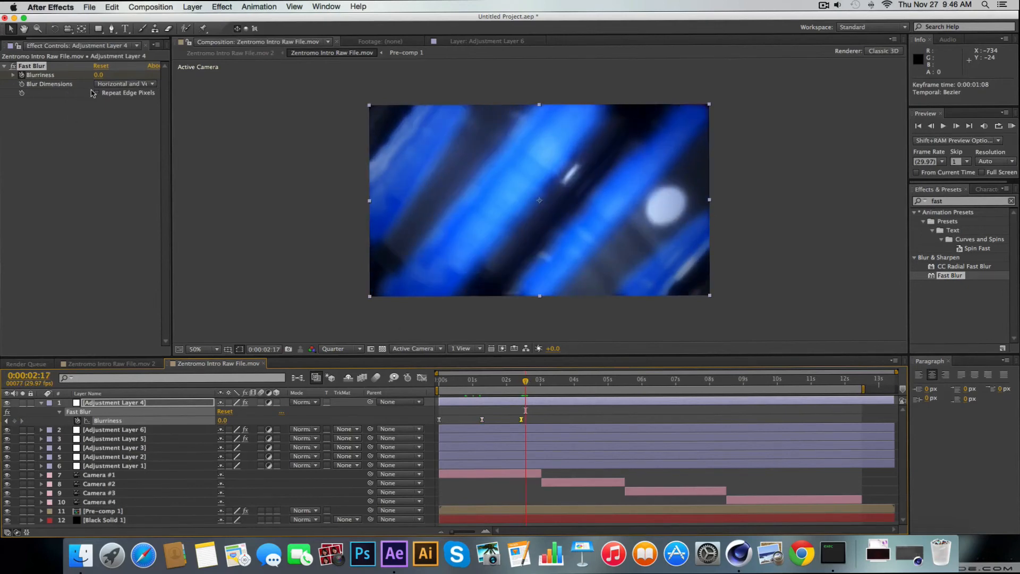
pyautogui.moveTo(98, 76); pyautogui.dragTo(113, 79)
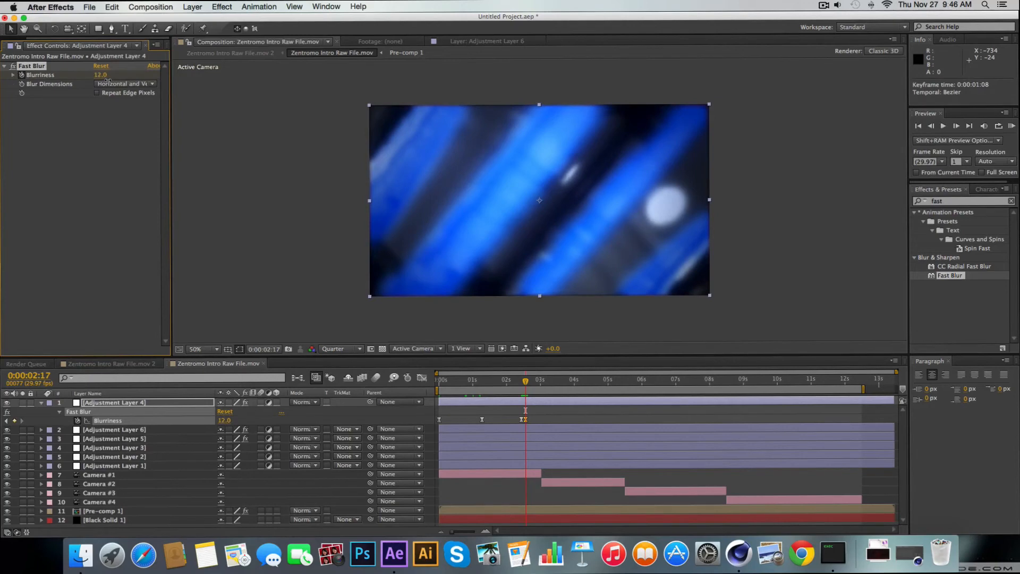
# Bring the Blurriness down to 0 at 0:00:02:20 and start a RAM preview of the composition
pyautogui.moveTo(525, 383); pyautogui.dragTo(529, 383)
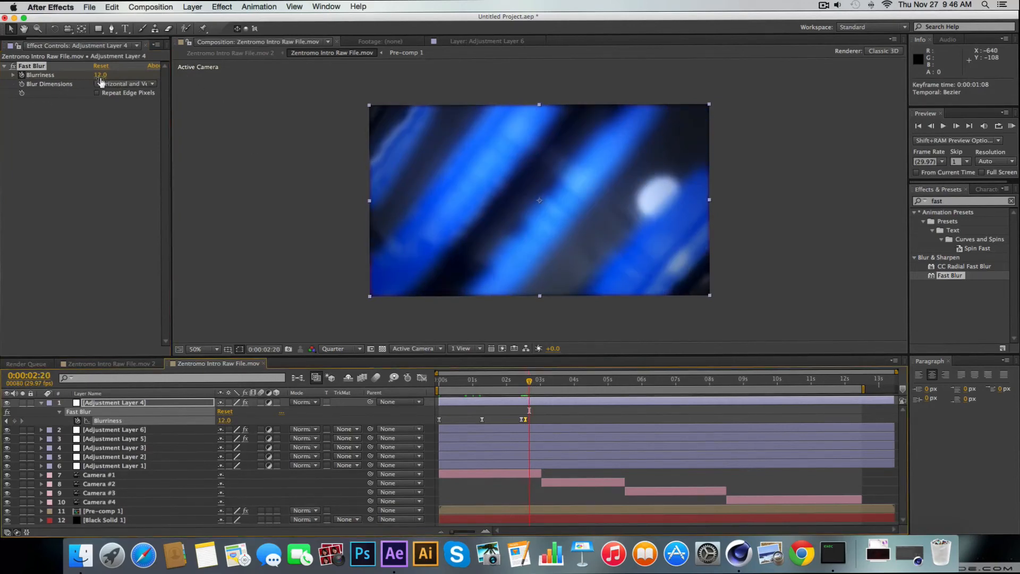
pyautogui.moveTo(101, 81); pyautogui.dragTo(39, 84)
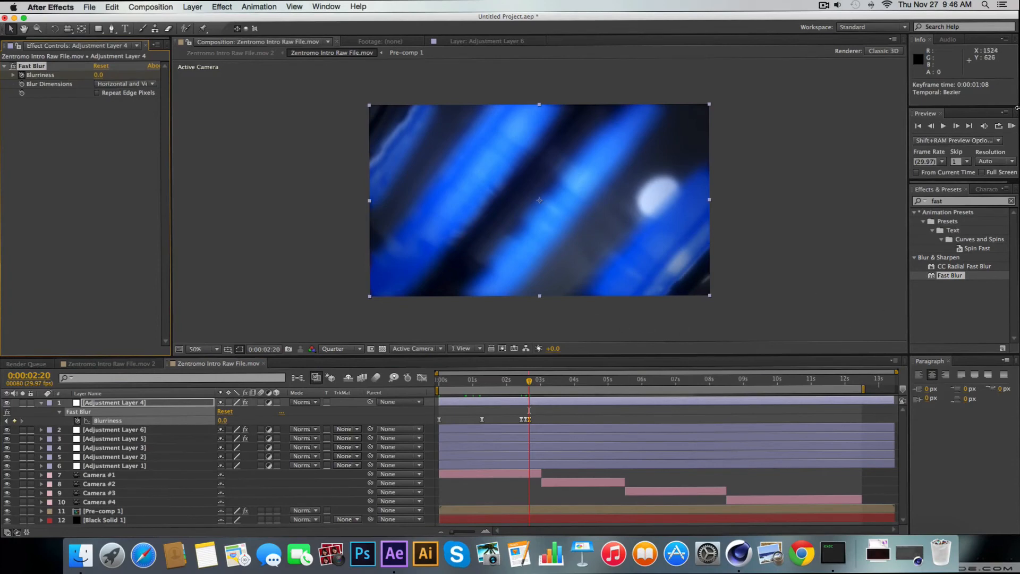
pyautogui.click(1014, 126)
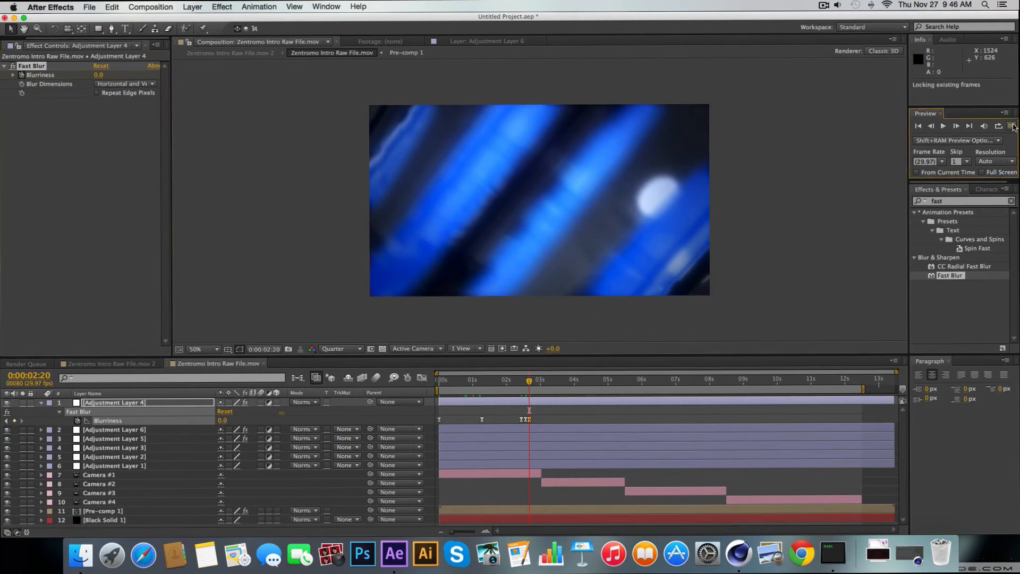
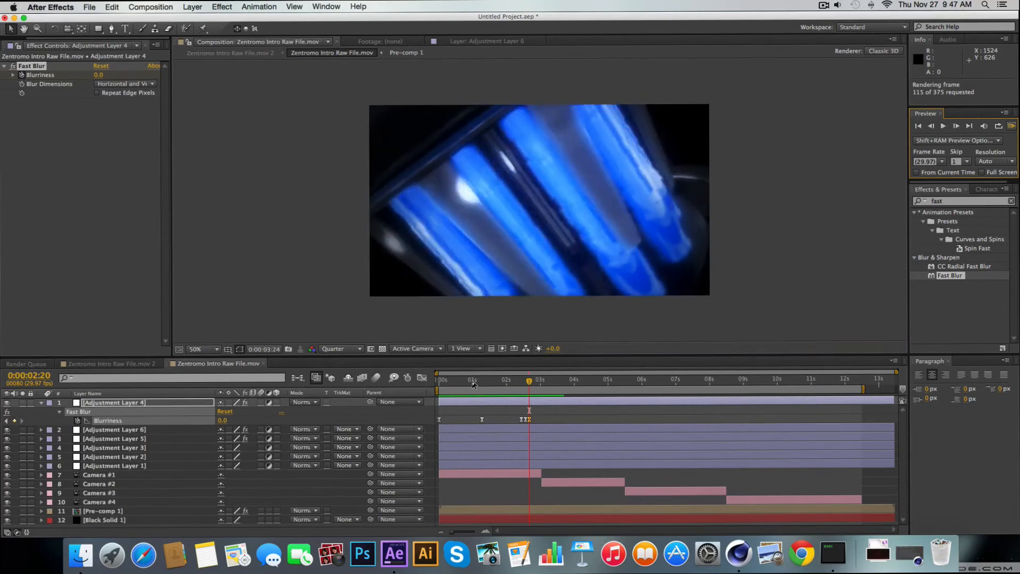
# Preview the blur pulse and shift its three Blurriness keyframes earlier together so the peak sits at 0:00:02:10
pyautogui.click(1012, 126)
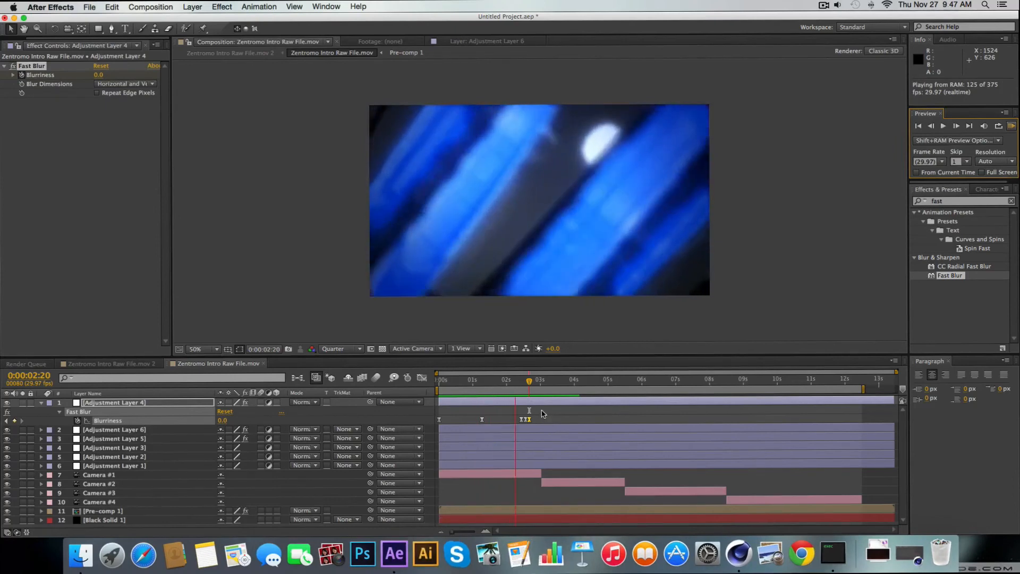
pyautogui.press('space')
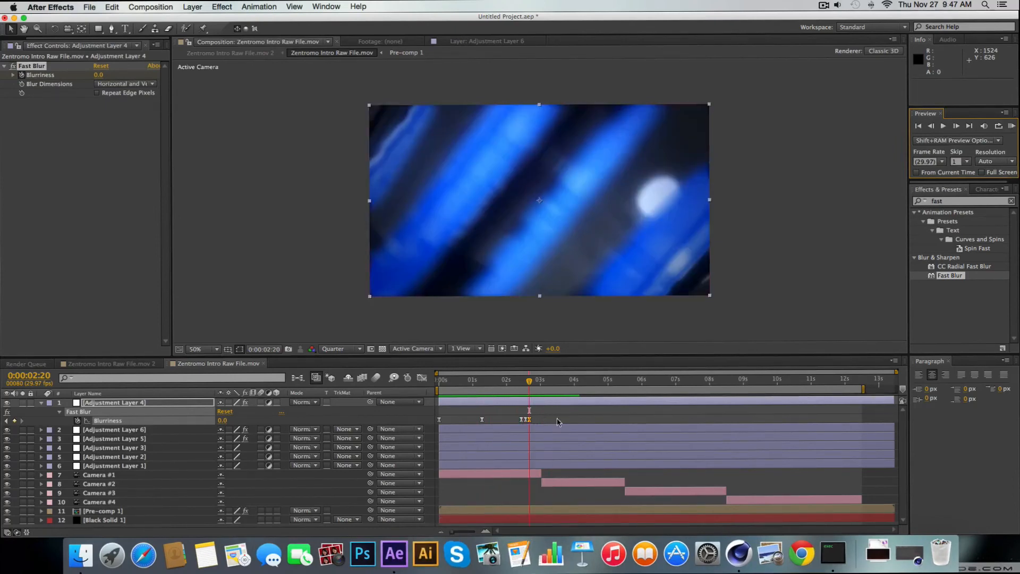
pyautogui.moveTo(557, 418); pyautogui.dragTo(522, 422)
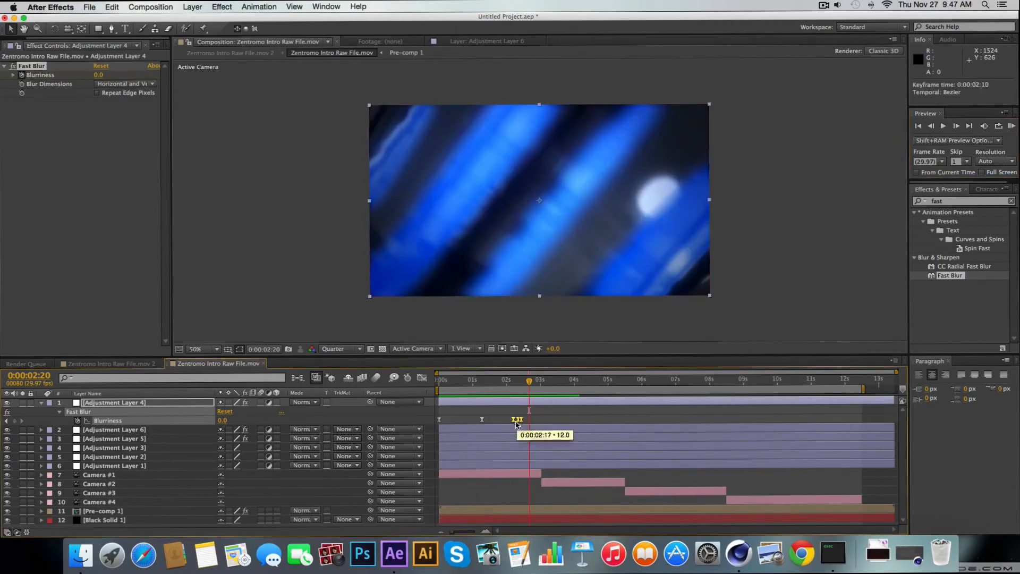
# Place the keyframe before the blur peak at 0:00:02:08 and the one following the peak at 0:00:02:13
pyautogui.moveTo(450, 532); pyautogui.dragTo(480, 530)
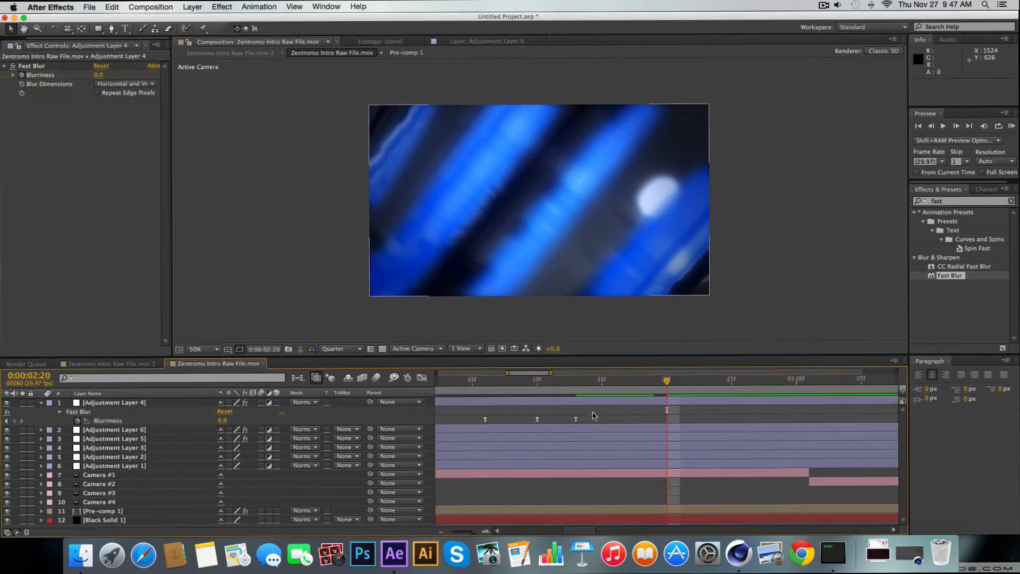
pyautogui.click(576, 420)
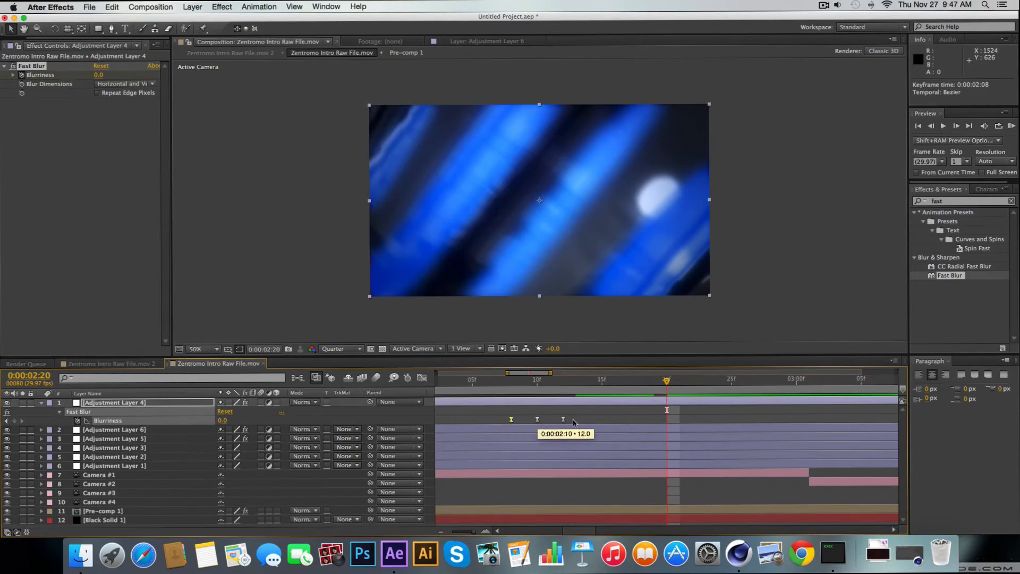
pyautogui.moveTo(563, 421); pyautogui.dragTo(571, 421)
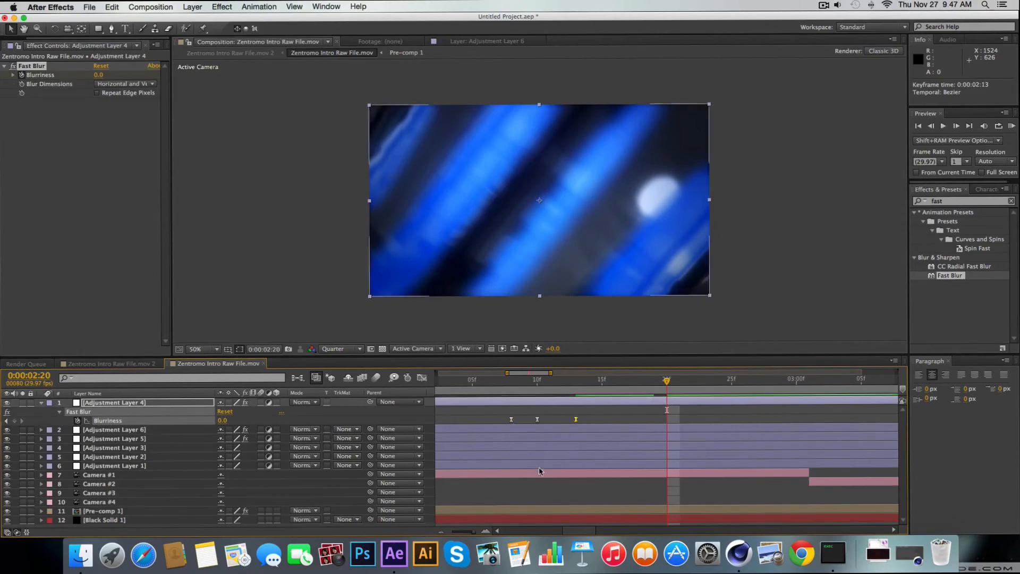
pyautogui.moveTo(473, 532); pyautogui.dragTo(450, 532)
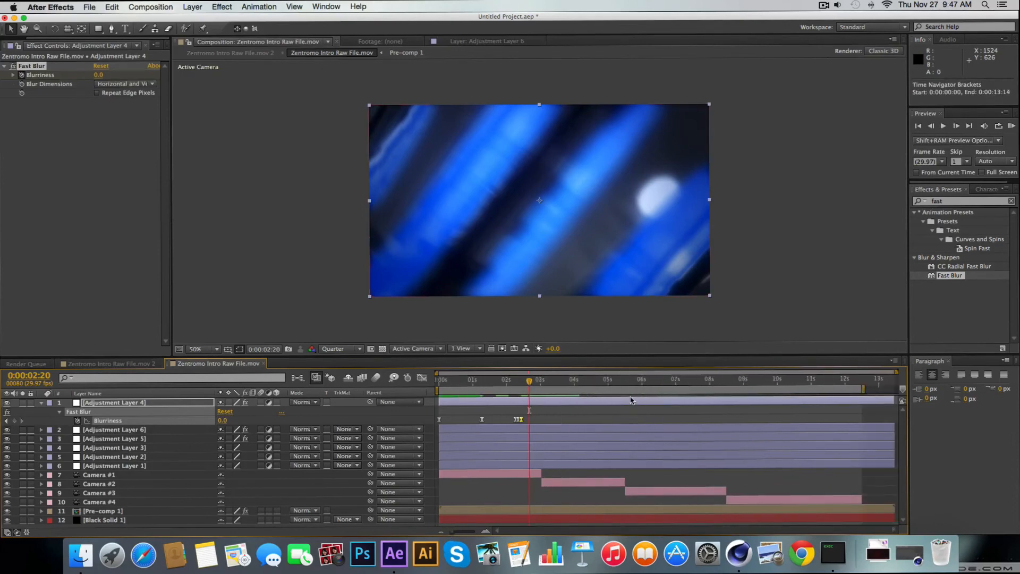
# Run a RAM preview to check the retimed blur pulse
pyautogui.click(1012, 126)
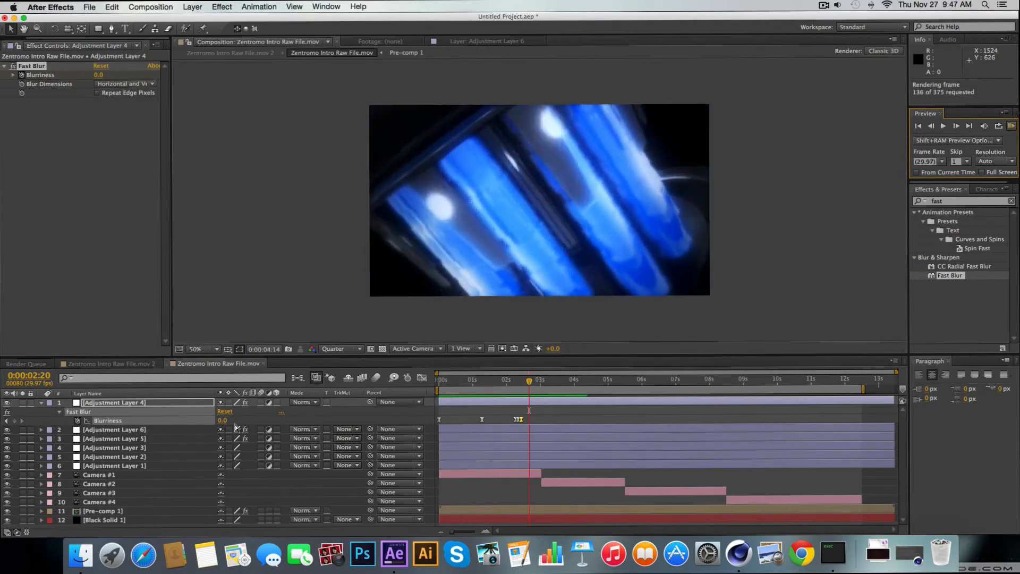
pyautogui.click(128, 432)
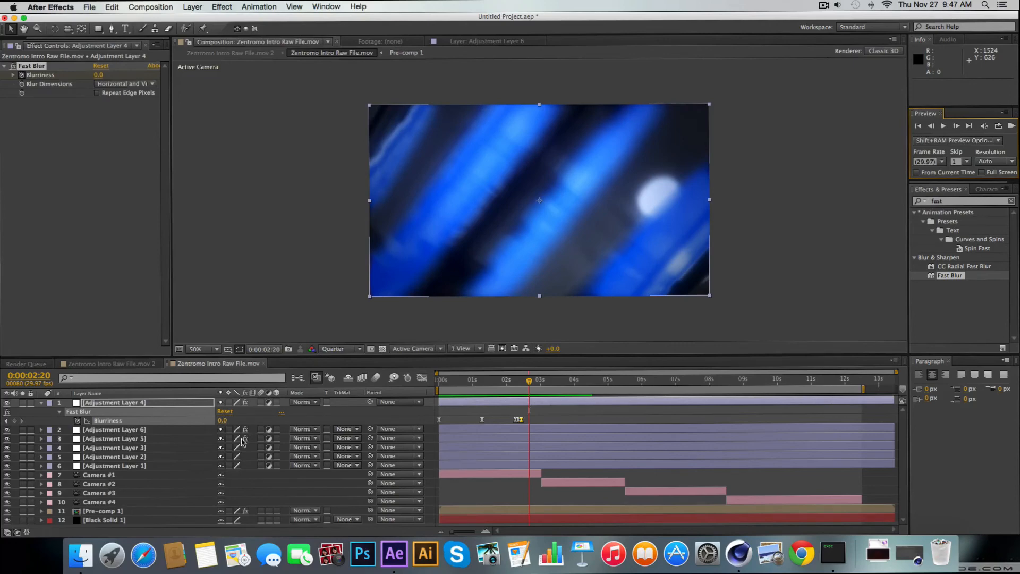
pyautogui.click(528, 420)
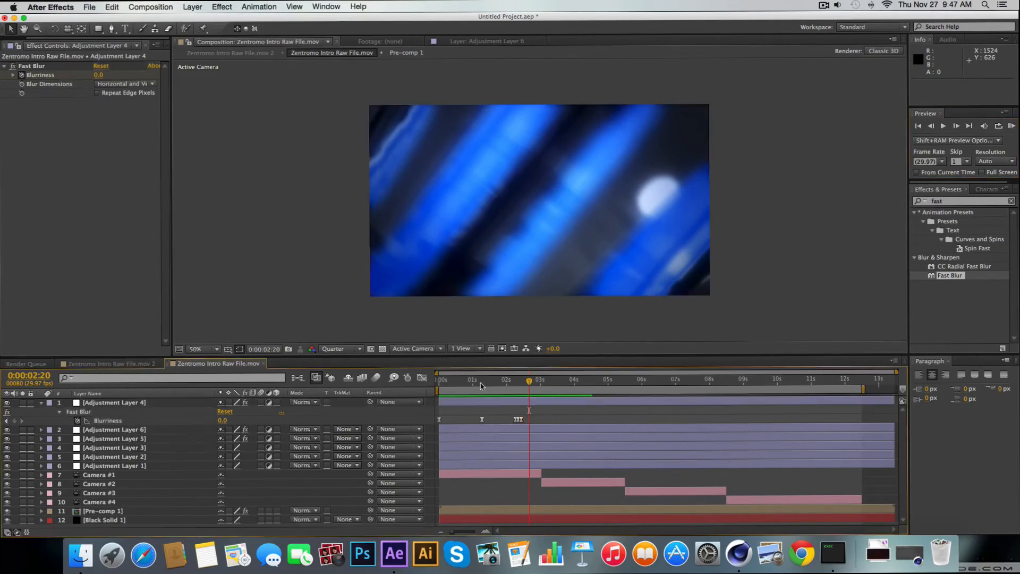
# Set the Fast Blur Blurriness keyframe at 0:00:01:08 on Adjustment Layer 4 to 10
pyautogui.click(481, 380)
pyautogui.moveTo(481, 381); pyautogui.dragTo(483, 381)
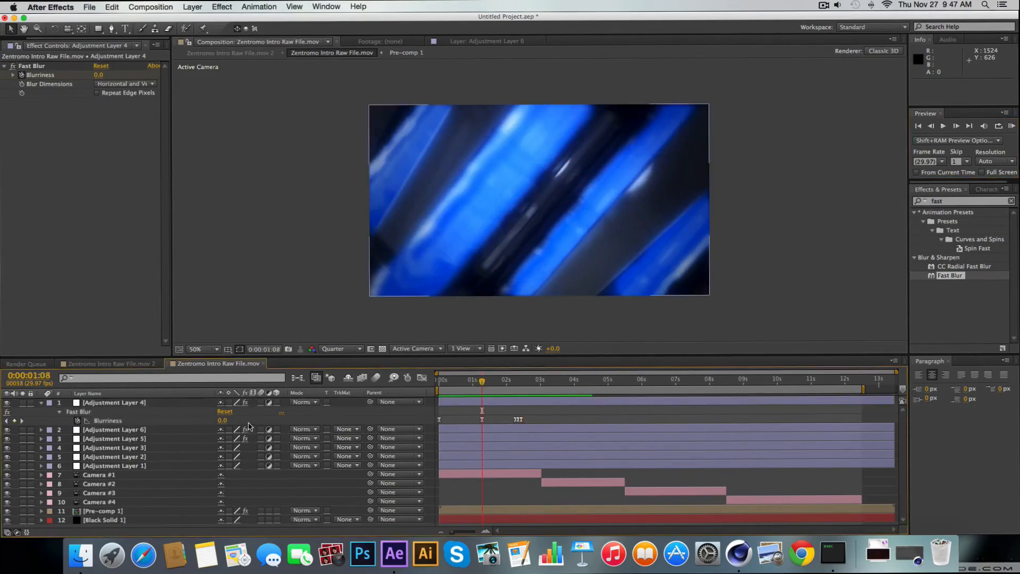
pyautogui.click(225, 421)
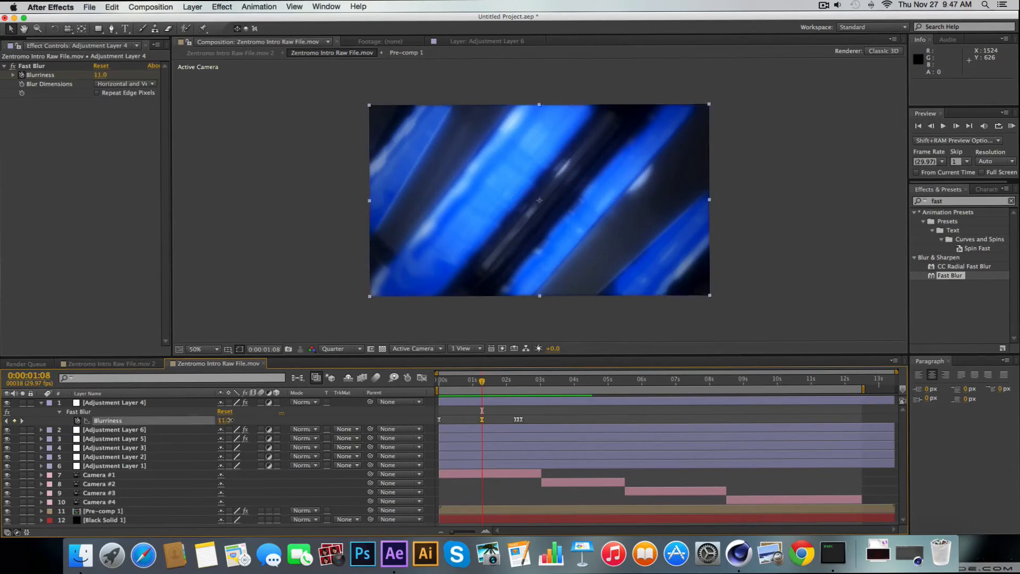
pyautogui.click(317, 412)
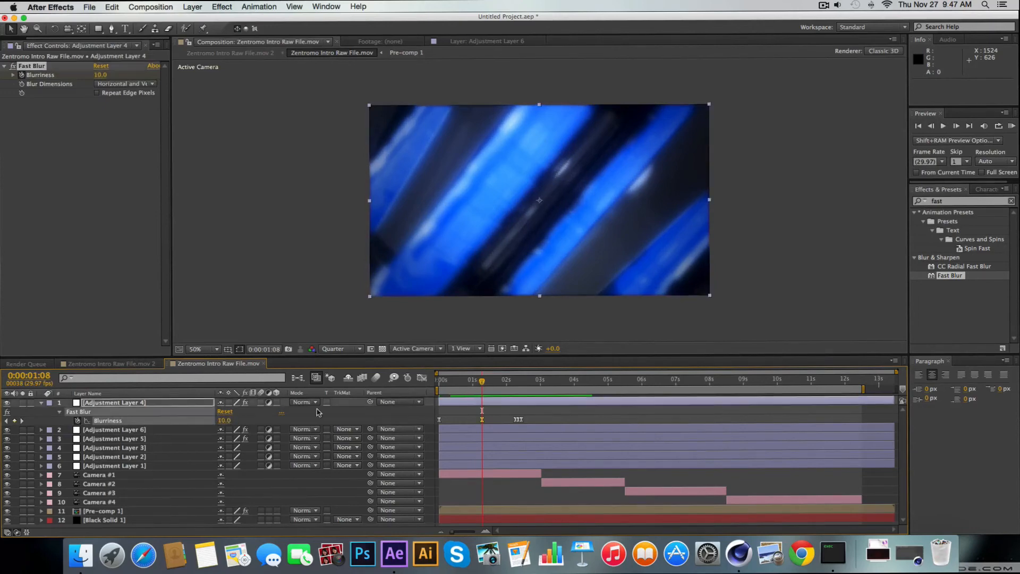
# Set the Blurriness keyframes at 0:00:02:08 and 0:00:02:13 to 10
pyautogui.click(515, 380)
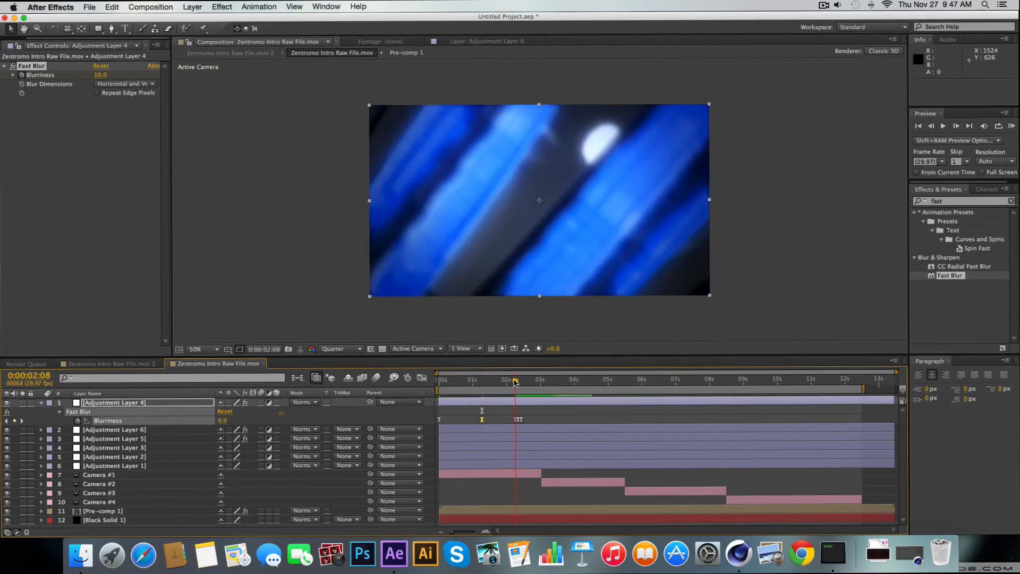
pyautogui.click(224, 423)
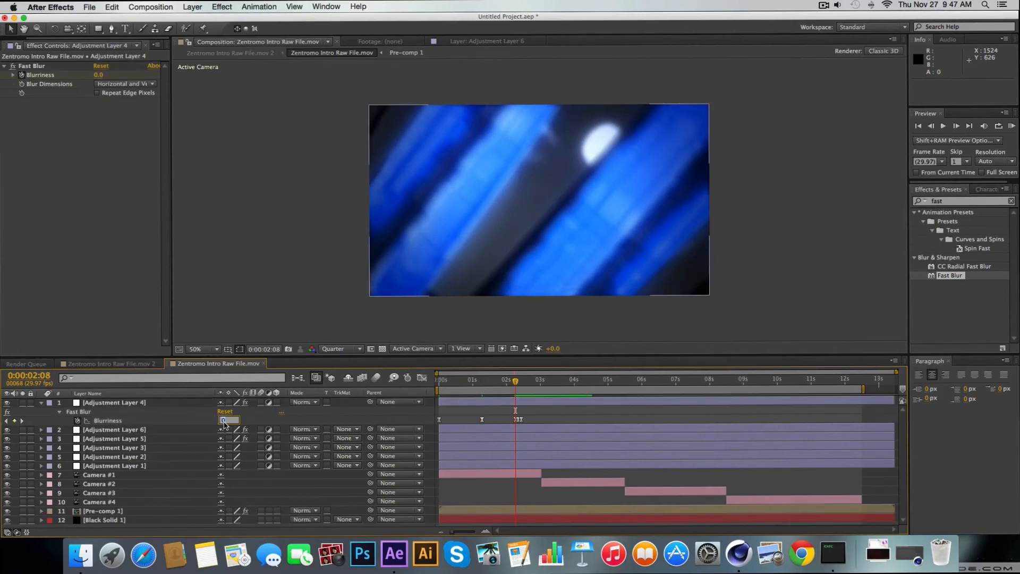
pyautogui.write('10')
pyautogui.press('Return')
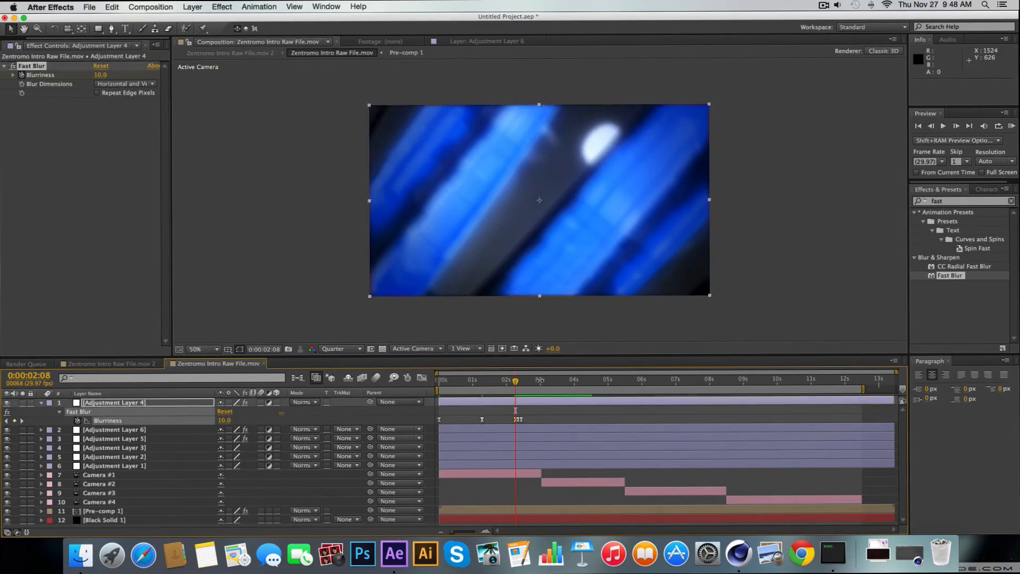
pyautogui.click(521, 380)
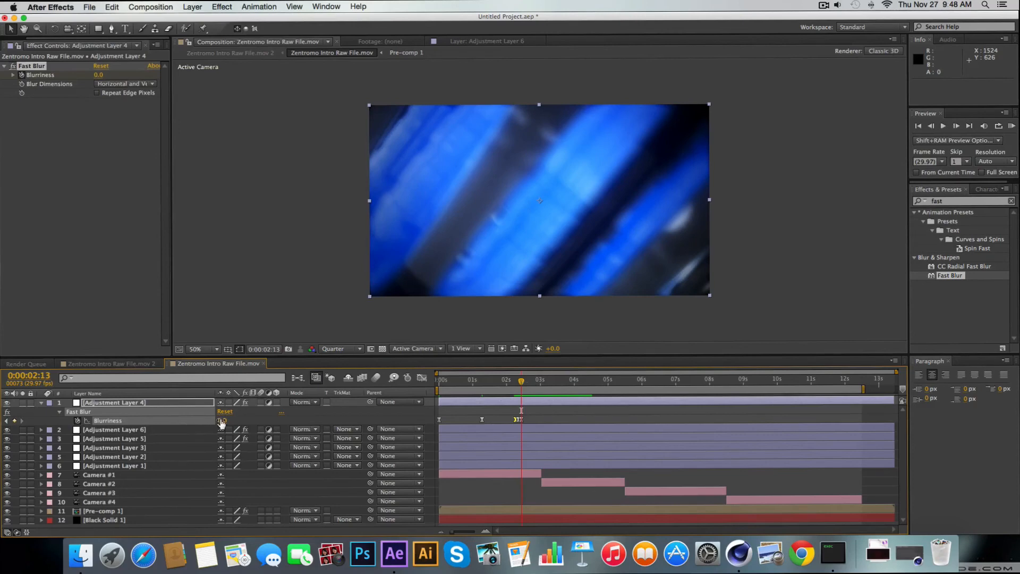
pyautogui.click(221, 423)
pyautogui.write('10')
pyautogui.press('Return')
# Hold the Blurriness at 10 with a keyframe at 0:00:03:00 and set it to 3 at the camera cut at 0:00:03:01
pyautogui.click(540, 381)
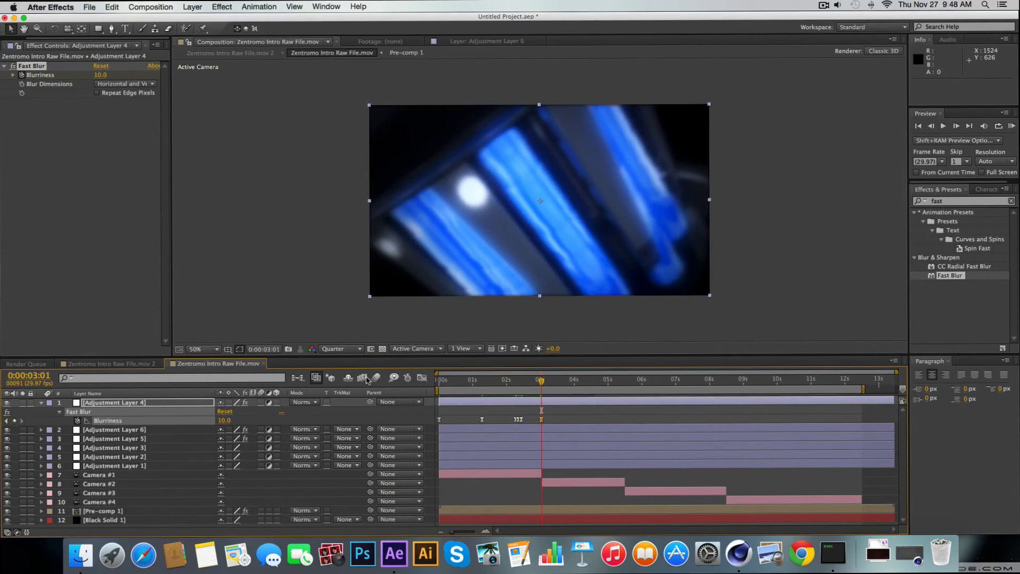
pyautogui.click(928, 126)
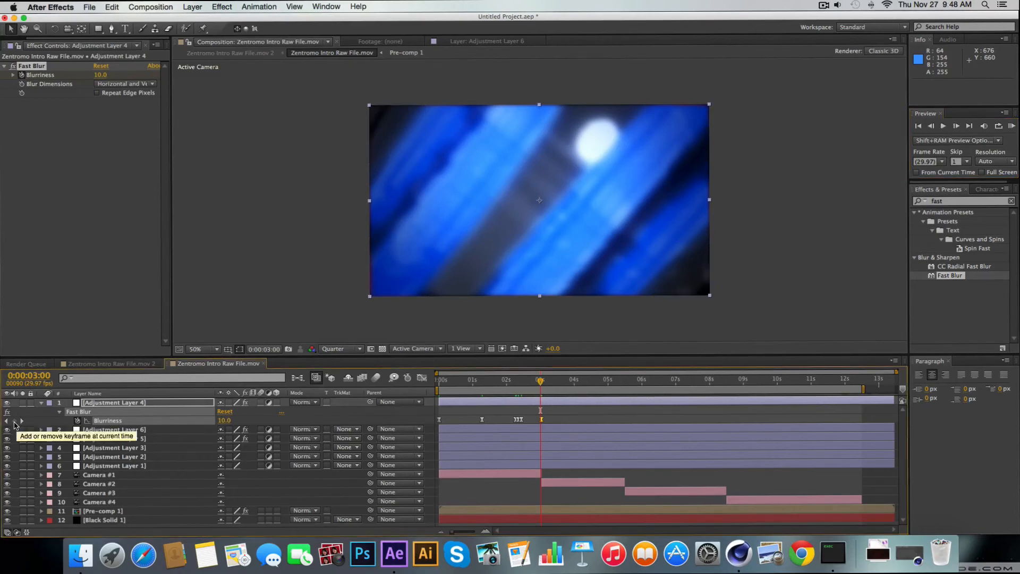
pyautogui.click(16, 421)
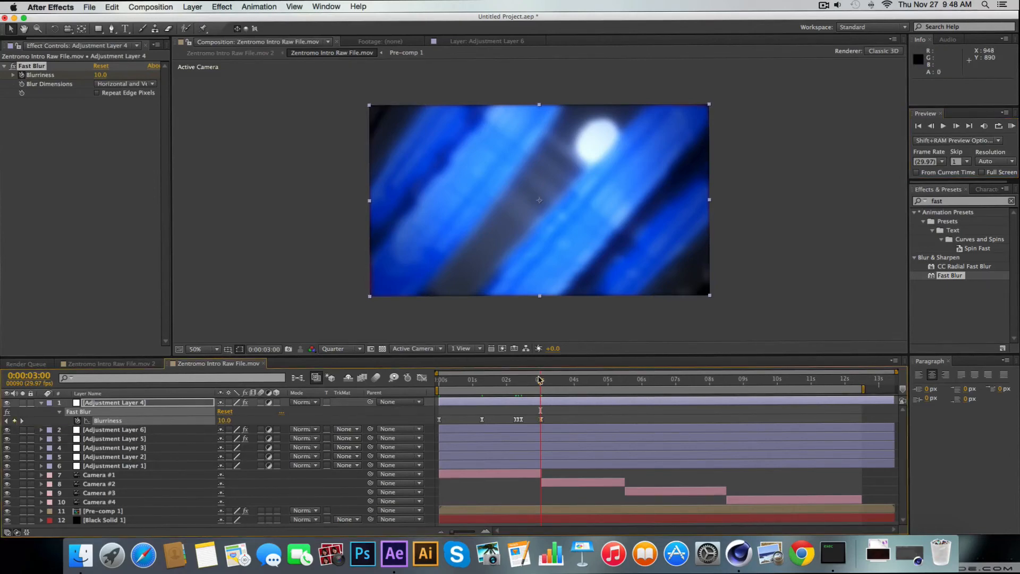
pyautogui.moveTo(540, 380); pyautogui.dragTo(541, 380)
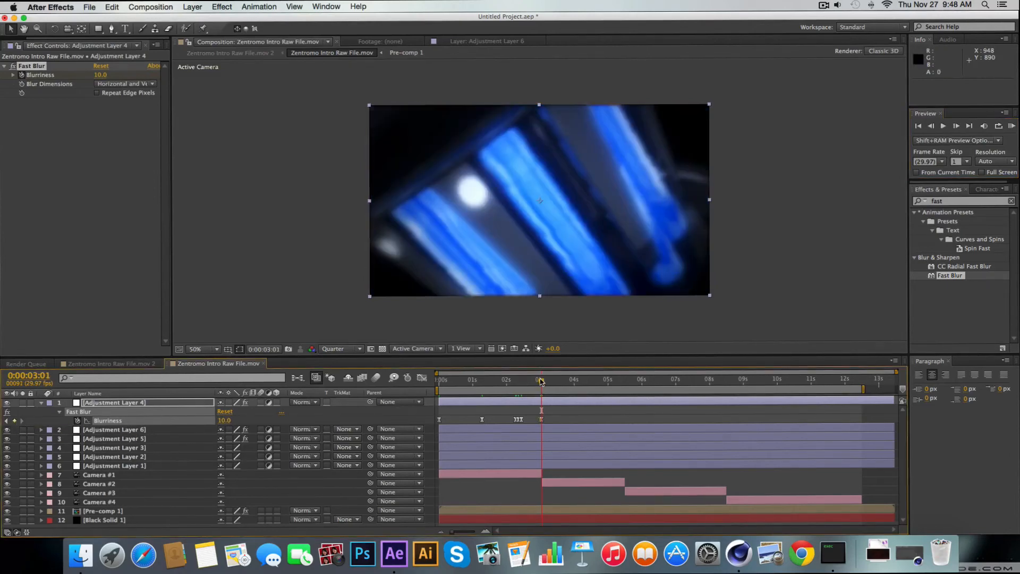
pyautogui.click(225, 421)
pyautogui.press('Return')
pyautogui.click(223, 420)
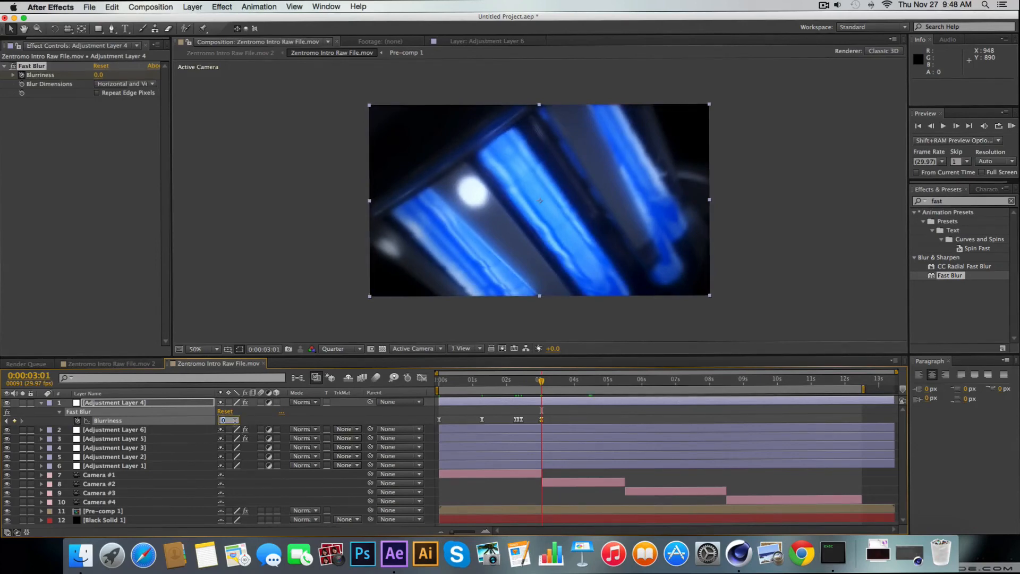
pyautogui.press('Return')
# Set the Glow Intensity of Pre-comp 1 to 2.2 and its Glow Radius to 15
pyautogui.click(127, 429)
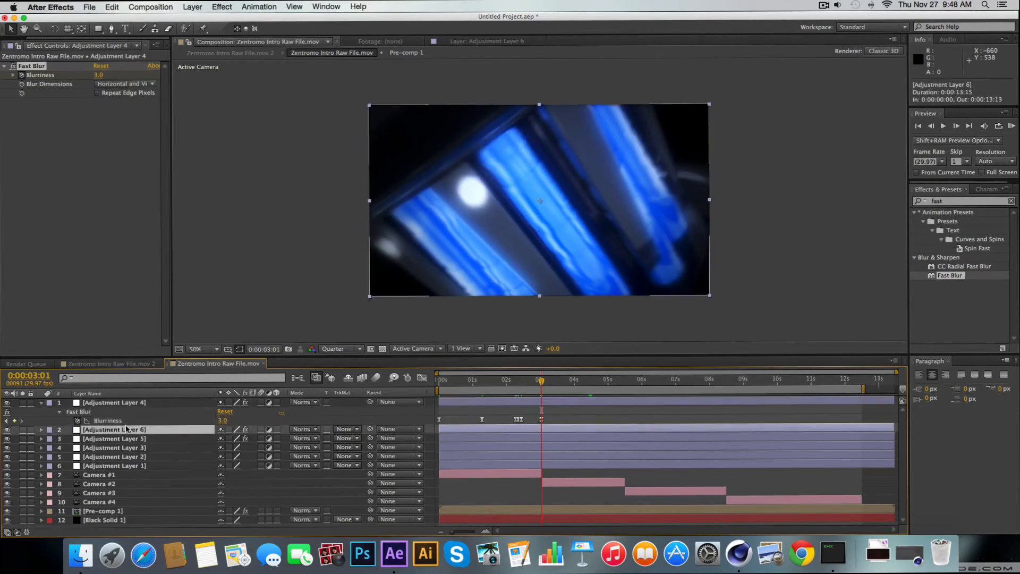
pyautogui.click(118, 465)
pyautogui.click(111, 512)
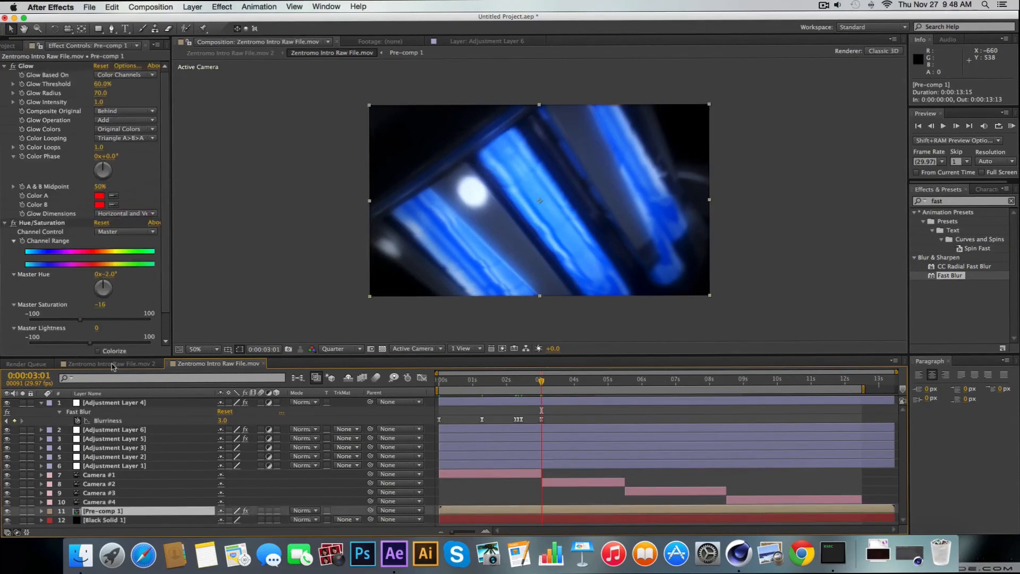
pyautogui.click(99, 104)
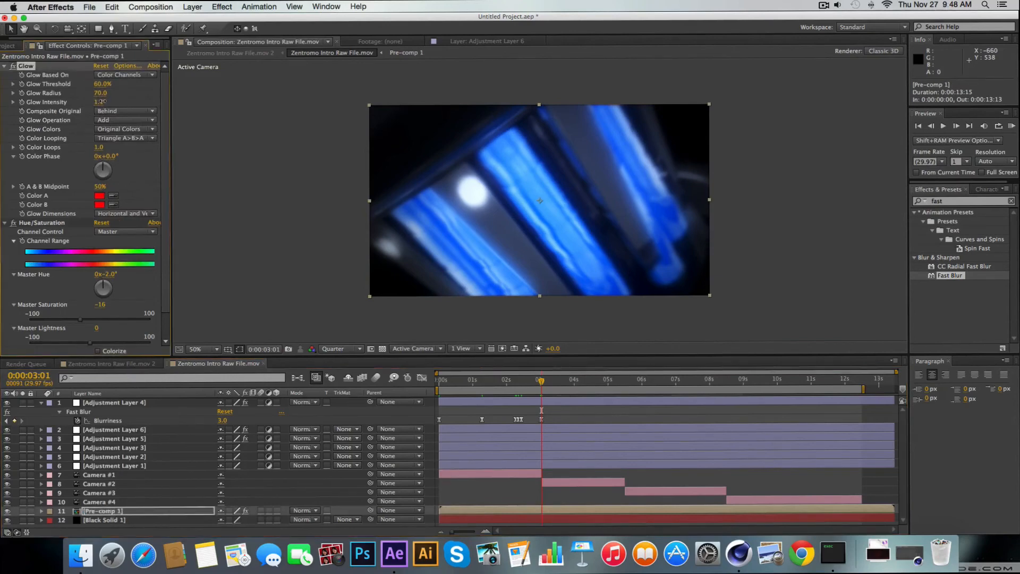
pyautogui.moveTo(114, 98); pyautogui.dragTo(170, 111)
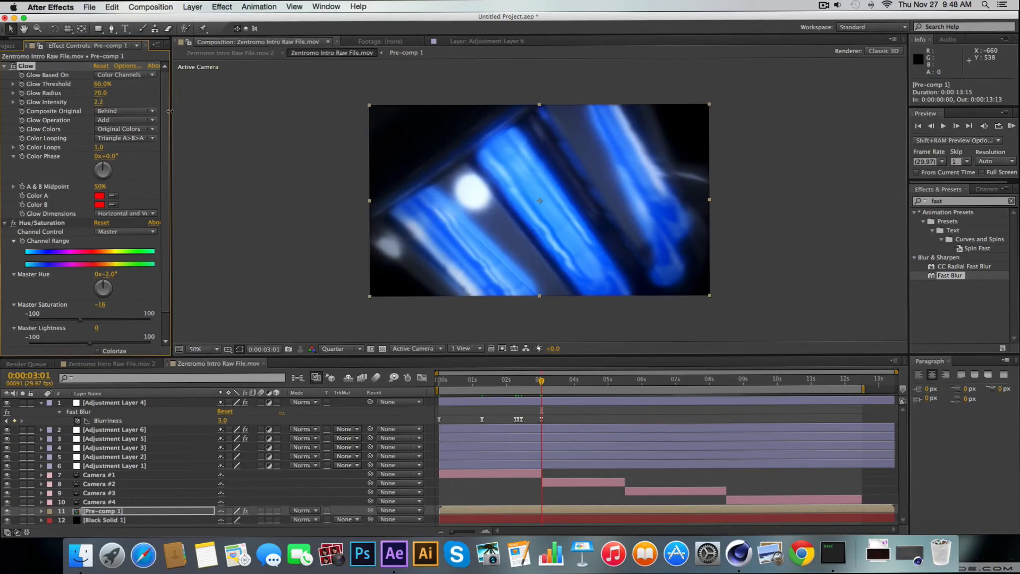
pyautogui.moveTo(102, 98)
pyautogui.mouseDown()
pyautogui.moveTo(114, 100)
pyautogui.moveTo(87, 109)
pyautogui.mouseUp()
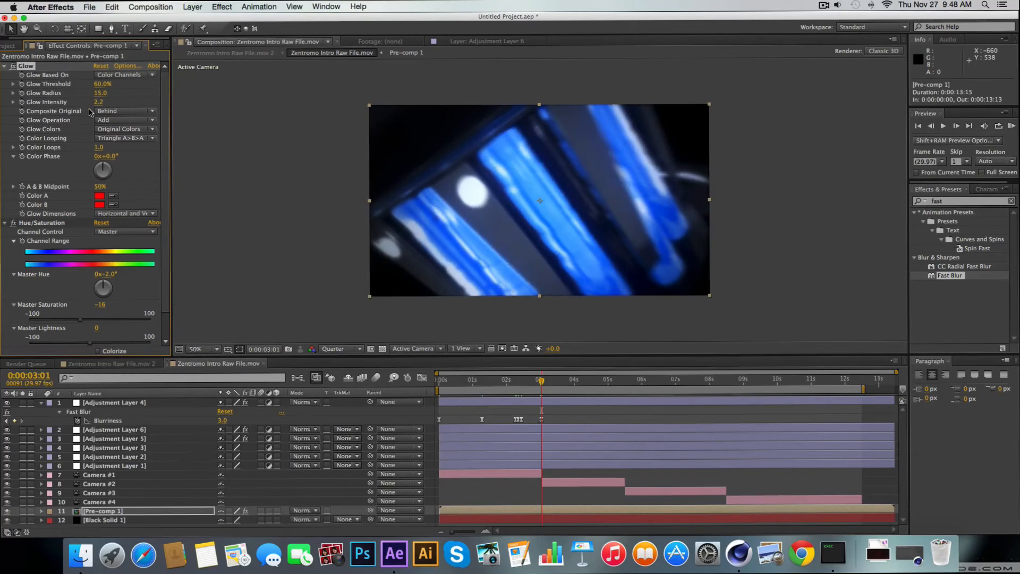
# Inspect the logo shot at 0:00:08:28 and check the effect of Fast Blur on Adjustment Layer 4
pyautogui.moveTo(480, 378); pyautogui.dragTo(743, 387)
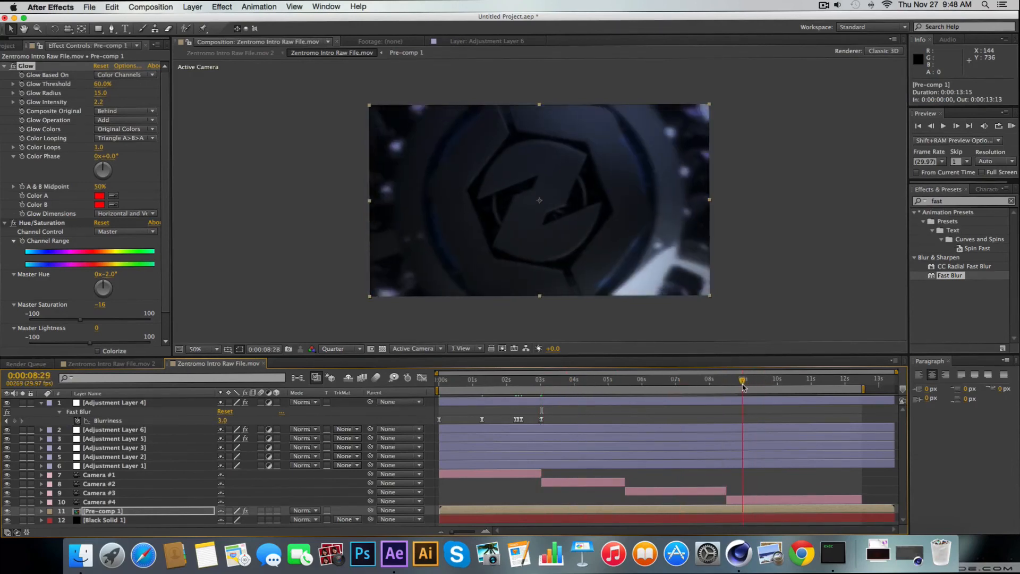
pyautogui.click(120, 404)
pyautogui.click(12, 66)
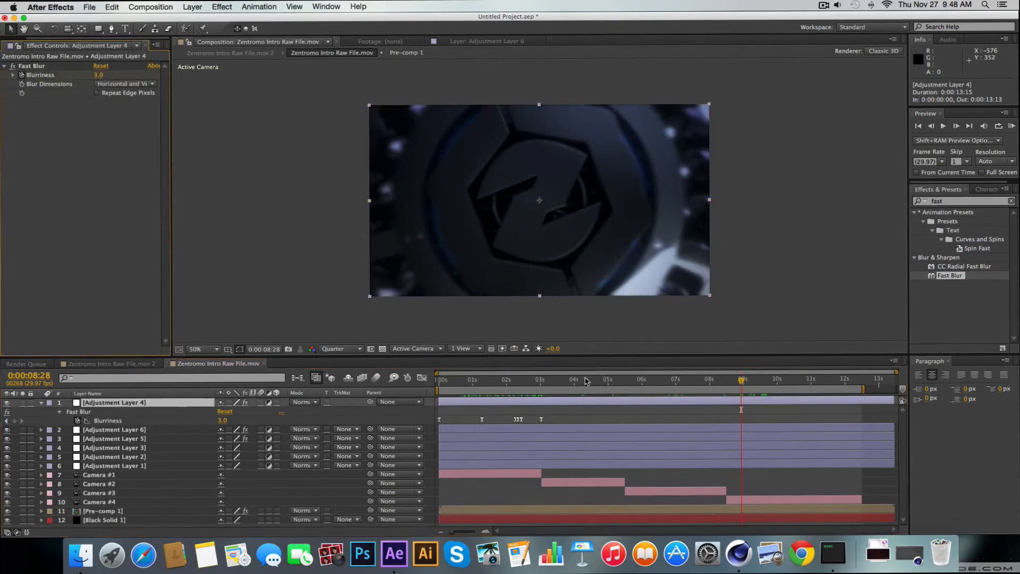
# Add a Blurriness keyframe with the unchanged value at 0:00:03:28
pyautogui.moveTo(577, 381); pyautogui.dragTo(542, 389)
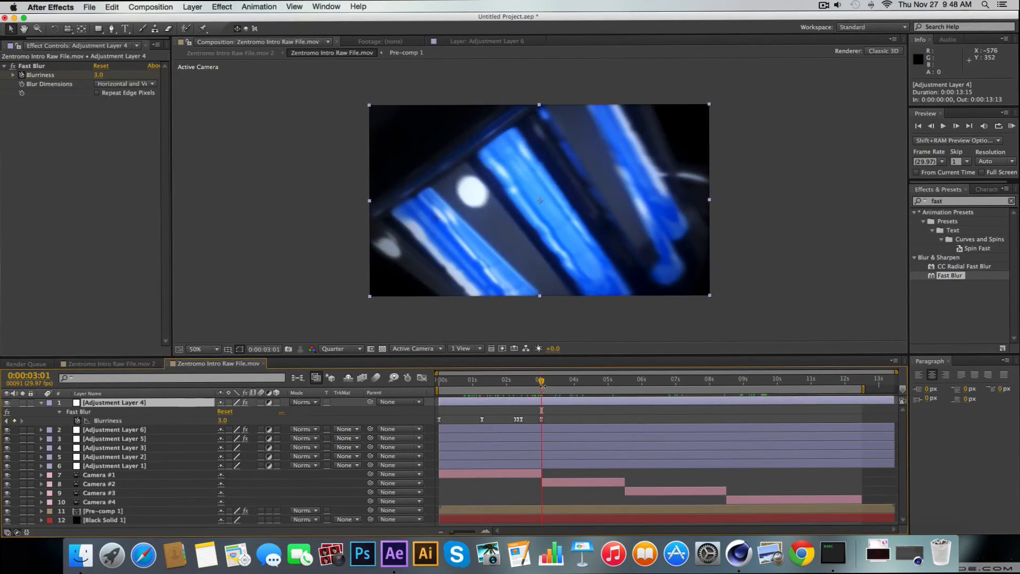
pyautogui.moveTo(542, 380); pyautogui.dragTo(574, 381)
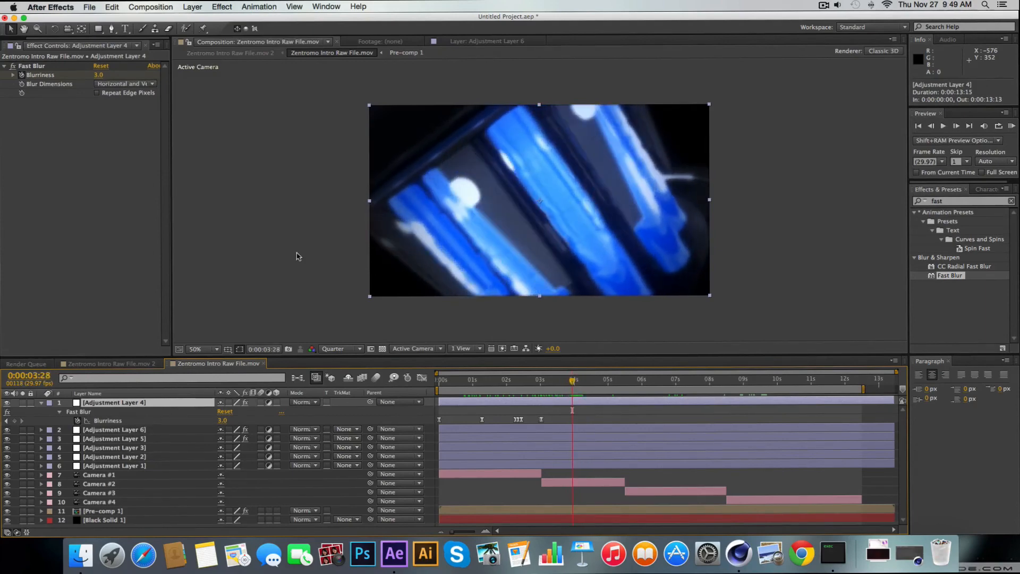
pyautogui.click(14, 421)
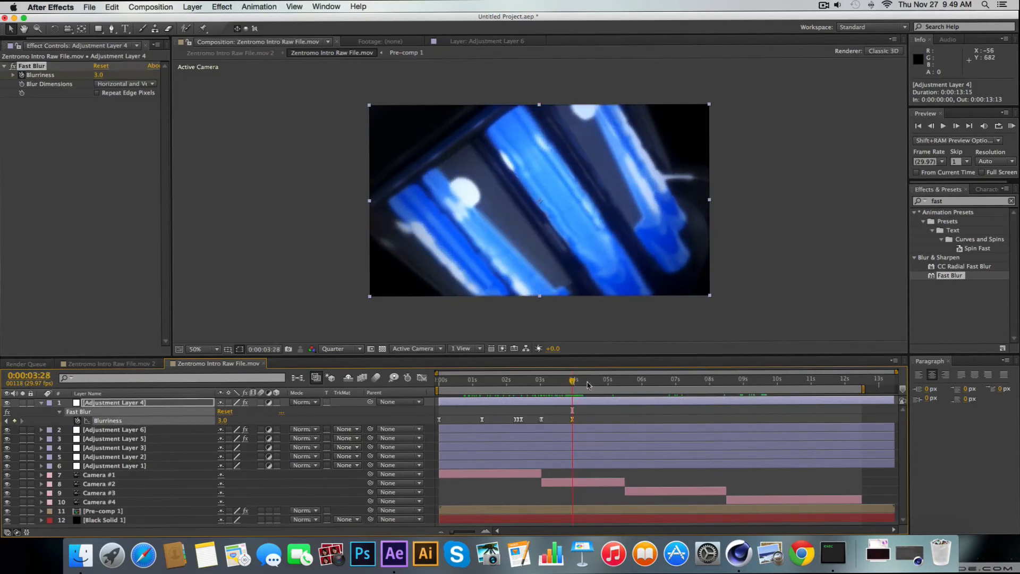
# Raise the Blurriness to 17 at 0:00:04:01 and move the current time to 0:00:04:06
pyautogui.moveTo(453, 530); pyautogui.dragTo(467, 531)
pyautogui.moveTo(666, 379); pyautogui.dragTo(675, 379)
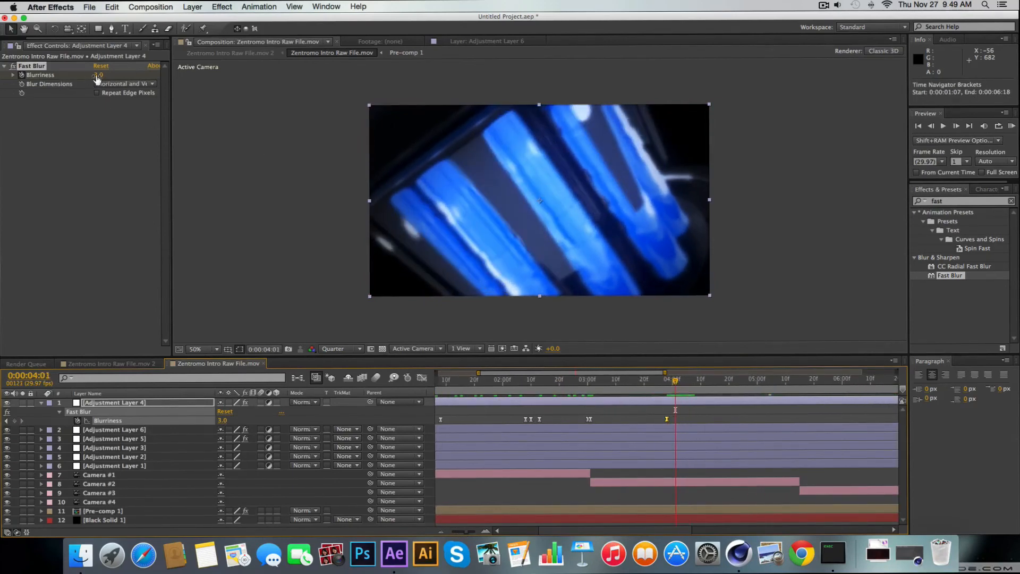
pyautogui.moveTo(99, 75); pyautogui.dragTo(102, 75)
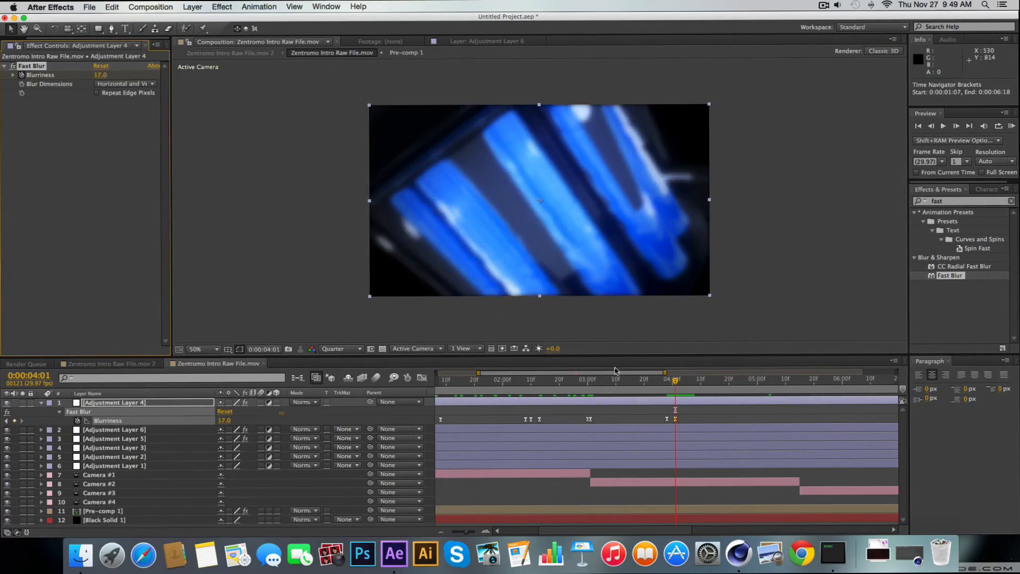
pyautogui.moveTo(675, 380); pyautogui.dragTo(689, 380)
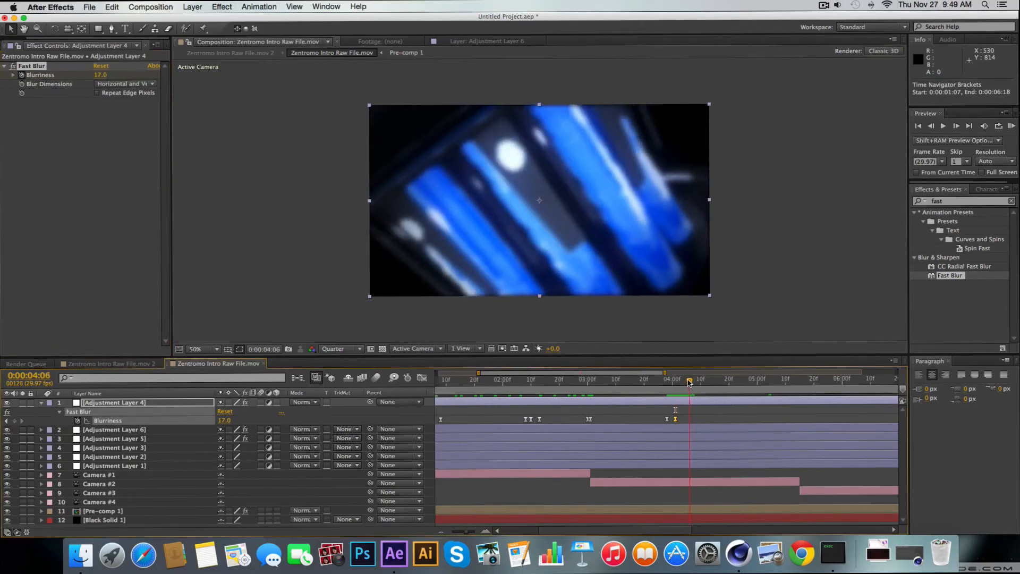
# Set the Fast Blur Blurriness to 3 at 0:00:04:06 and move the current time to 0:00:05:29
pyautogui.moveTo(100, 75); pyautogui.dragTo(91, 75)
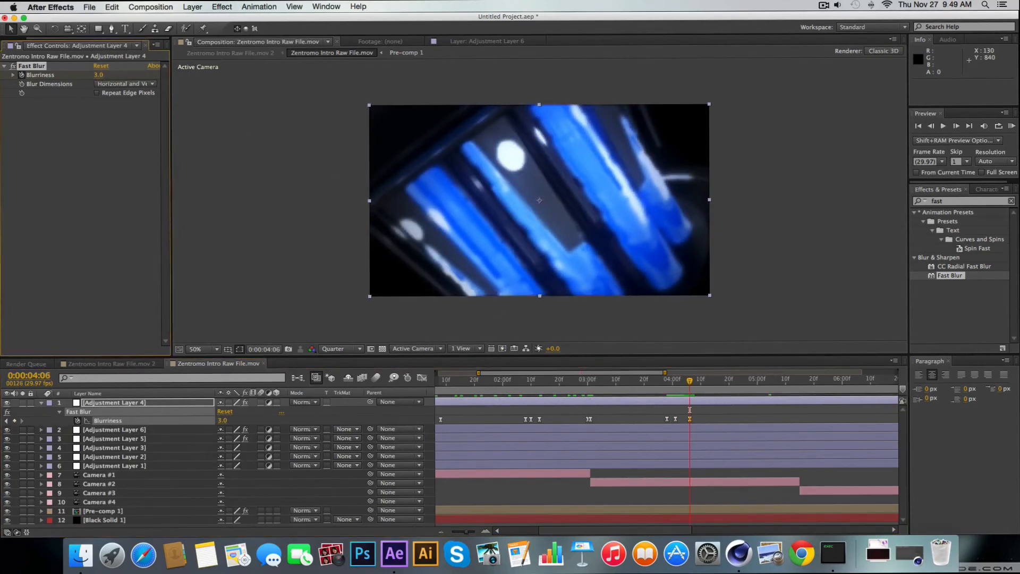
pyautogui.moveTo(465, 532); pyautogui.dragTo(457, 533)
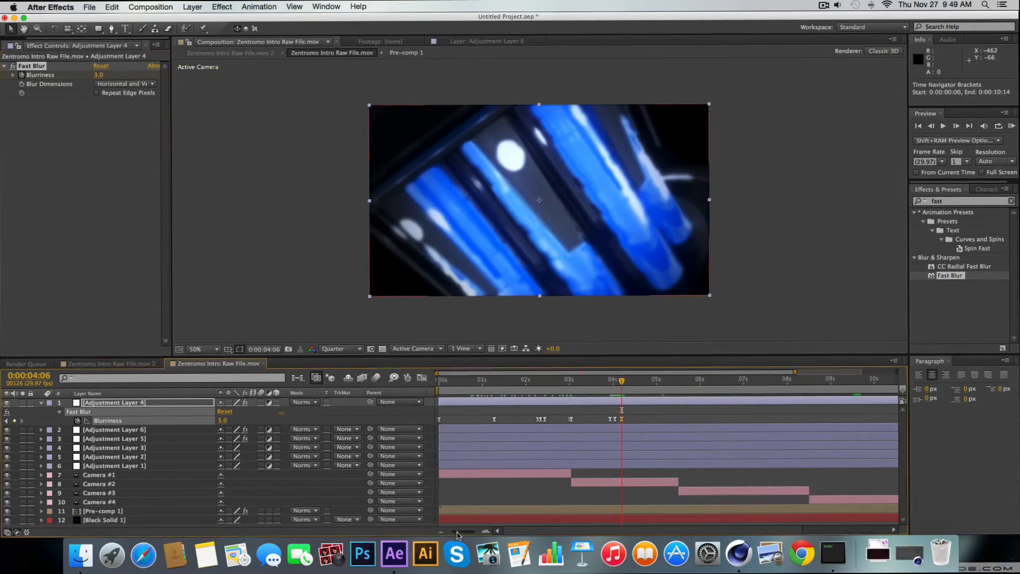
pyautogui.moveTo(628, 531); pyautogui.dragTo(686, 531)
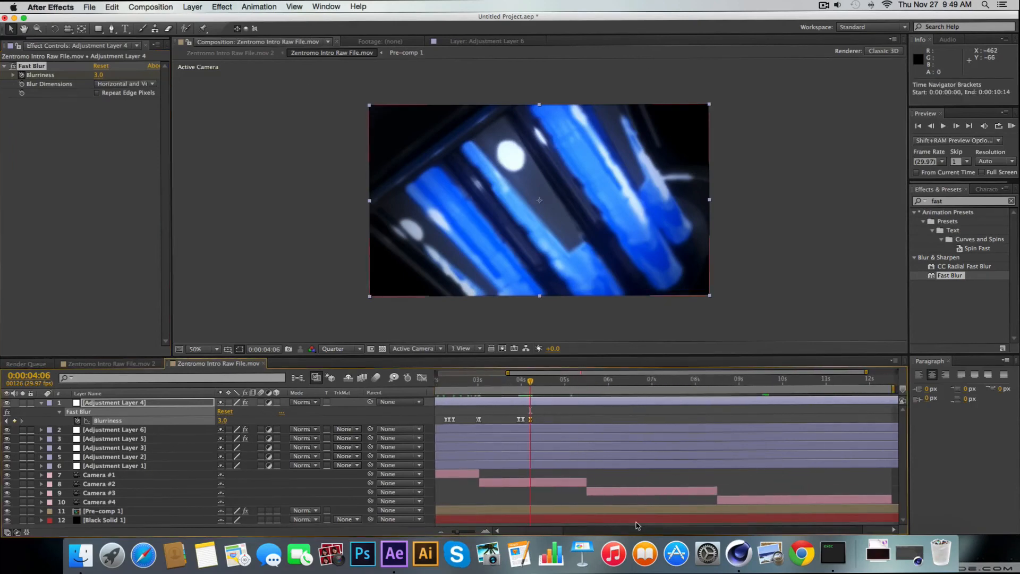
pyautogui.moveTo(532, 382); pyautogui.dragTo(609, 391)
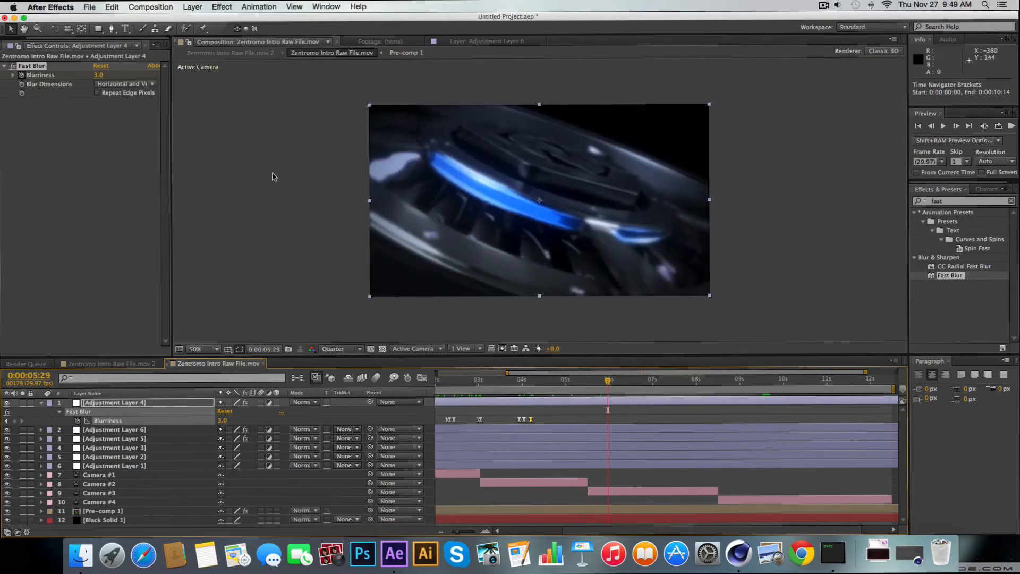
# Add an RSMB Blur Amount keyframe on Adjustment Layer 6 at 0:00:05:15, where Camera #3 starts
pyautogui.click(930, 127)
pyautogui.click(931, 126)
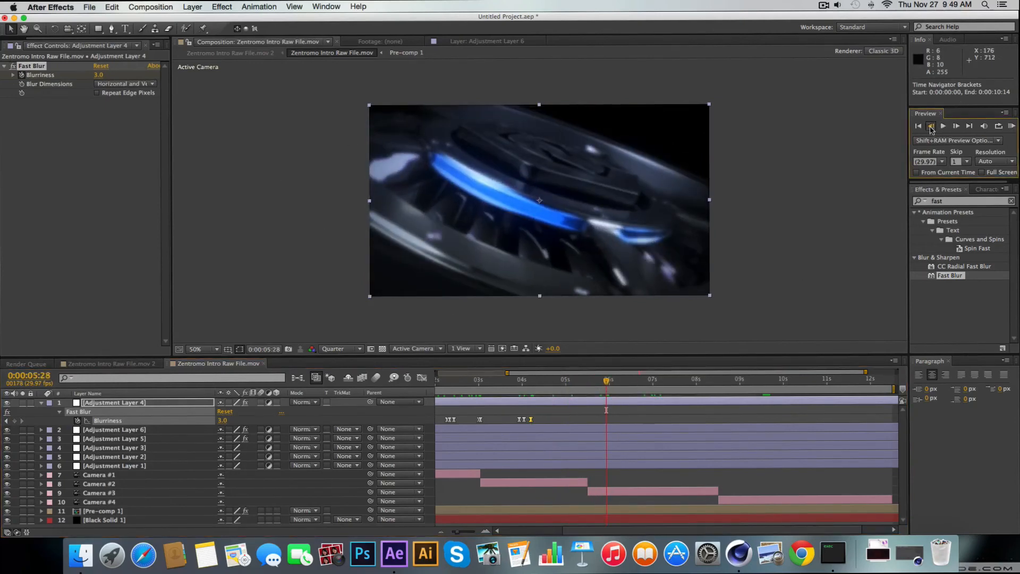
pyautogui.click(931, 126)
pyautogui.click(930, 127)
pyautogui.click(930, 126)
pyautogui.click(931, 126)
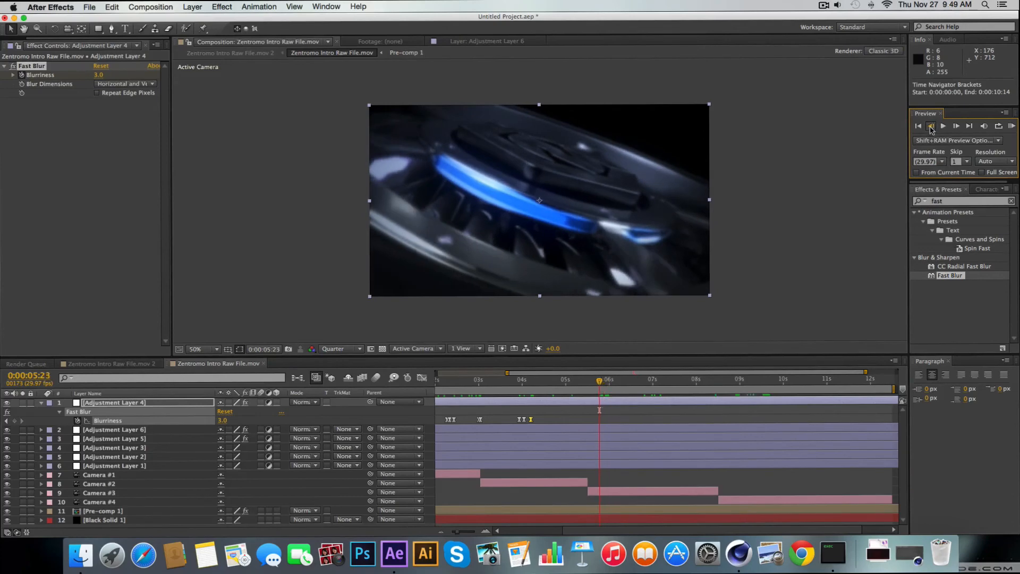
pyautogui.click(931, 127)
pyautogui.click(930, 126)
pyautogui.click(931, 126)
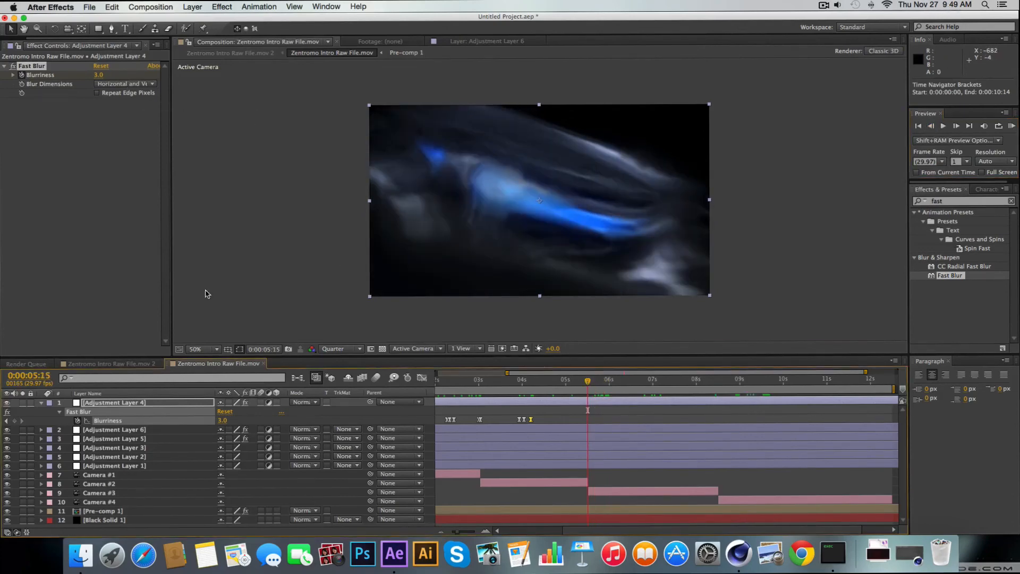
pyautogui.click(101, 429)
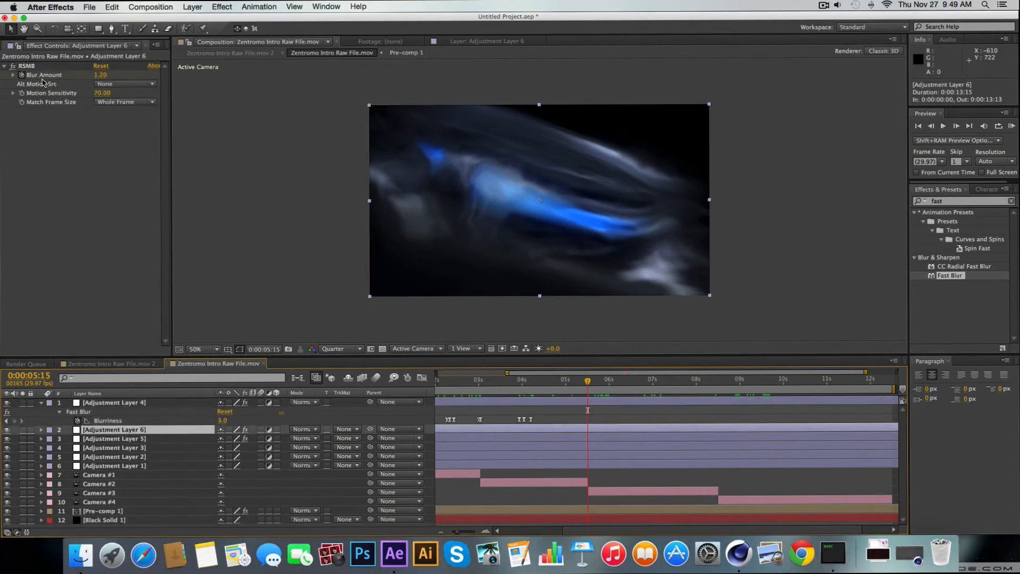
pyautogui.press('u')
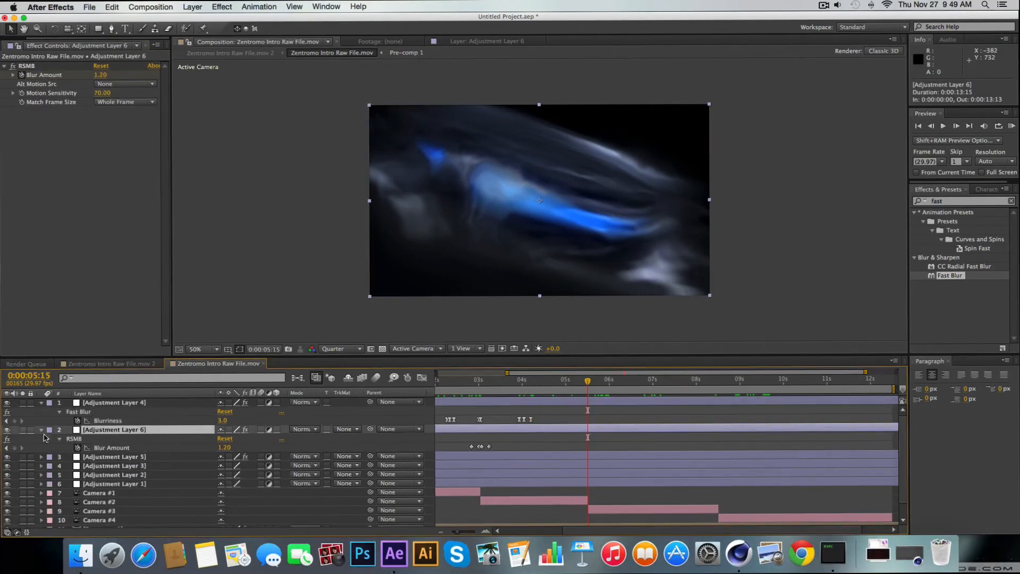
pyautogui.click(14, 448)
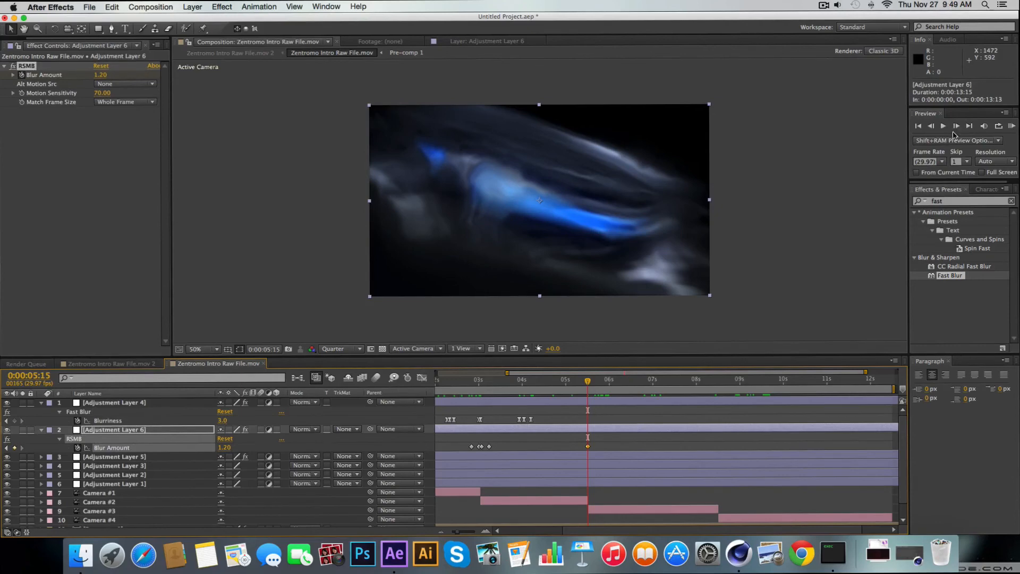
# Add Blur Amount keyframes with the unchanged value at 0:00:05:14, 0:00:05:11 and 0:00:05:20
pyautogui.click(930, 126)
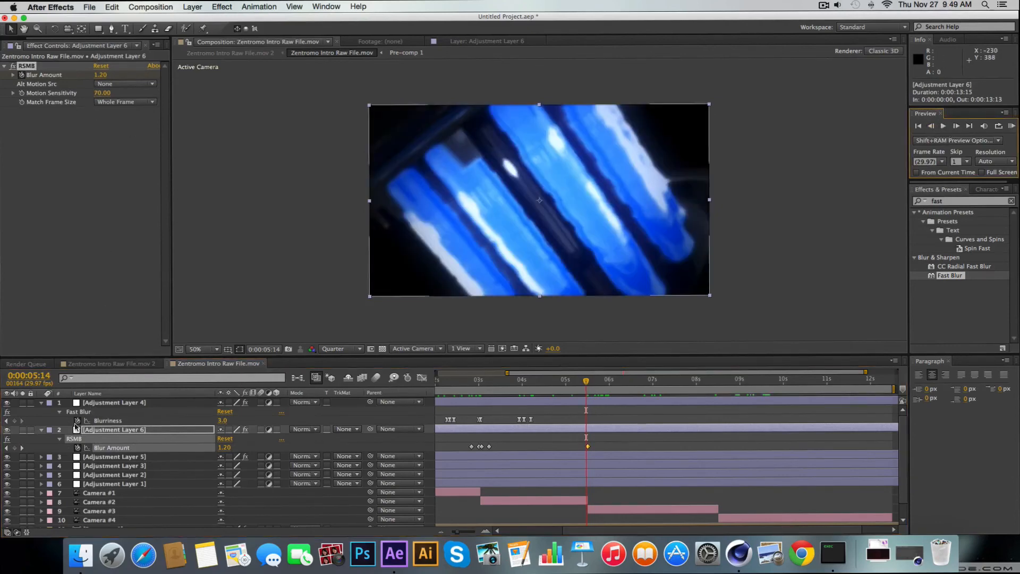
pyautogui.click(14, 448)
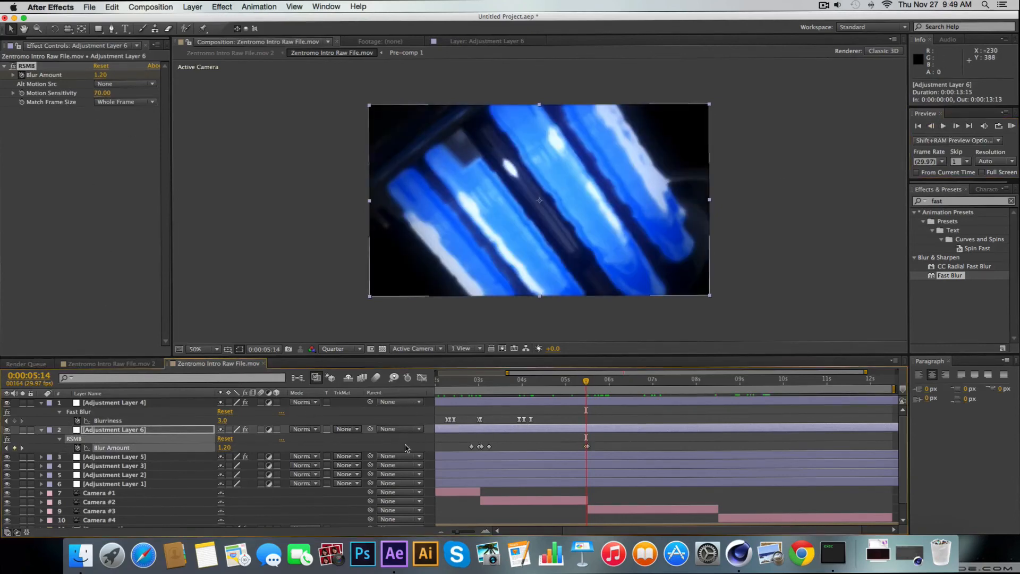
pyautogui.click(581, 385)
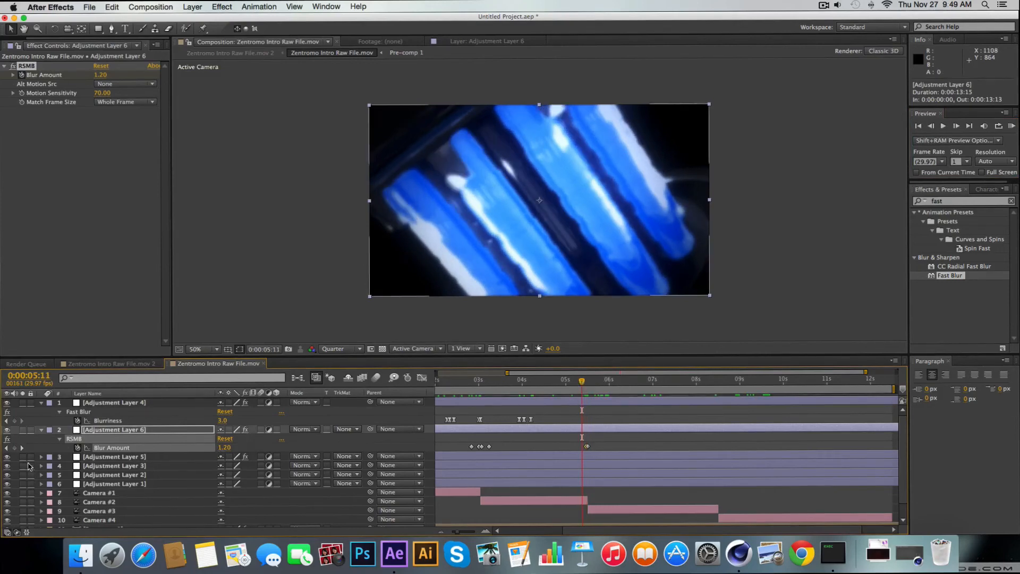
pyautogui.click(599, 385)
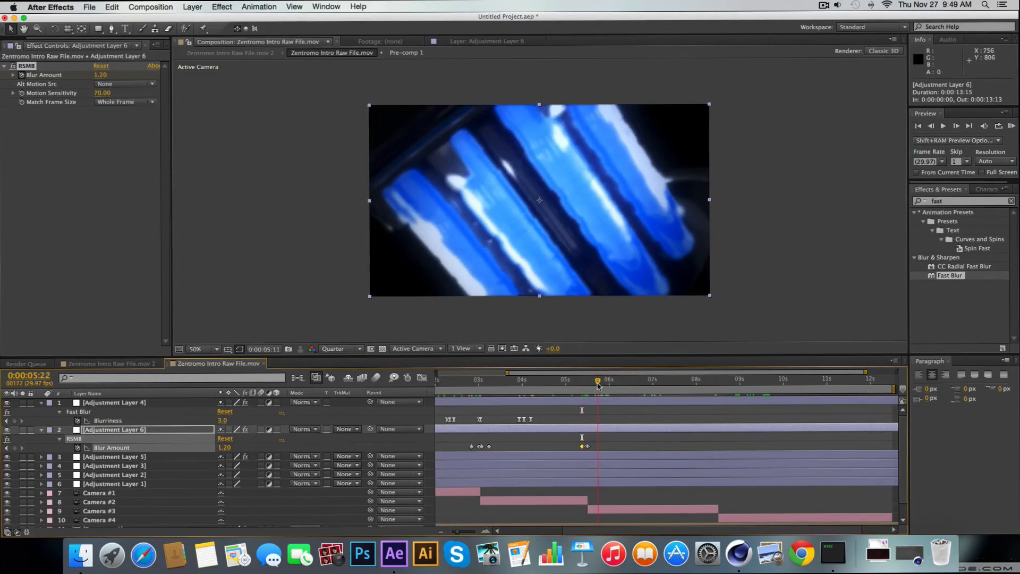
pyautogui.moveTo(599, 384); pyautogui.dragTo(595, 385)
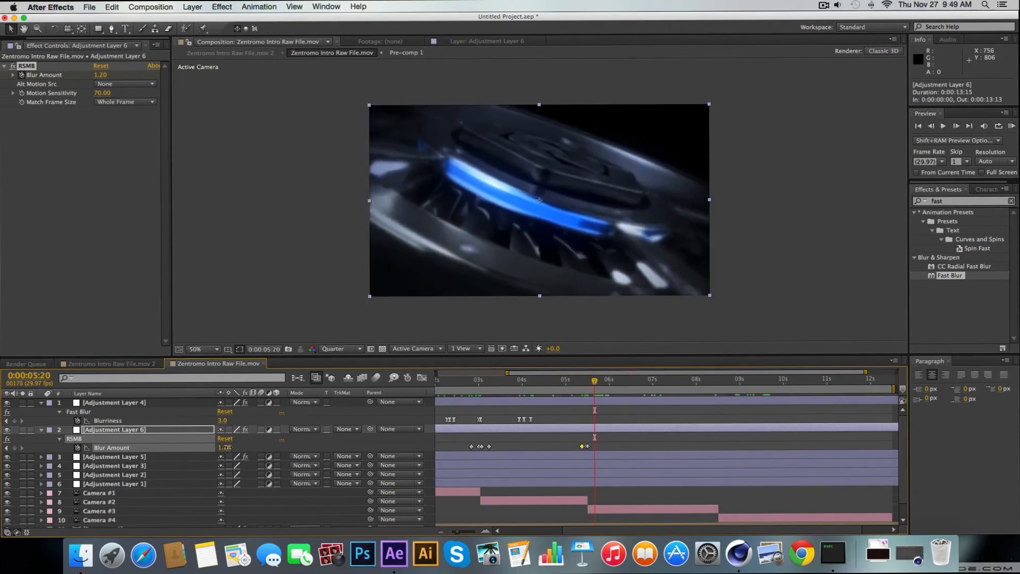
pyautogui.click(15, 448)
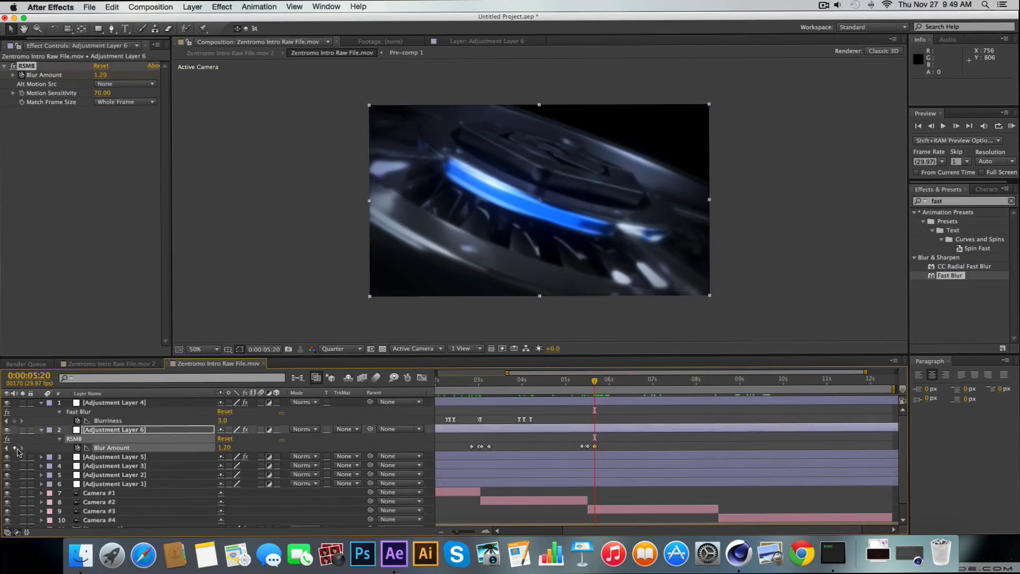
# Reduce the Blur Amount at 0:00:05:15, trying 0.3 first and settling on 0.1
pyautogui.moveTo(596, 382); pyautogui.dragTo(588, 383)
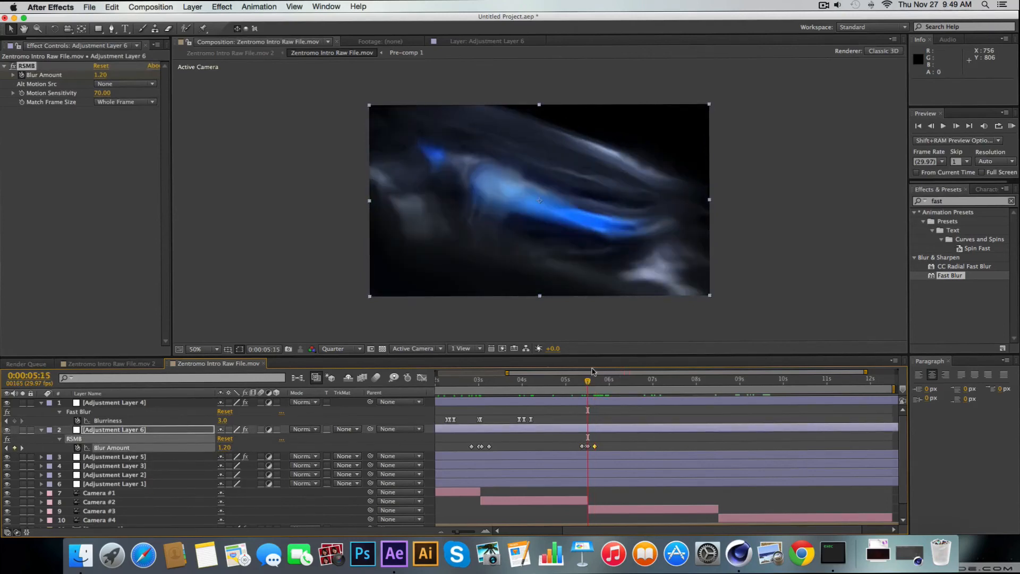
pyautogui.click(222, 449)
pyautogui.write('.3')
pyautogui.press('Return')
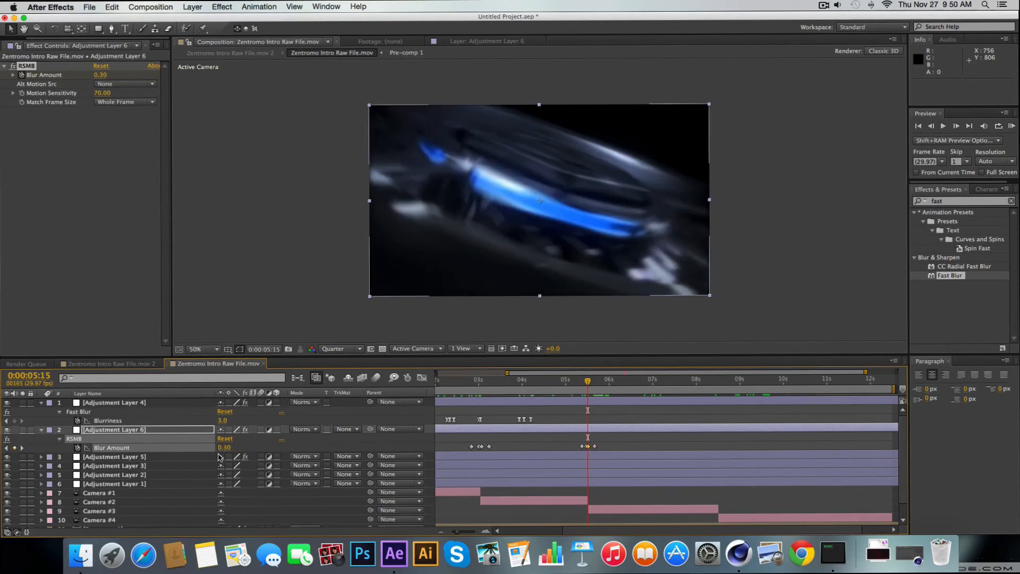
pyautogui.click(225, 449)
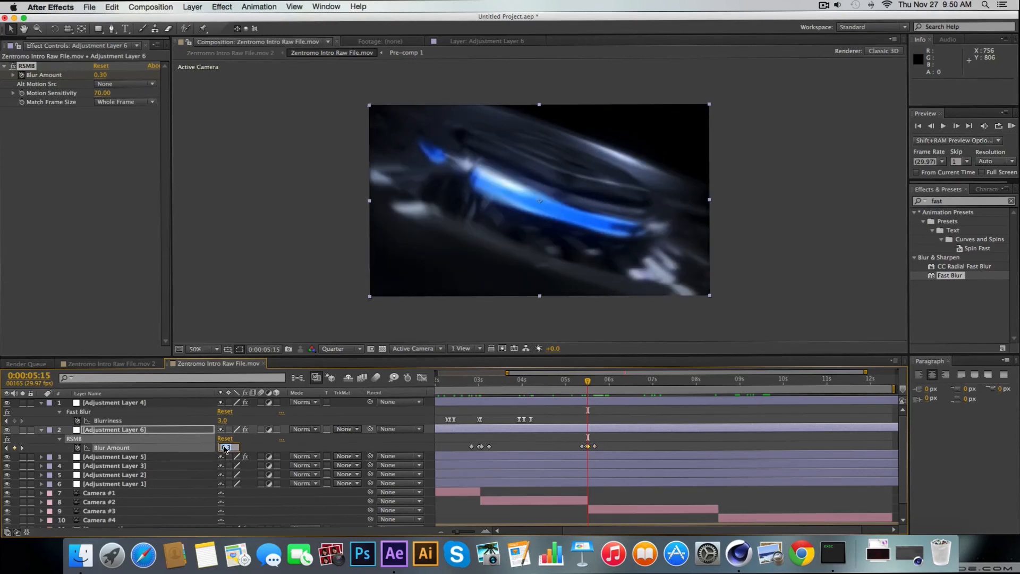
pyautogui.write('.1')
pyautogui.press('Return')
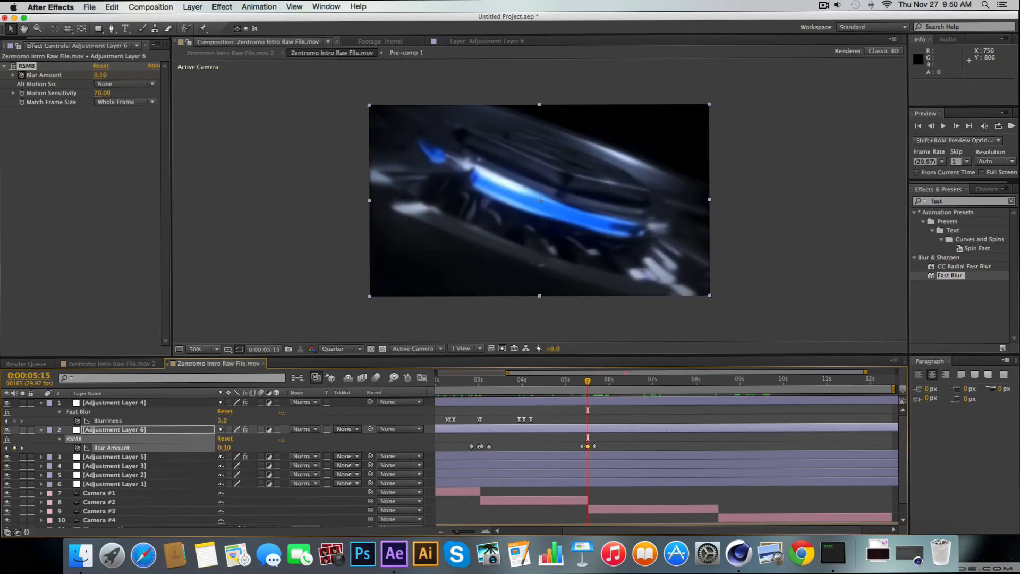
# Set the Blur Amount to 0.1 on the keyframe at 0:00:05:14
pyautogui.click(586, 379)
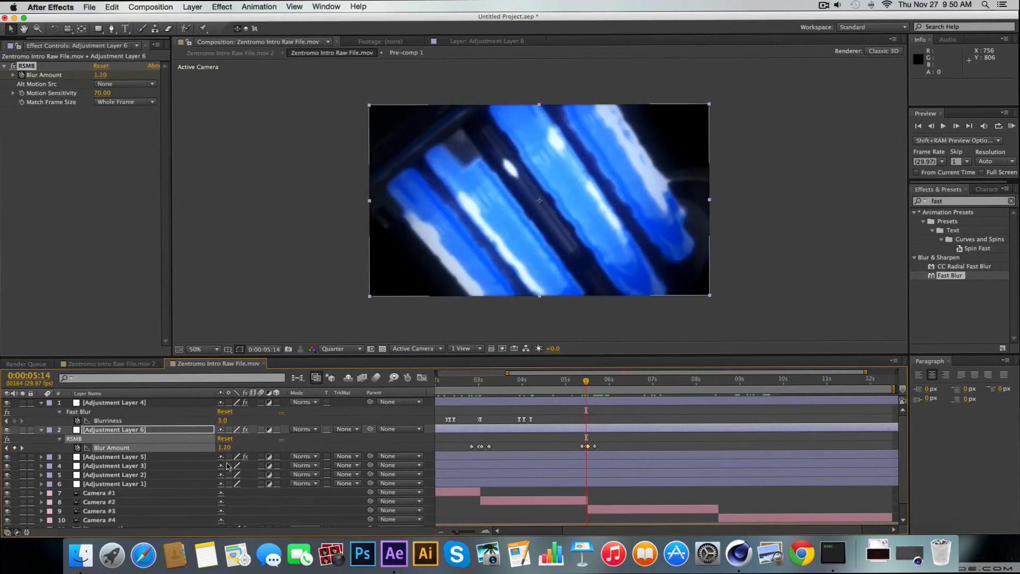
pyautogui.click(224, 447)
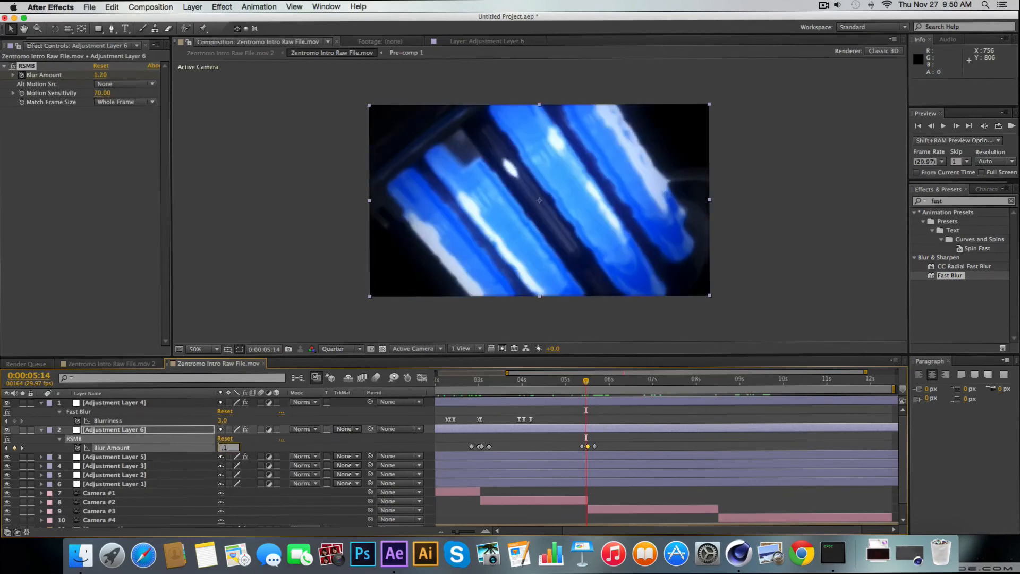
pyautogui.write('.1')
pyautogui.press('Return')
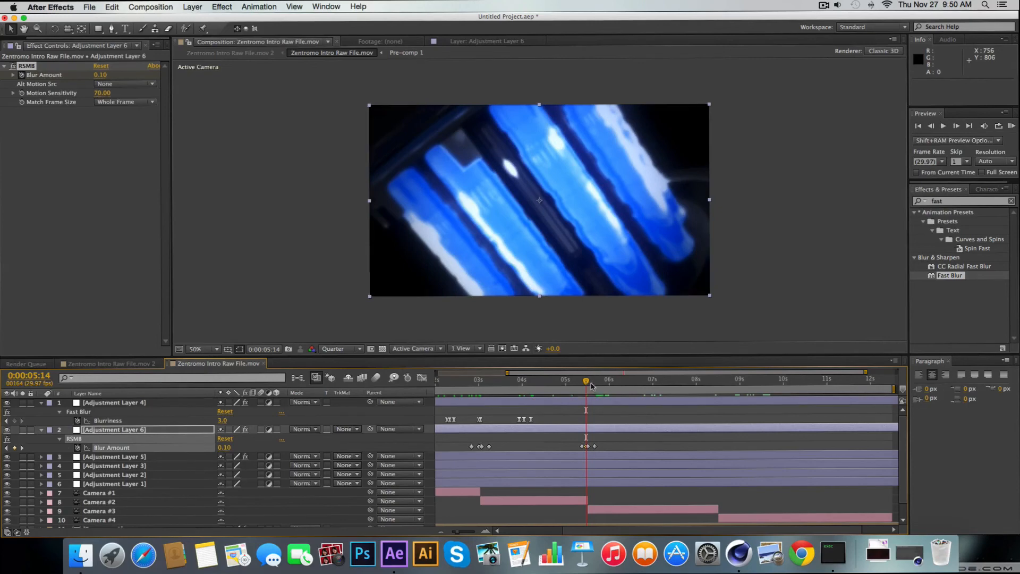
# Add a Blur Amount keyframe with the unchanged value at 0:00:08:14 and move the current time to 0:00:08:12
pyautogui.moveTo(587, 381); pyautogui.dragTo(718, 410)
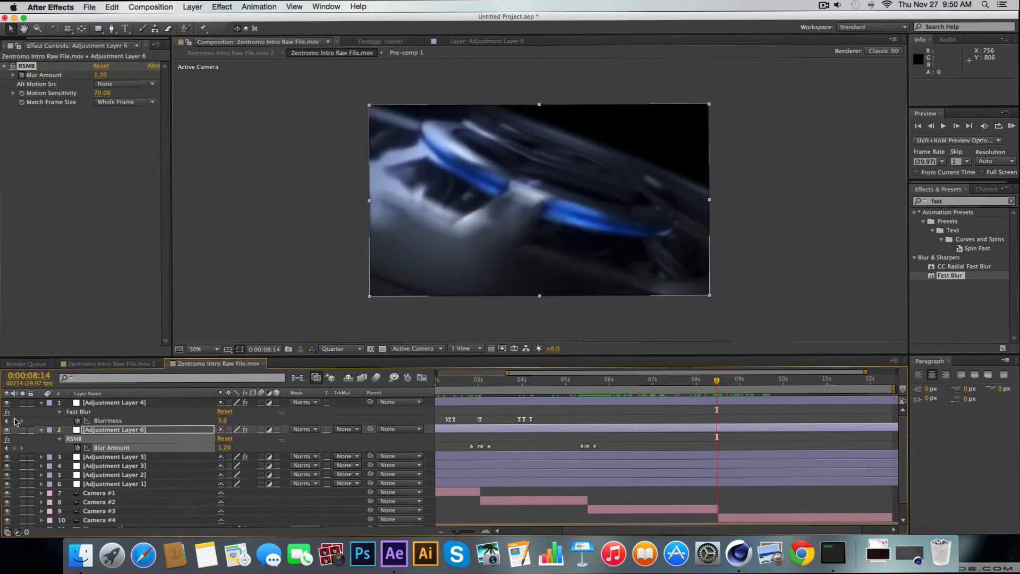
pyautogui.click(15, 447)
pyautogui.moveTo(716, 384); pyautogui.dragTo(712, 384)
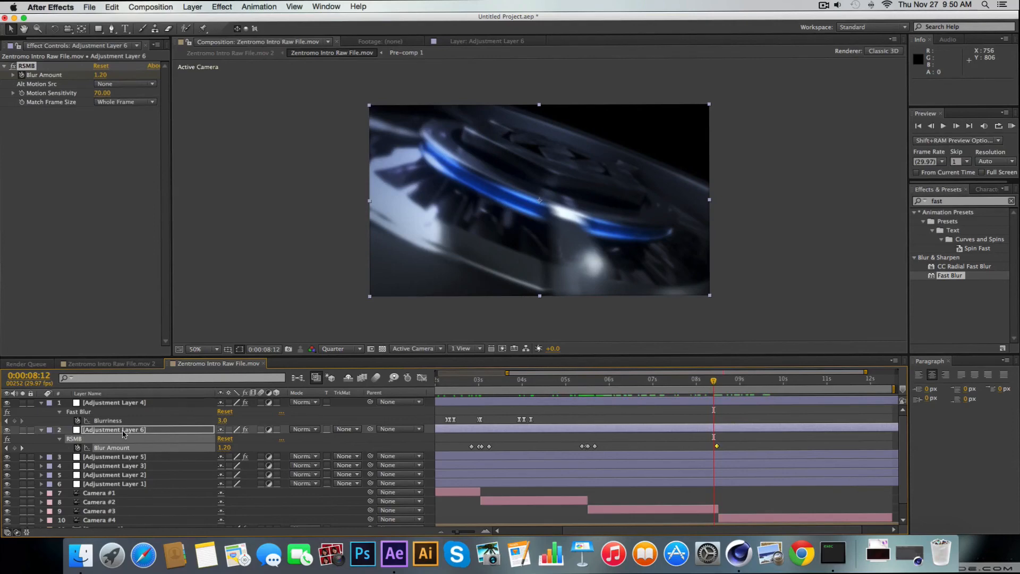
pyautogui.click(825, 4)
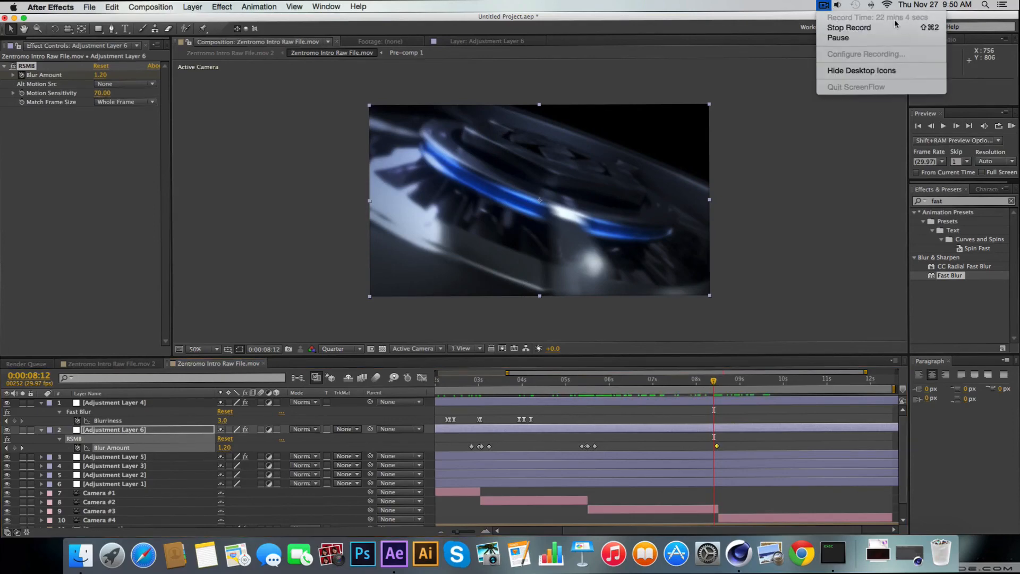
pyautogui.click(814, 6)
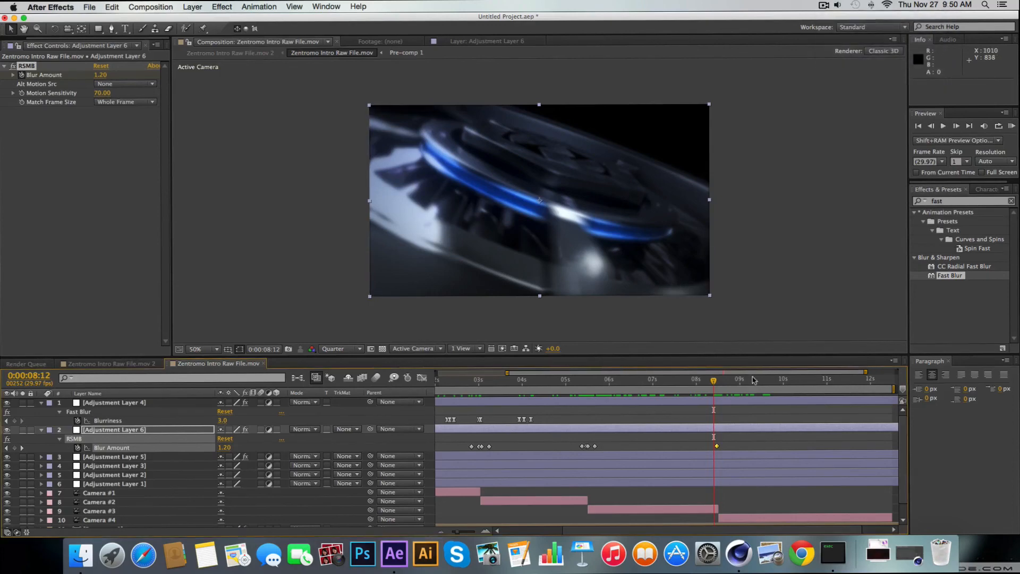
# Try a Blur Amount of 0 at 0:00:08:12 and undo the change
pyautogui.click(225, 447)
pyautogui.write('0')
pyautogui.press('Return')
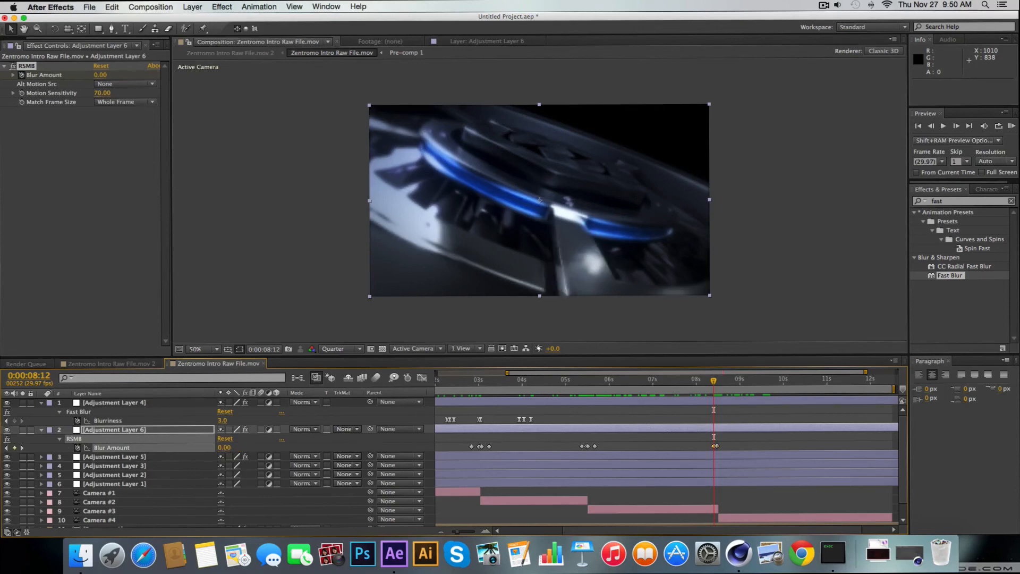
pyautogui.press('super+z')
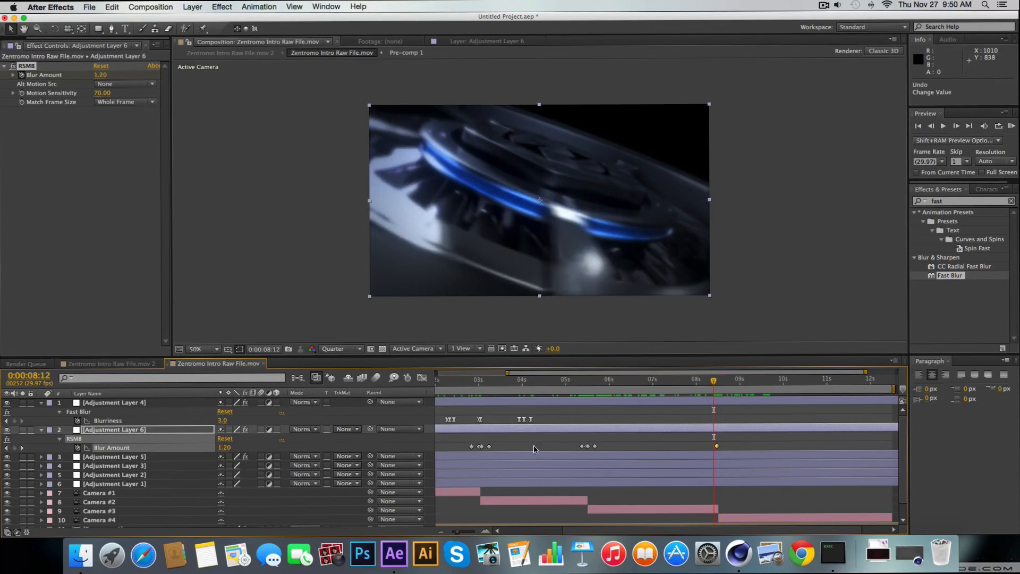
# Add Blur Amount keyframes with the unchanged value at 0:00:08:12 and 0:00:08:15
pyautogui.click(15, 448)
pyautogui.moveTo(715, 384); pyautogui.dragTo(722, 383)
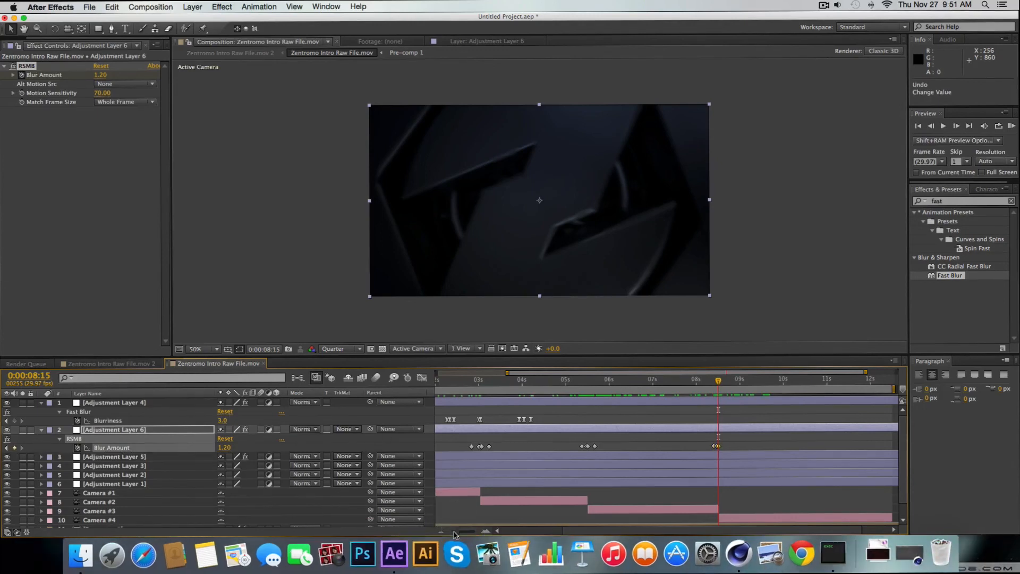
# Shift the Blur Amount keyframe at 0:00:08:12 to 0:00:08:11 and add an unchanged keyframe at 0:00:08:18
pyautogui.moveTo(456, 531); pyautogui.dragTo(480, 529)
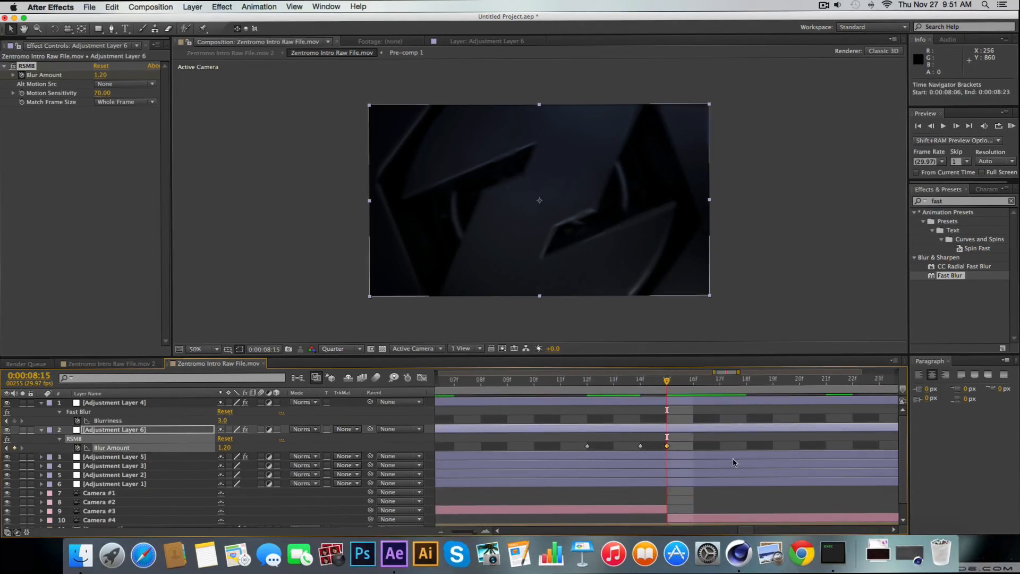
pyautogui.moveTo(671, 379); pyautogui.dragTo(747, 379)
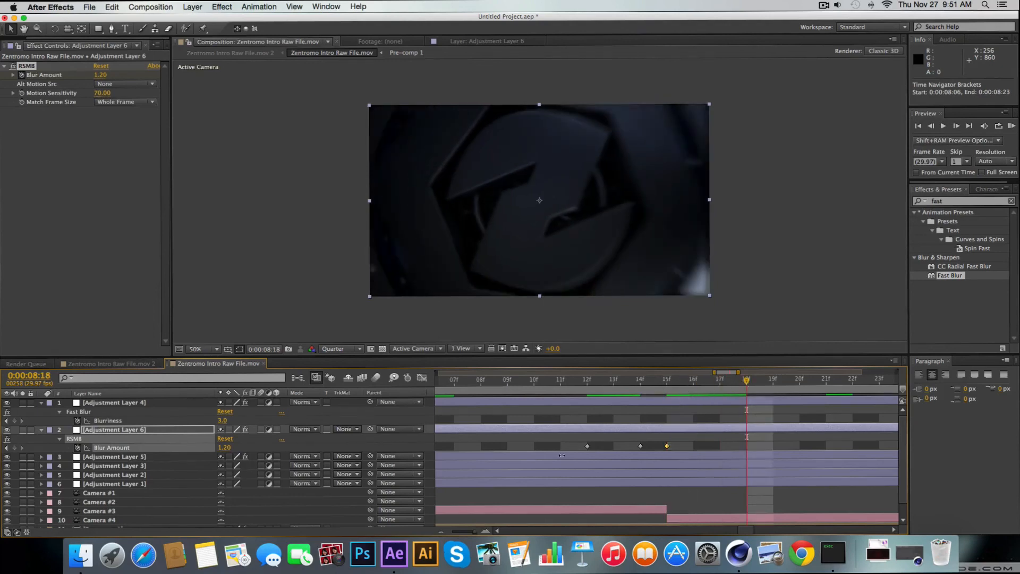
pyautogui.moveTo(588, 448); pyautogui.dragTo(570, 452)
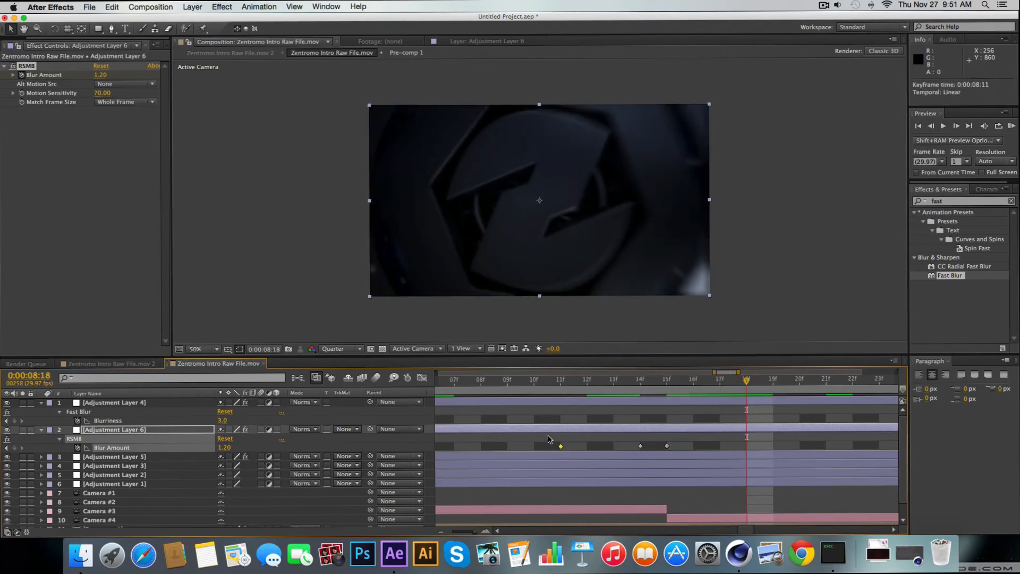
pyautogui.click(223, 447)
pyautogui.click(14, 448)
# Set the RSMB Blur Amount of Adjustment Layer 6 to 0.30 at 0:00:08:15 and at 0:00:08:14
pyautogui.click(672, 381)
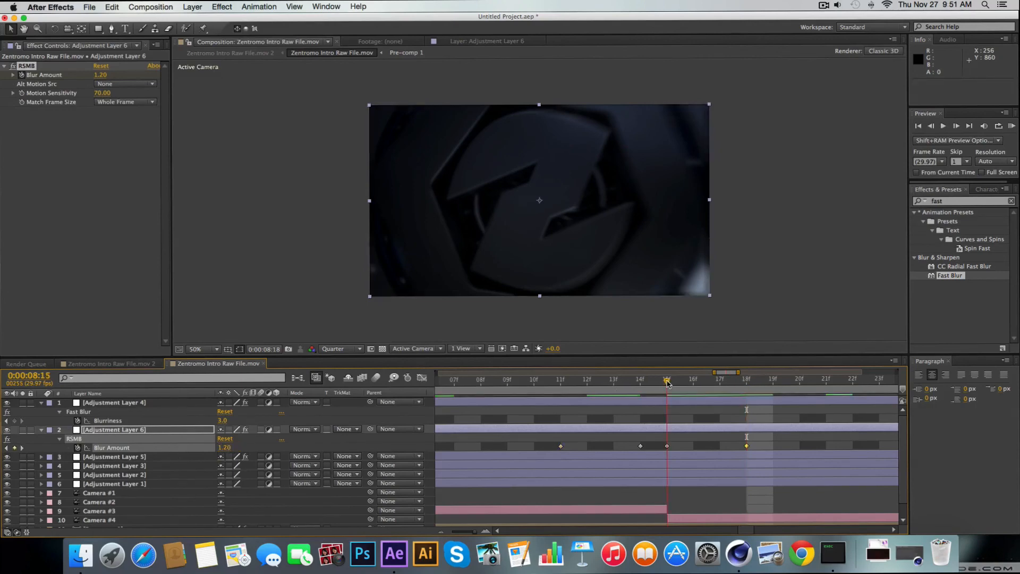
pyautogui.click(223, 447)
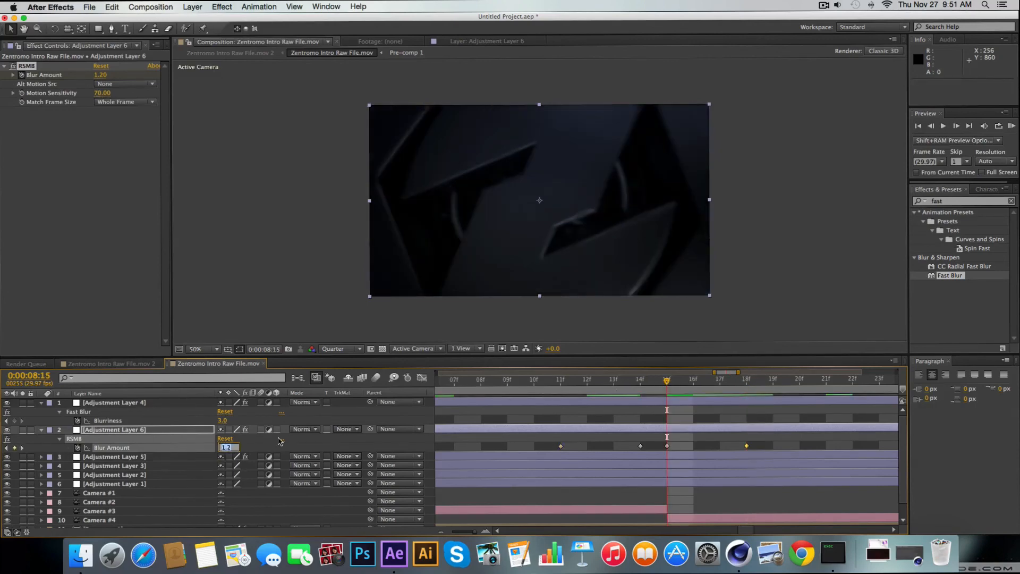
pyautogui.write('0.3')
pyautogui.press('Return')
pyautogui.click(640, 384)
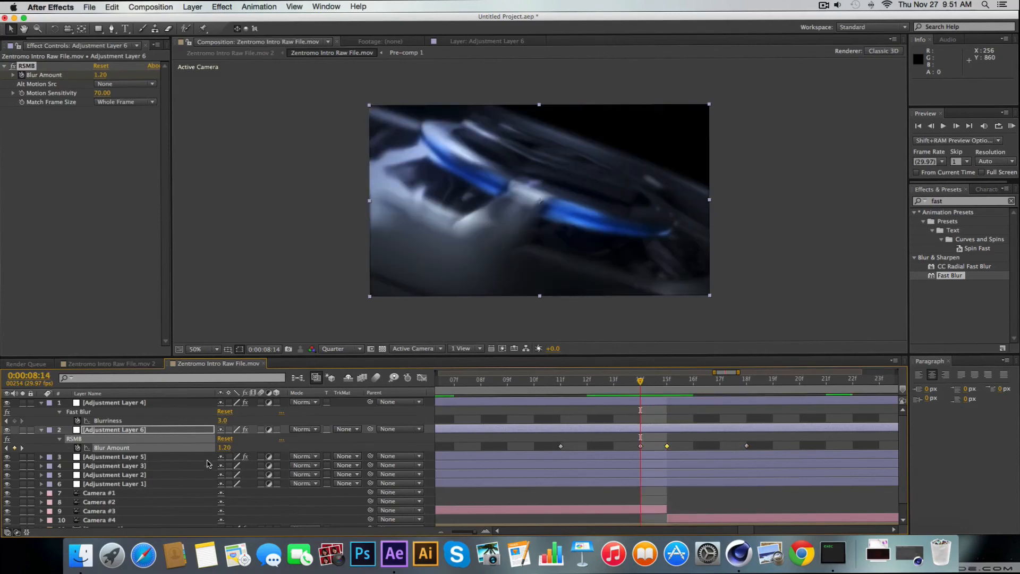
pyautogui.click(225, 448)
pyautogui.write('0.3')
pyautogui.press('Return')
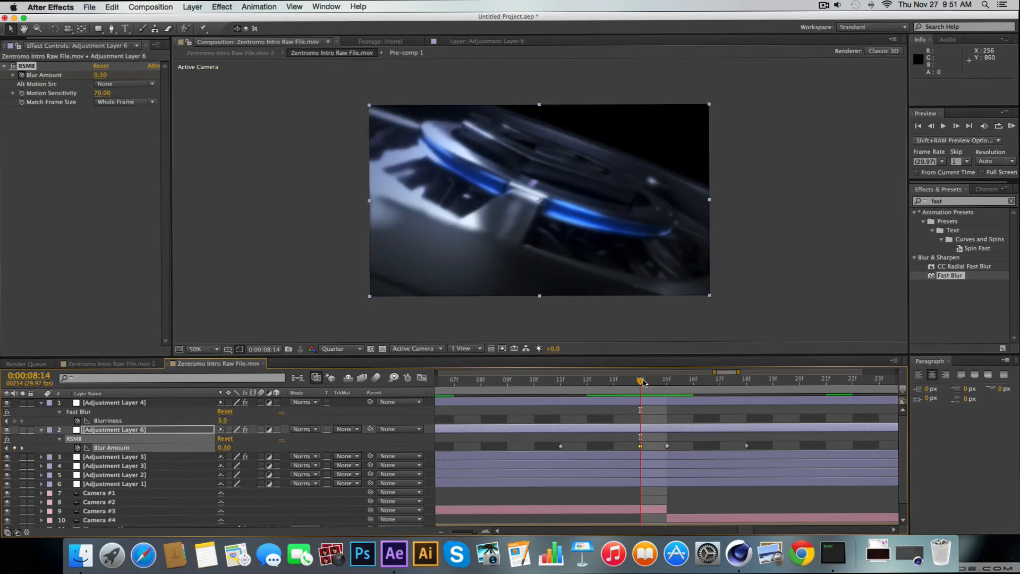
# Add a Fast Blur Blurriness keyframe on Adjustment Layer 4 at 0:00:08:15 and set its value to 22
pyautogui.moveTo(642, 383); pyautogui.dragTo(735, 413)
pyautogui.moveTo(472, 532); pyautogui.dragTo(444, 536)
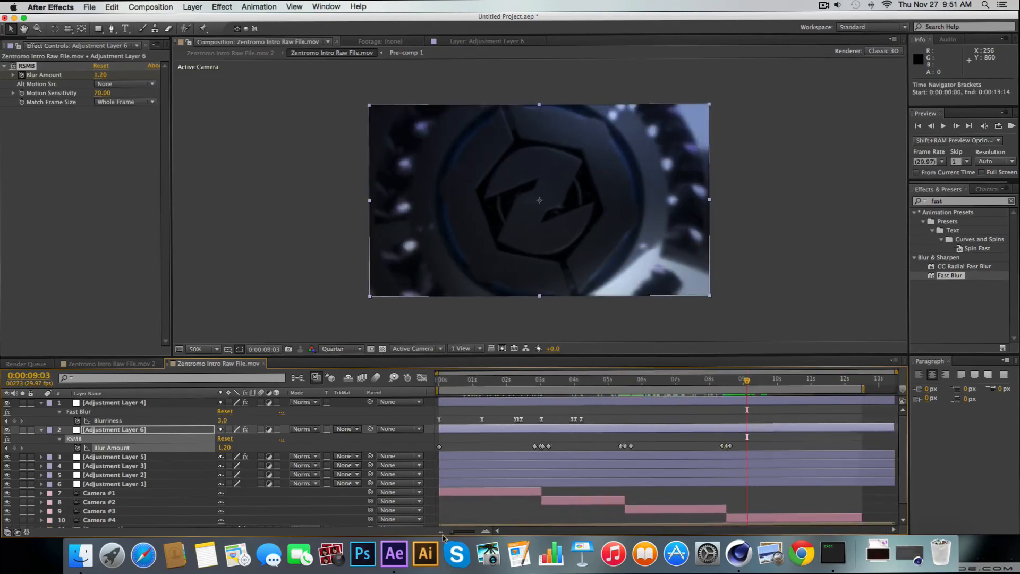
pyautogui.moveTo(747, 381); pyautogui.dragTo(729, 408)
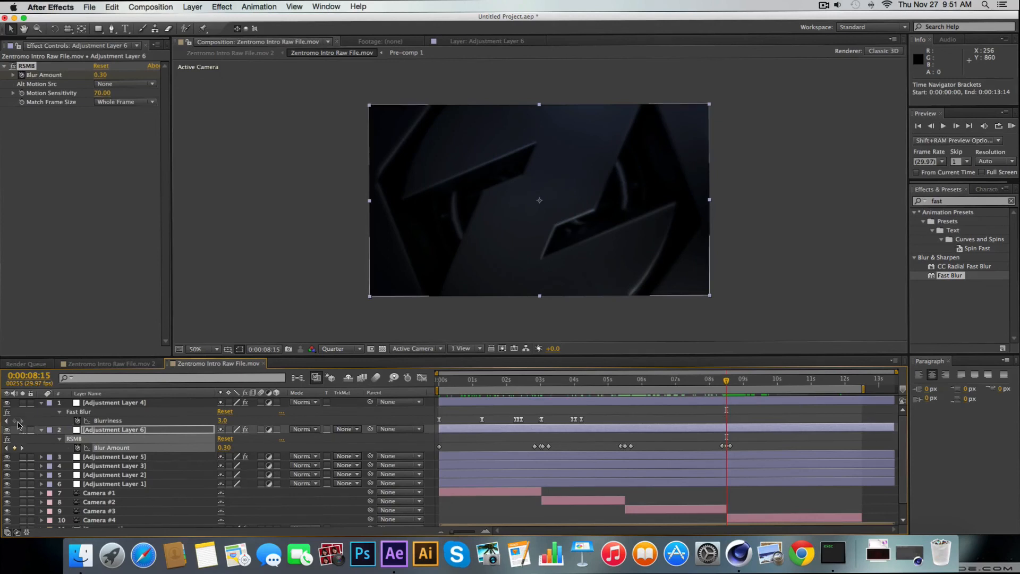
pyautogui.click(18, 421)
pyautogui.click(222, 420)
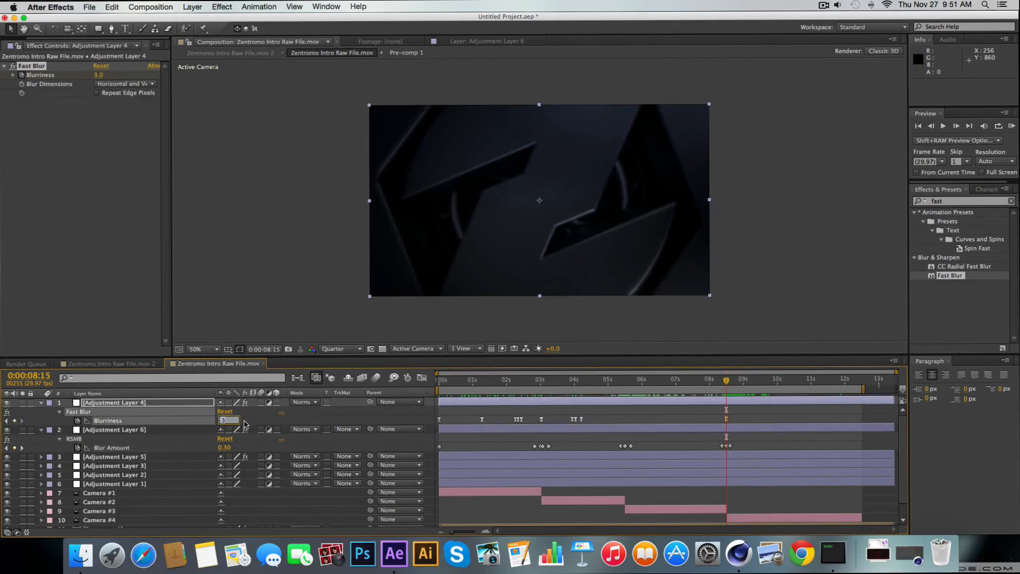
pyautogui.click(724, 382)
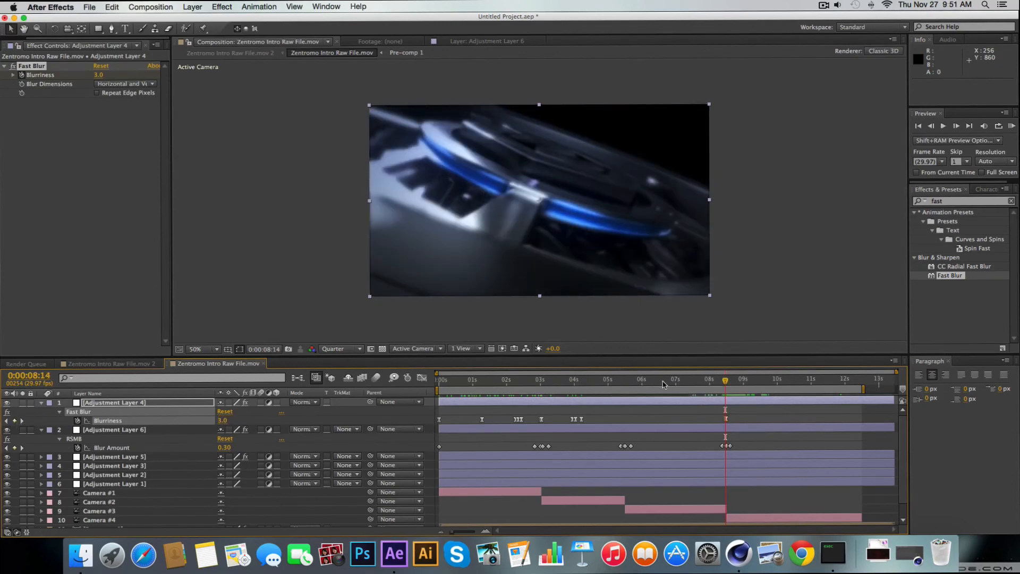
pyautogui.click(729, 383)
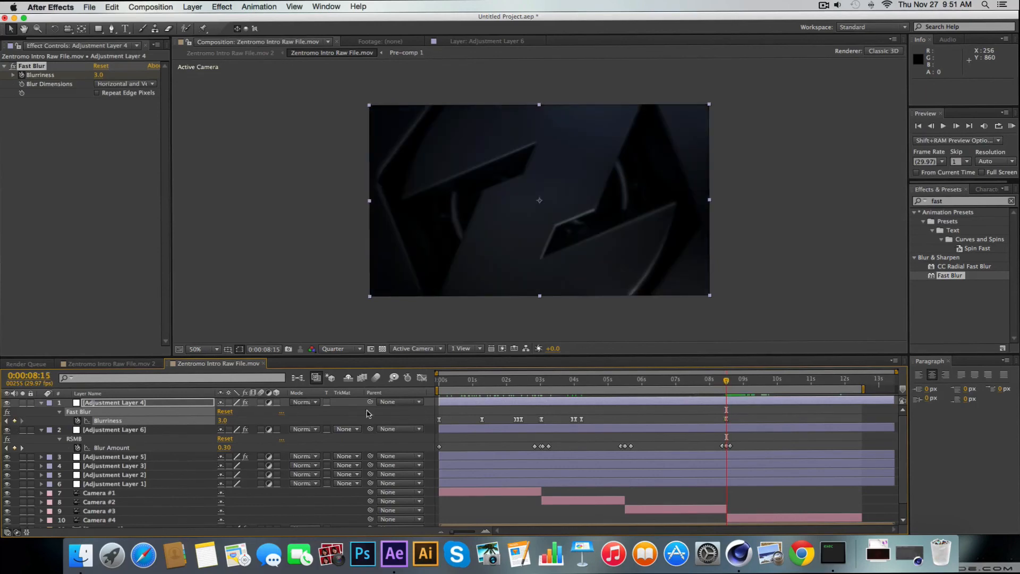
pyautogui.moveTo(222, 420); pyautogui.dragTo(231, 420)
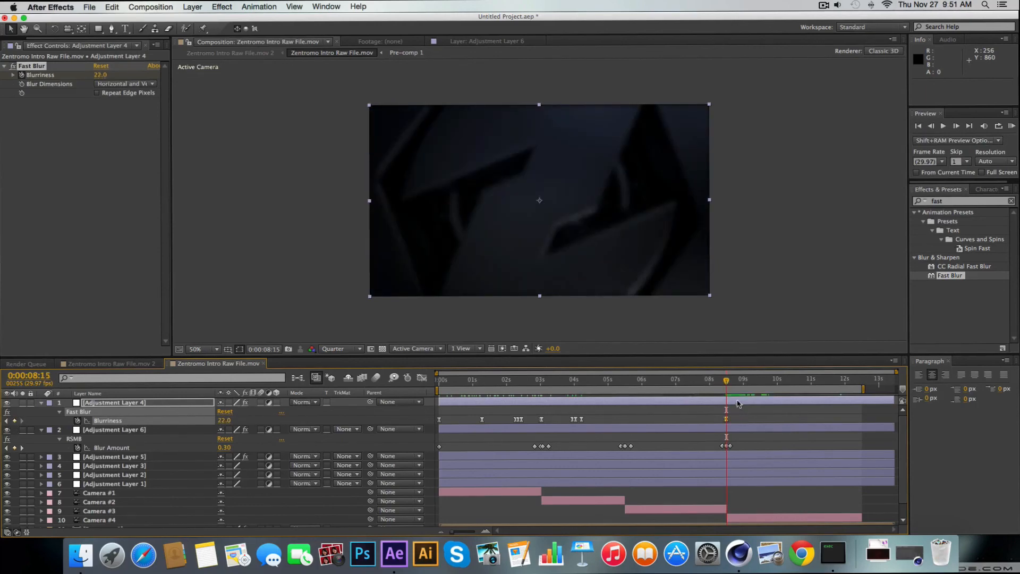
# Set the Fast Blur Blurriness of Adjustment Layer 4 to 0 at 0:00:08:27
pyautogui.moveTo(727, 382); pyautogui.dragTo(743, 383)
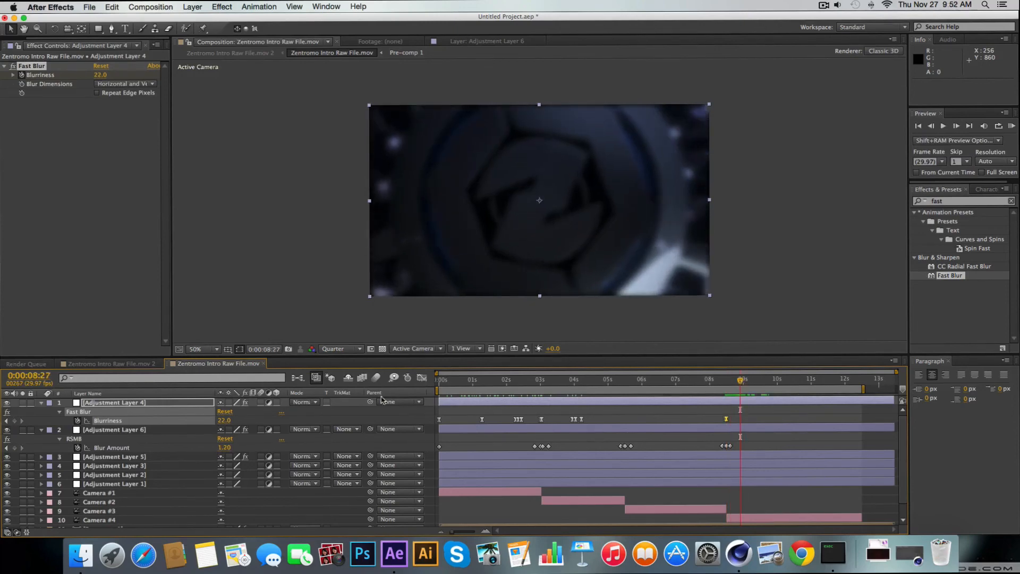
pyautogui.click(225, 420)
pyautogui.write('0')
pyautogui.press('Return')
# Scrub through the composition to review the focus blur and motion blur around the camera cuts
pyautogui.scroll(-1, 875, 408)
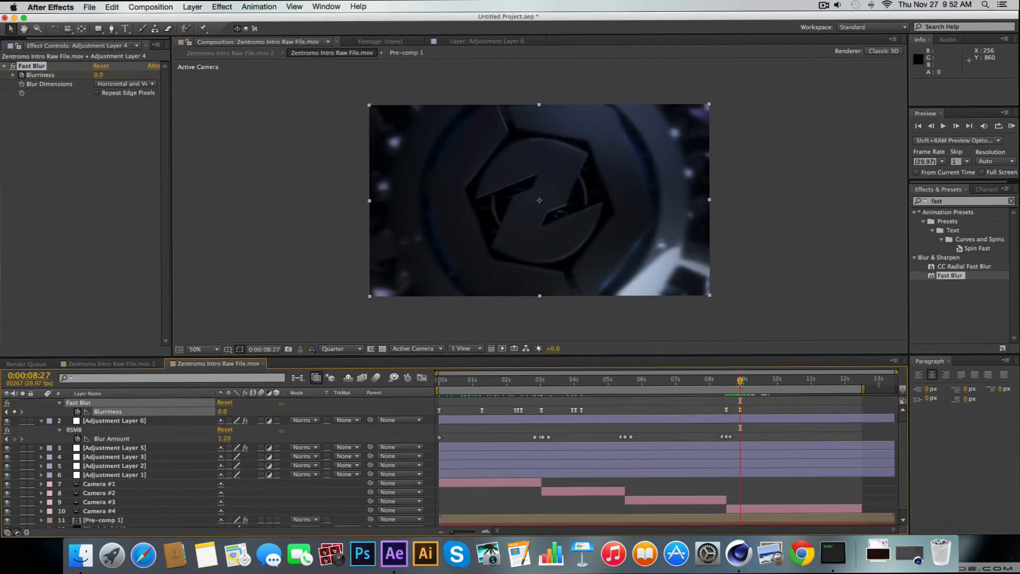
pyautogui.moveTo(740, 382); pyautogui.dragTo(830, 384)
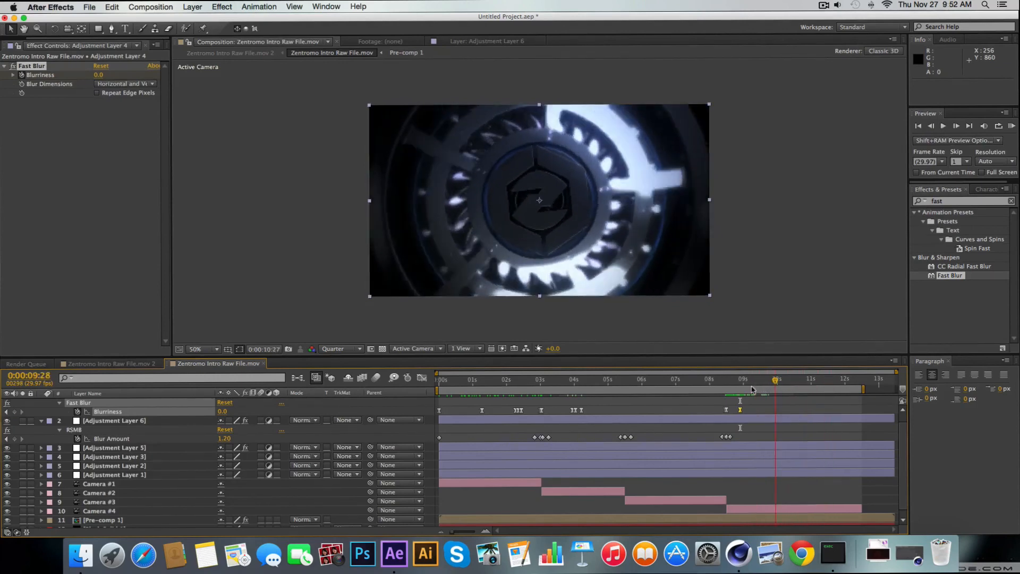
pyautogui.moveTo(751, 390); pyautogui.dragTo(669, 391)
pyautogui.moveTo(588, 391)
pyautogui.mouseDown()
pyautogui.moveTo(472, 394)
pyautogui.moveTo(577, 392)
pyautogui.mouseUp()
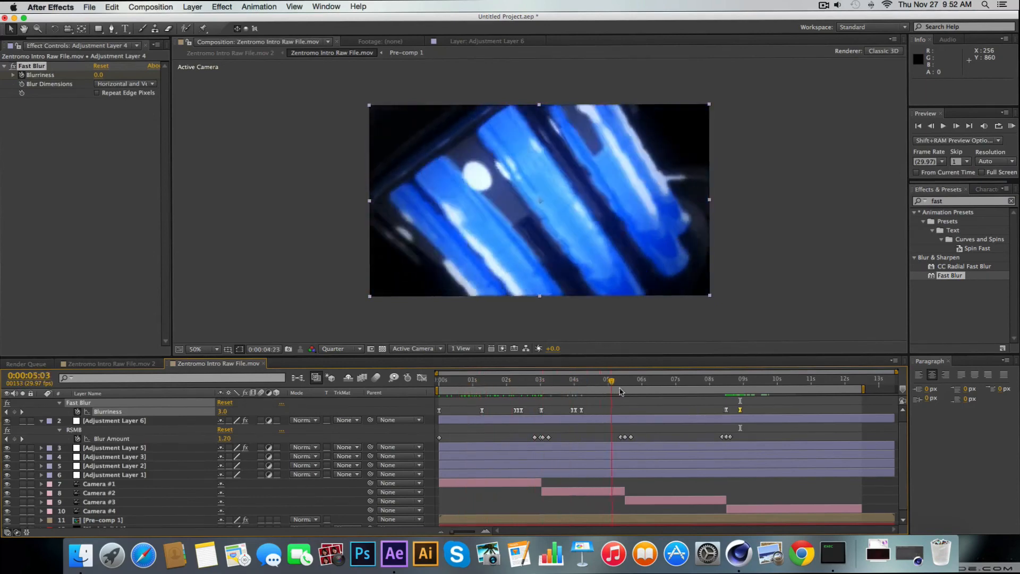
pyautogui.moveTo(693, 391); pyautogui.dragTo(735, 409)
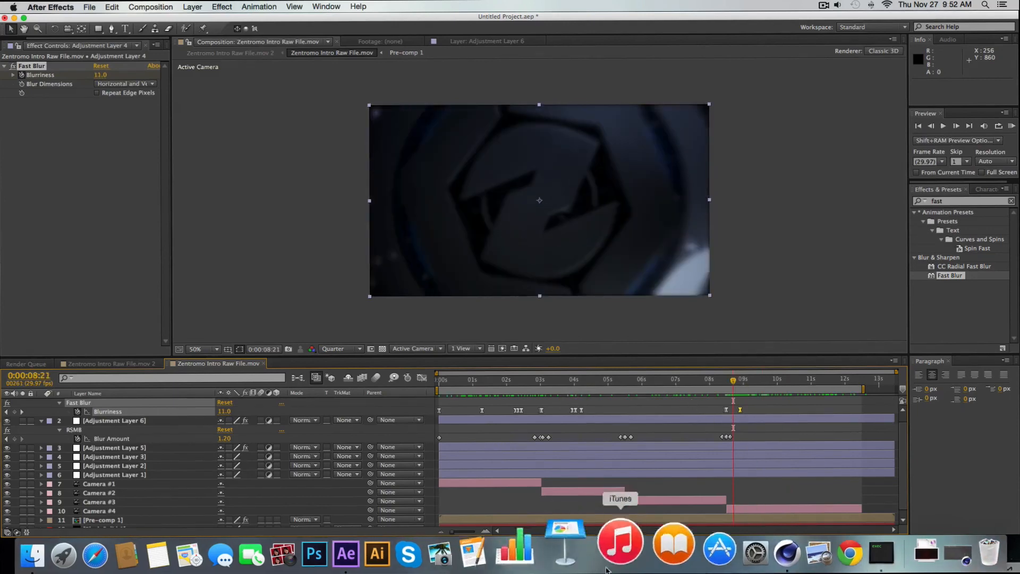
pyautogui.click(740, 552)
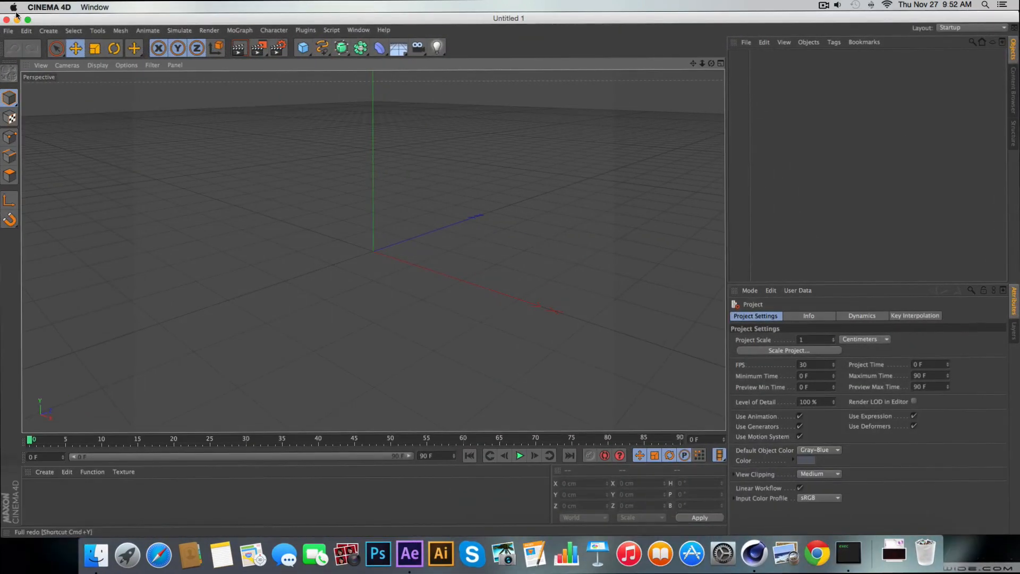
pyautogui.click(16, 20)
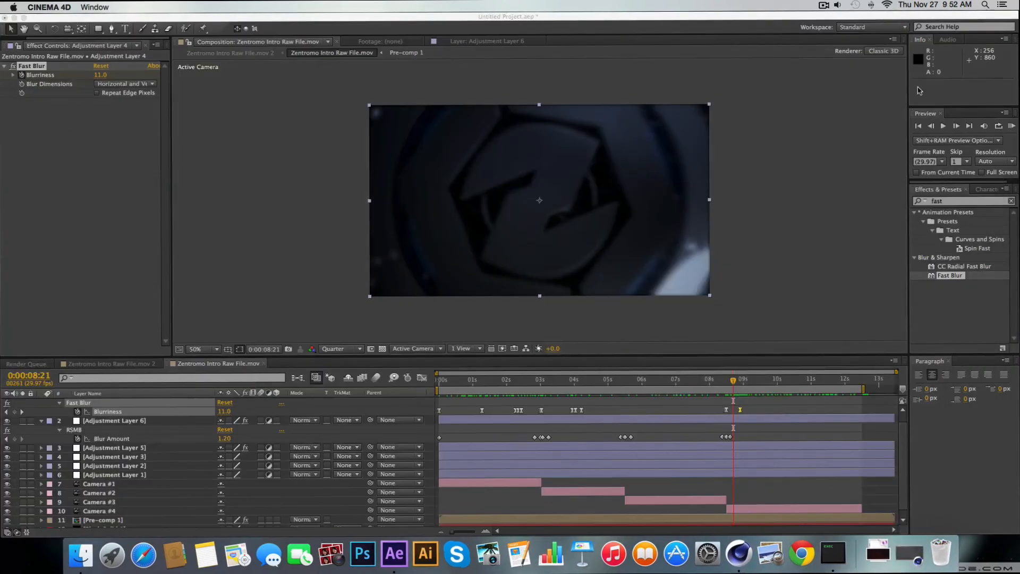
pyautogui.click(824, 8)
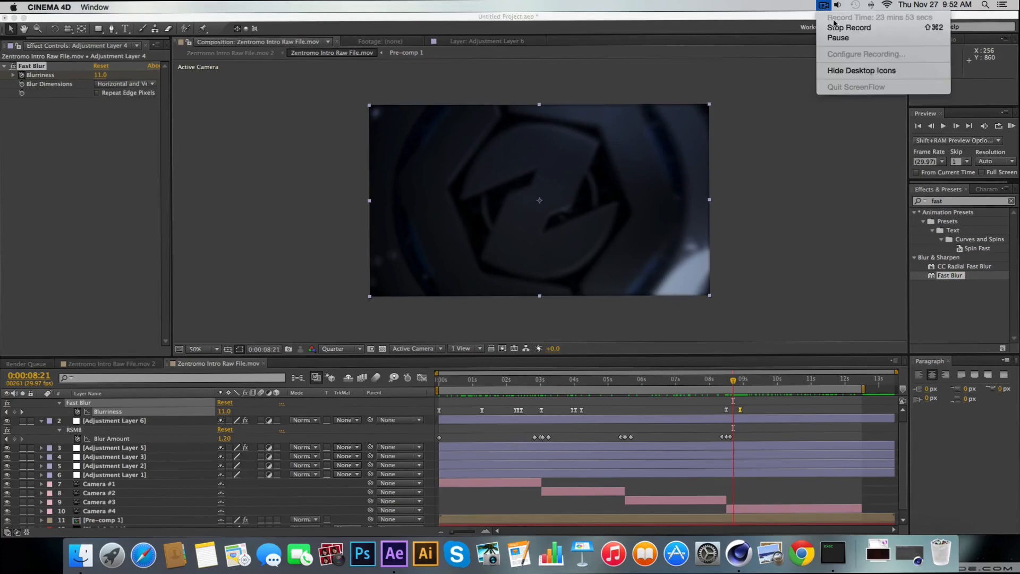